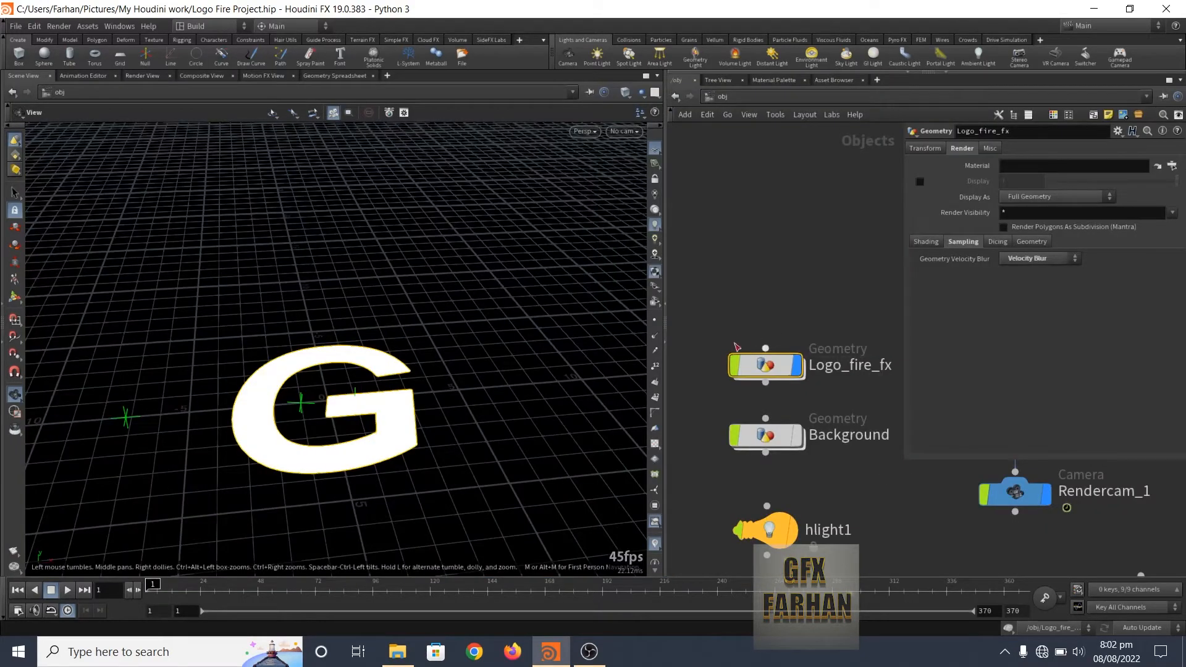
Step: Open the Logo_fire_fx geometry network and select its font2 node
{"action": "left_click", "coordinate": [770, 381]}
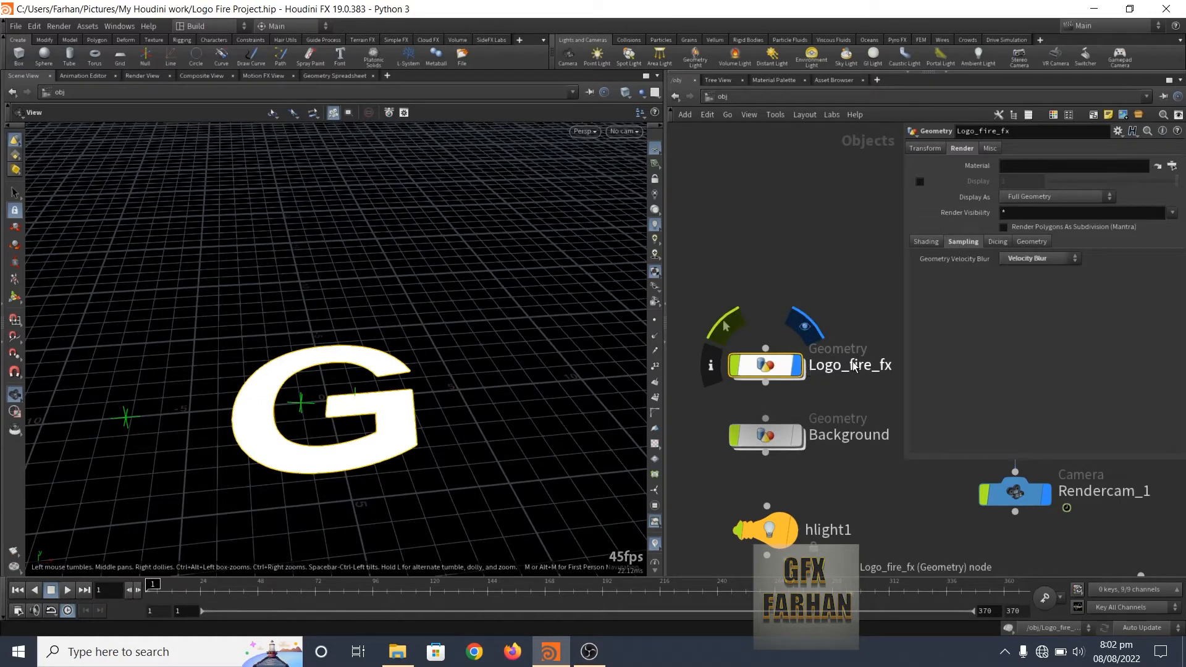
{"action": "double_click", "coordinate": [759, 368]}
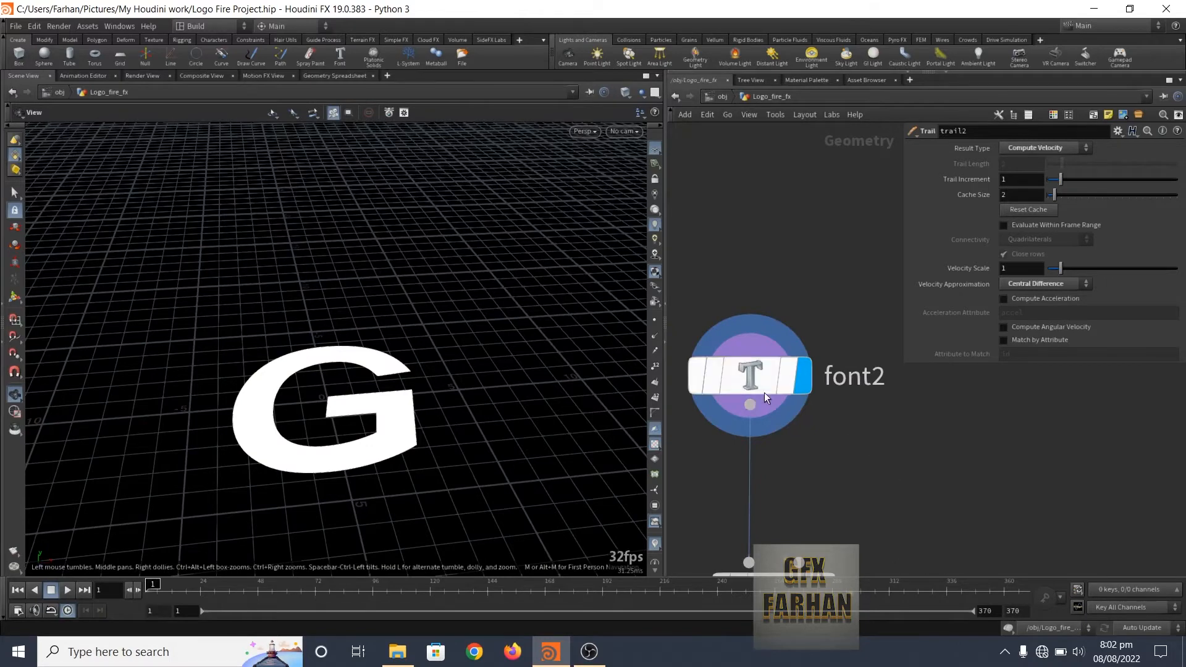
{"action": "left_click", "coordinate": [755, 385]}
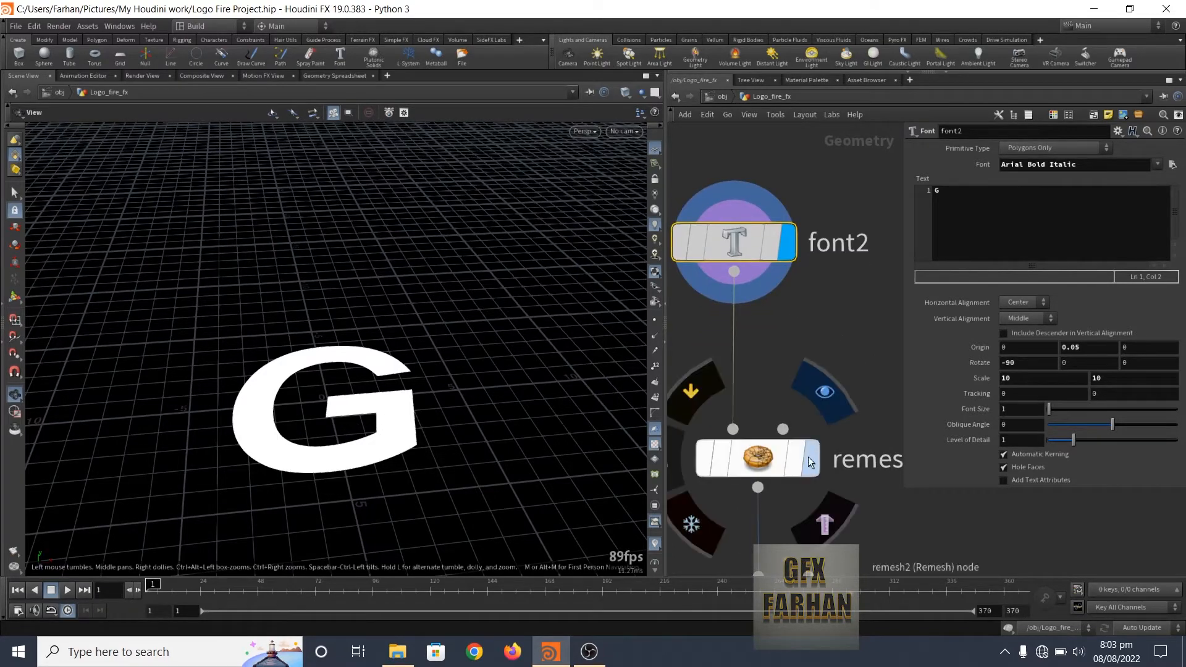
Step: Display the remesh2 node and switch the viewport shading to Smooth Wire Shaded to examine the letter's mesh
{"action": "left_click", "coordinate": [814, 389]}
{"action": "middle_click_drag", "start_coordinate": [813, 389], "coordinate": [796, 406]}
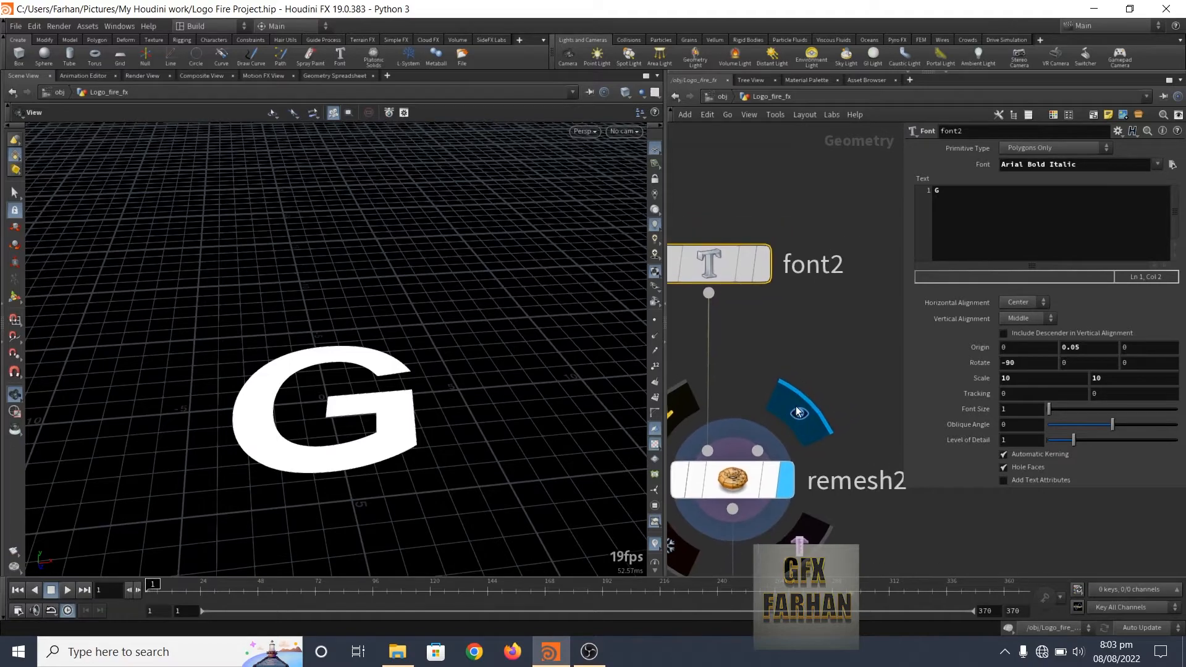
{"action": "left_click", "coordinate": [713, 494]}
{"action": "left_click", "coordinate": [625, 93]}
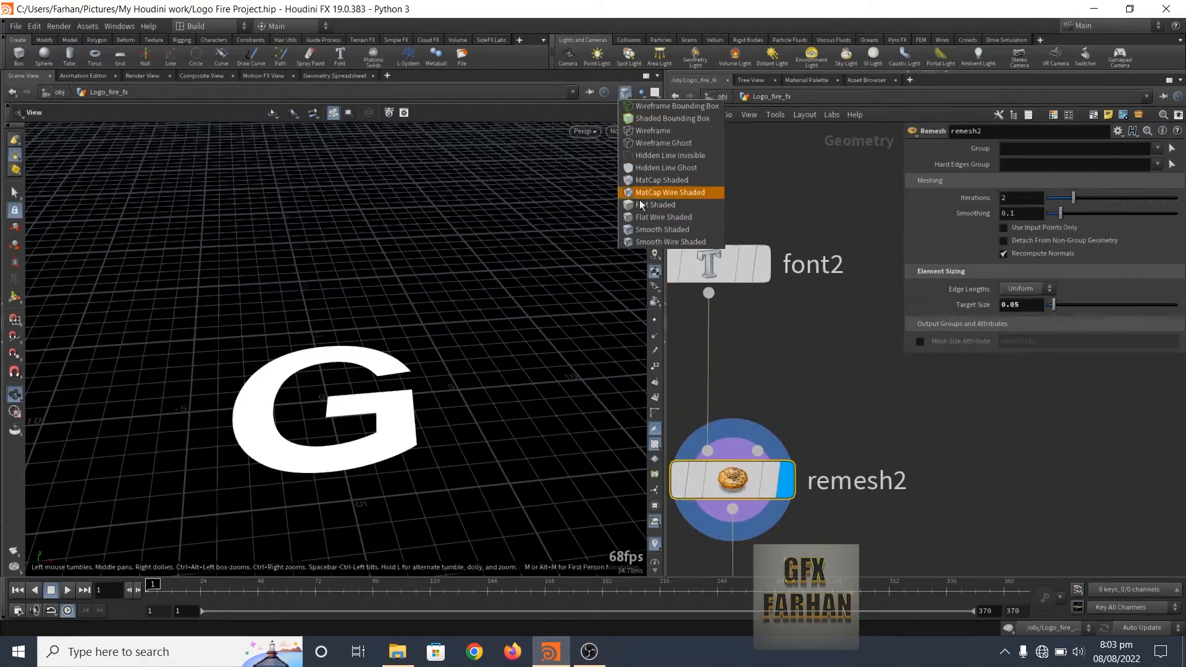
{"action": "left_click", "coordinate": [647, 244]}
{"action": "scroll", "coordinate": [247, 430], "scroll_direction": "up", "scroll_amount": 7}
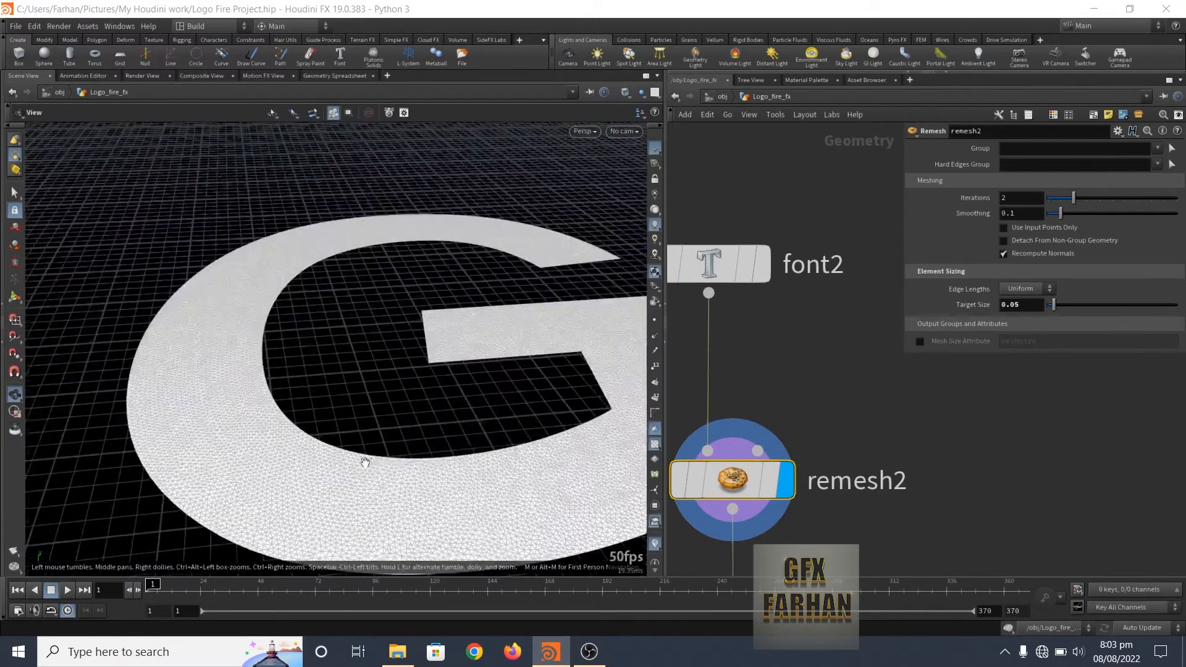
{"action": "left_click_drag", "start_coordinate": [365, 462], "coordinate": [212, 410]}
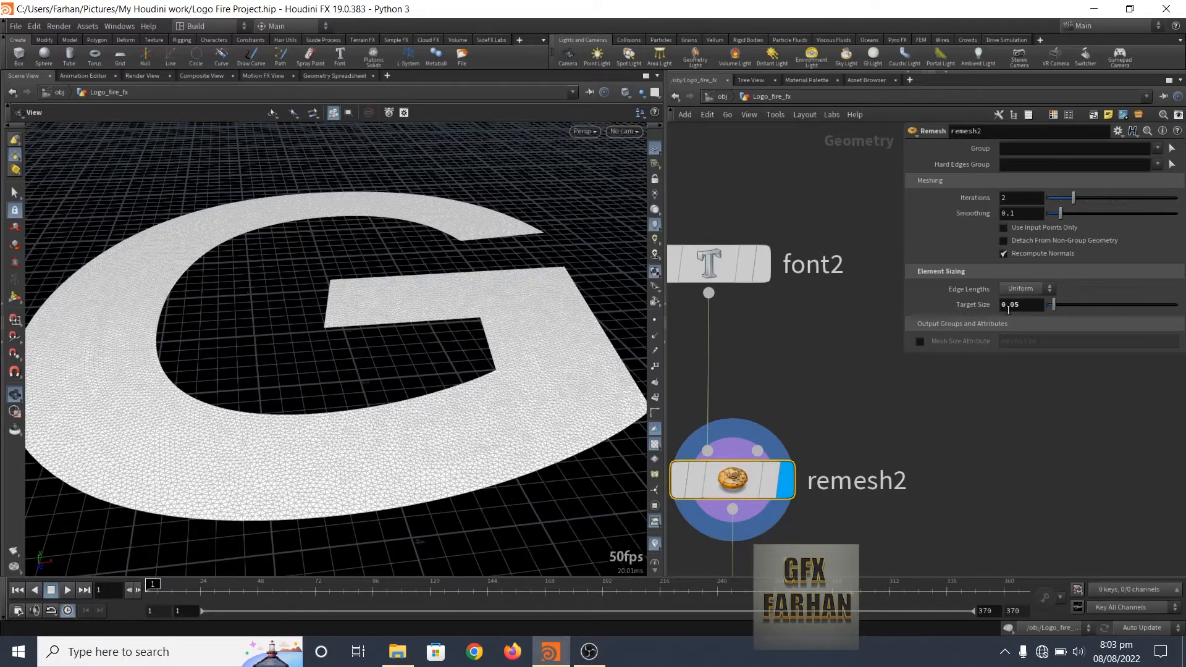
{"action": "left_click_drag", "start_coordinate": [365, 400], "coordinate": [365, 431]}
Step: Compare the font2 output with the remesh2 output in the viewport
{"action": "left_click", "coordinate": [768, 197]}
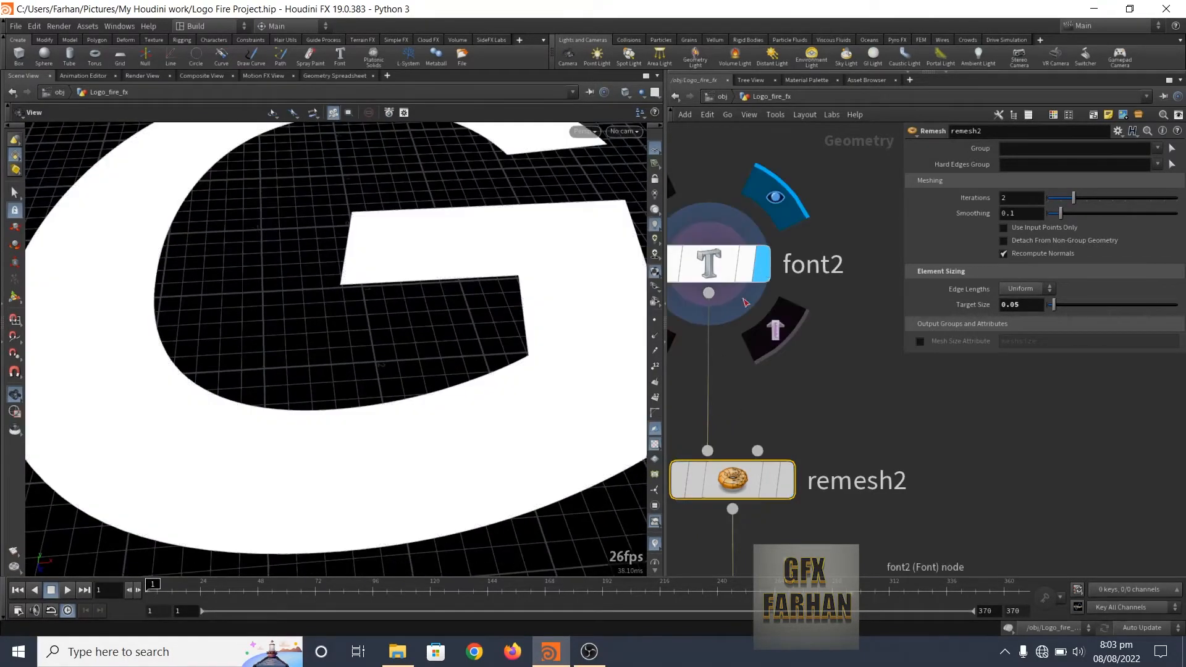
{"action": "left_click", "coordinate": [781, 451]}
{"action": "middle_click_drag", "start_coordinate": [913, 503], "coordinate": [930, 319]}
Step: Review the Initialize options of pyrosource2 and display its source points in the viewport
{"action": "left_click", "coordinate": [776, 421]}
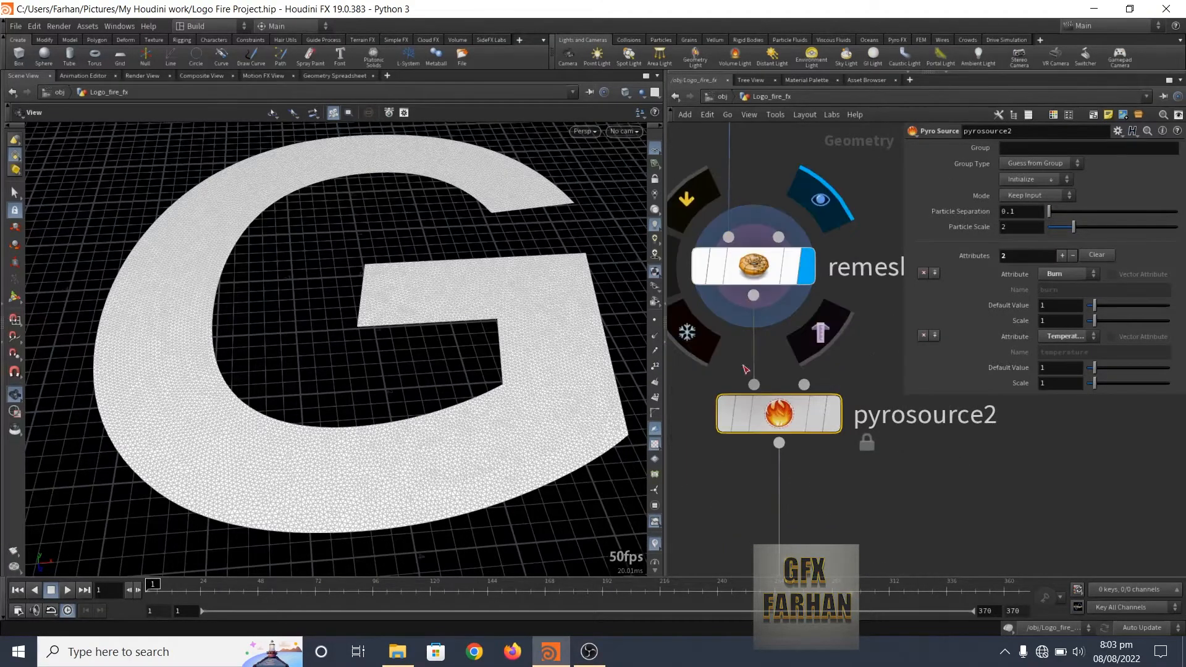
{"action": "middle_click_drag", "start_coordinate": [805, 352], "coordinate": [790, 388]}
{"action": "left_click", "coordinate": [1025, 179]}
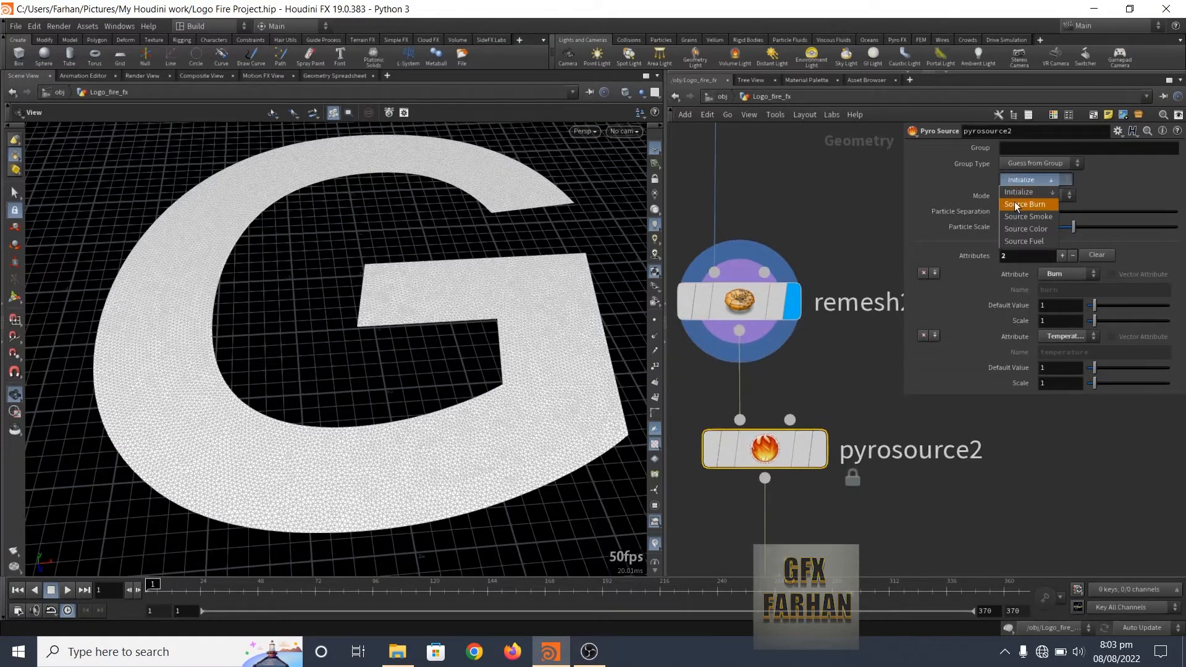
{"action": "key", "text": "Escape"}
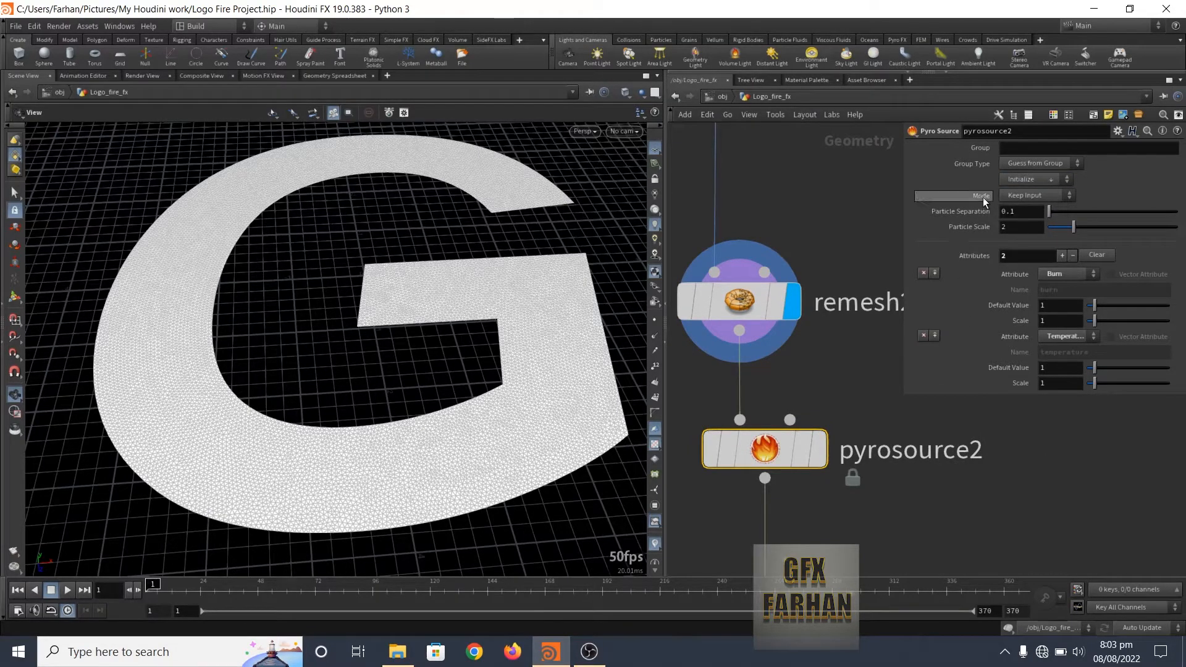
{"action": "left_click", "coordinate": [819, 449]}
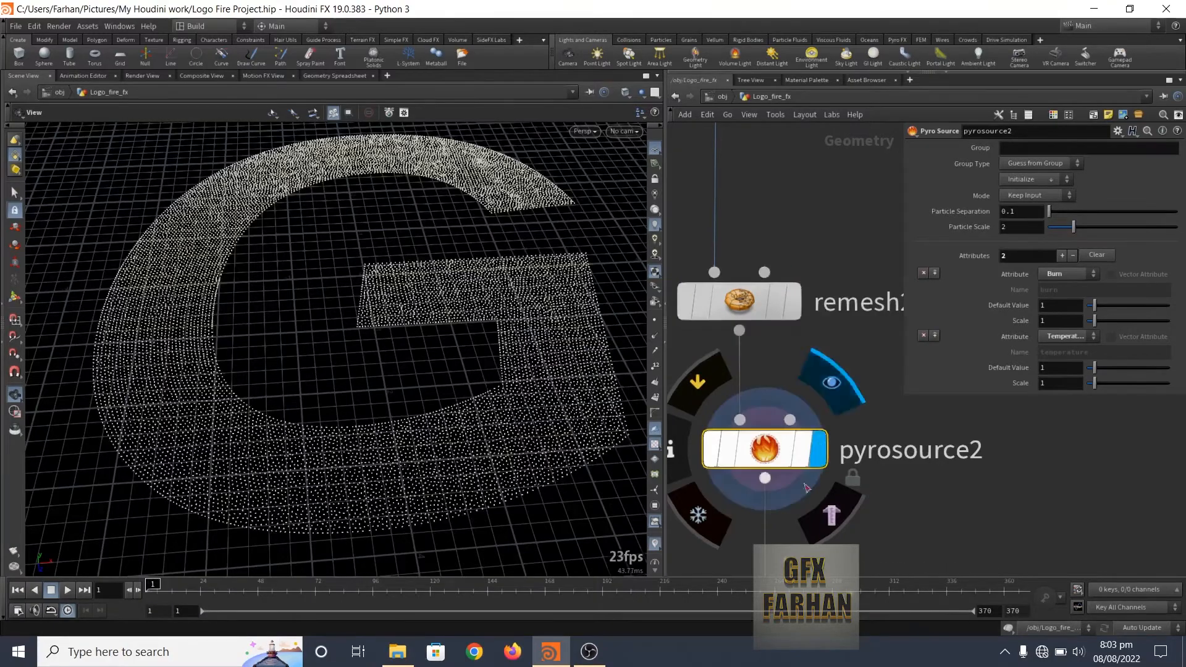
{"action": "left_click_drag", "start_coordinate": [470, 426], "coordinate": [385, 404]}
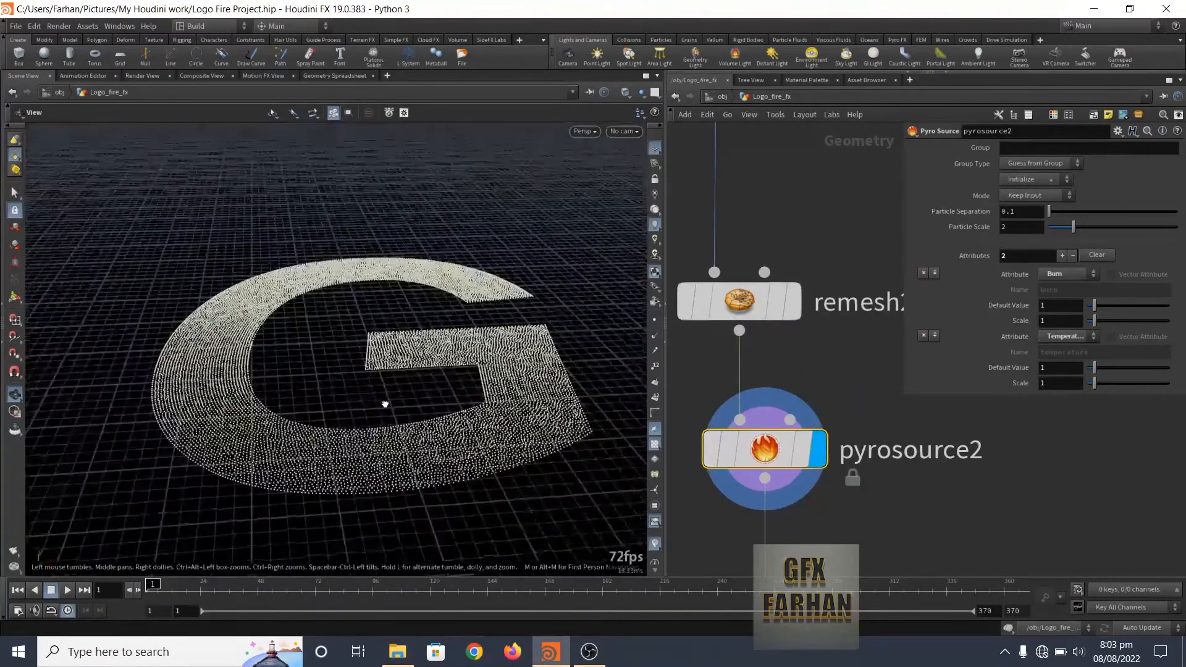
{"action": "scroll", "coordinate": [385, 404], "scroll_direction": "up", "scroll_amount": 3}
{"action": "scroll", "coordinate": [800, 381], "scroll_direction": "down", "scroll_amount": 5}
{"action": "scroll", "coordinate": [798, 386], "scroll_direction": "down", "scroll_amount": 1}
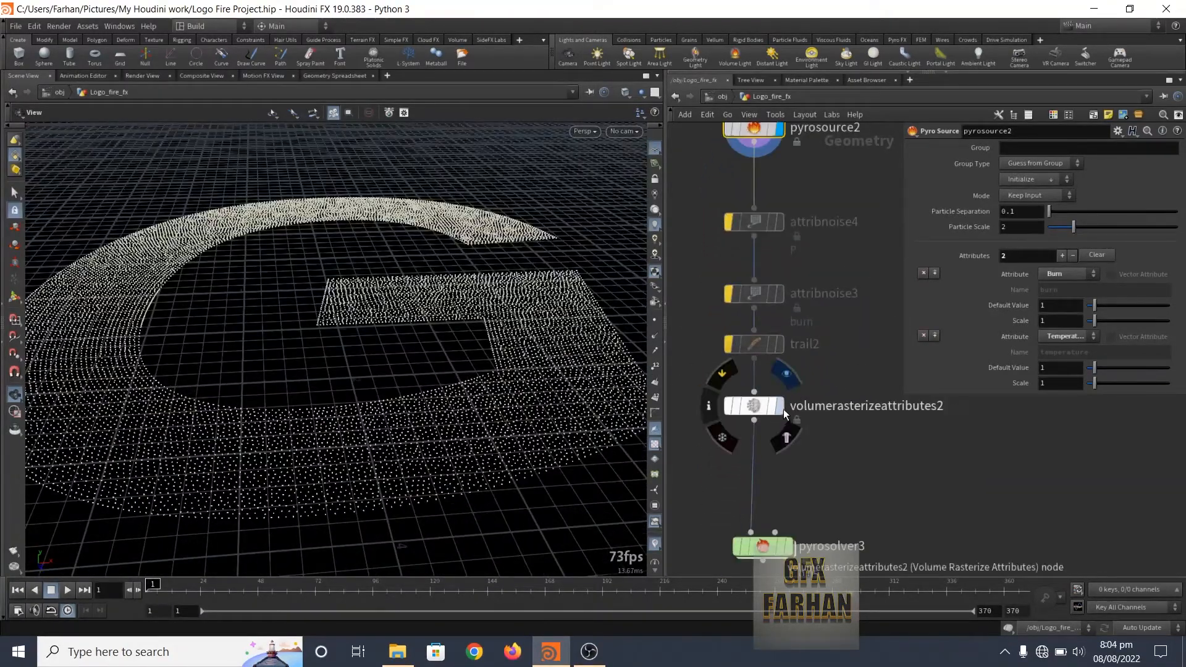
Step: Display volumerasterizeattributes2, copy its Voxel Size parameter and compare it with the voxel size of pyrosolver3
{"action": "left_click", "coordinate": [780, 409]}
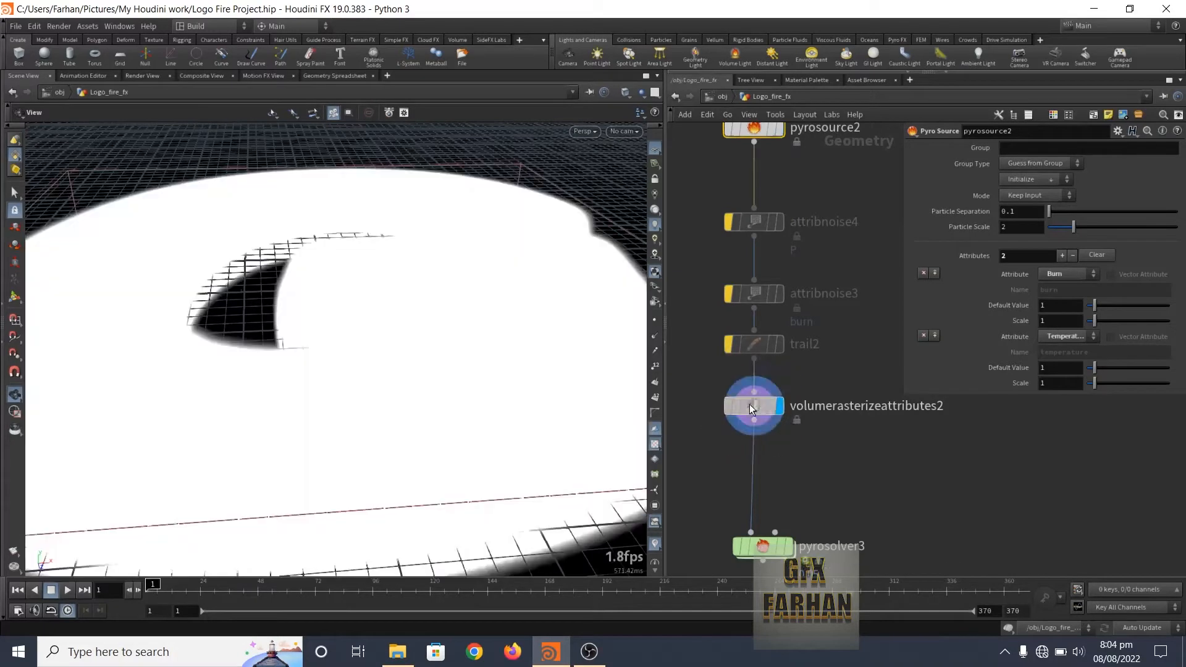
{"action": "left_click", "coordinate": [750, 407]}
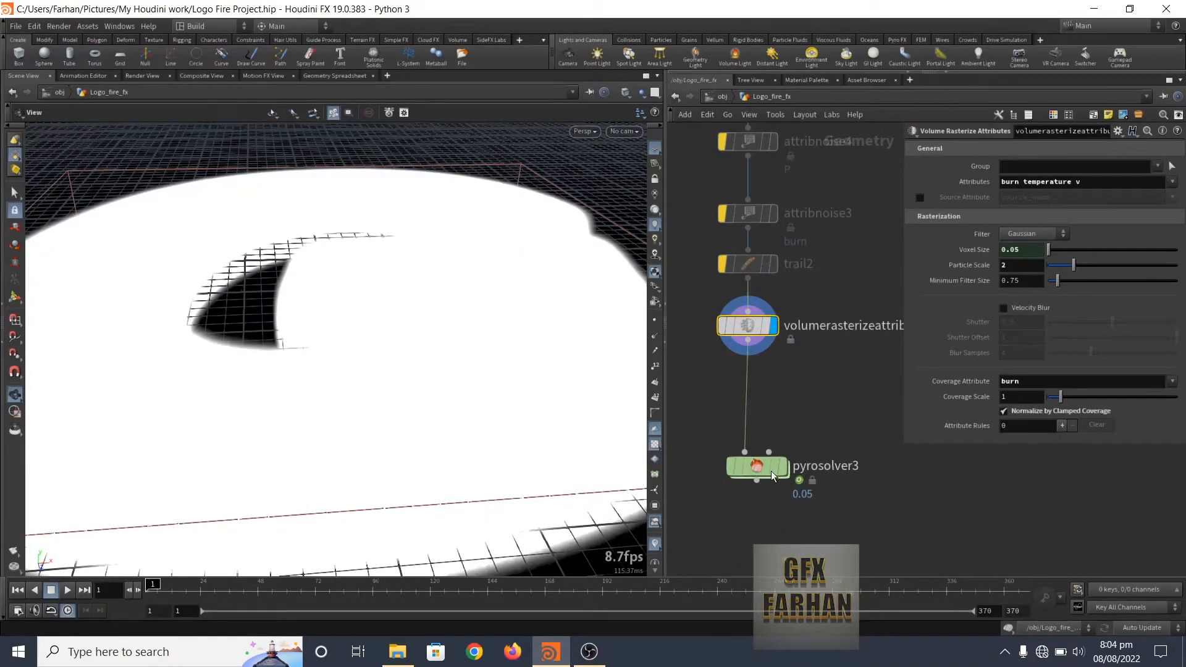
{"action": "left_click", "coordinate": [771, 470]}
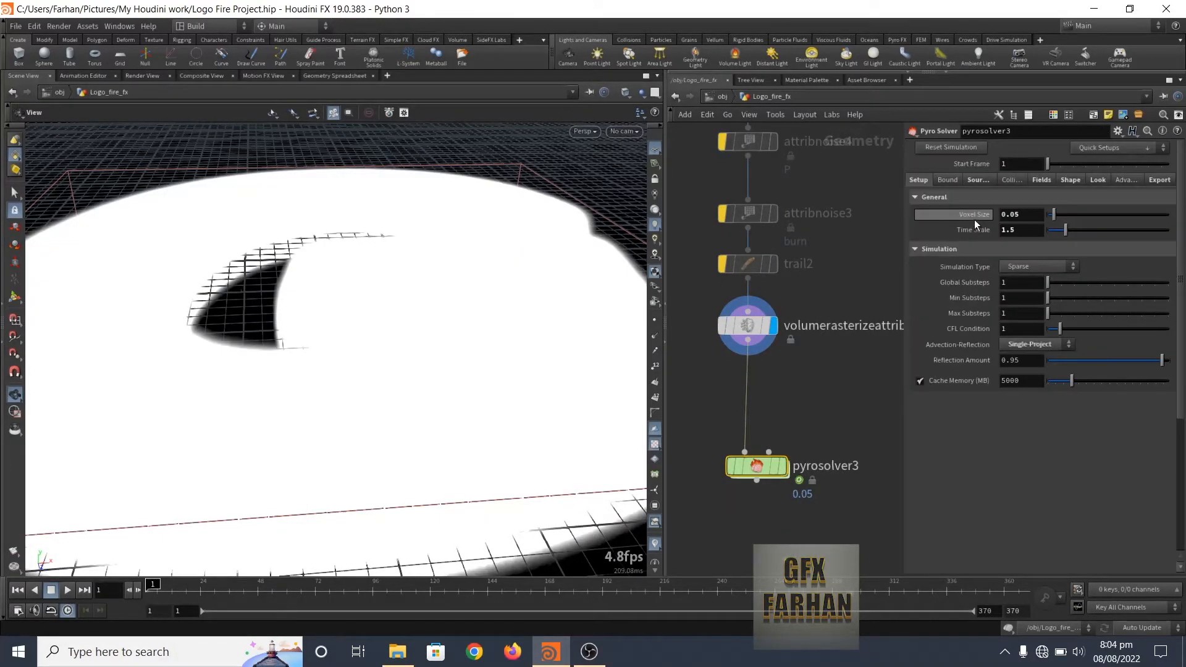
{"action": "left_click", "coordinate": [754, 327]}
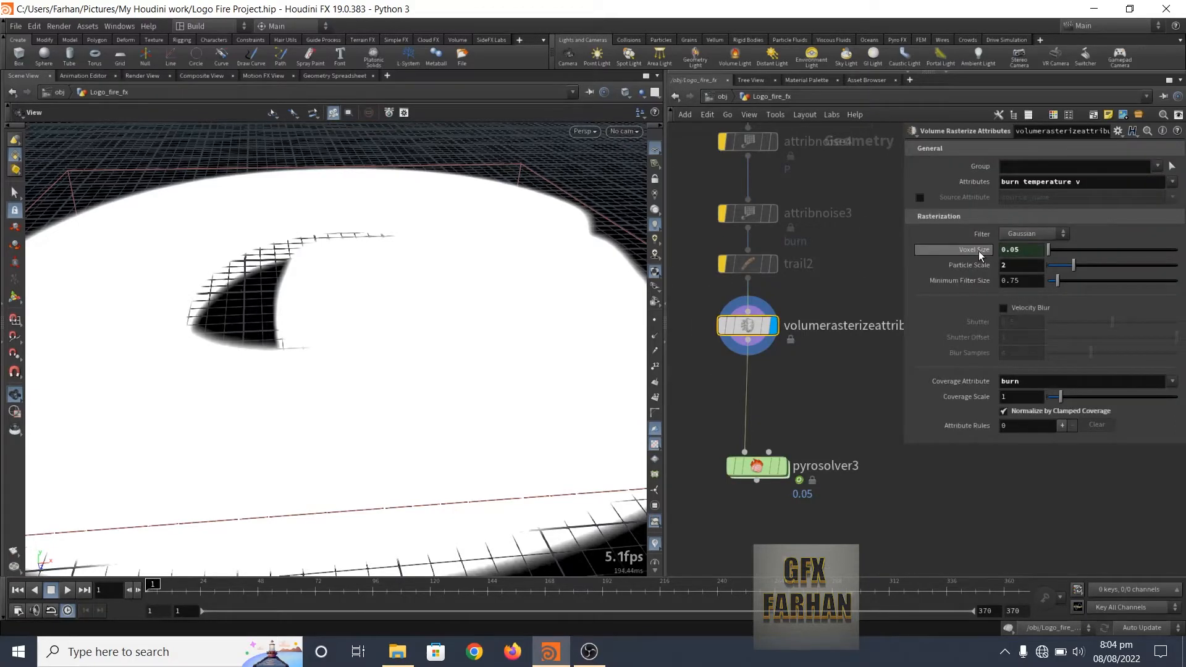
{"action": "right_click", "coordinate": [987, 252]}
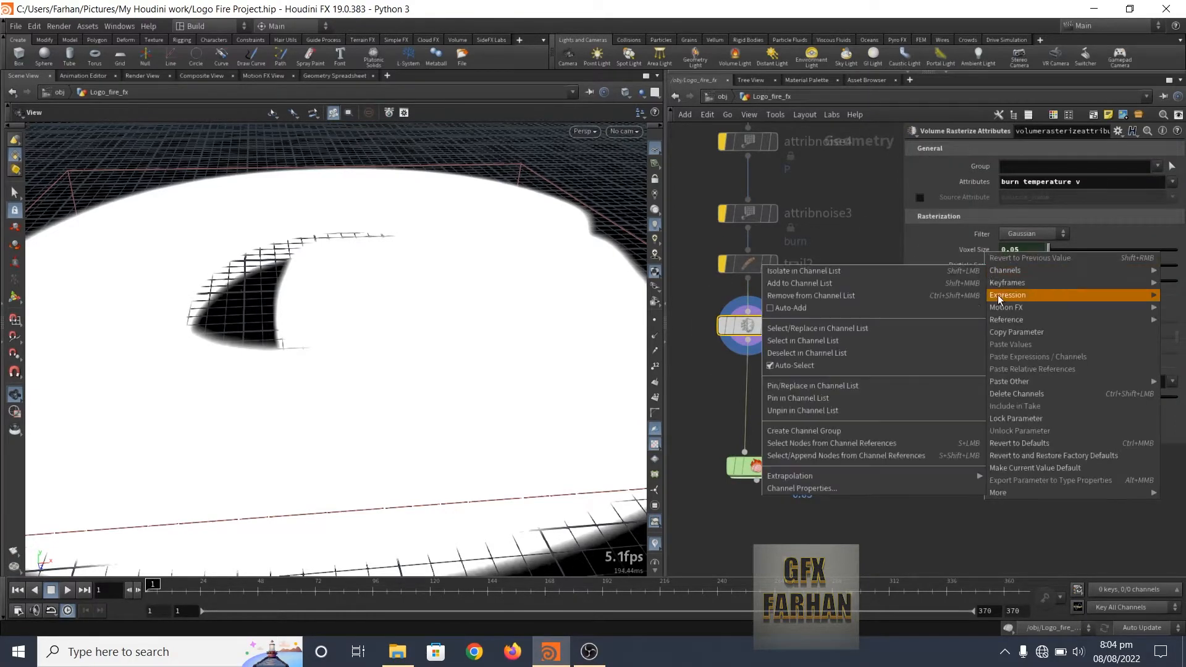
{"action": "left_click", "coordinate": [1008, 332]}
{"action": "left_click", "coordinate": [758, 473]}
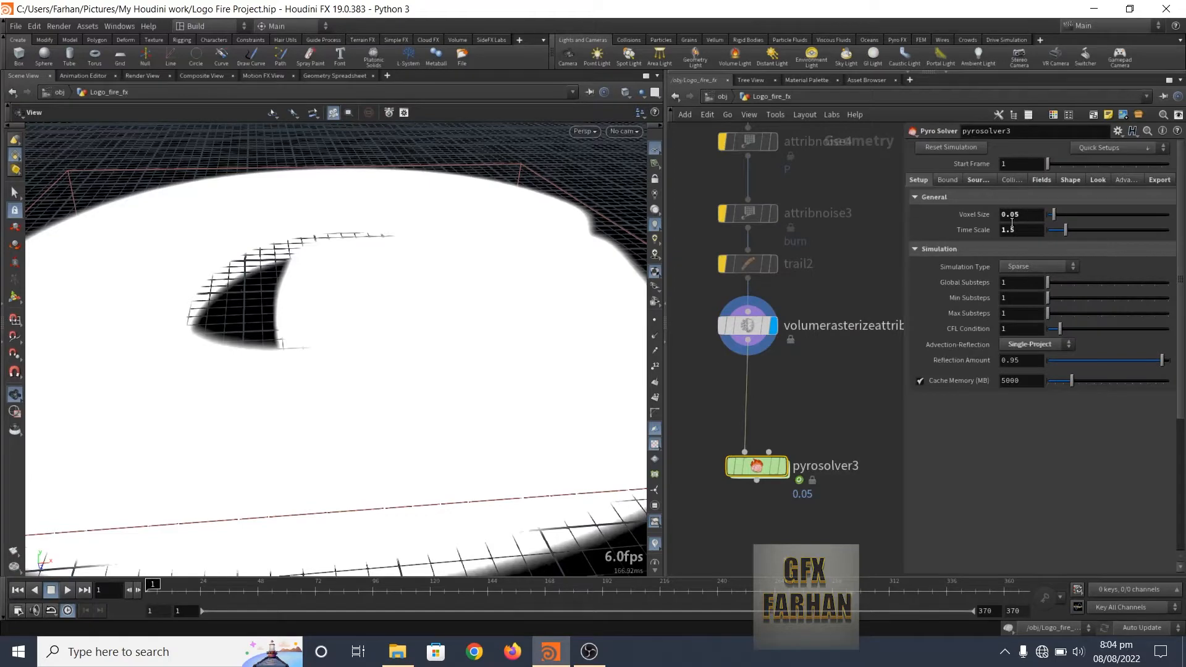
{"action": "left_click", "coordinate": [747, 326]}
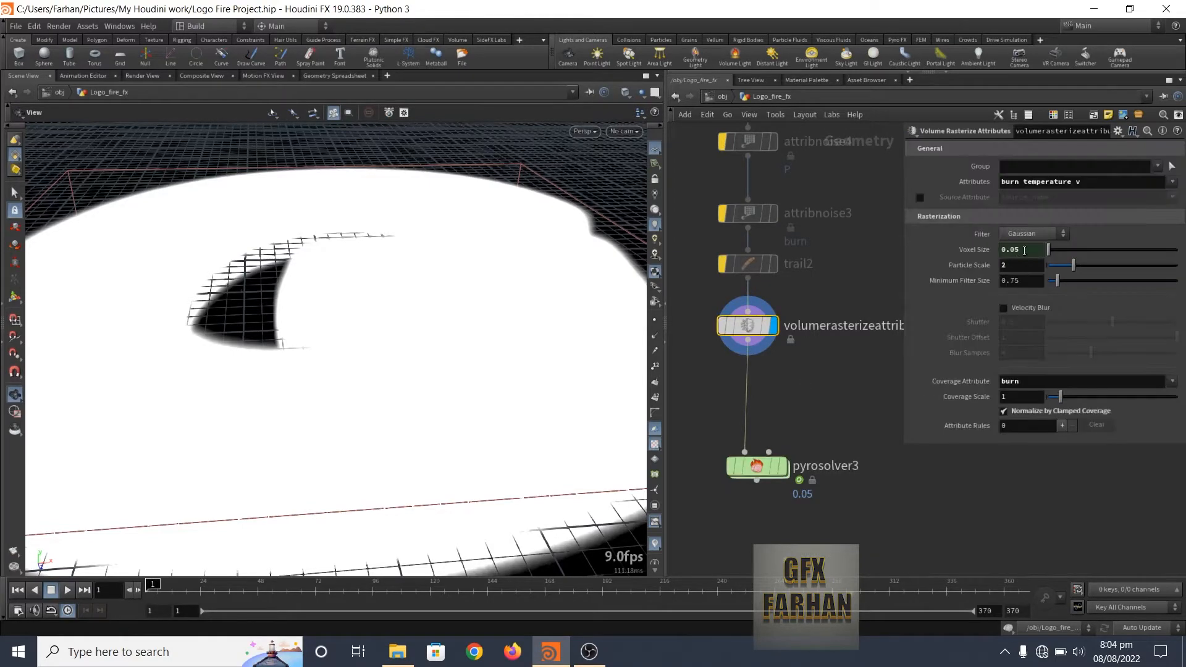
Step: Set the Particle Scale of volumerasterizeattributes2 to 1
{"action": "scroll", "coordinate": [556, 358], "scroll_direction": "down", "scroll_amount": 3}
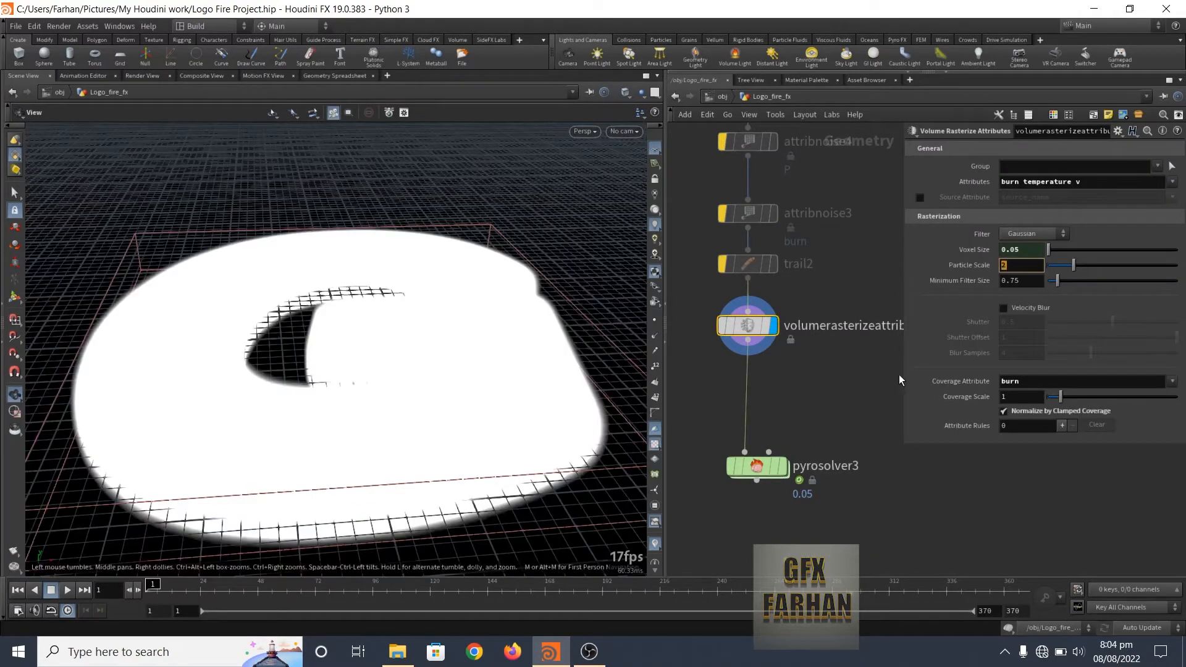
{"action": "type", "text": "1"}
{"action": "key", "text": "Return"}
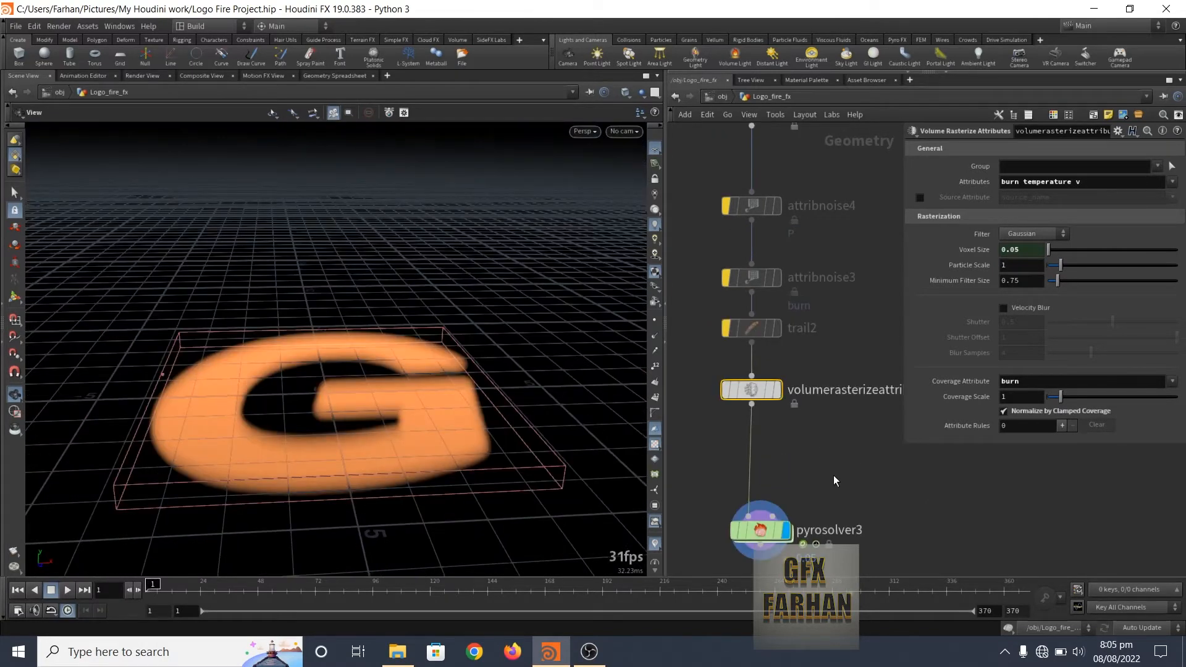
Step: Turn off the bypass on attribnoise4 and review its position noise and animation settings
{"action": "middle_click_drag", "start_coordinate": [829, 479], "coordinate": [826, 498]}
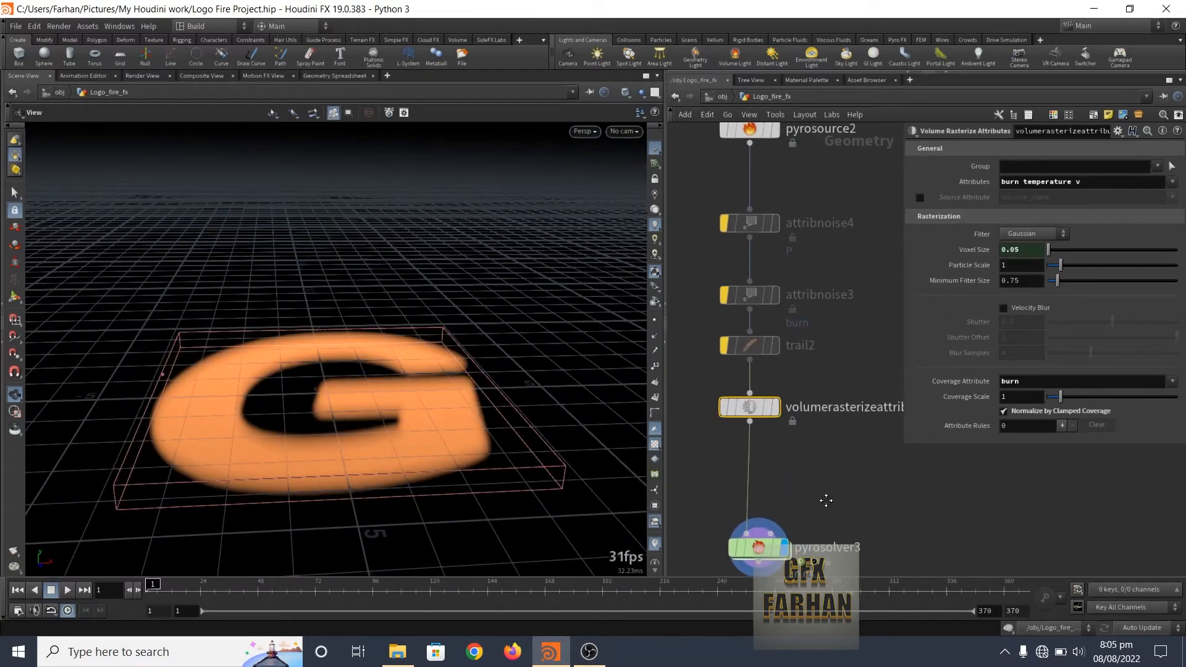
{"action": "left_click", "coordinate": [743, 221]}
{"action": "left_click", "coordinate": [726, 224]}
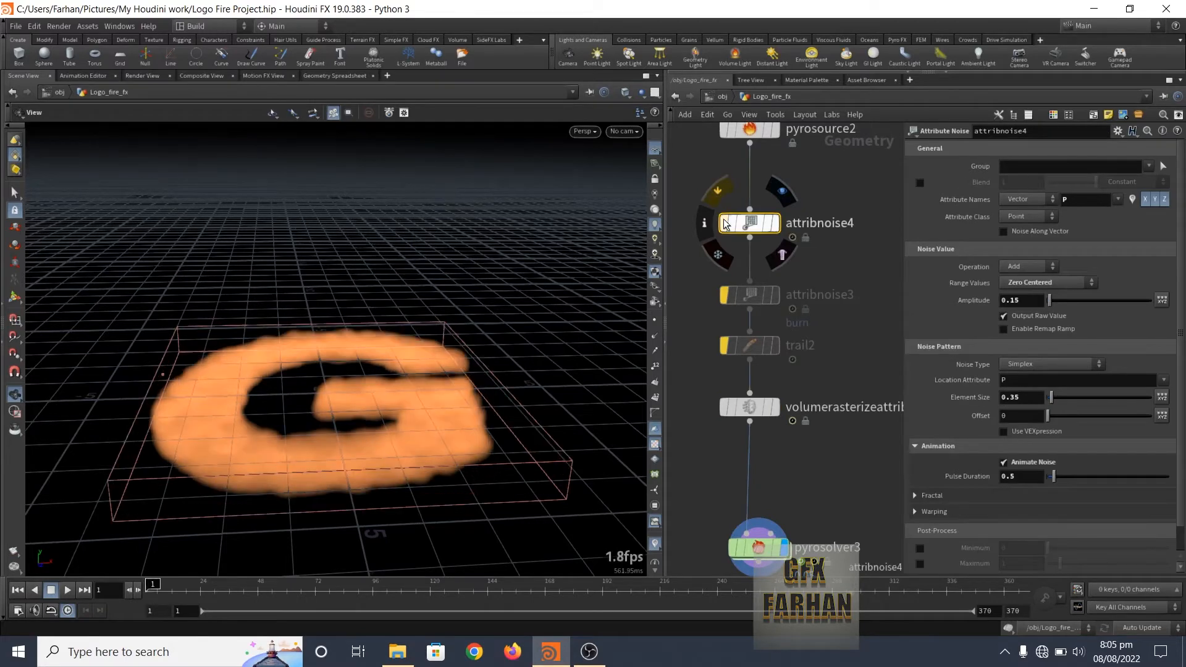
{"action": "left_click_drag", "start_coordinate": [308, 372], "coordinate": [310, 432]}
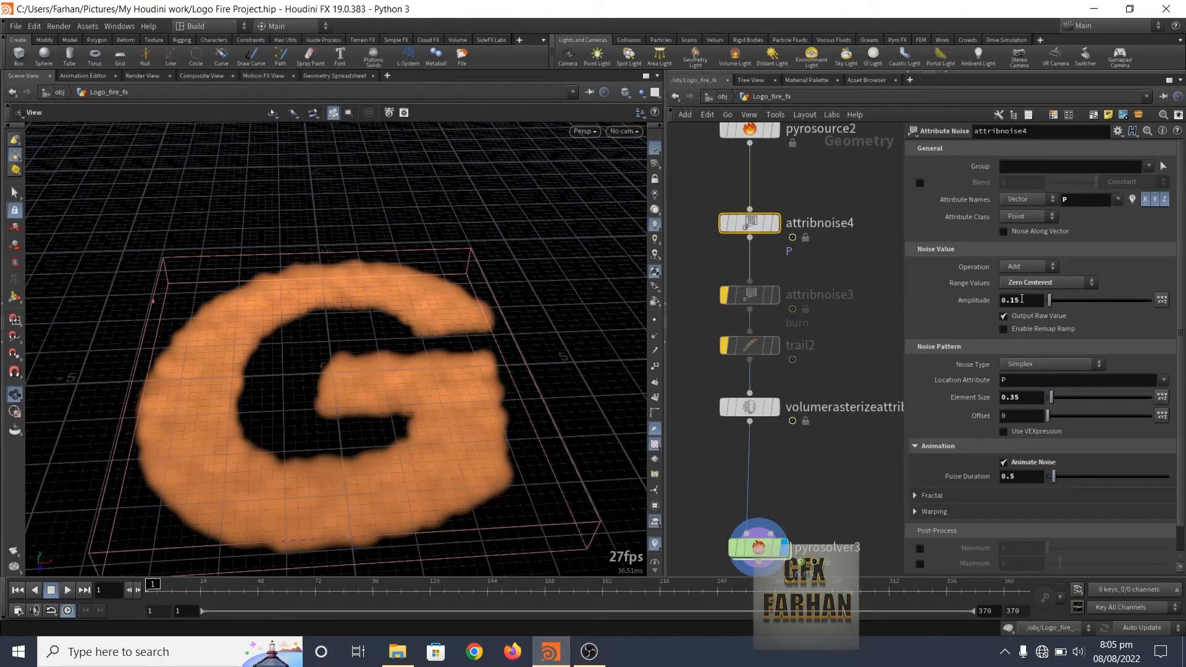
{"action": "scroll", "coordinate": [972, 311], "scroll_direction": "down", "scroll_amount": 1}
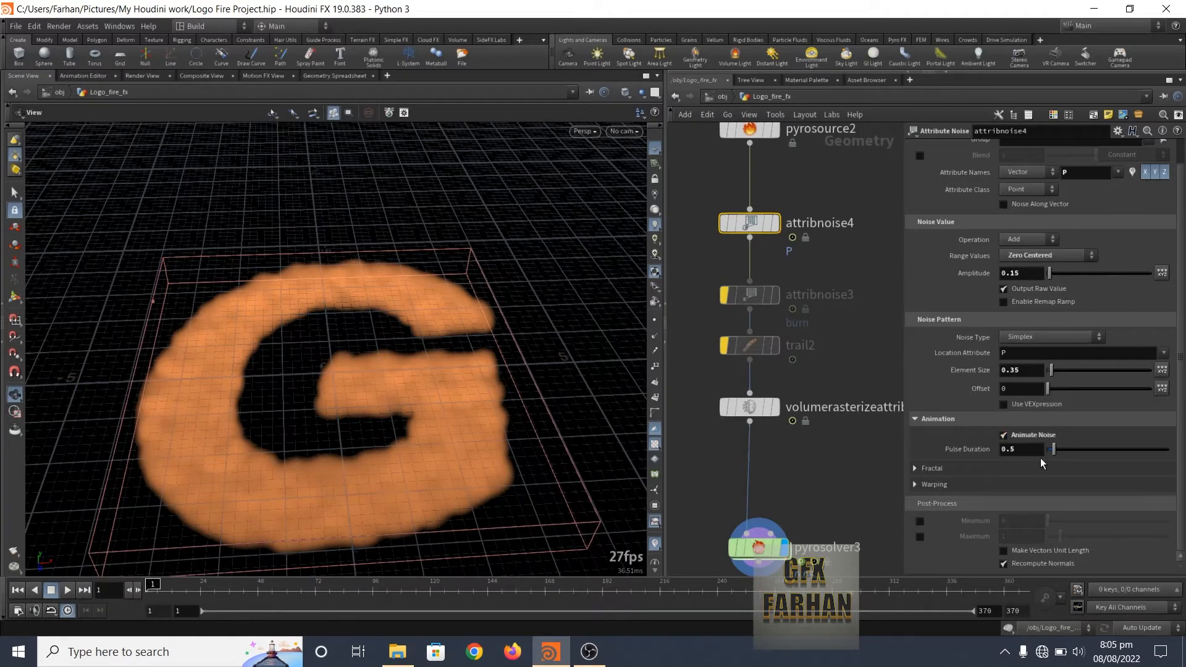
{"action": "scroll", "coordinate": [757, 365], "scroll_direction": "up", "scroll_amount": 3}
Step: Turn off the bypass on attribnoise3 and check both points of its burn remap ramp
{"action": "mouse_move", "coordinate": [699, 243]}
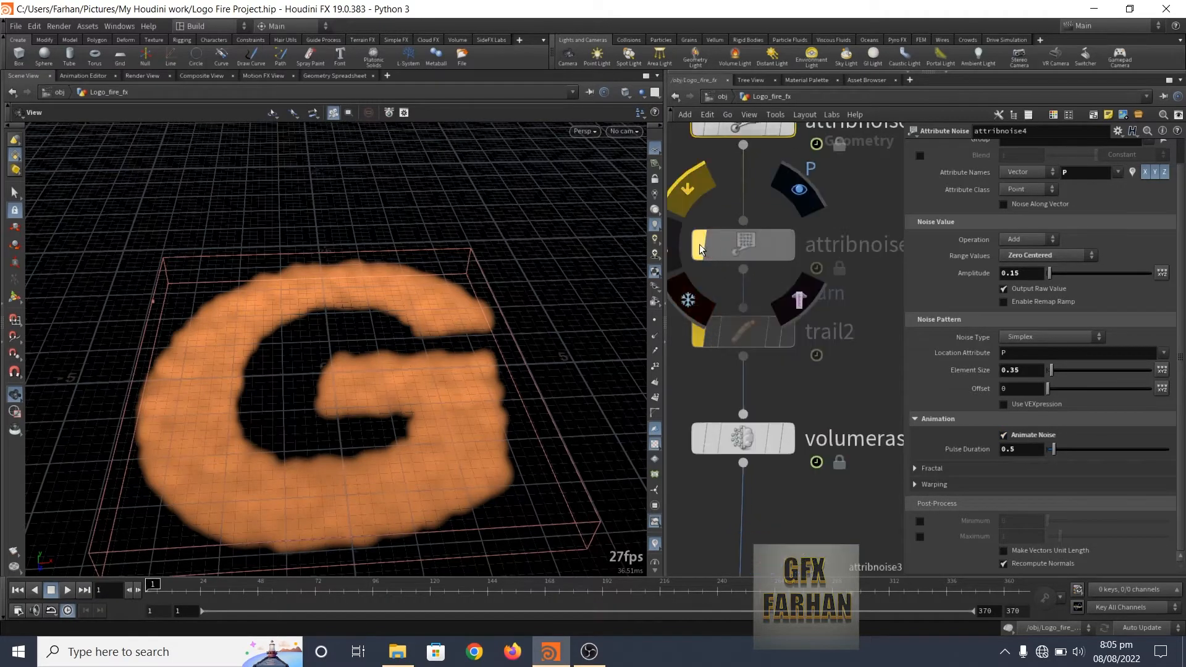
{"action": "left_click", "coordinate": [744, 248]}
{"action": "scroll", "coordinate": [744, 249], "scroll_direction": "down", "scroll_amount": 1}
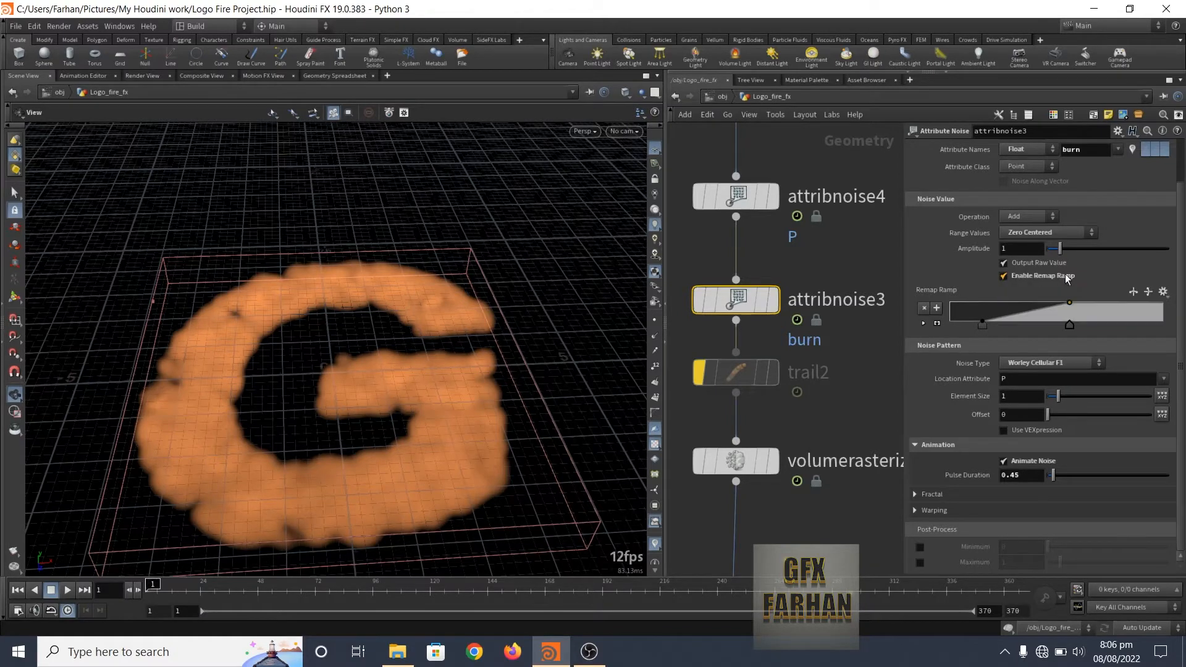
{"action": "left_click", "coordinate": [923, 323]}
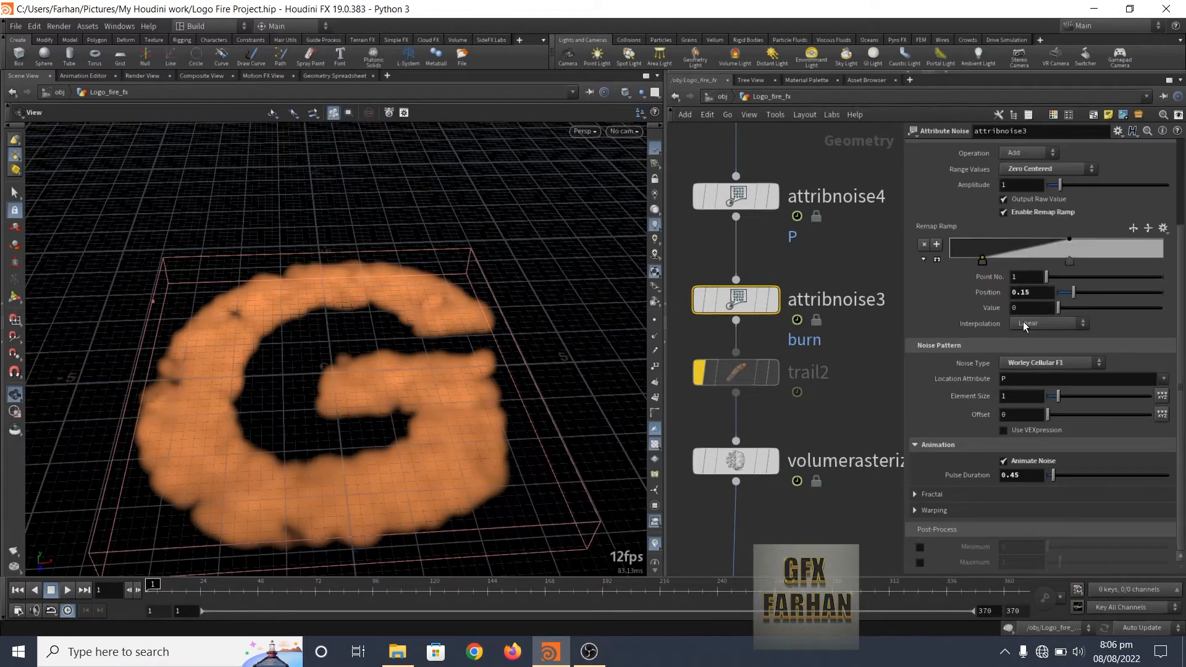
{"action": "left_click", "coordinate": [1068, 262]}
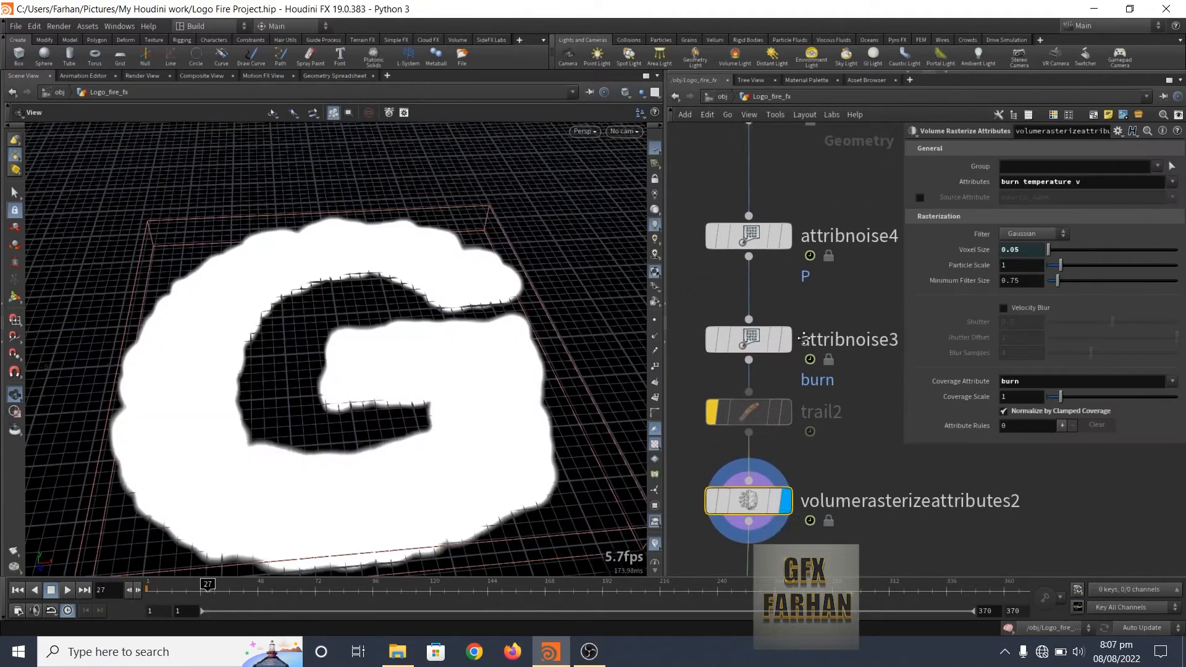
Step: Play back the animated points of attribnoise4, stop the playback and display attribnoise3 with its settings
{"action": "middle_click_drag", "start_coordinate": [790, 336], "coordinate": [787, 396]}
{"action": "scroll", "coordinate": [785, 396], "scroll_direction": "up", "scroll_amount": 3}
{"action": "left_click", "coordinate": [780, 271]}
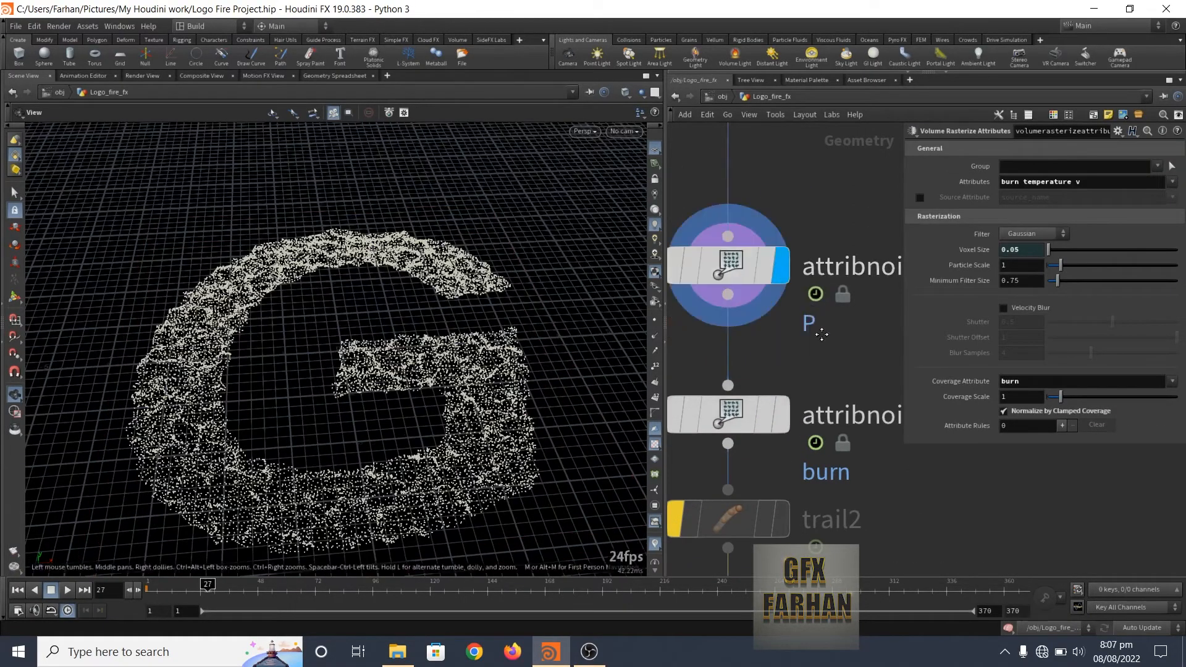
{"action": "scroll", "coordinate": [766, 321], "scroll_direction": "down", "scroll_amount": 3}
{"action": "left_click", "coordinate": [764, 321]}
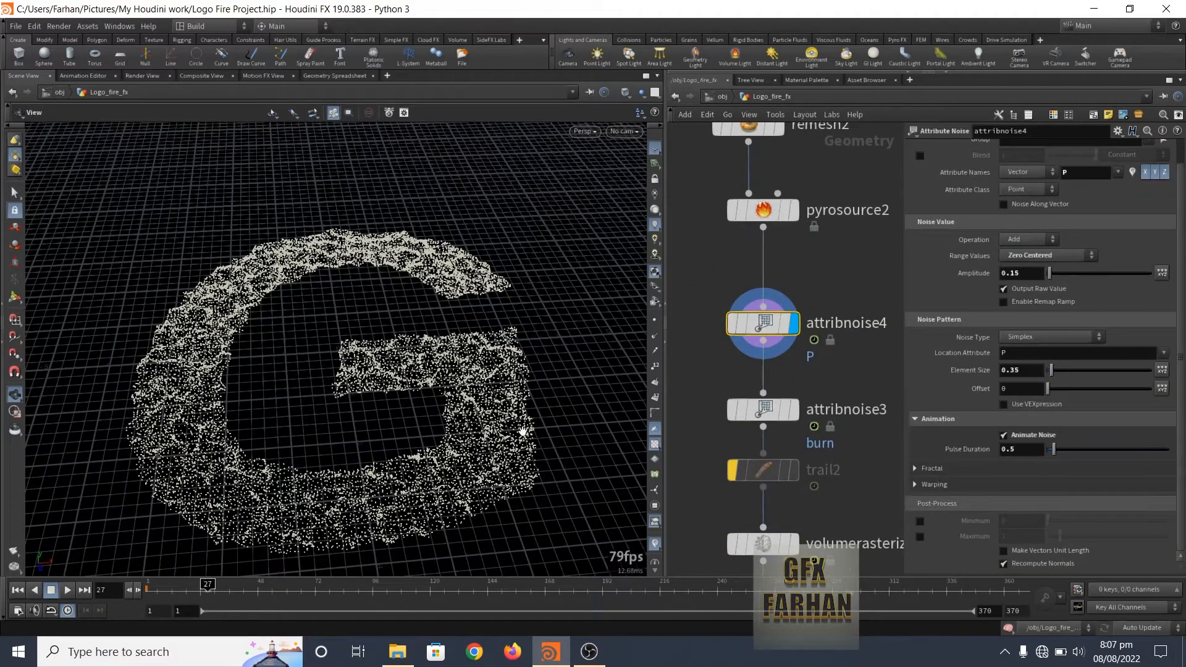
{"action": "left_click", "coordinate": [68, 591]}
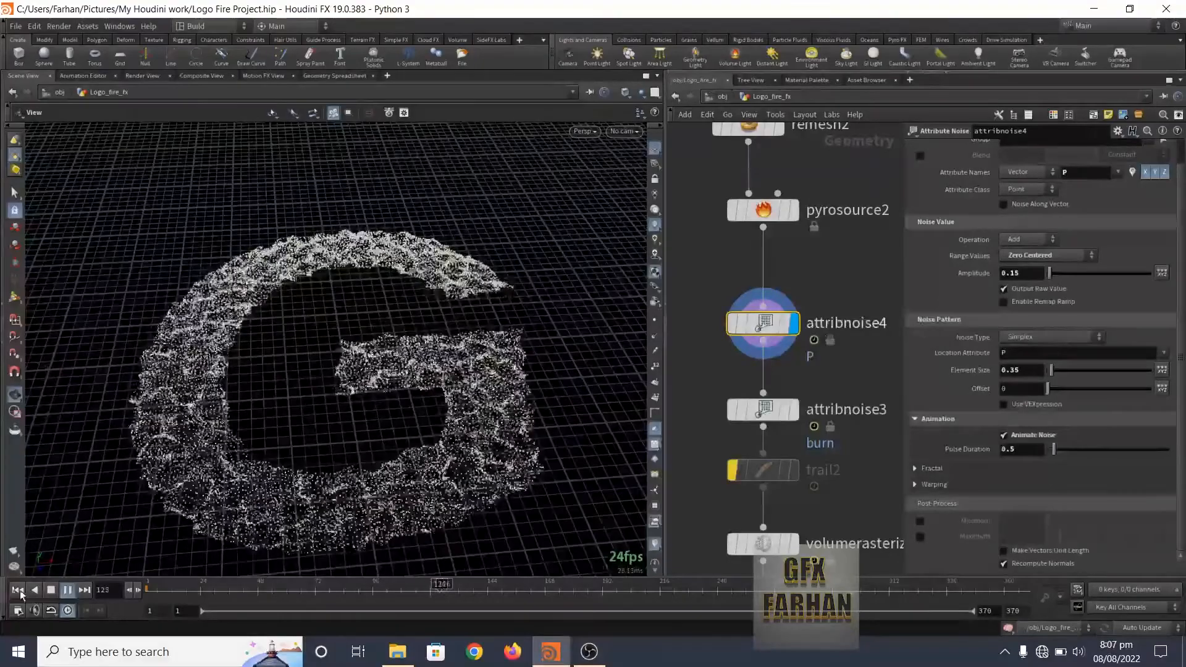
{"action": "left_click", "coordinate": [764, 408]}
{"action": "left_click", "coordinate": [68, 591]}
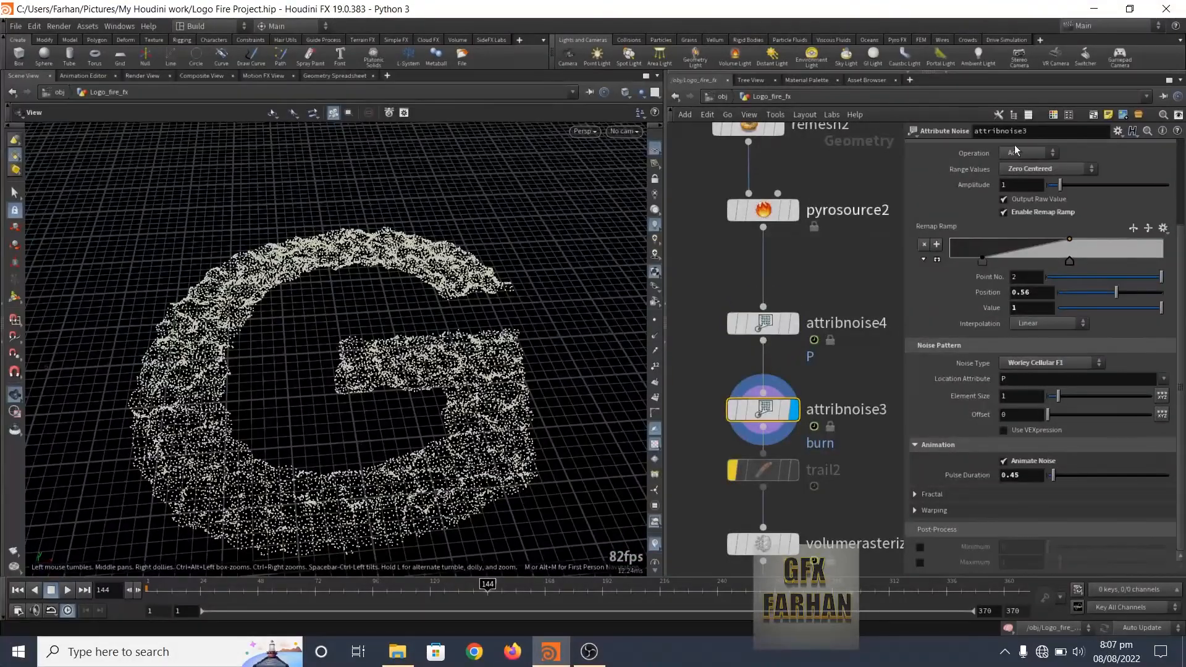
Step: Check the burn attribute and noise value settings of attribnoise3 and play back its animated points
{"action": "scroll", "coordinate": [1181, 248], "scroll_direction": "up", "scroll_amount": 3}
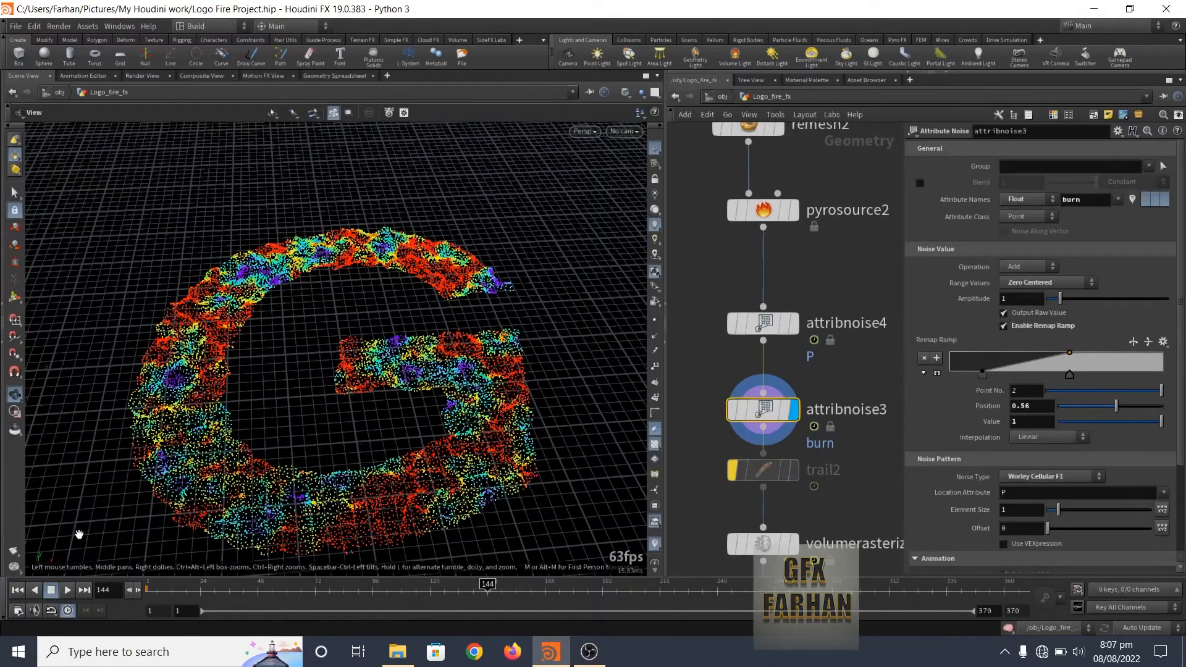
{"action": "left_click", "coordinate": [68, 591]}
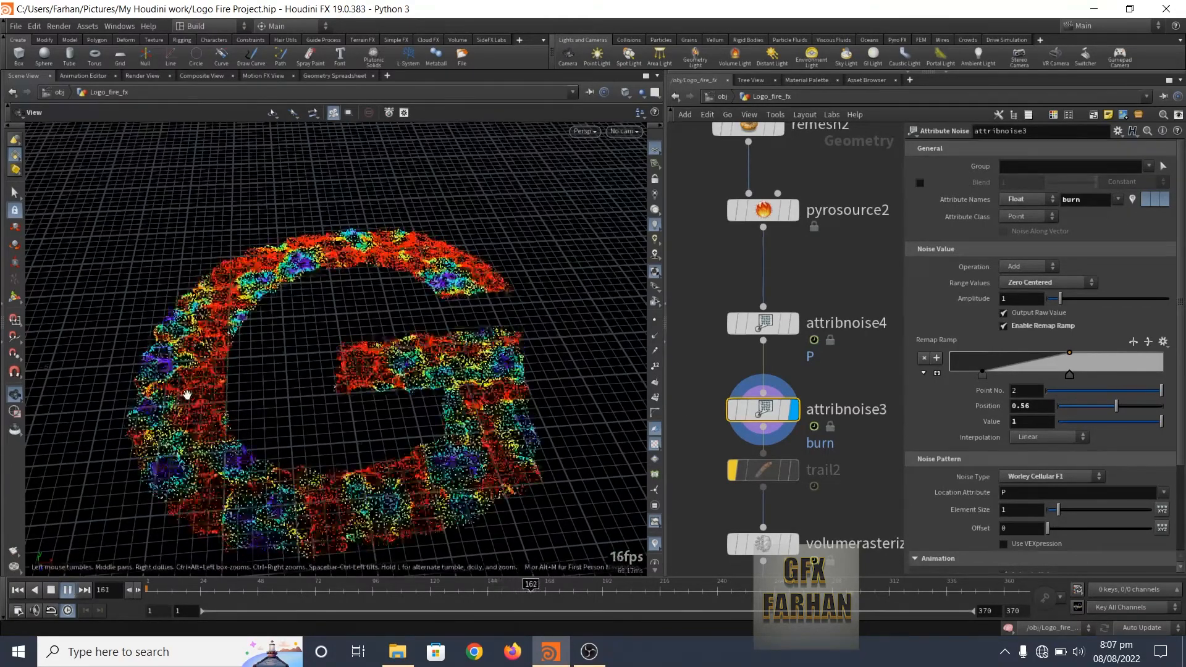
Step: Turn off the bypass on trail2 and set its result type to Compute Velocity
{"action": "scroll", "coordinate": [772, 395], "scroll_direction": "up", "scroll_amount": 3}
{"action": "left_click", "coordinate": [775, 374]}
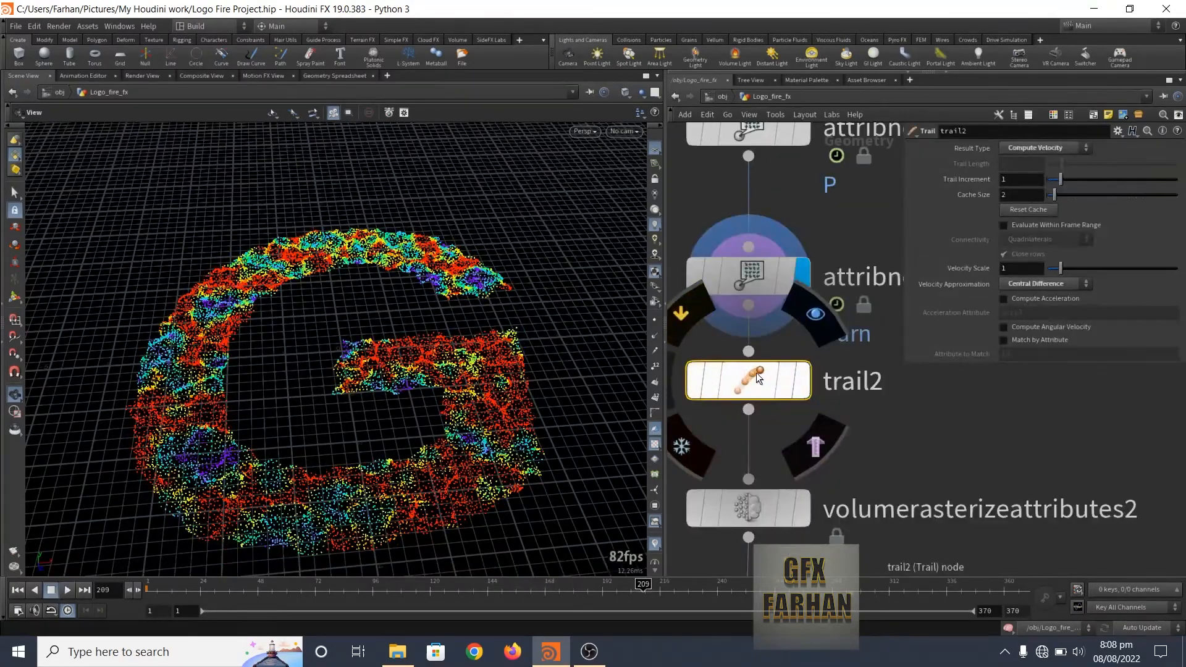
{"action": "left_click", "coordinate": [1032, 150]}
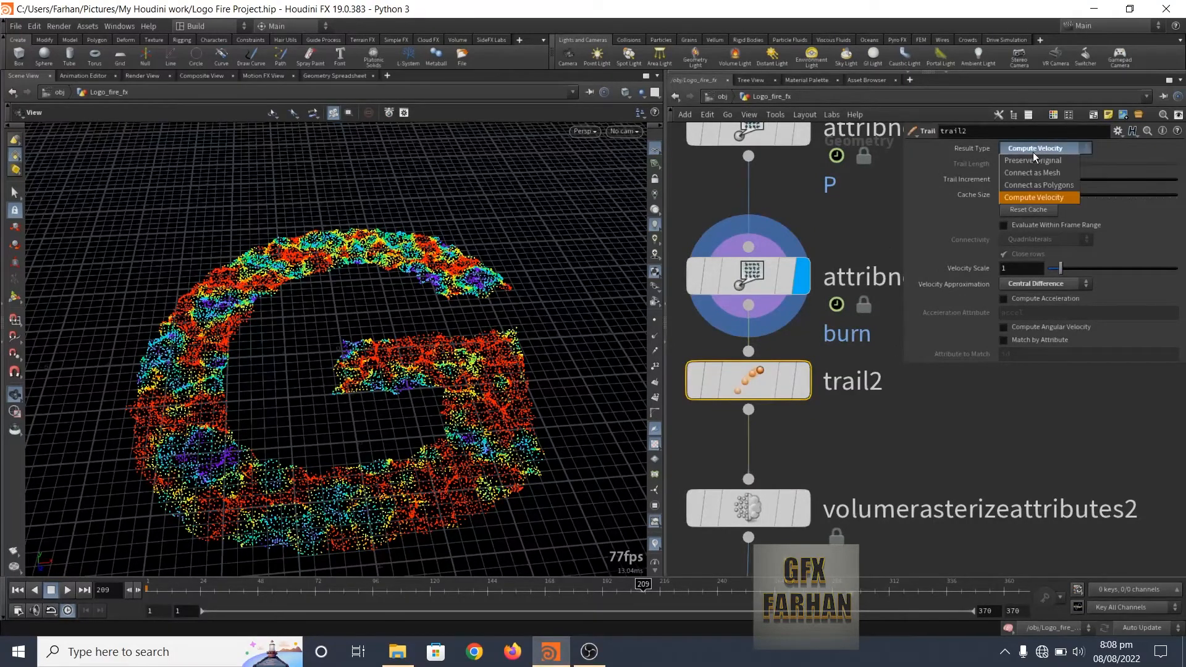
{"action": "left_click", "coordinate": [1028, 199]}
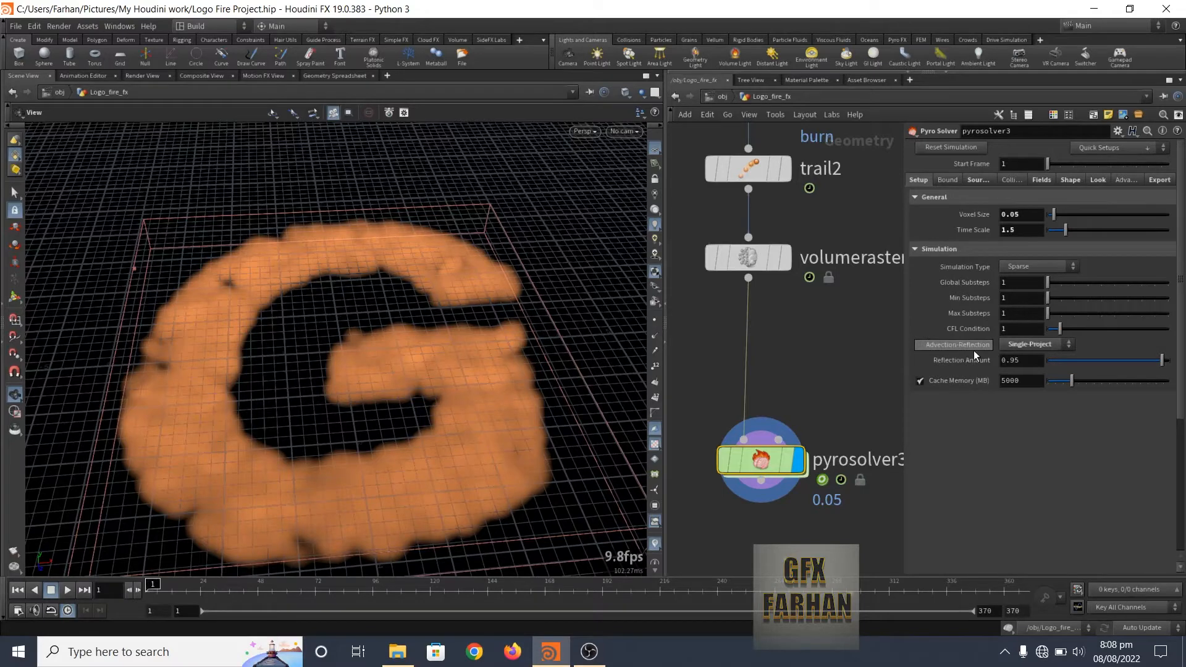
Step: Review the density, temperature and flame settings among the field parameters of pyrosolver3
{"action": "left_click", "coordinate": [1042, 180]}
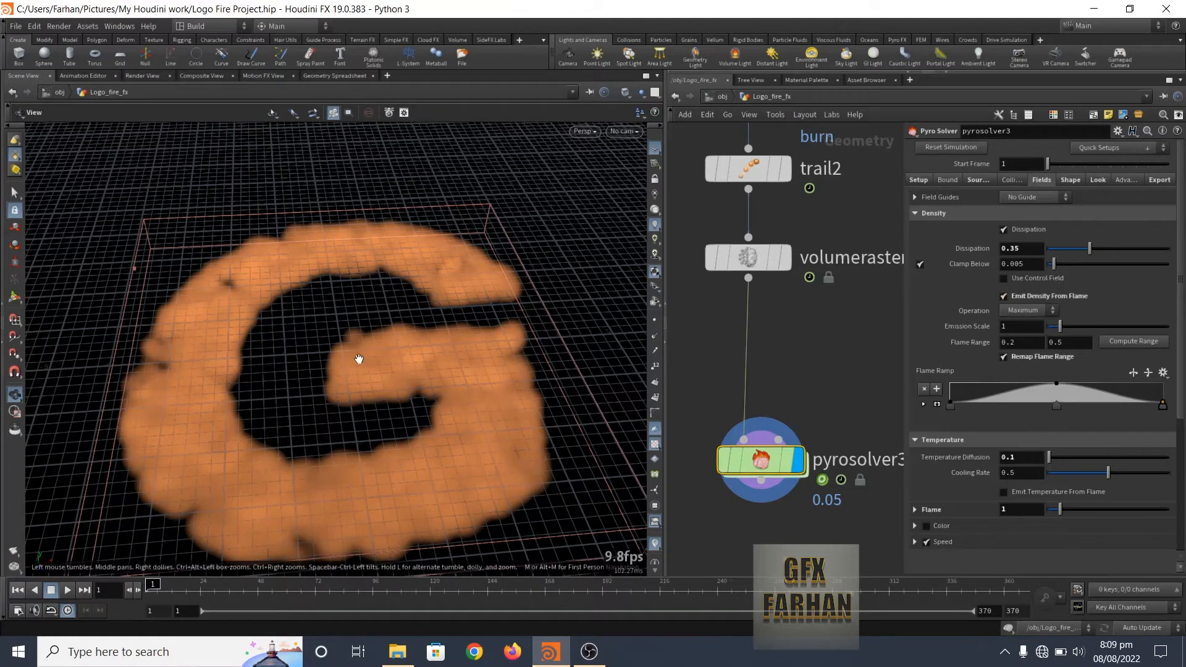
{"action": "scroll", "coordinate": [933, 362], "scroll_direction": "down", "scroll_amount": 4}
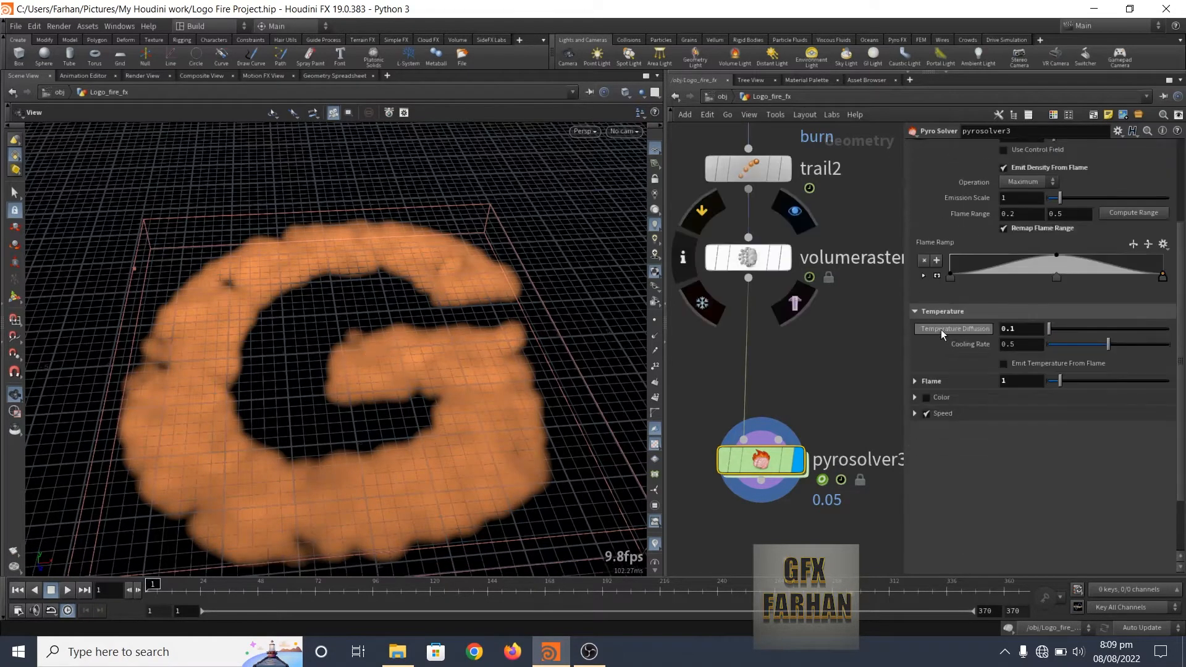
{"action": "double_click", "coordinate": [1016, 329]}
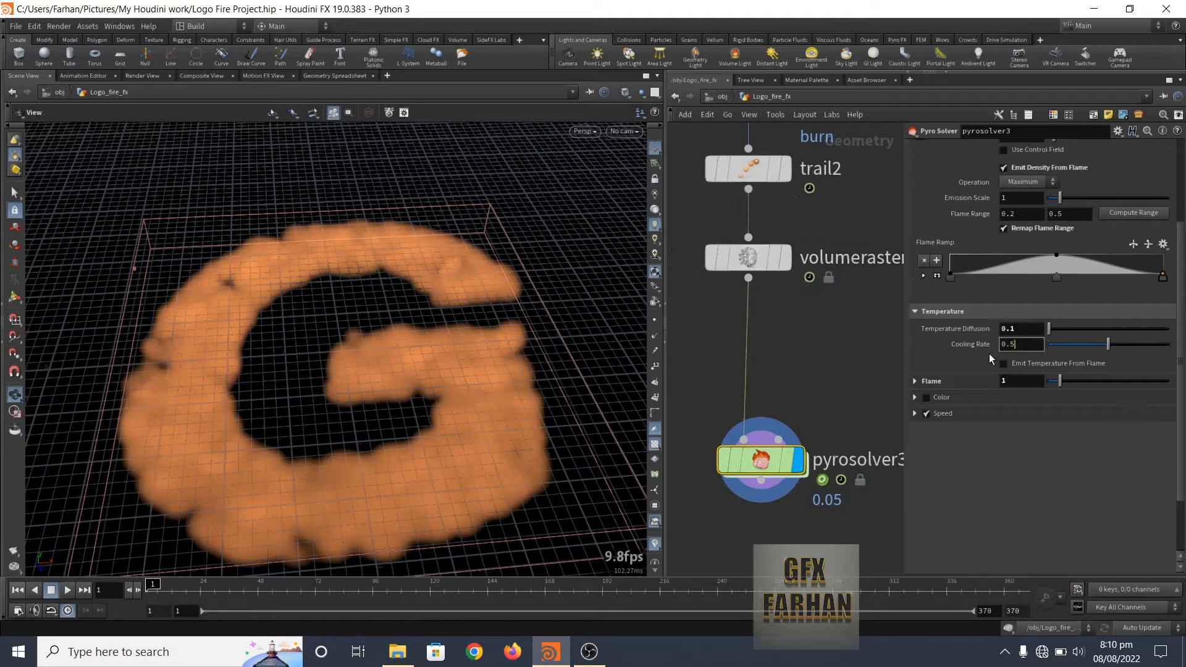
{"action": "left_click", "coordinate": [915, 381]}
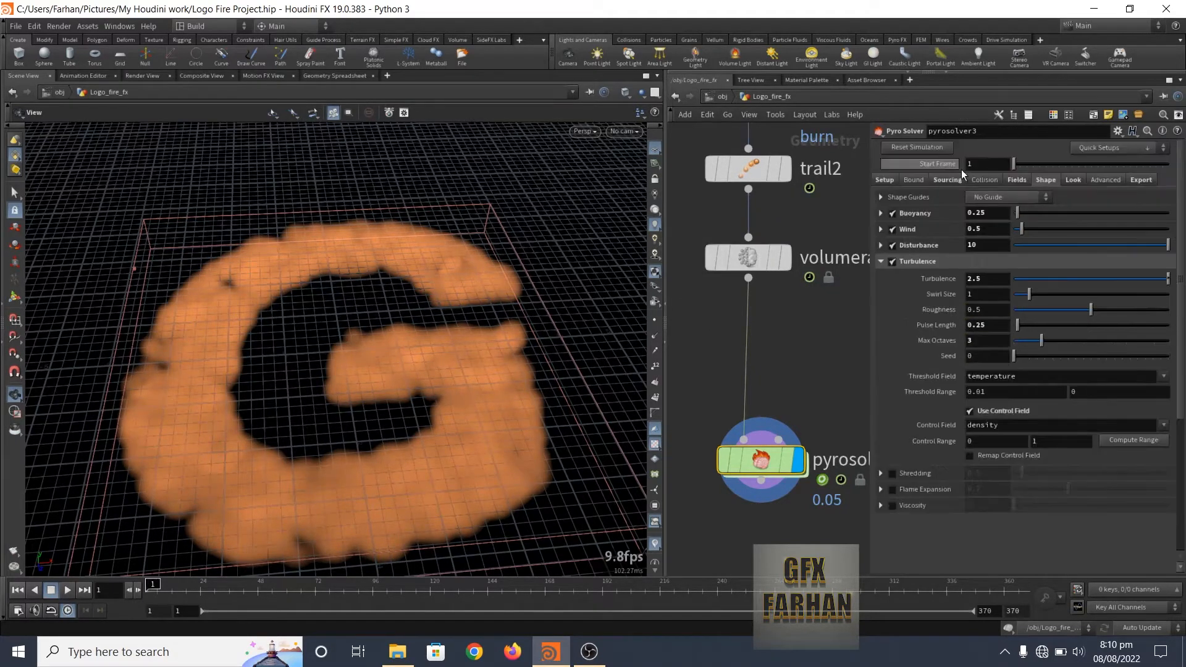
Step: Examine the buoyancy and wind settings among the shape parameters of pyrosolver3
{"action": "left_click", "coordinate": [902, 216]}
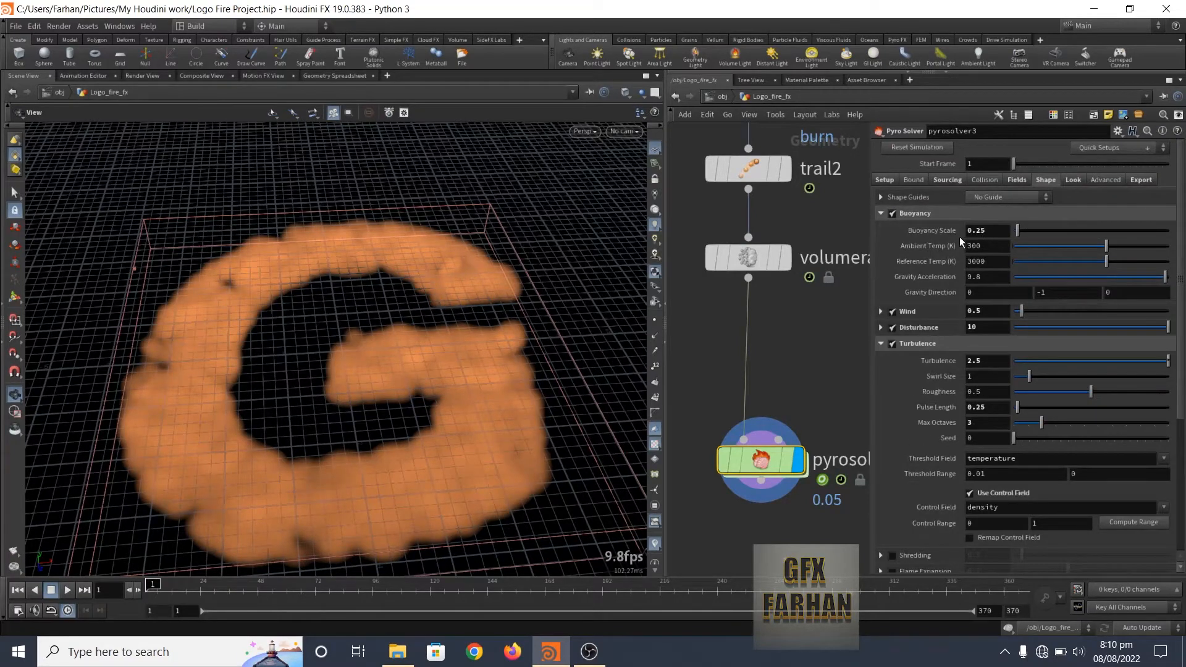
{"action": "left_click", "coordinate": [901, 213]}
{"action": "left_click", "coordinate": [894, 231]}
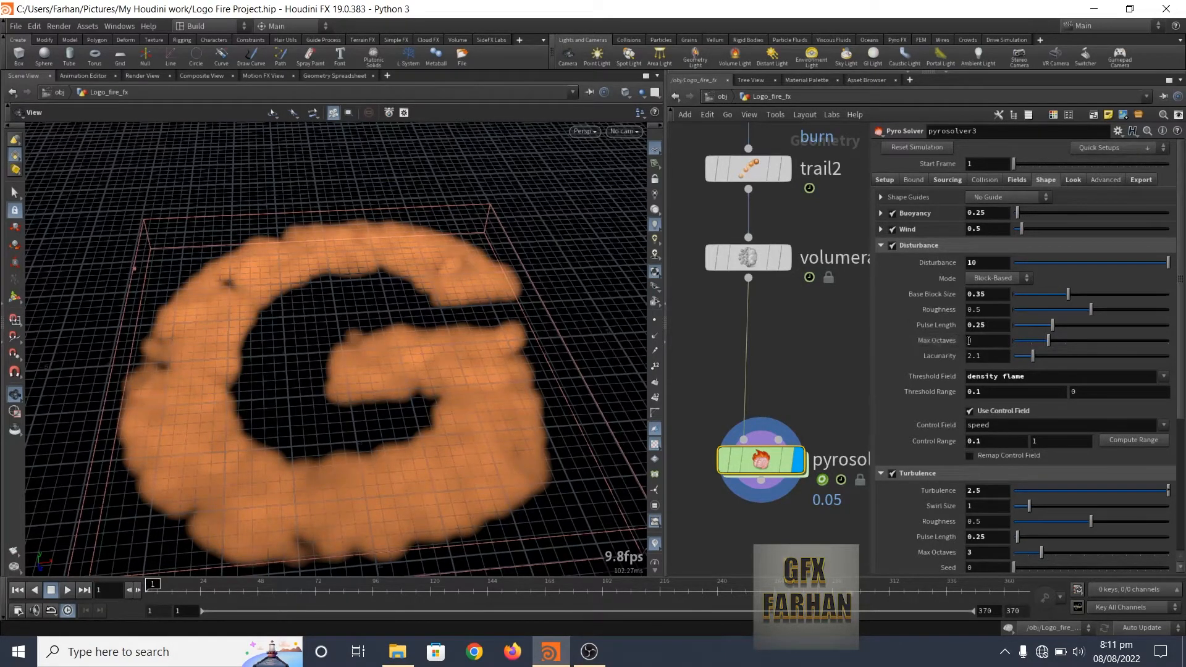
Step: Examine the disturbance and turbulence settings of pyrosolver3, including their threshold and control fields, and collapse the disturbance group
{"action": "scroll", "coordinate": [982, 341], "scroll_direction": "down", "scroll_amount": 1}
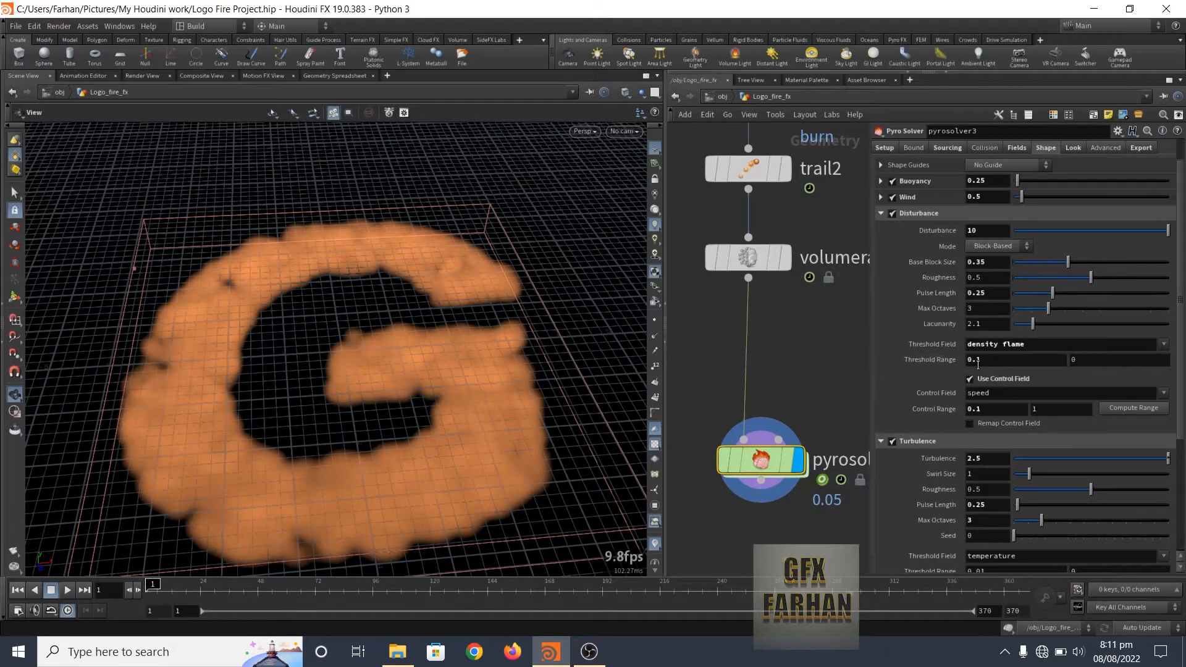
{"action": "scroll", "coordinate": [943, 324], "scroll_direction": "down", "scroll_amount": 1}
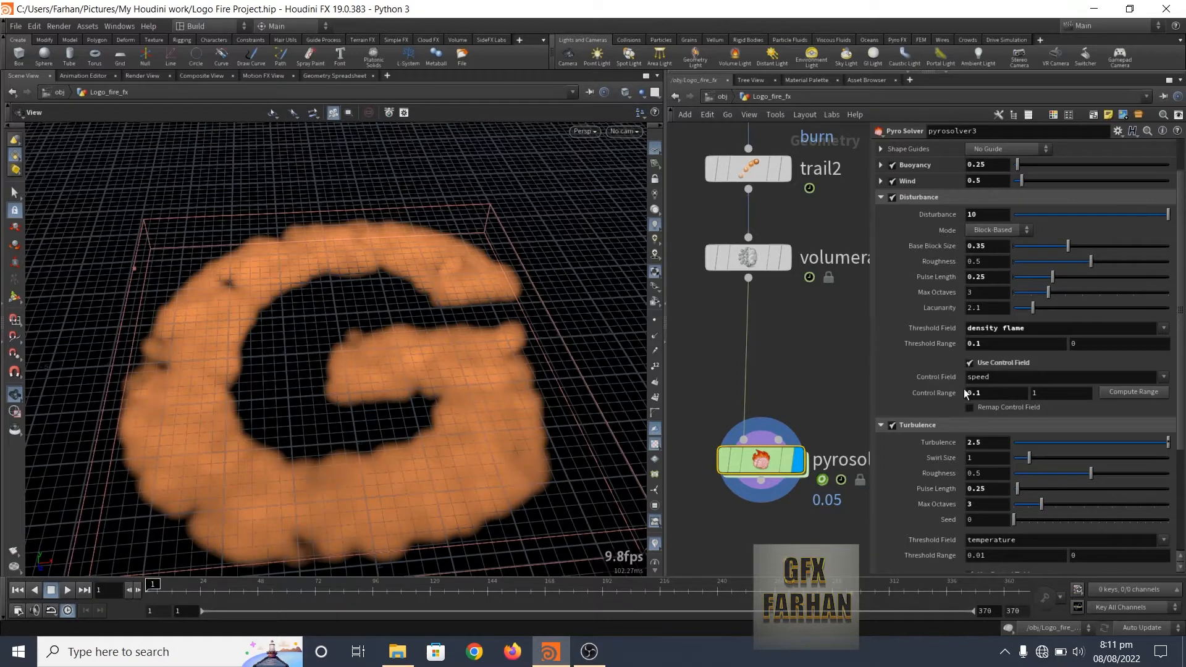
{"action": "scroll", "coordinate": [911, 372], "scroll_direction": "up", "scroll_amount": 3}
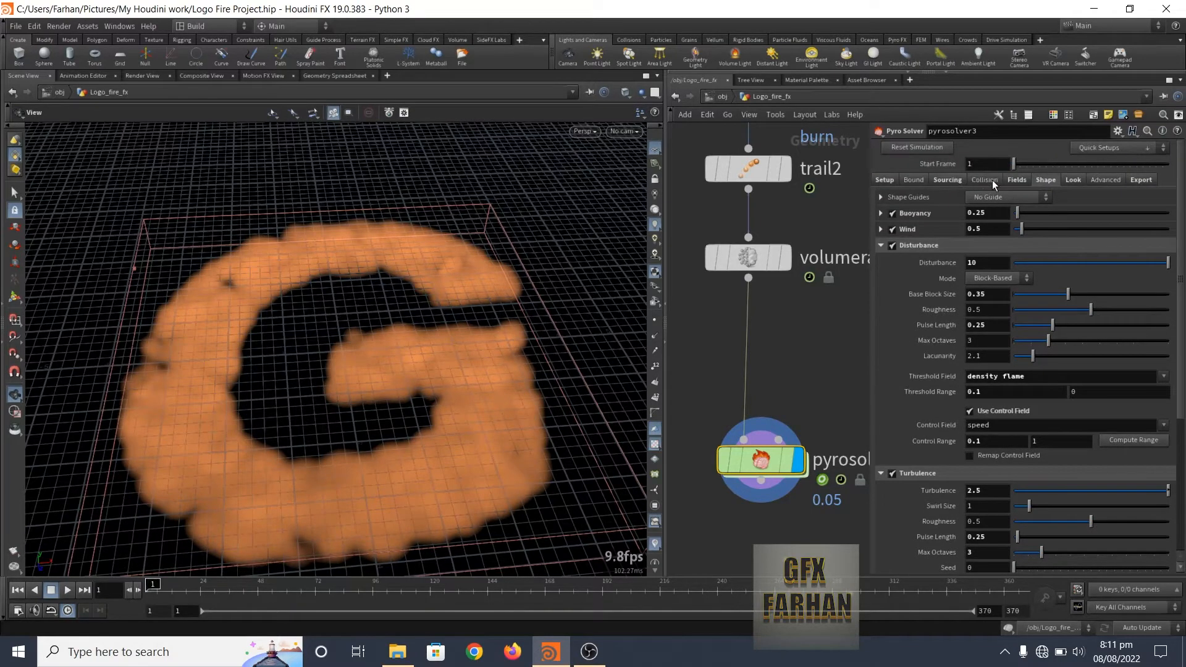
{"action": "left_click", "coordinate": [1013, 180]}
{"action": "scroll", "coordinate": [924, 401], "scroll_direction": "down", "scroll_amount": 1}
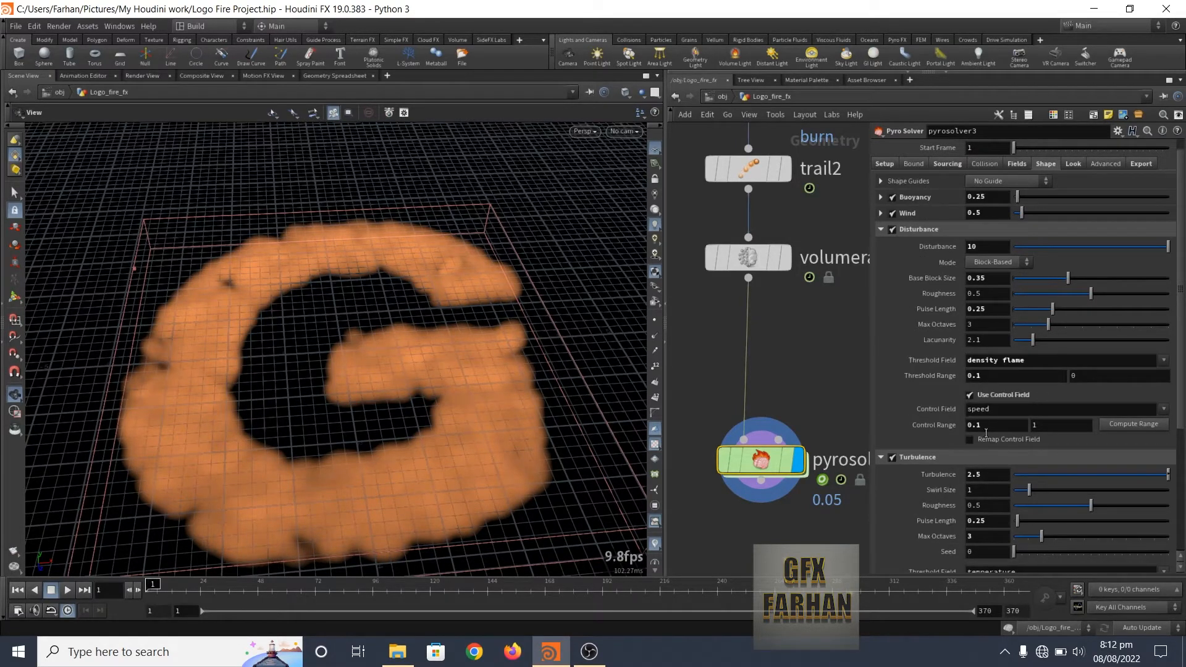
{"action": "left_click", "coordinate": [919, 229]}
{"action": "scroll", "coordinate": [923, 203], "scroll_direction": "down", "scroll_amount": 1}
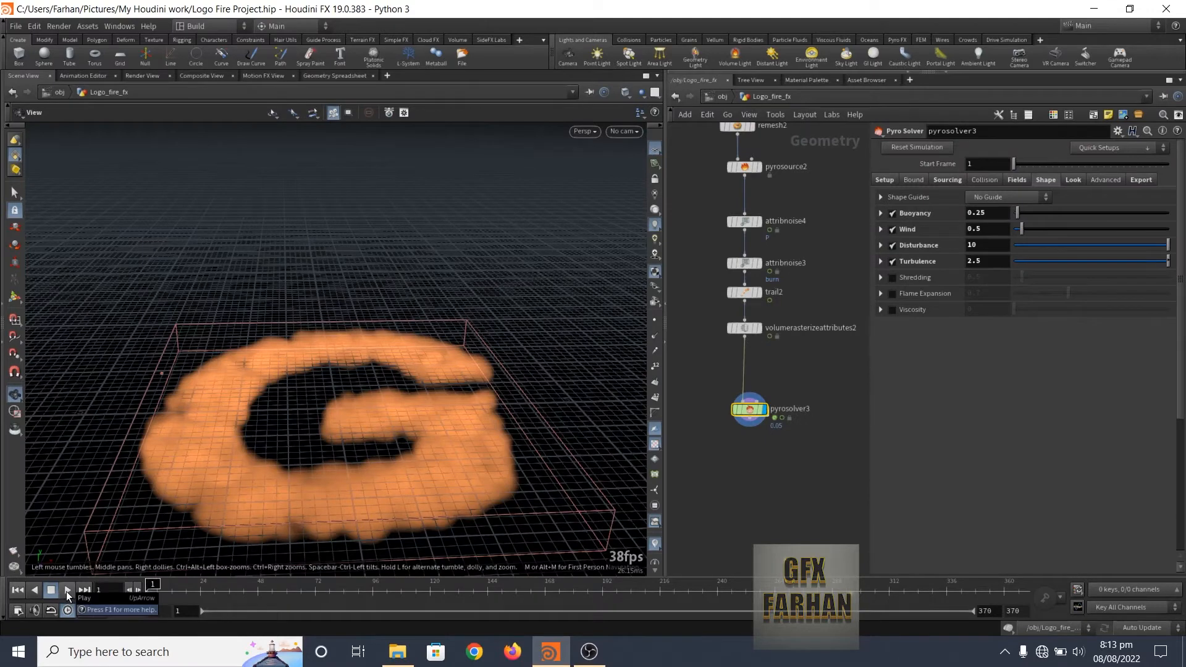
Step: Play back the pyro simulation of the letter G
{"action": "left_click", "coordinate": [67, 590]}
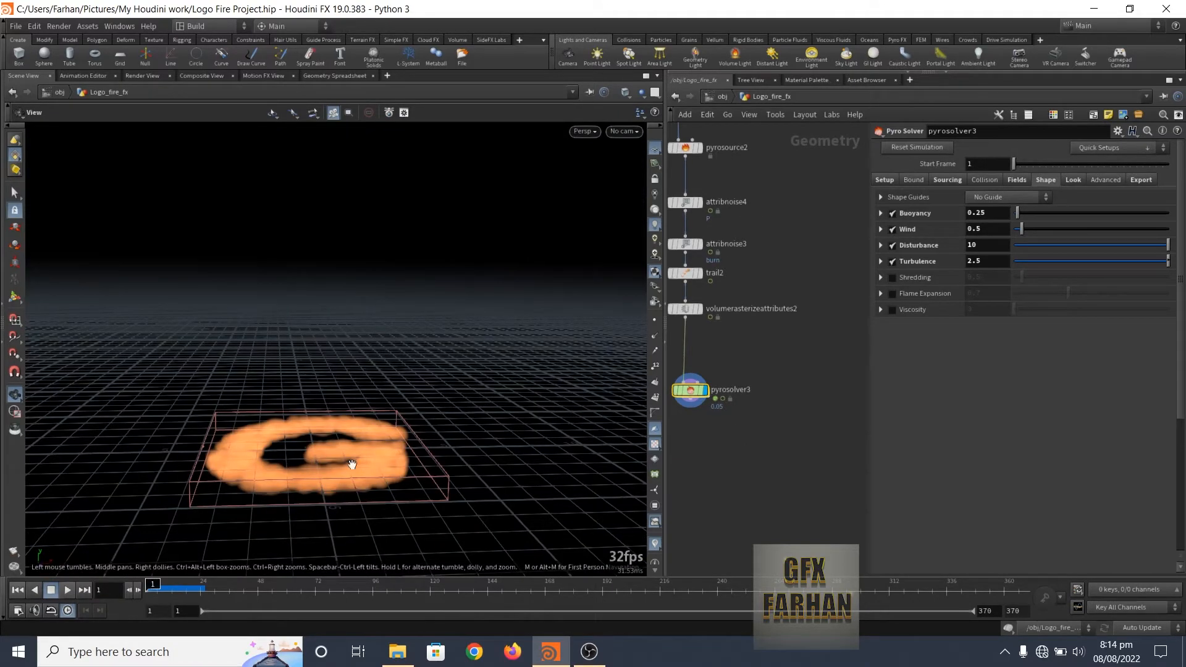
{"action": "scroll", "coordinate": [780, 403], "scroll_direction": "down", "scroll_amount": 3}
Step: Display the box2 node at the start of the collision branch
{"action": "scroll", "coordinate": [772, 419], "scroll_direction": "up", "scroll_amount": 2}
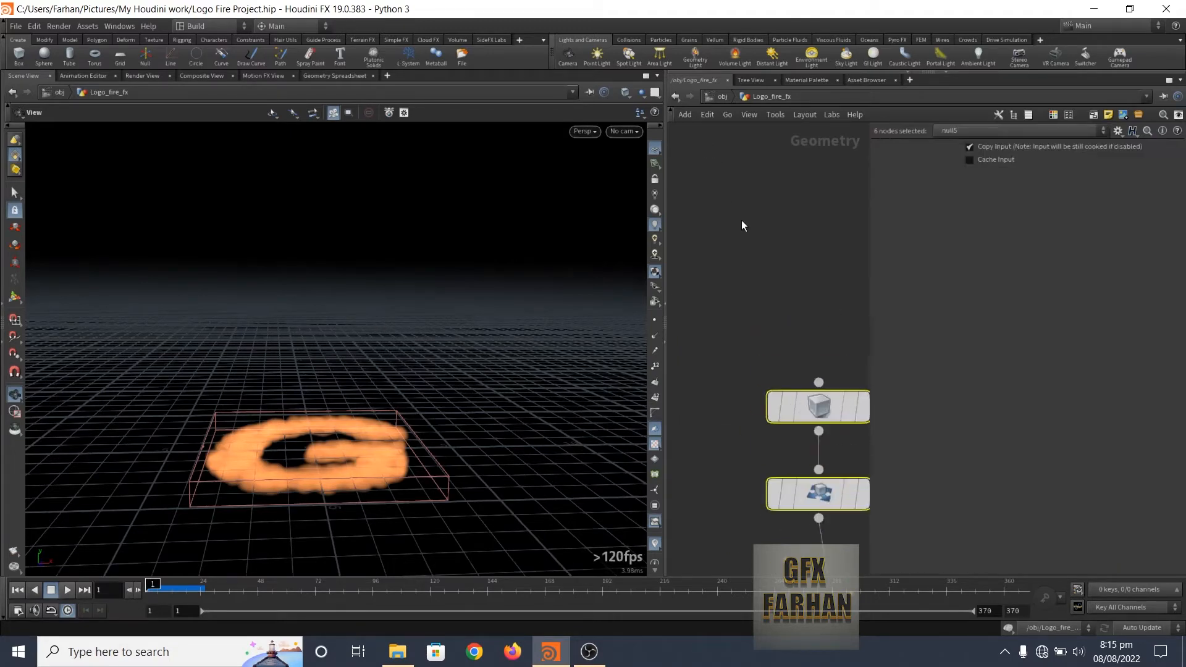
{"action": "middle_click_drag", "start_coordinate": [784, 305], "coordinate": [702, 236]}
{"action": "scroll", "coordinate": [778, 290], "scroll_direction": "up", "scroll_amount": 1}
{"action": "middle_click_drag", "start_coordinate": [806, 295], "coordinate": [832, 279]}
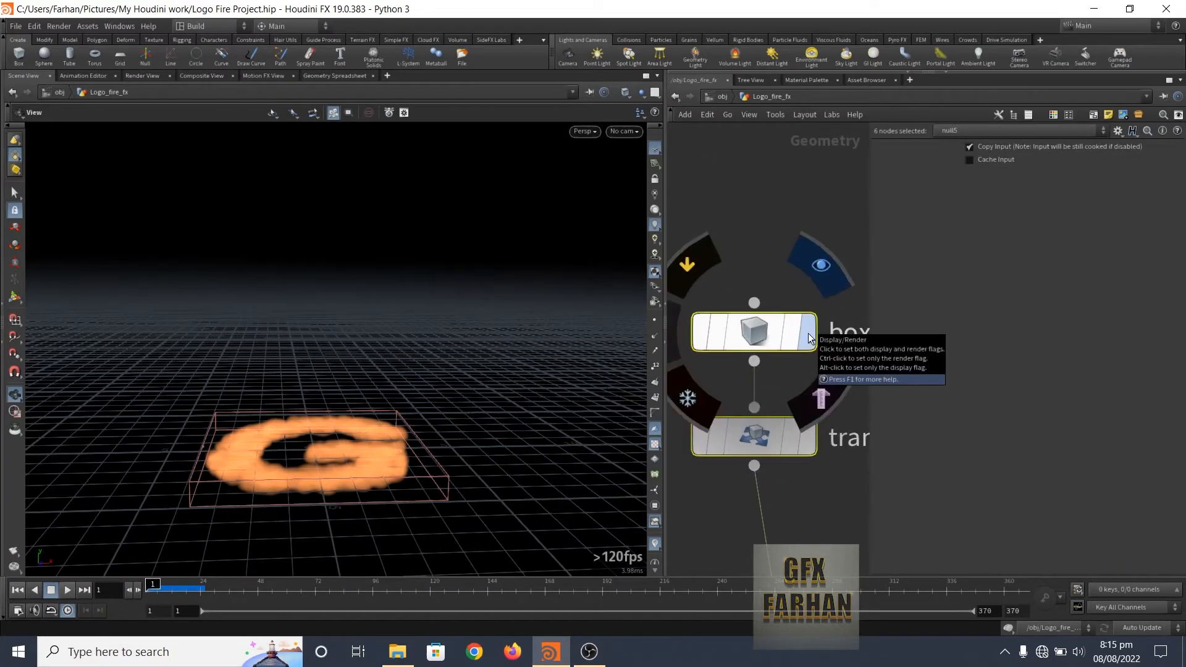
{"action": "left_click", "coordinate": [808, 332]}
{"action": "scroll", "coordinate": [305, 449], "scroll_direction": "up", "scroll_amount": 3}
Step: Display transform2 in place of box2 and review the translate and scale values that shape the collision slab
{"action": "left_click", "coordinate": [811, 439]}
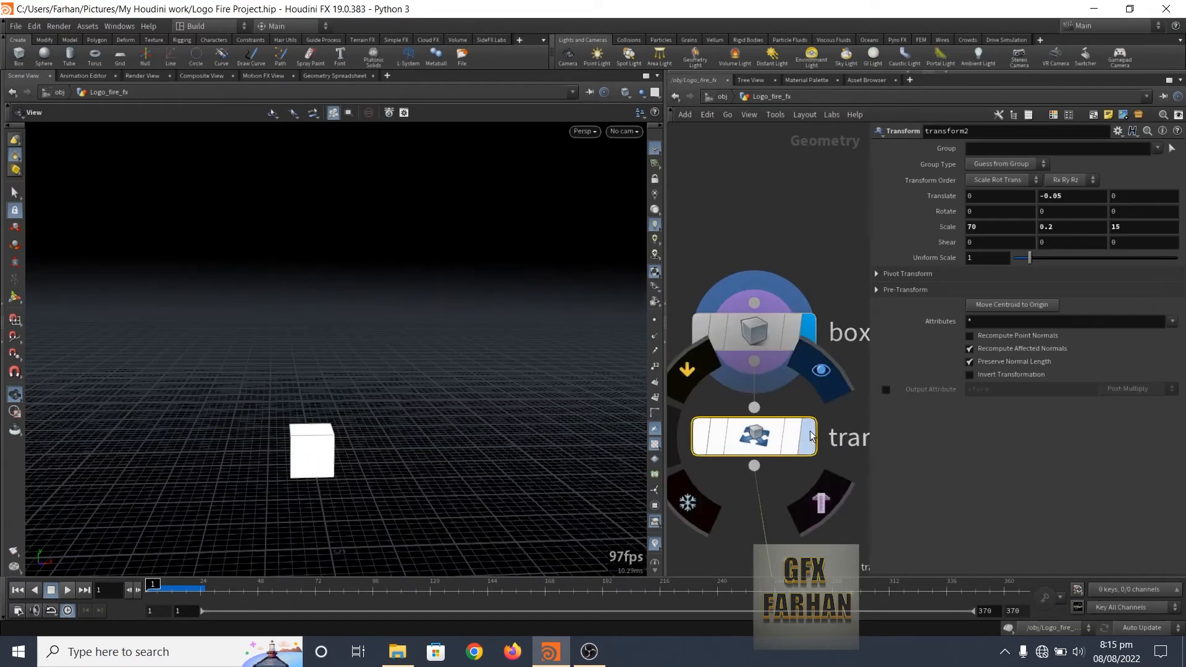
{"action": "left_click", "coordinate": [808, 333]}
{"action": "left_click", "coordinate": [811, 446]}
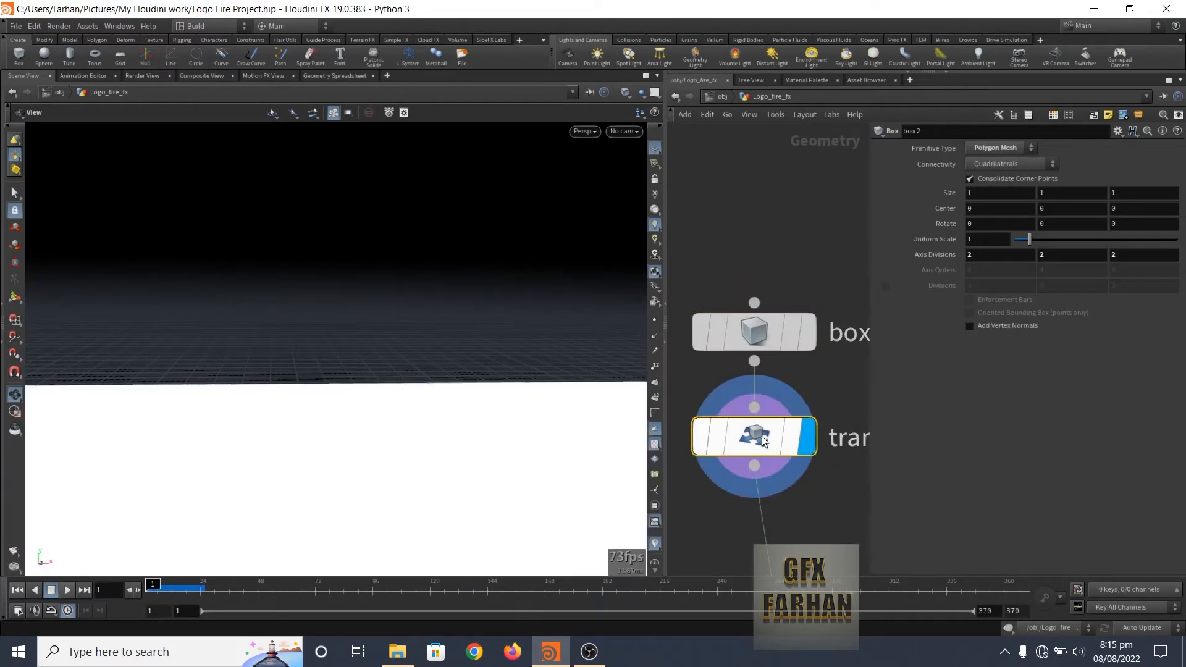
{"action": "left_click", "coordinate": [766, 436]}
{"action": "left_click_drag", "start_coordinate": [450, 436], "coordinate": [366, 392], "text": "alt"}
{"action": "scroll", "coordinate": [365, 391], "scroll_direction": "down", "scroll_amount": 1}
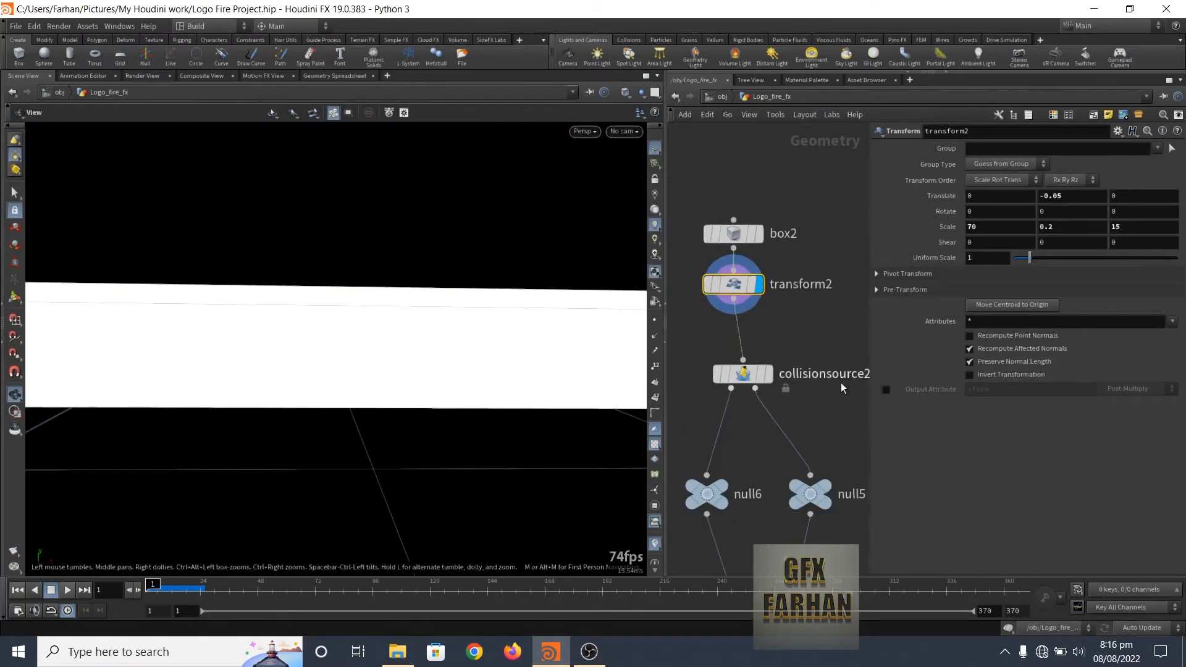
Step: Display collisionsource2 and review its collision volume settings
{"action": "middle_click_drag", "start_coordinate": [841, 383], "coordinate": [797, 374]}
{"action": "left_click", "coordinate": [726, 364]}
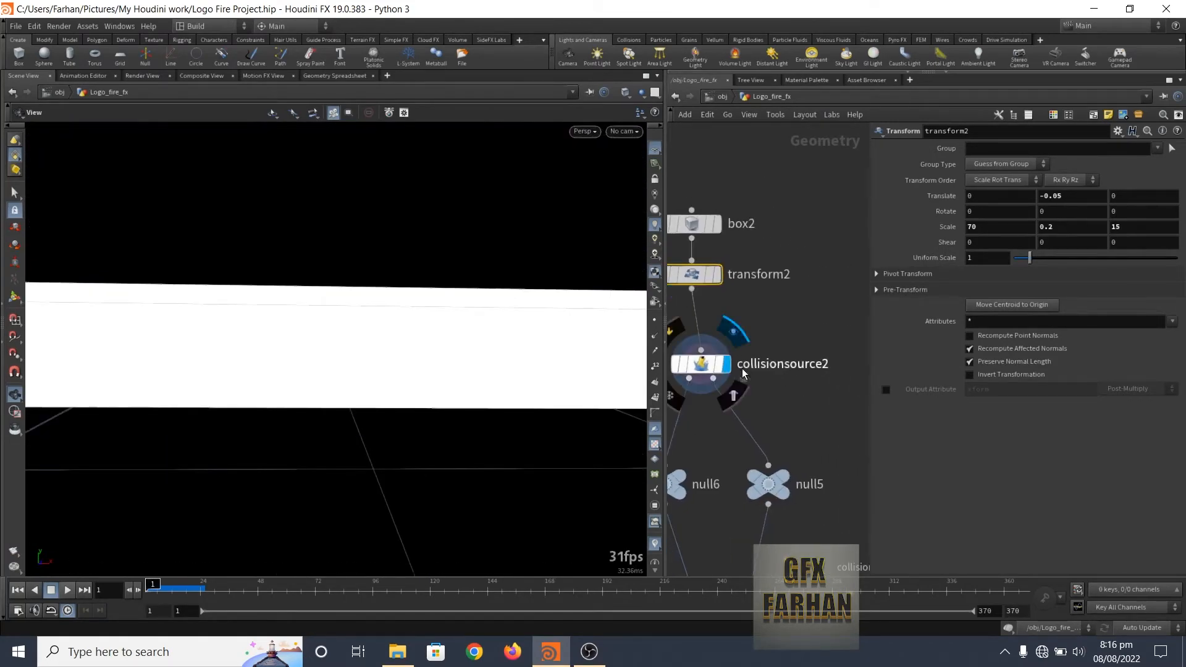
{"action": "left_click", "coordinate": [703, 364]}
{"action": "middle_click_drag", "start_coordinate": [704, 364], "coordinate": [790, 360]}
{"action": "left_click", "coordinate": [922, 163]}
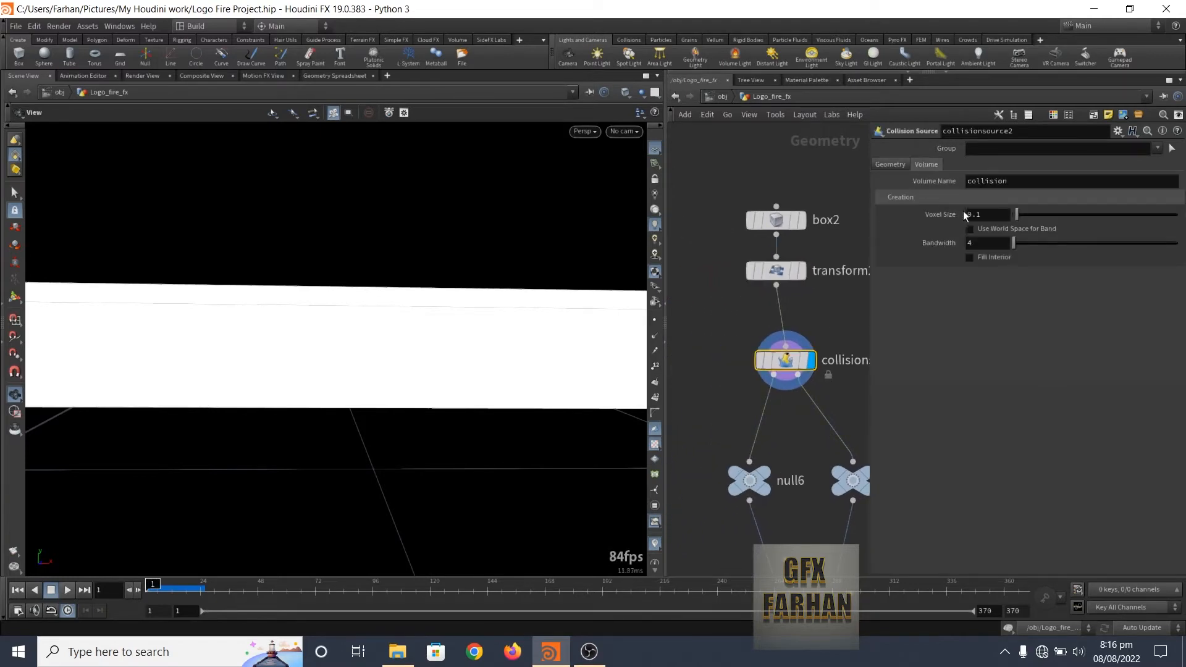
Step: Display null6 and null5 in turn to inspect the two outputs of collisionsource2
{"action": "middle_click_drag", "start_coordinate": [779, 476], "coordinate": [753, 413]}
{"action": "left_click", "coordinate": [738, 411]}
{"action": "middle_click_drag", "start_coordinate": [756, 485], "coordinate": [720, 479]}
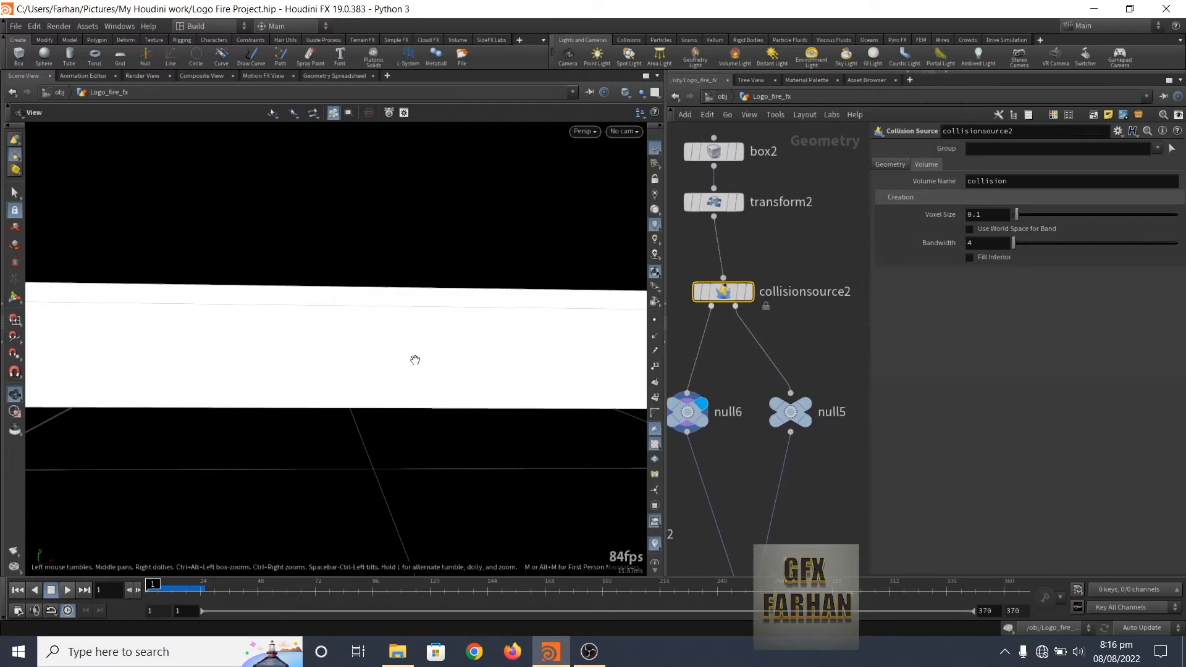
{"action": "left_click_drag", "start_coordinate": [415, 357], "coordinate": [419, 420]}
{"action": "left_click", "coordinate": [805, 403]}
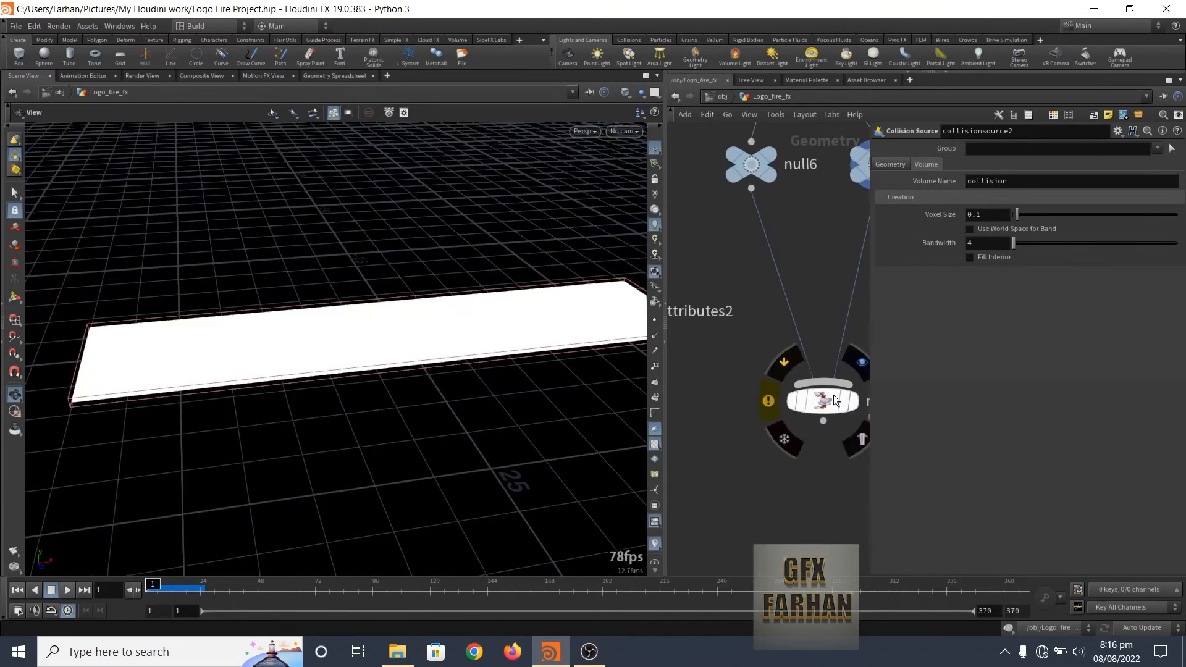
Step: Connect the merge node of the collision branch to the collision input of pyrosolver3 and display the solver
{"action": "scroll", "coordinate": [839, 399], "scroll_direction": "down", "scroll_amount": 5}
{"action": "left_click_drag", "start_coordinate": [833, 407], "coordinate": [712, 422]}
{"action": "left_click", "coordinate": [722, 430]}
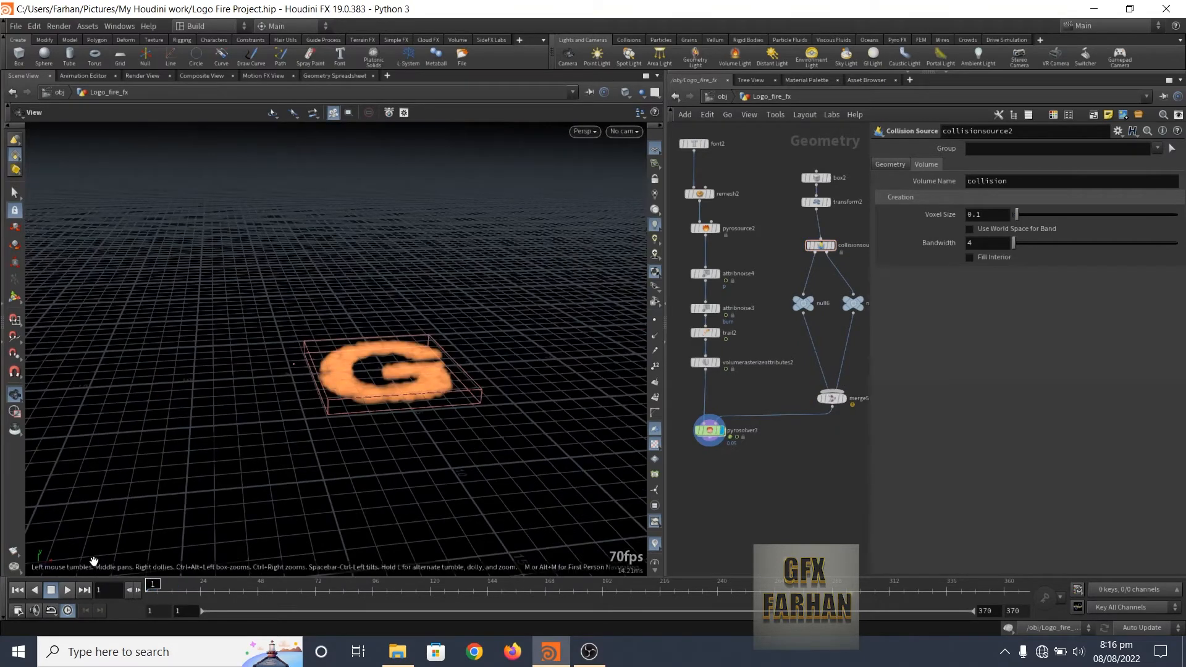
Step: Play back the fire simulation with the collision slab, stop it, and show the shape settings of pyrosolver3
{"action": "left_click", "coordinate": [68, 590]}
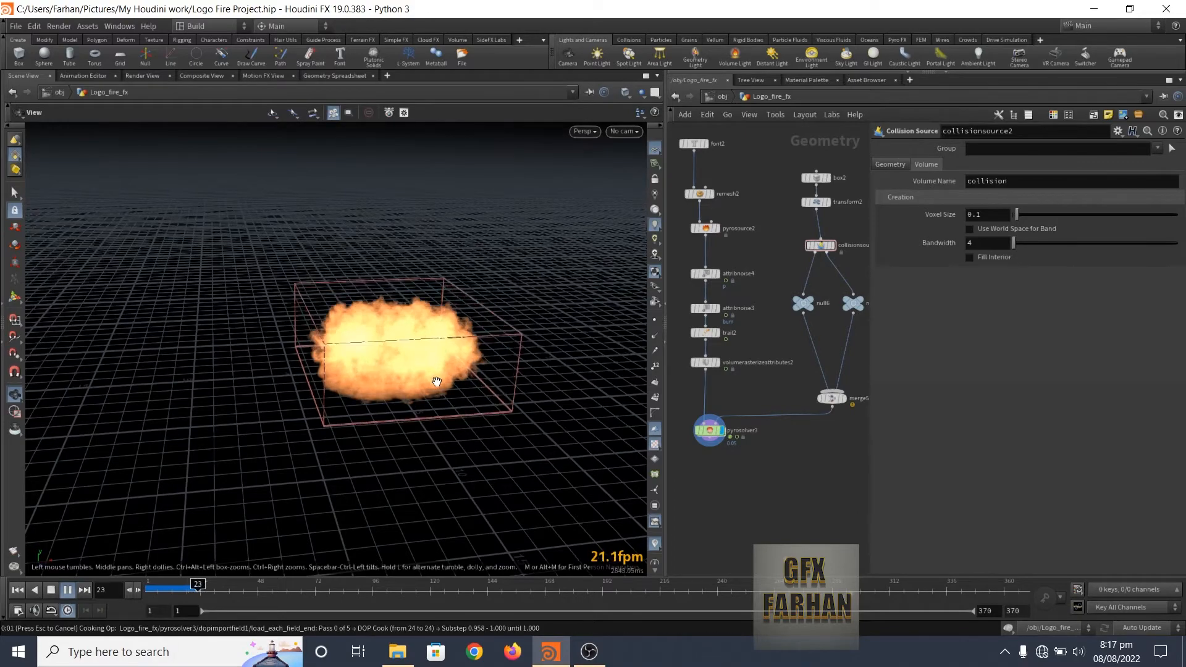
{"action": "left_click", "coordinate": [67, 592]}
{"action": "left_click_drag", "start_coordinate": [351, 397], "coordinate": [322, 401]}
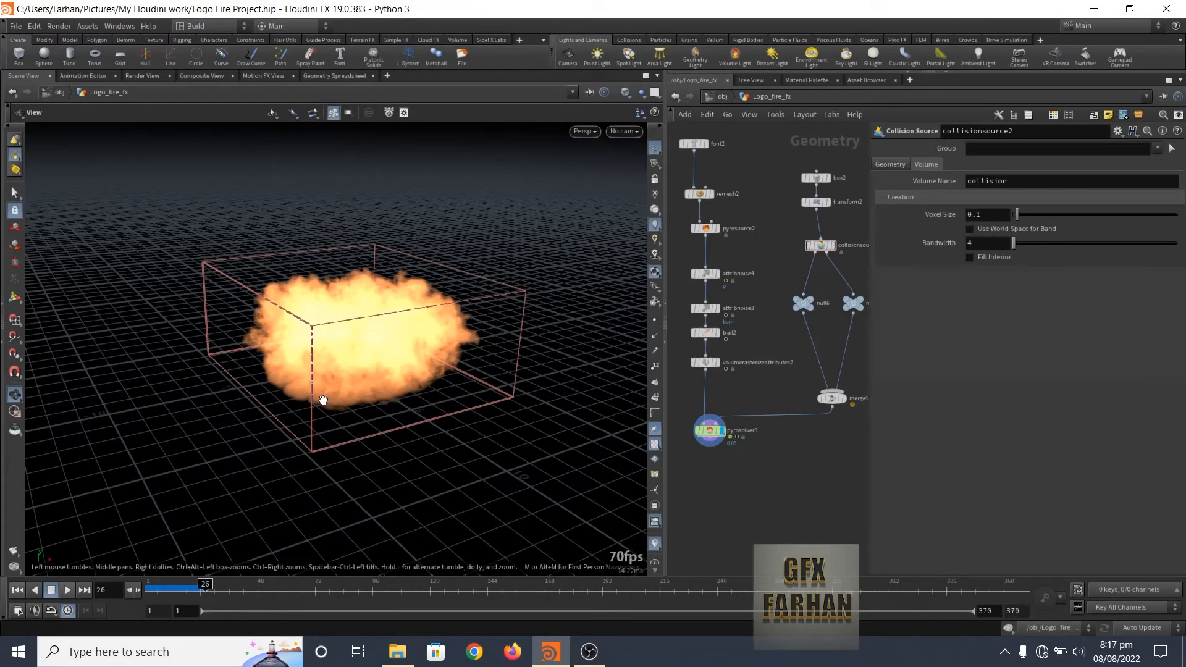
{"action": "left_click", "coordinate": [709, 432]}
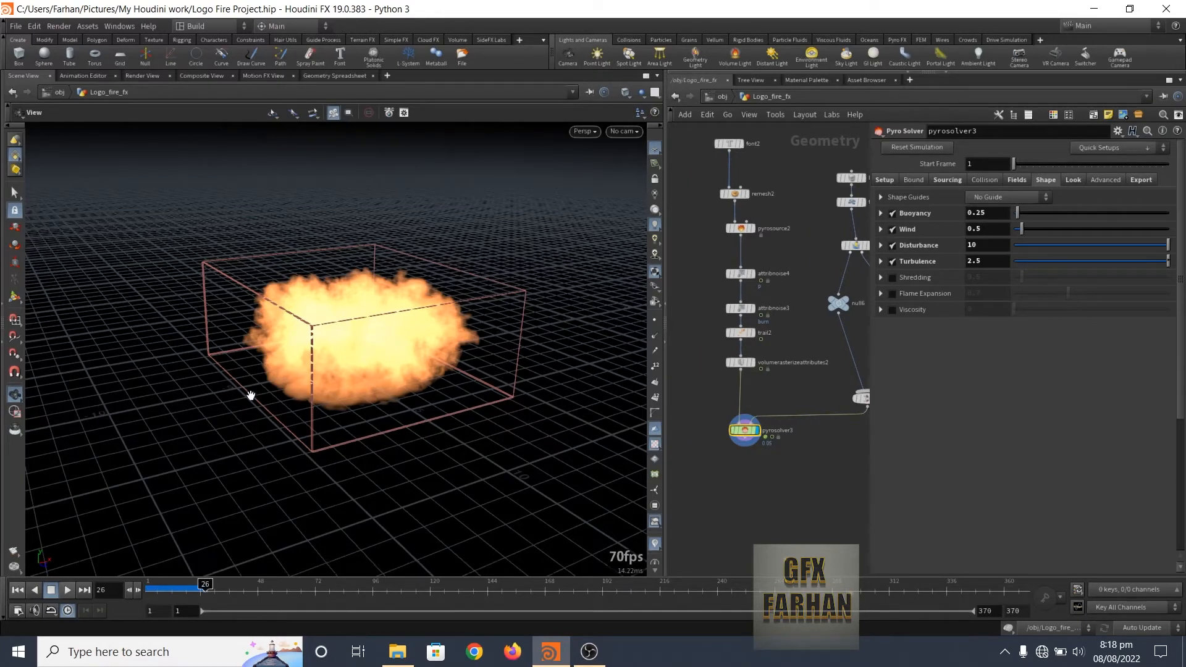
{"action": "middle_click_drag", "start_coordinate": [803, 466], "coordinate": [779, 484]}
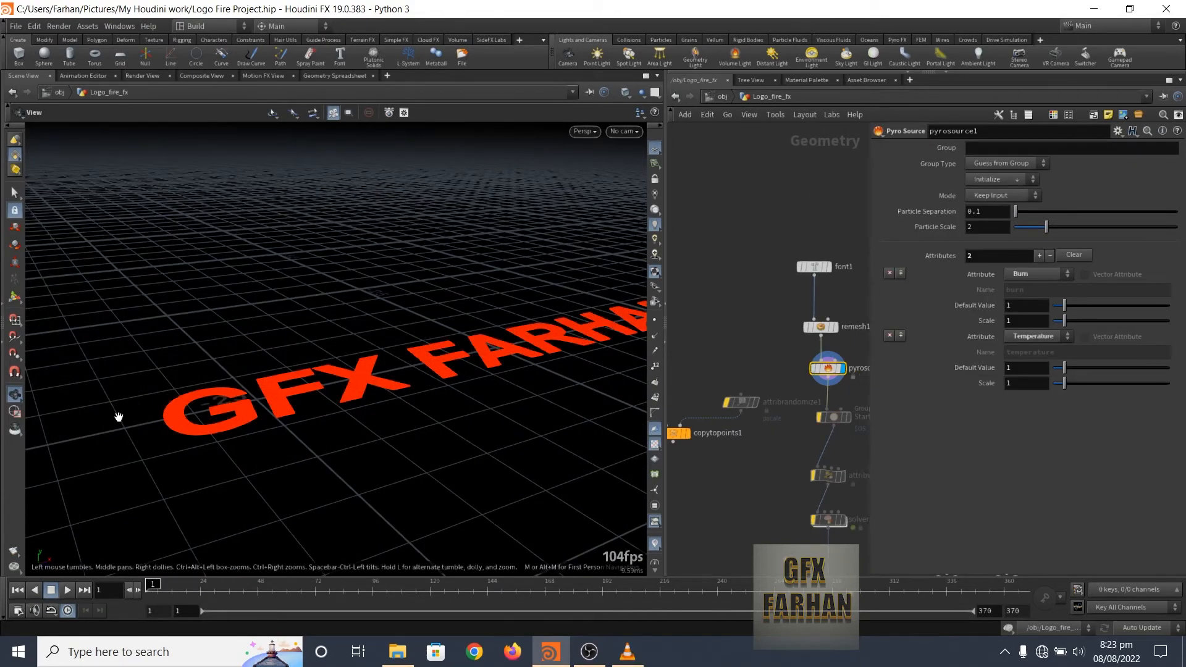
Step: Connect the output of pyrosource1 directly to the target points input of copytopoints1
{"action": "scroll", "coordinate": [118, 417], "scroll_direction": "up", "scroll_amount": 3}
{"action": "scroll", "coordinate": [151, 430], "scroll_direction": "up", "scroll_amount": 4}
{"action": "middle_click_drag", "start_coordinate": [698, 339], "coordinate": [763, 321]}
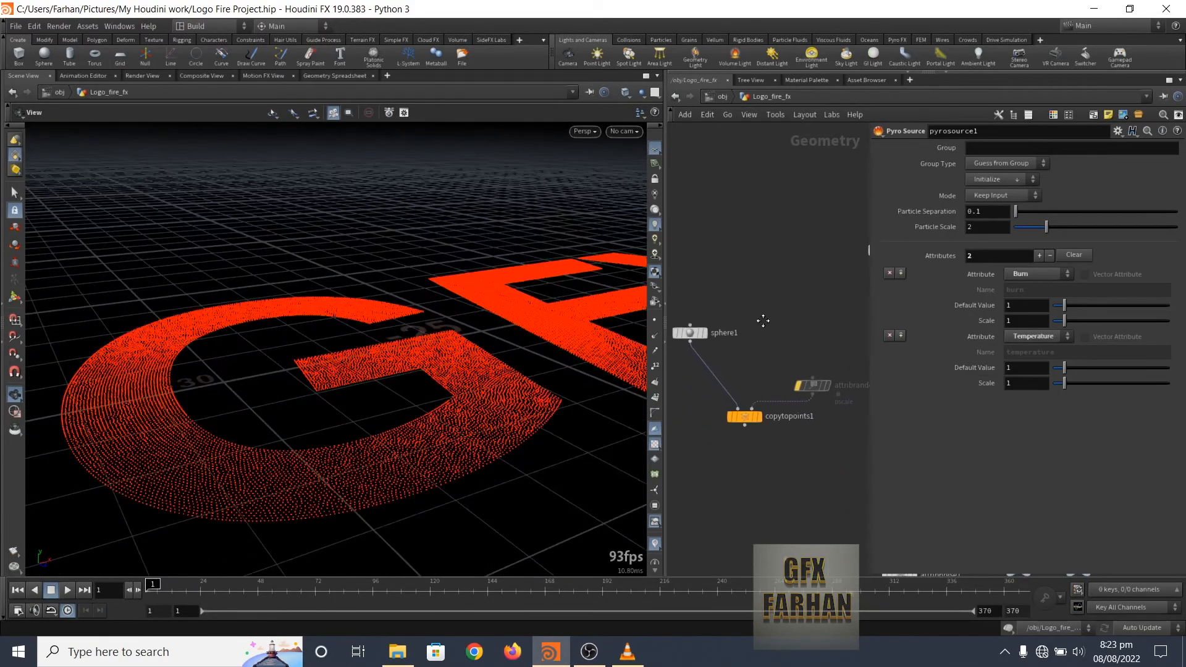
{"action": "mouse_move", "coordinate": [747, 417]}
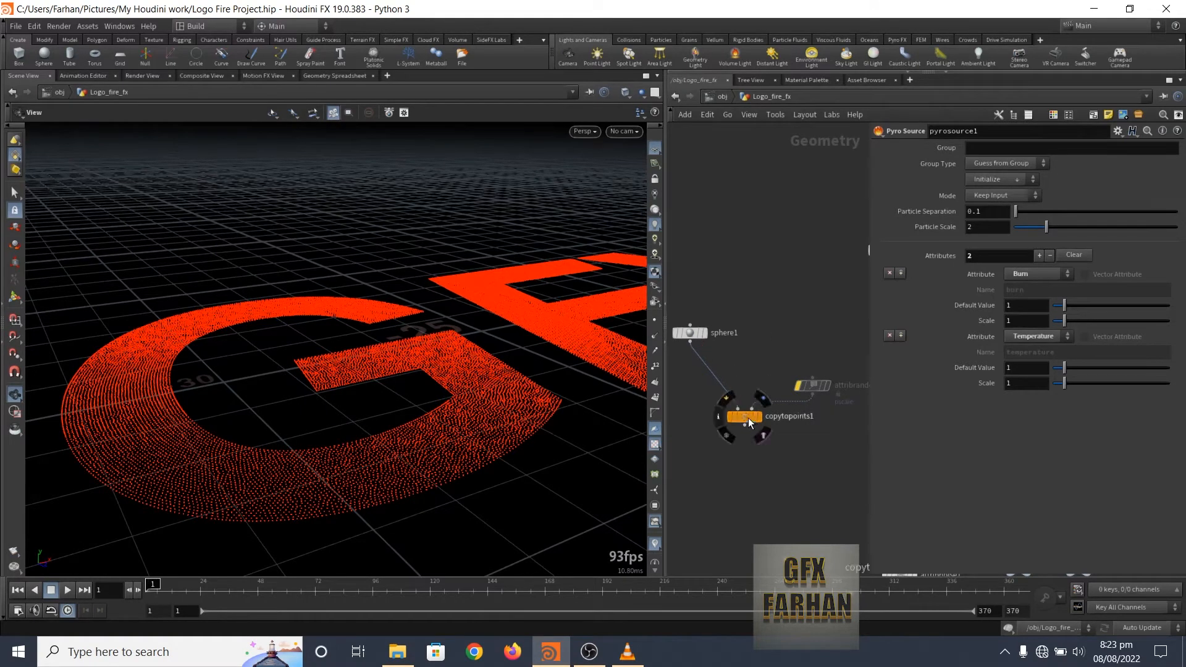
{"action": "middle_click_drag", "start_coordinate": [838, 441], "coordinate": [806, 446]}
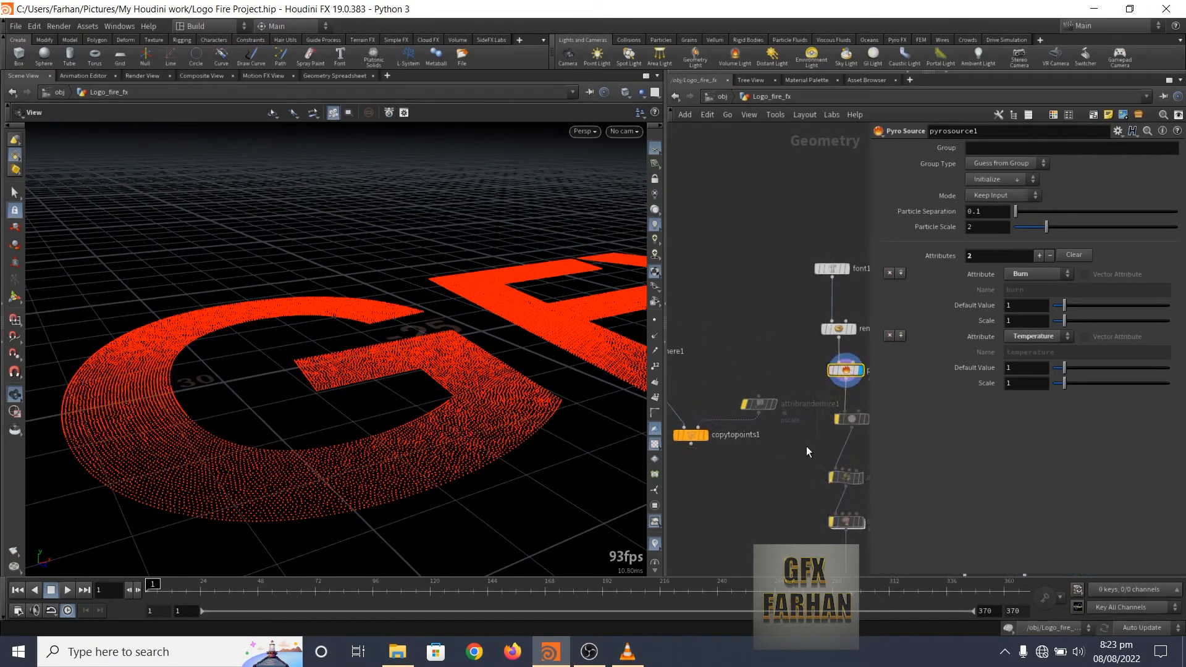
{"action": "left_click_drag", "start_coordinate": [849, 381], "coordinate": [759, 399]}
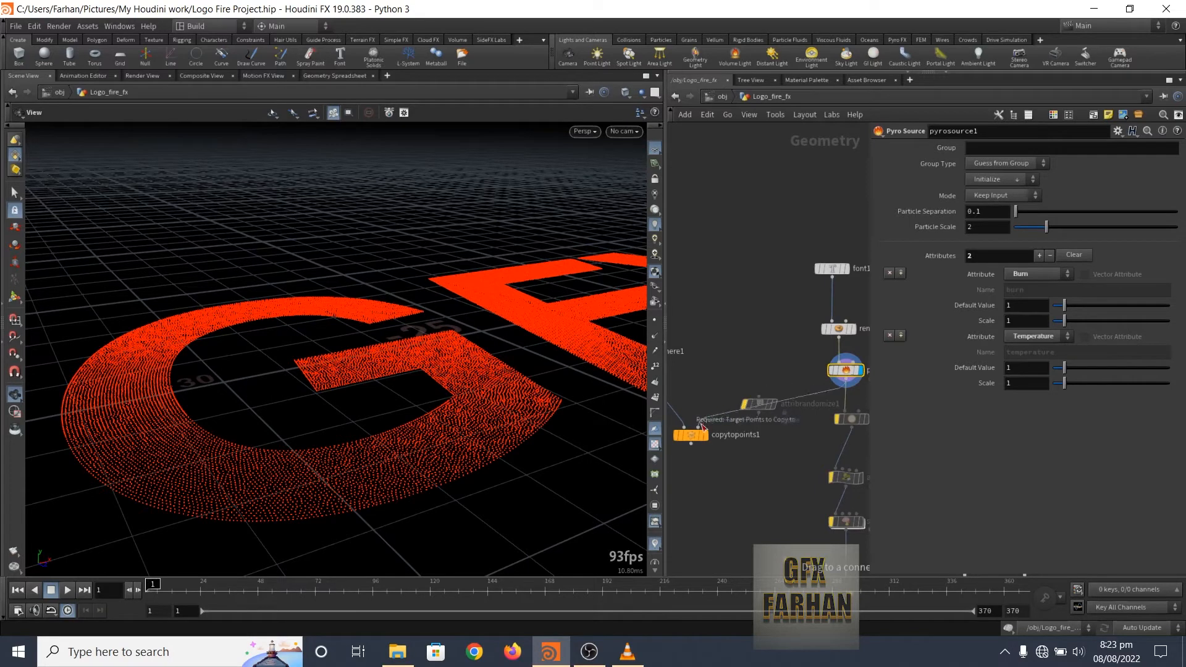
{"action": "middle_click_drag", "start_coordinate": [740, 393], "coordinate": [761, 385]}
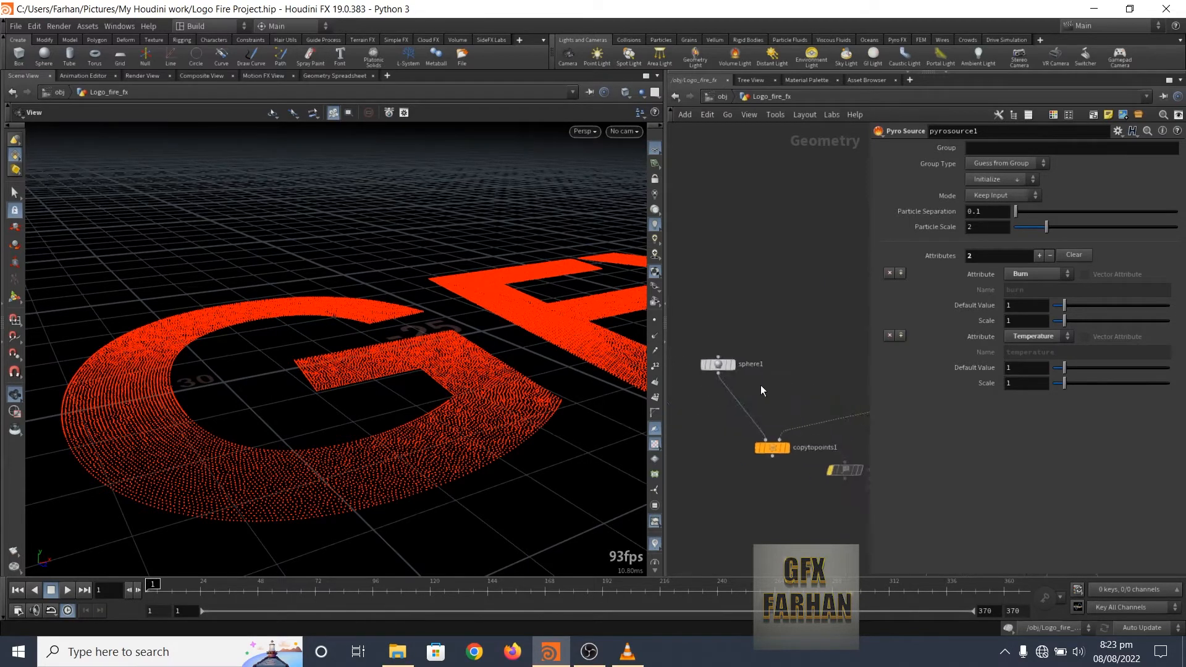
Step: Review the settings of sphere1 and display copytopoints1 to inspect the spheres copied onto the logo points
{"action": "left_click", "coordinate": [720, 368]}
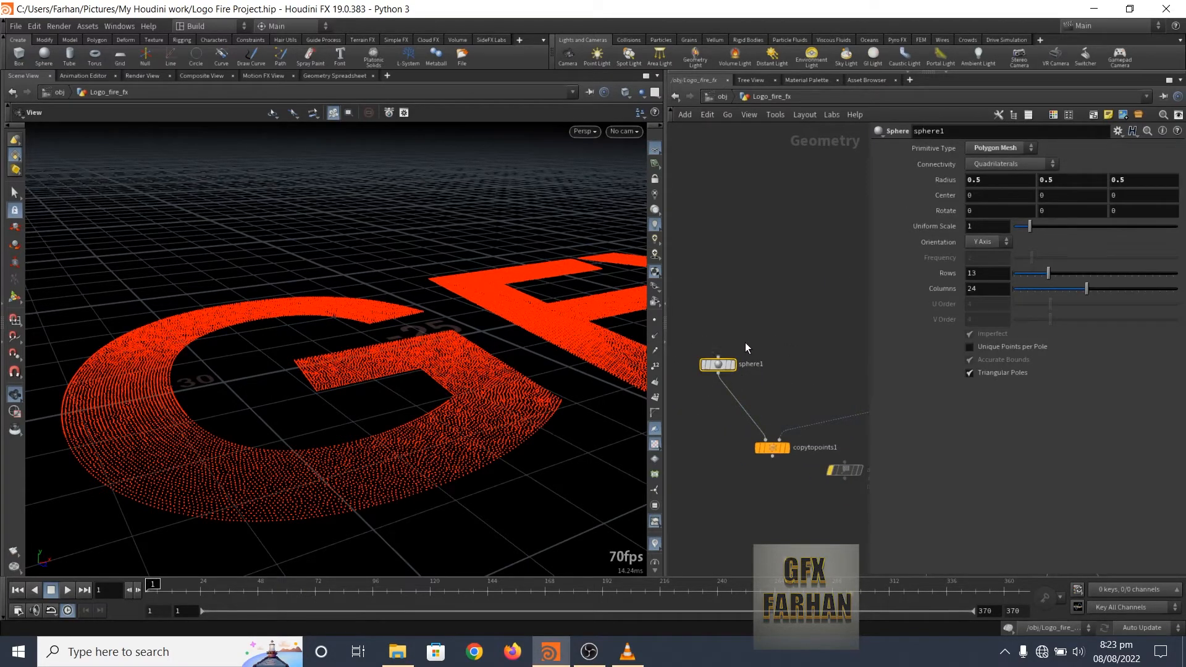
{"action": "mouse_move", "coordinate": [779, 451]}
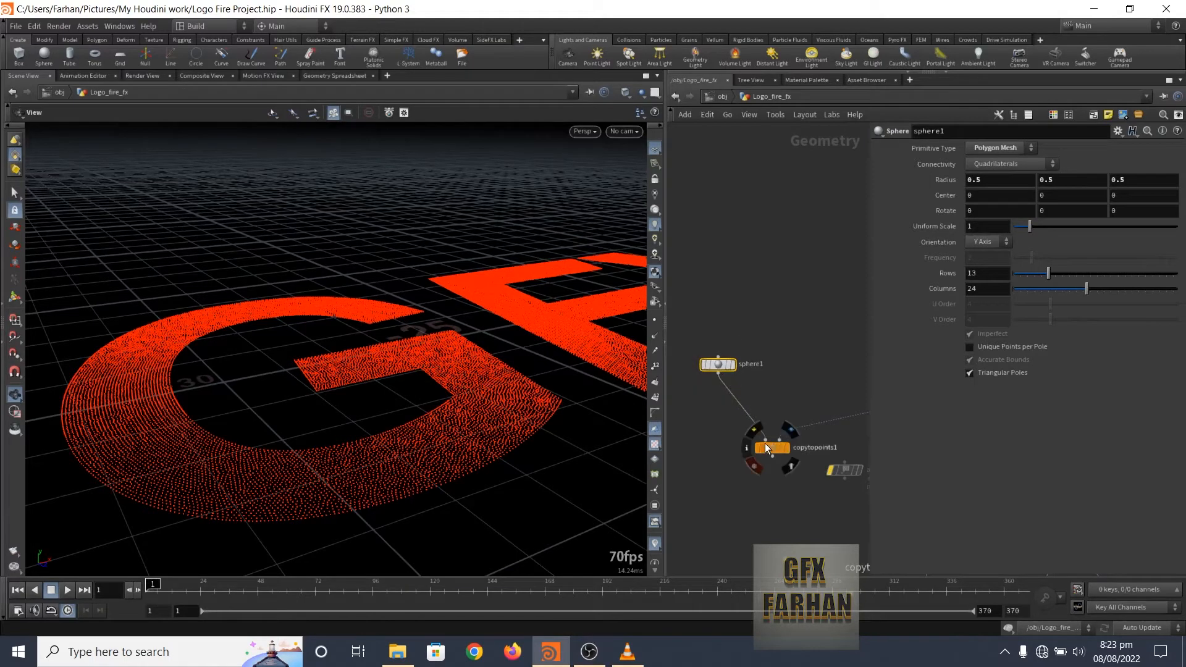
{"action": "left_click", "coordinate": [788, 450]}
{"action": "scroll", "coordinate": [790, 451], "scroll_direction": "up", "scroll_amount": 2}
{"action": "scroll", "coordinate": [370, 383], "scroll_direction": "up", "scroll_amount": 5}
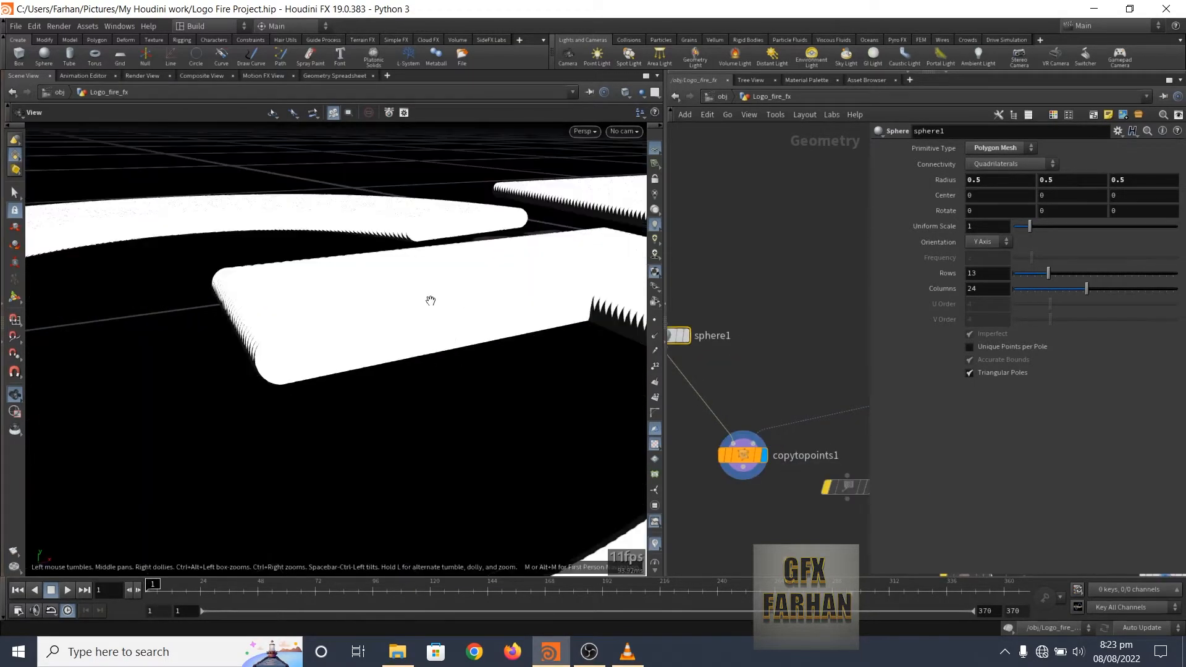
{"action": "scroll", "coordinate": [294, 344], "scroll_direction": "down", "scroll_amount": 4}
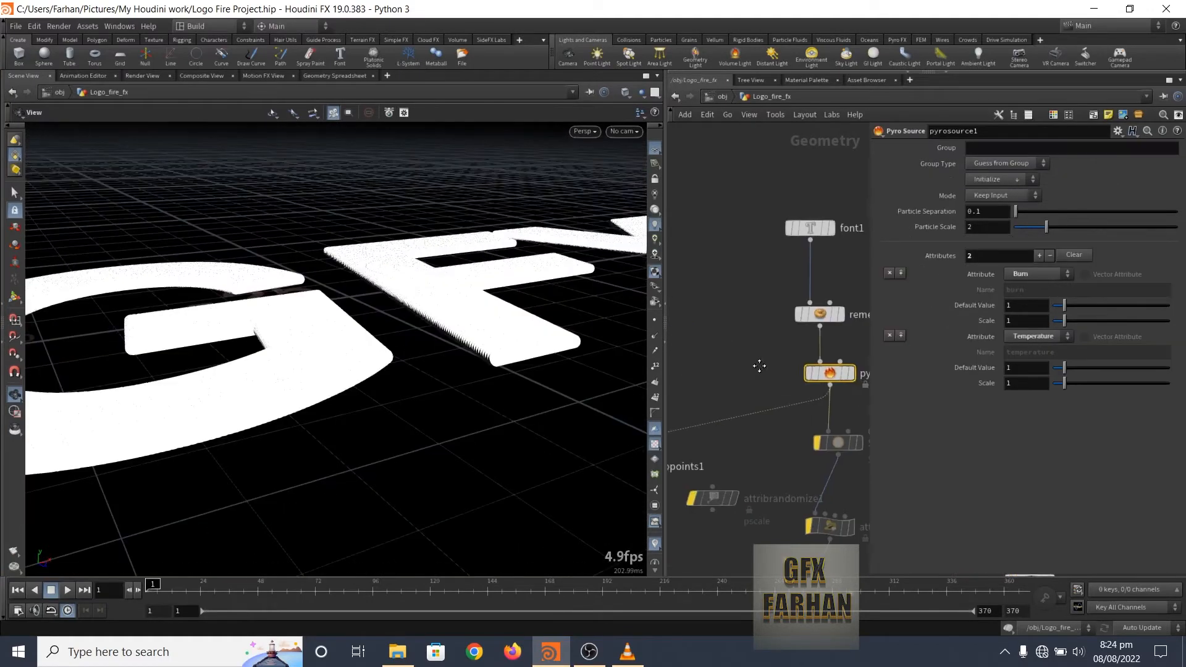
Step: Insert attribrandomize1 for pscale between pyrosource1 and copytopoints1, activate it, and inspect the resized spheres on the letter G
{"action": "middle_click_drag", "start_coordinate": [759, 366], "coordinate": [805, 346]}
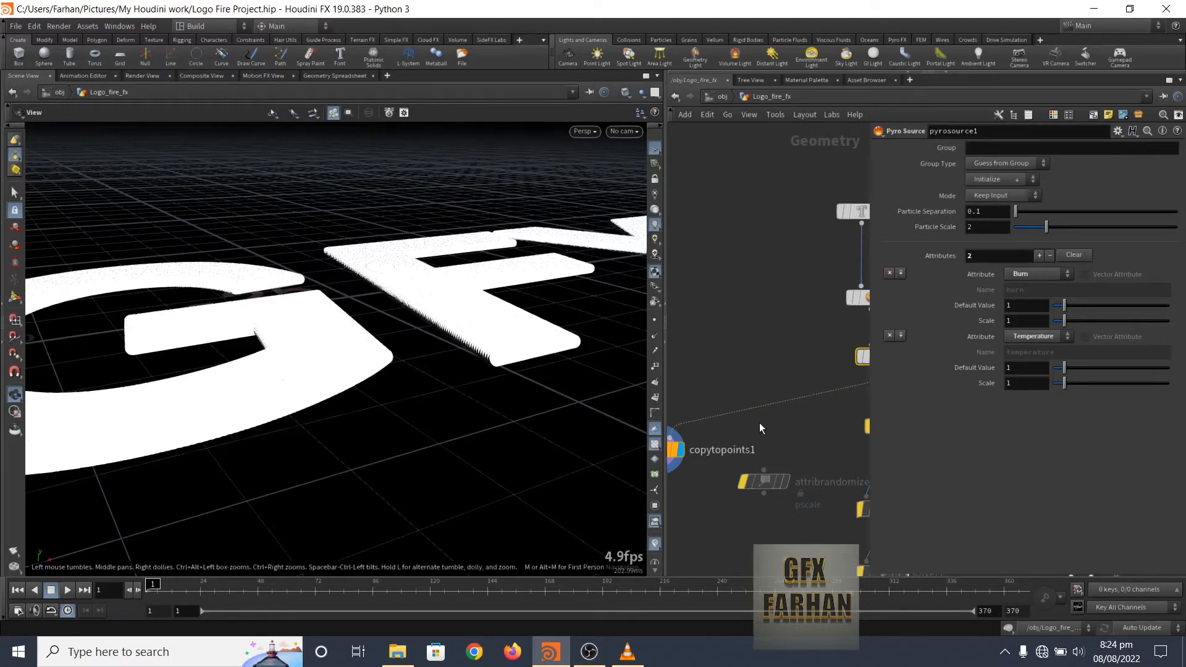
{"action": "mouse_move", "coordinate": [762, 480]}
{"action": "left_click_drag", "start_coordinate": [765, 480], "coordinate": [754, 419]}
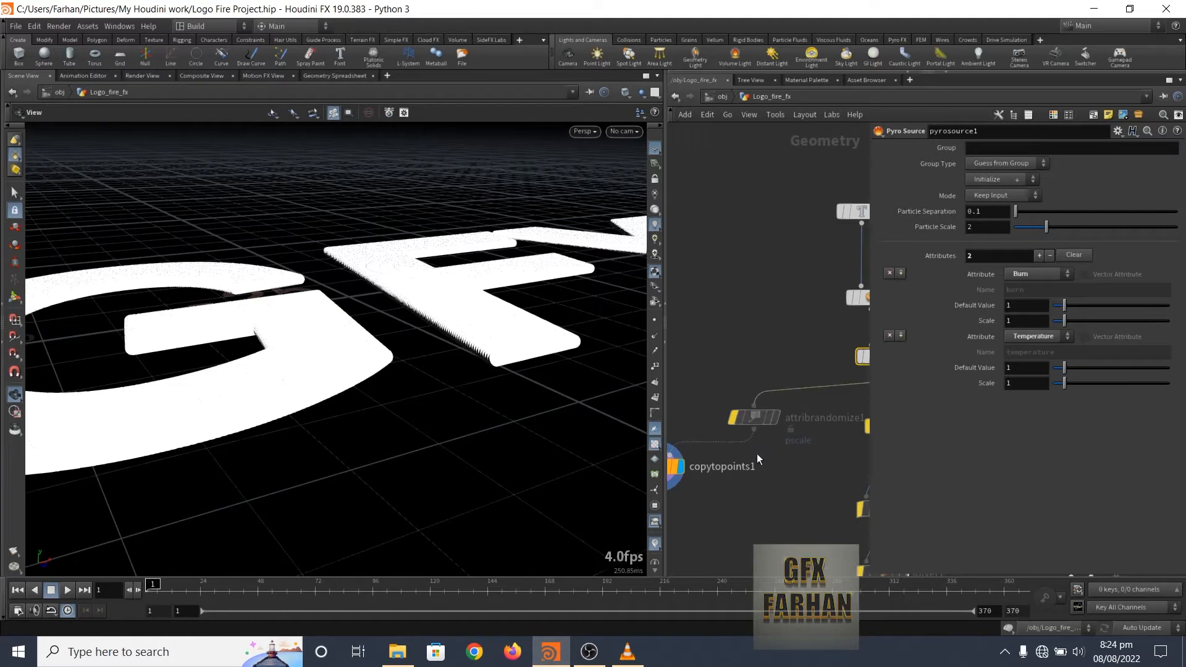
{"action": "middle_click_drag", "start_coordinate": [759, 458], "coordinate": [788, 449]}
{"action": "left_click_drag", "start_coordinate": [782, 410], "coordinate": [749, 379]}
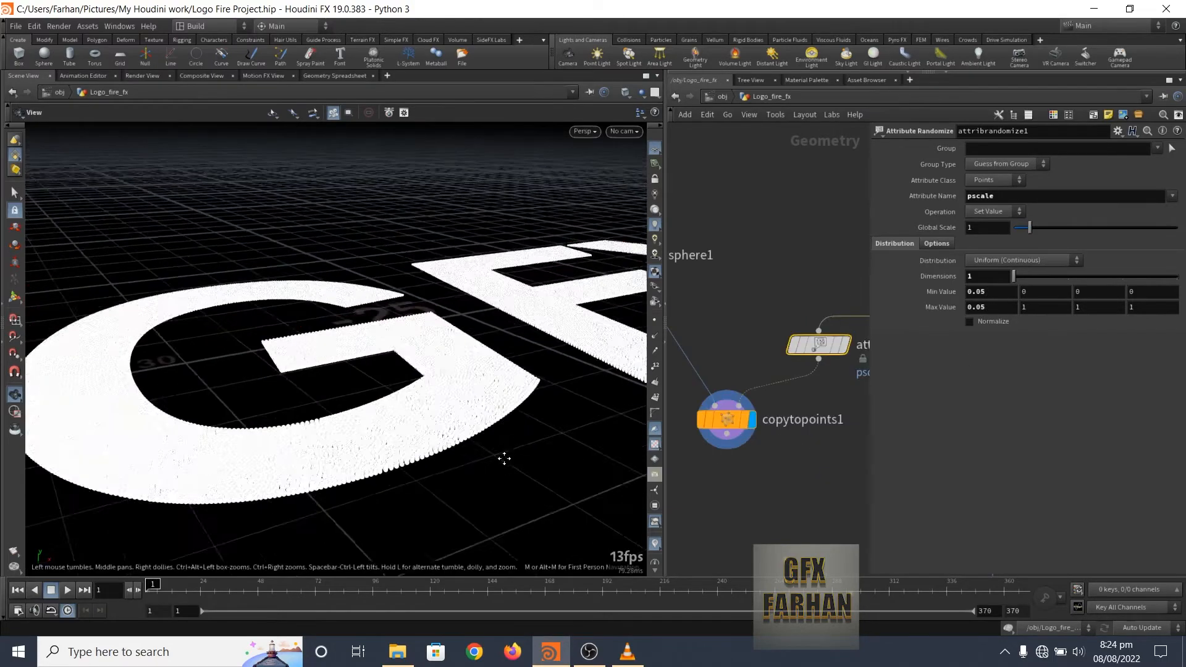
{"action": "right_click_drag", "start_coordinate": [185, 432], "coordinate": [341, 474]}
{"action": "scroll", "coordinate": [334, 460], "scroll_direction": "up", "scroll_amount": 3}
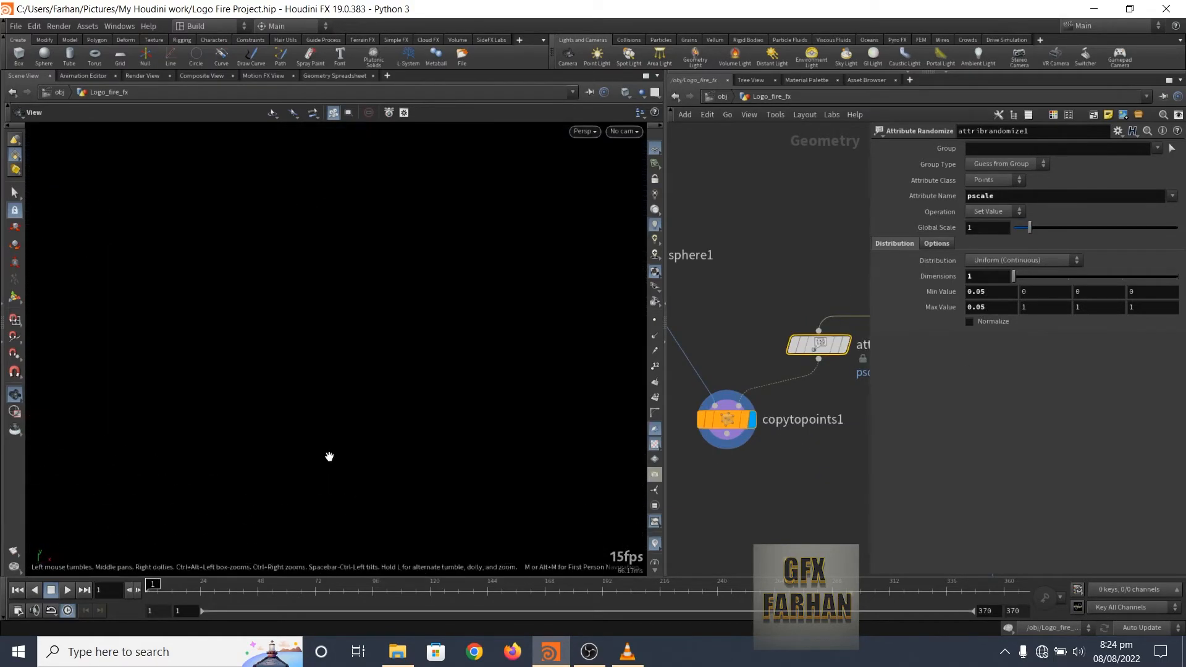
{"action": "scroll", "coordinate": [348, 445], "scroll_direction": "down", "scroll_amount": 4}
{"action": "left_click_drag", "start_coordinate": [344, 450], "coordinate": [296, 452]}
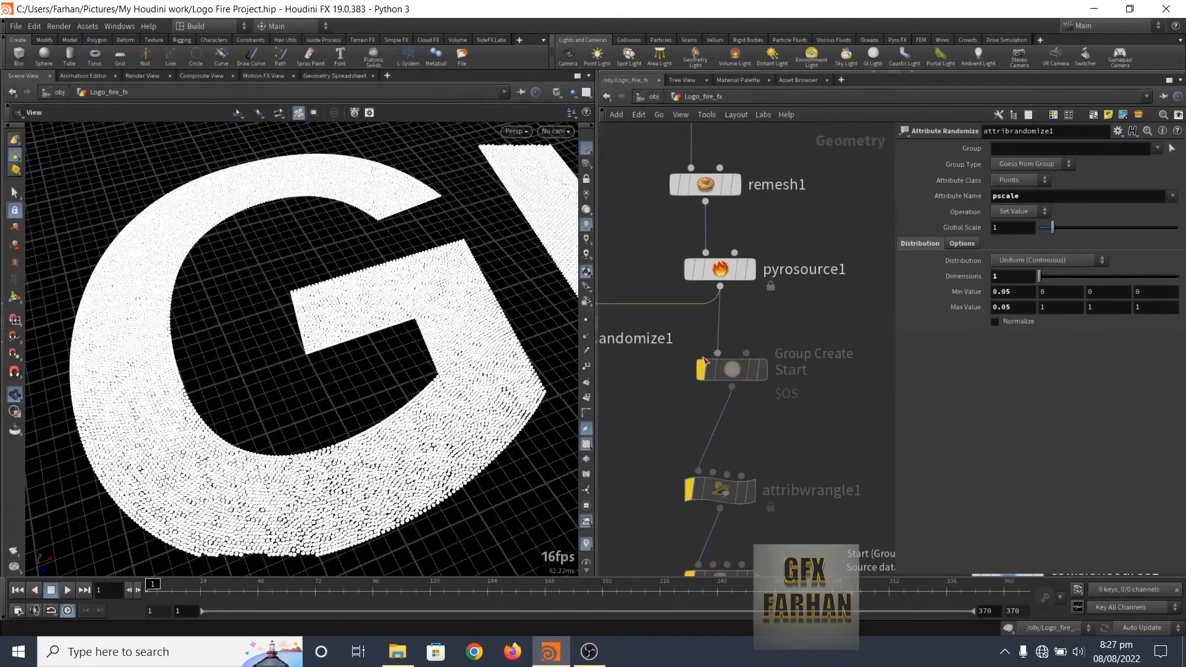
Step: Activate the Start group node, review its bounding box settings, and display its output
{"action": "mouse_move", "coordinate": [737, 413]}
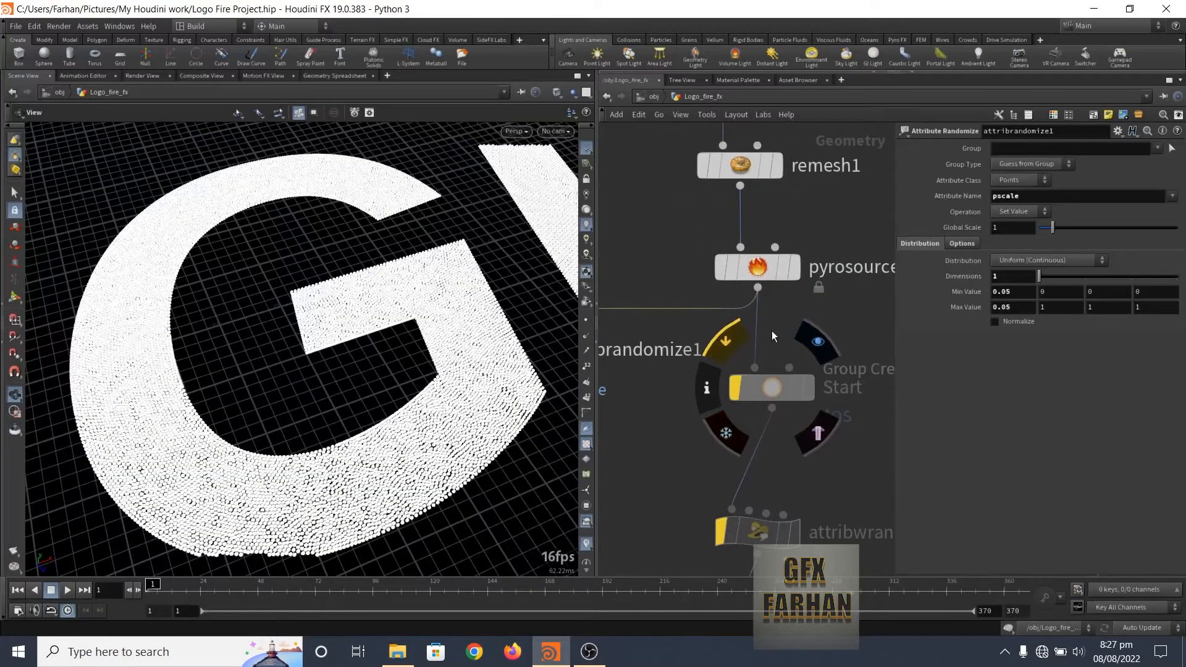
{"action": "left_click", "coordinate": [735, 387]}
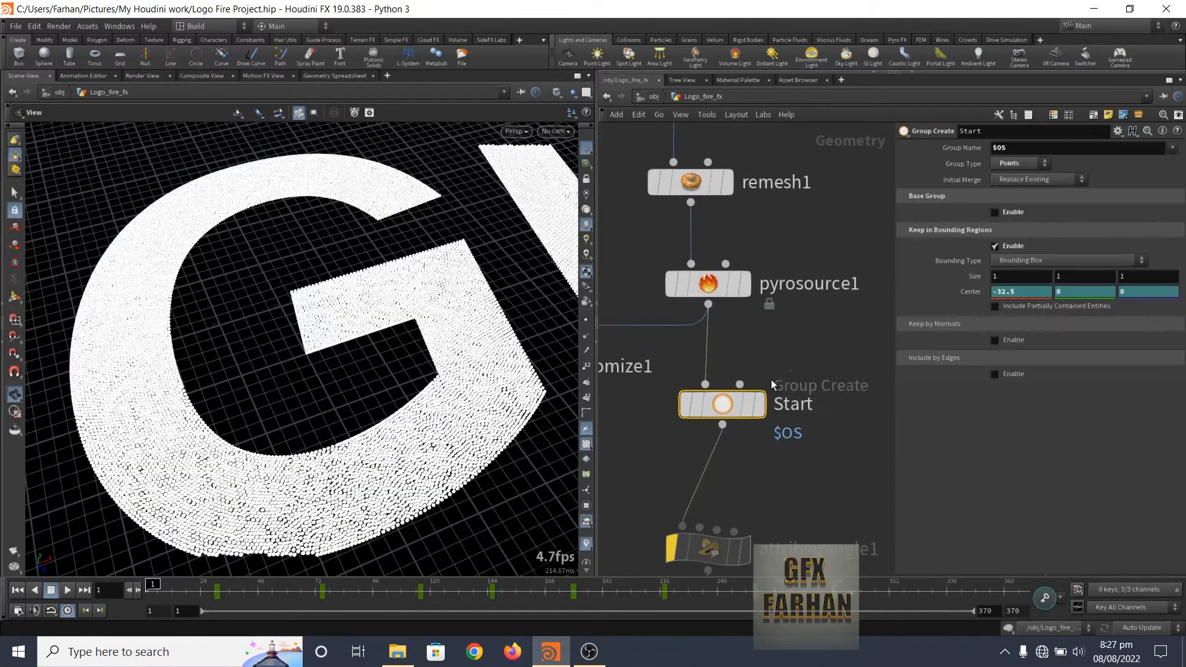
{"action": "middle_click_drag", "start_coordinate": [771, 380], "coordinate": [772, 398]}
{"action": "mouse_move", "coordinate": [736, 430]}
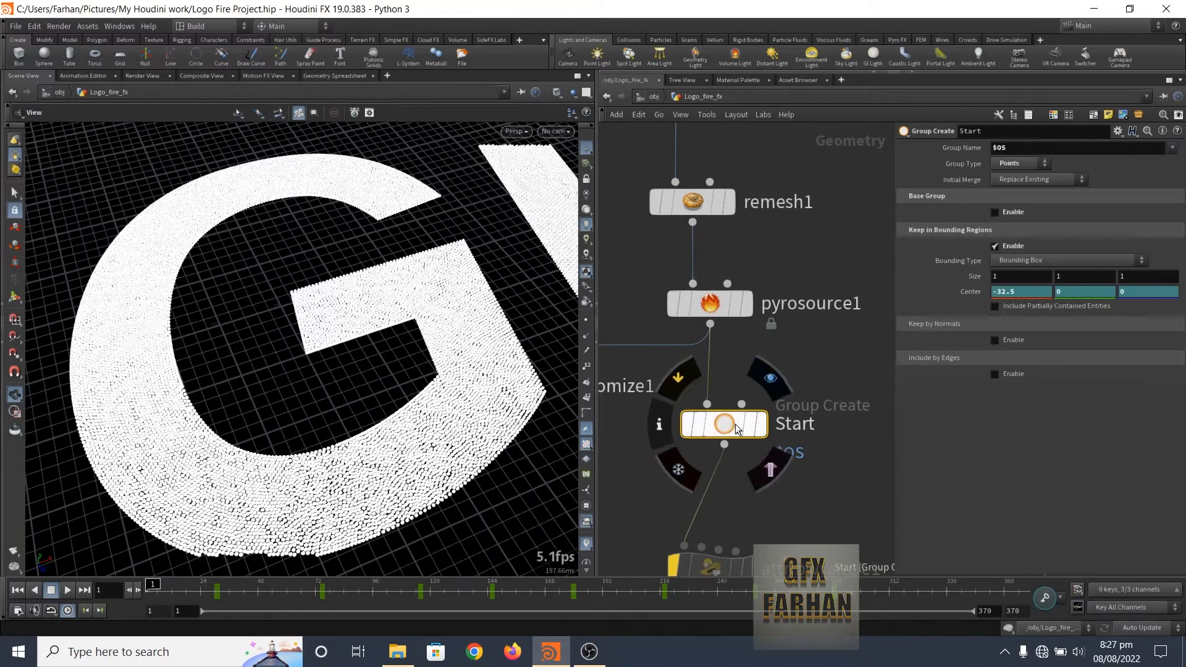
{"action": "scroll", "coordinate": [737, 428], "scroll_direction": "up", "scroll_amount": 3}
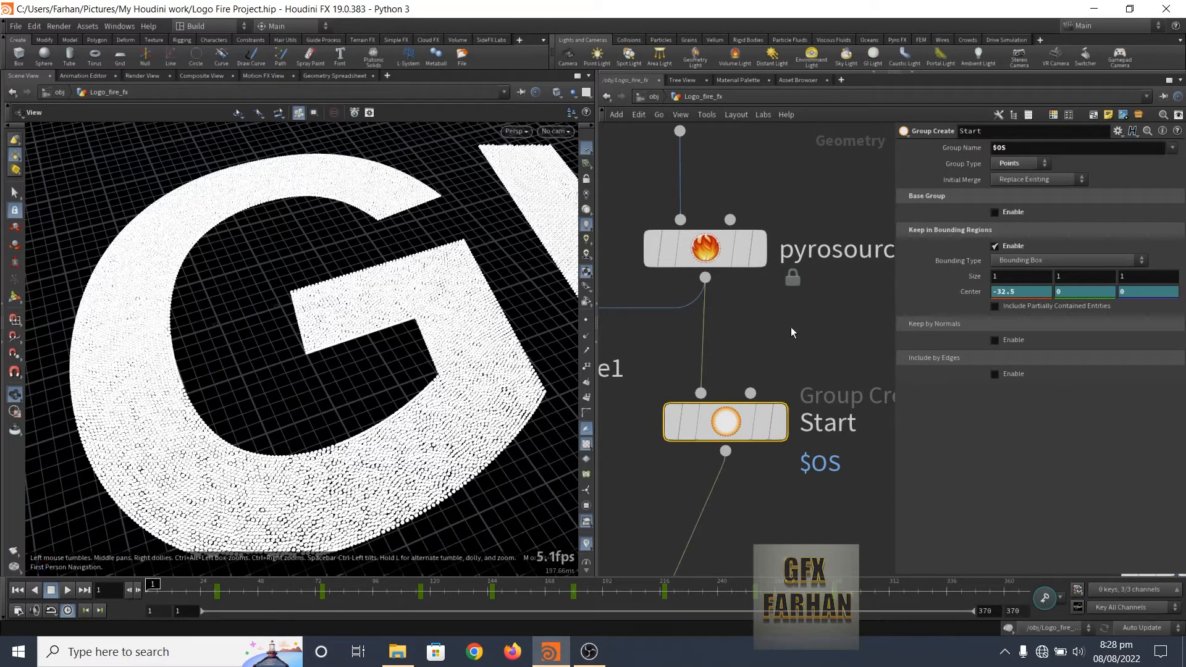
{"action": "left_click", "coordinate": [779, 425]}
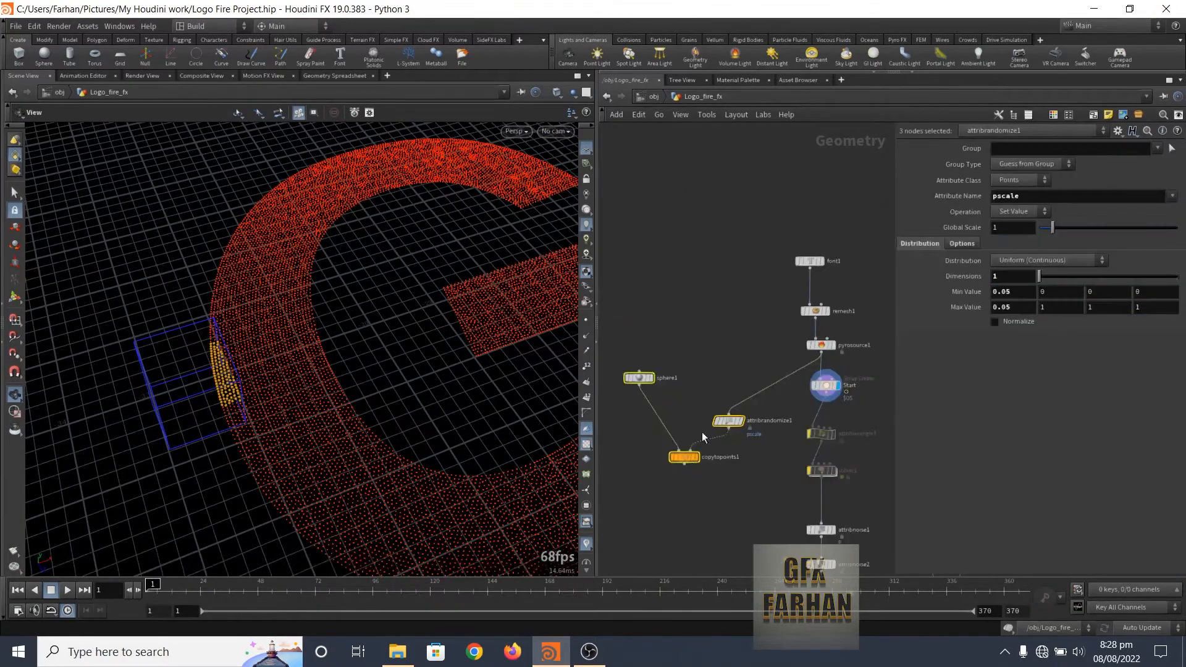
Step: Rewire the input of attribrandomize1 so that it comes from the Start group node
{"action": "scroll", "coordinate": [702, 432], "scroll_direction": "up", "scroll_amount": 3}
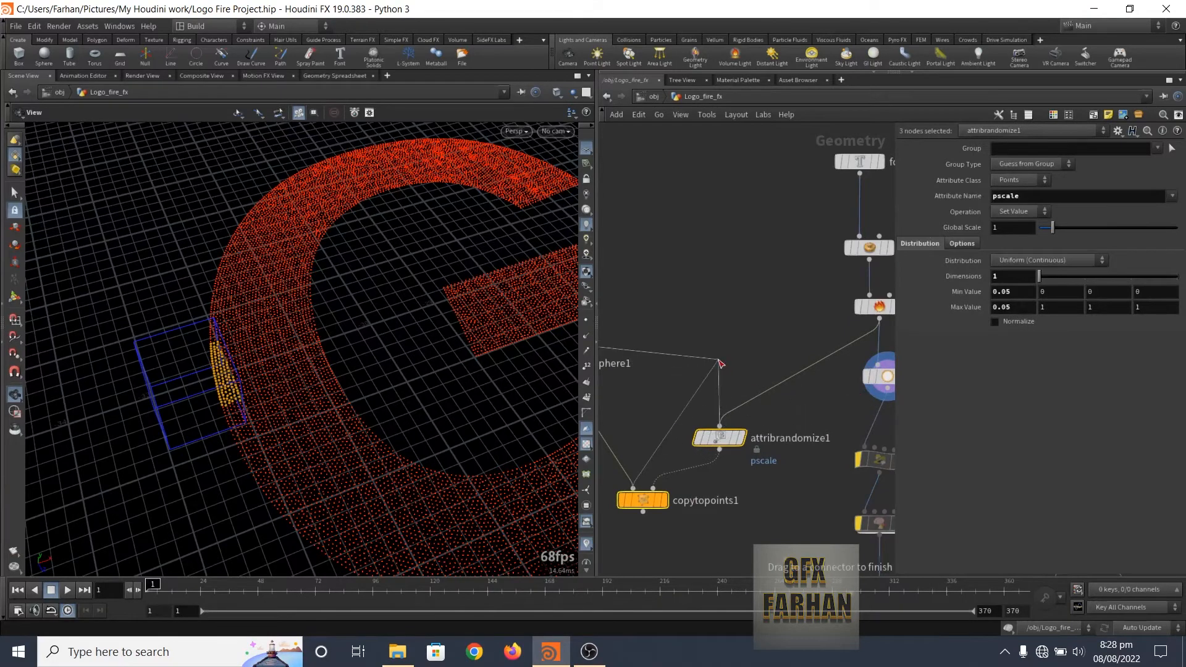
{"action": "left_click", "coordinate": [759, 400]}
{"action": "middle_click_drag", "start_coordinate": [757, 400], "coordinate": [666, 412]}
{"action": "scroll", "coordinate": [755, 313], "scroll_direction": "up", "scroll_amount": 1}
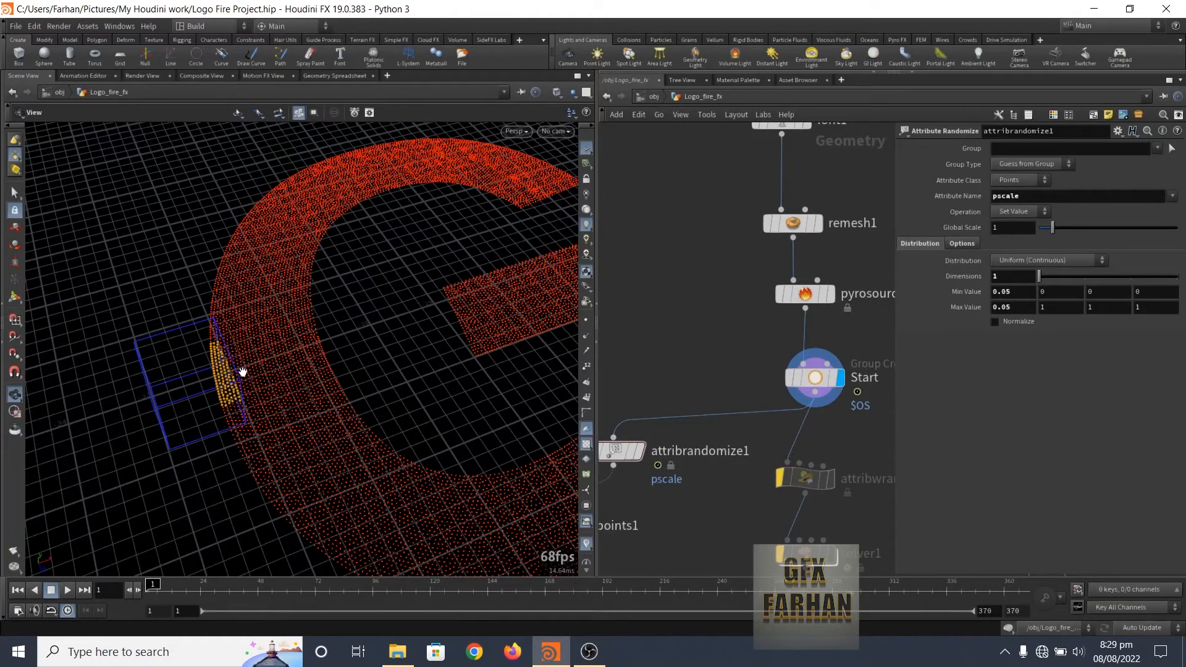
Step: Show the Start node's settings and alternate the display between Start and copytopoints1 to compare the grouped points with the spheres
{"action": "left_click", "coordinate": [810, 378]}
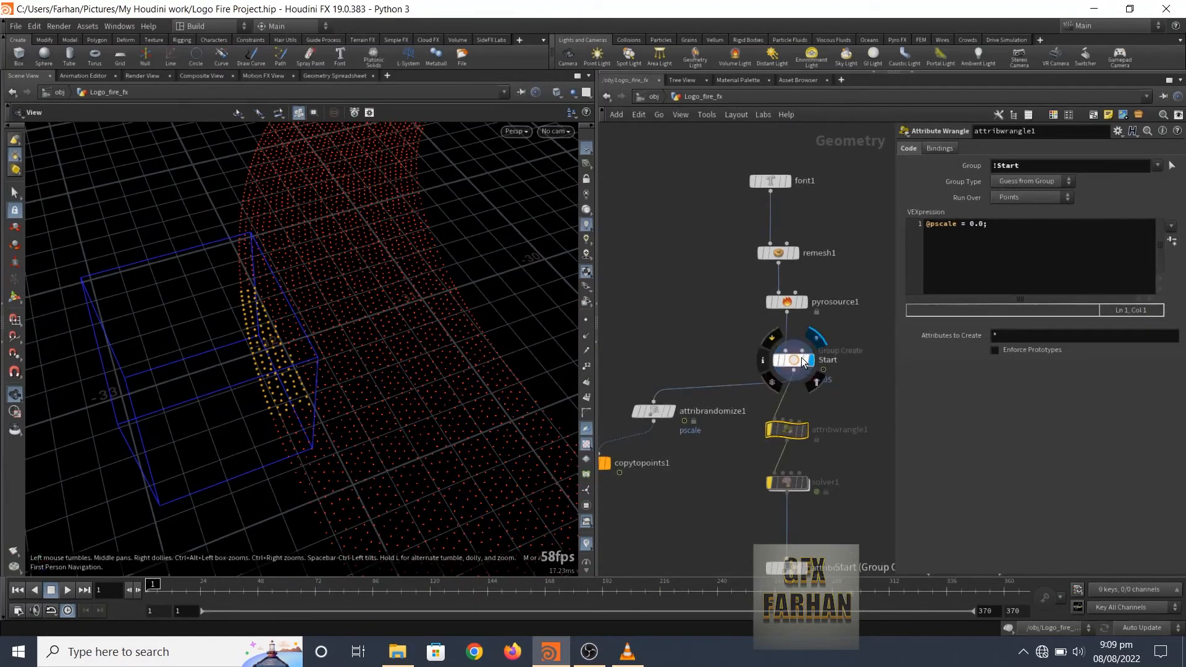
{"action": "left_click", "coordinate": [797, 360]}
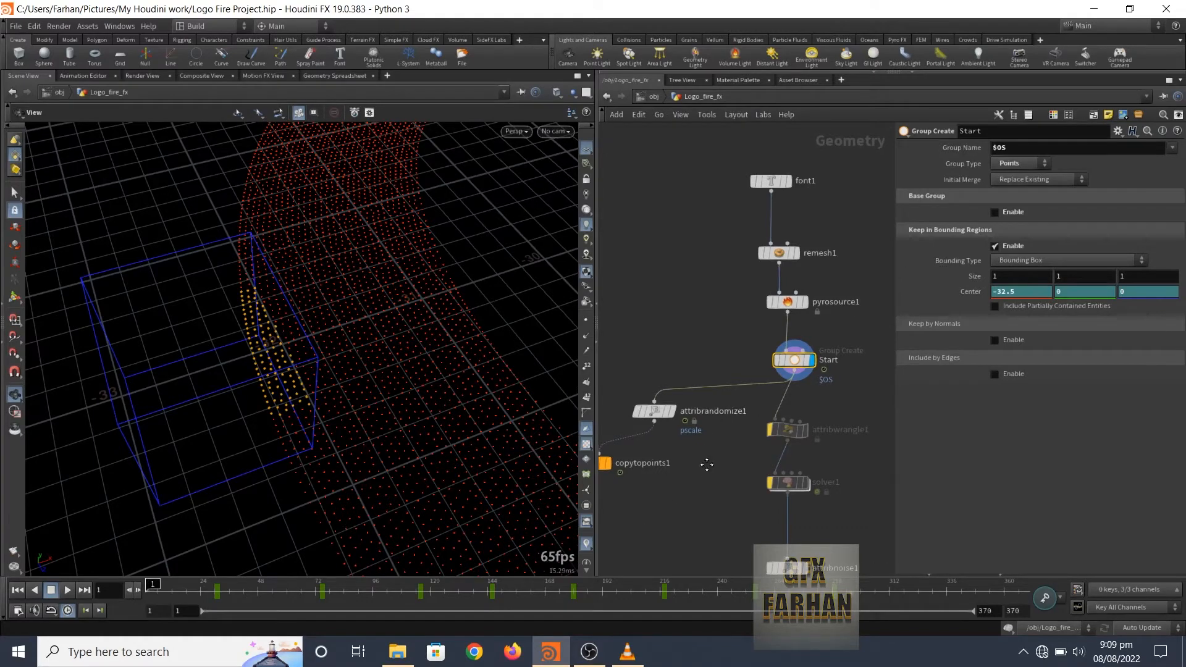
{"action": "left_click", "coordinate": [628, 450]}
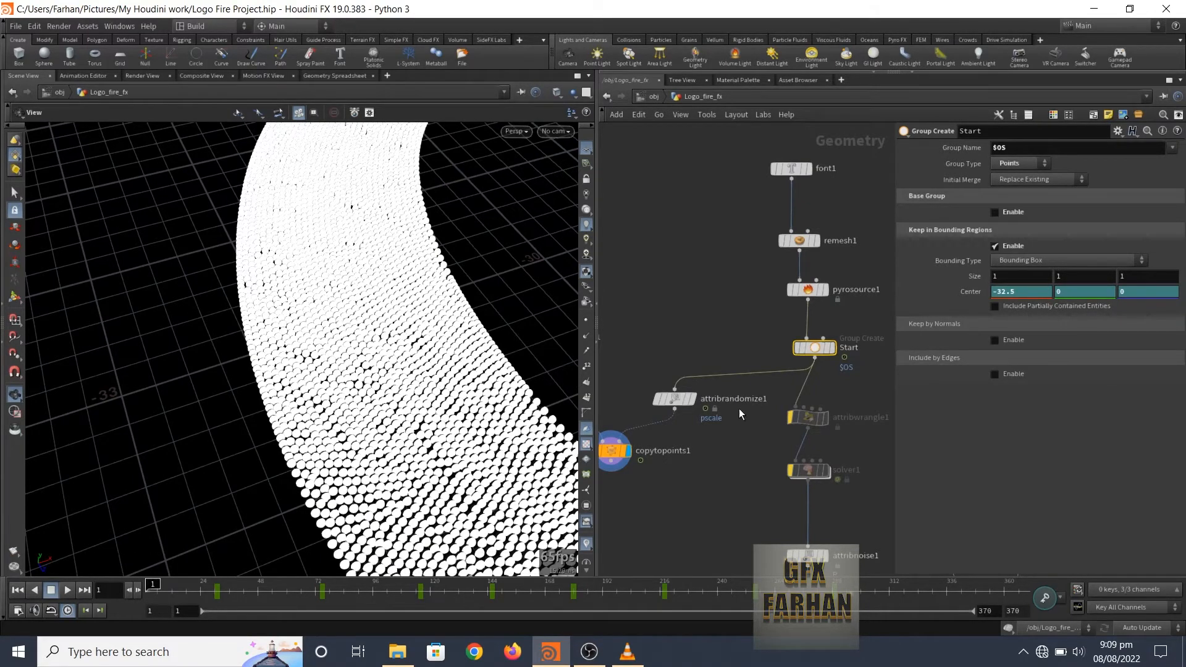
{"action": "left_click", "coordinate": [831, 347]}
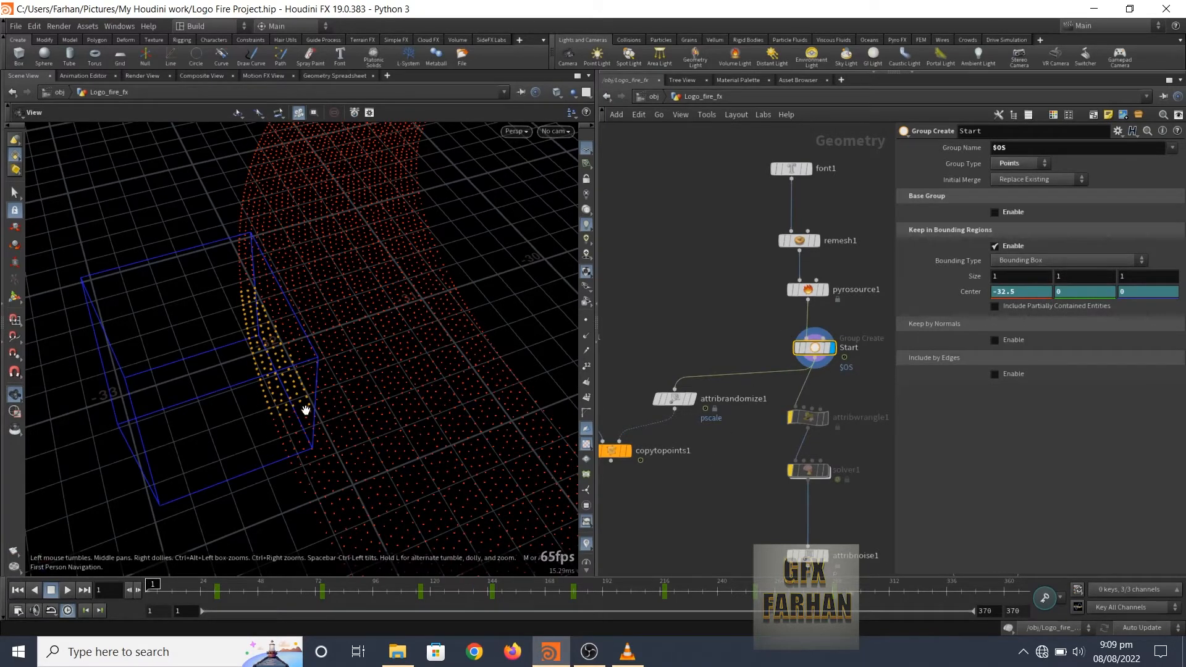
Step: Activate attribwrangle1 below the Start node and clear its group
{"action": "mouse_move", "coordinate": [791, 417]}
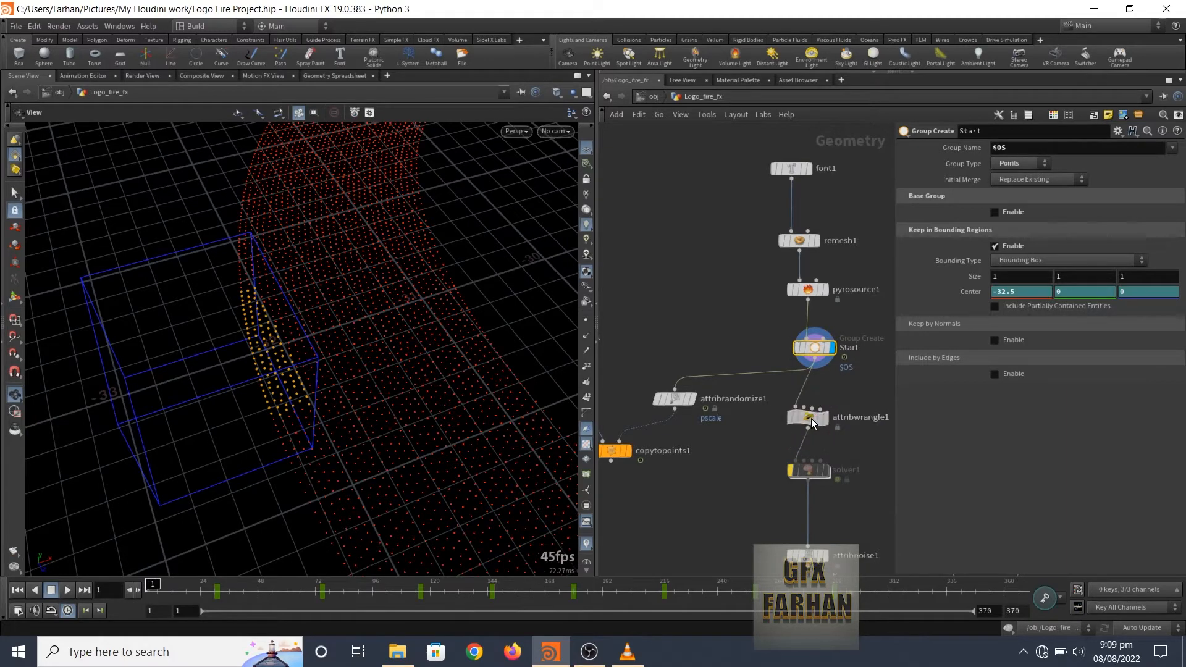
{"action": "left_click", "coordinate": [806, 417]}
{"action": "left_click_drag", "start_coordinate": [1026, 169], "coordinate": [883, 179]}
{"action": "key", "text": "BackSpace"}
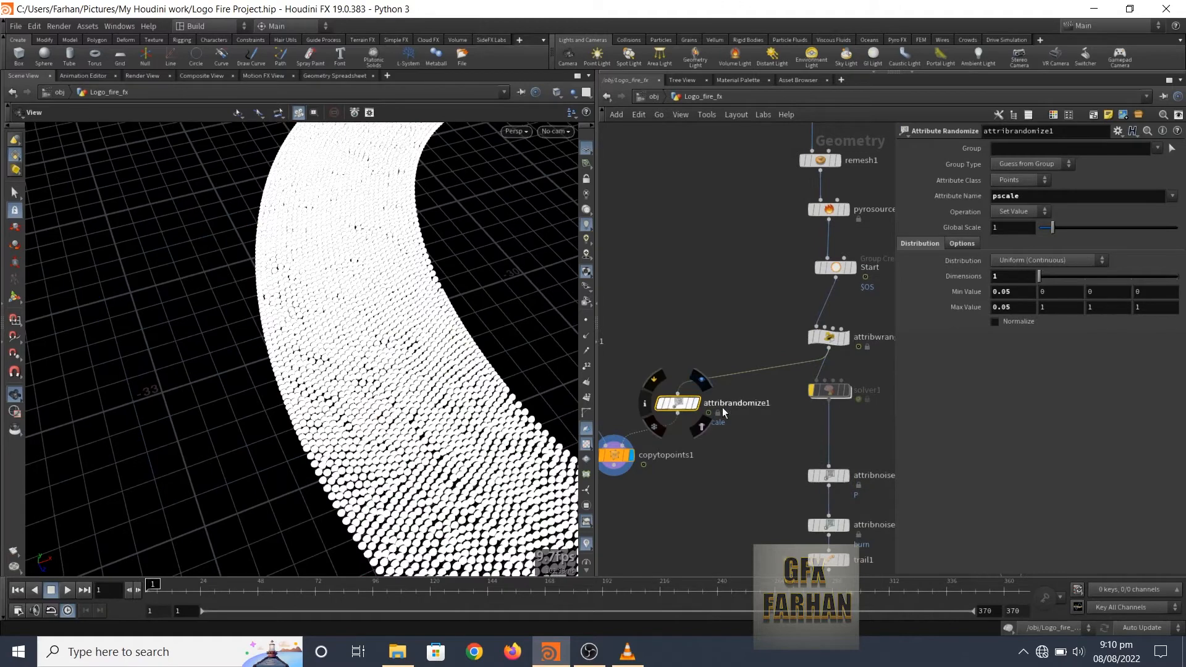
Step: Bypass attribrandomize1 and show the pscale expression of attribwrangle1
{"action": "left_click", "coordinate": [1157, 148]}
{"action": "left_click", "coordinate": [992, 162]}
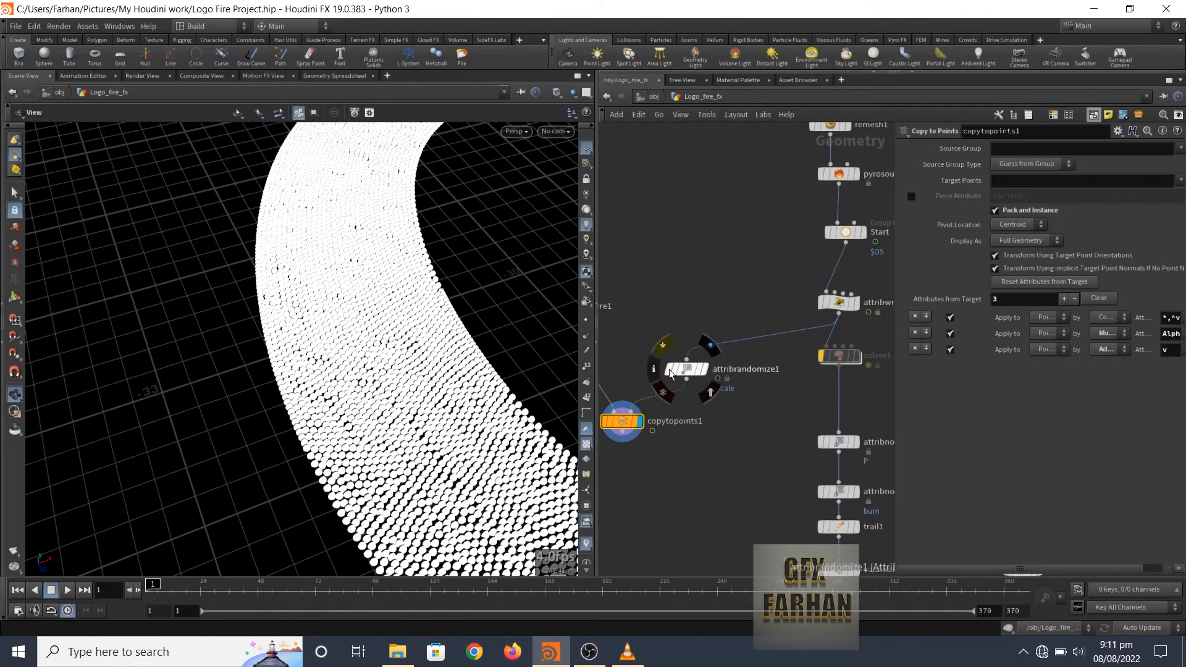
{"action": "left_click", "coordinate": [669, 370]}
{"action": "left_click", "coordinate": [744, 346]}
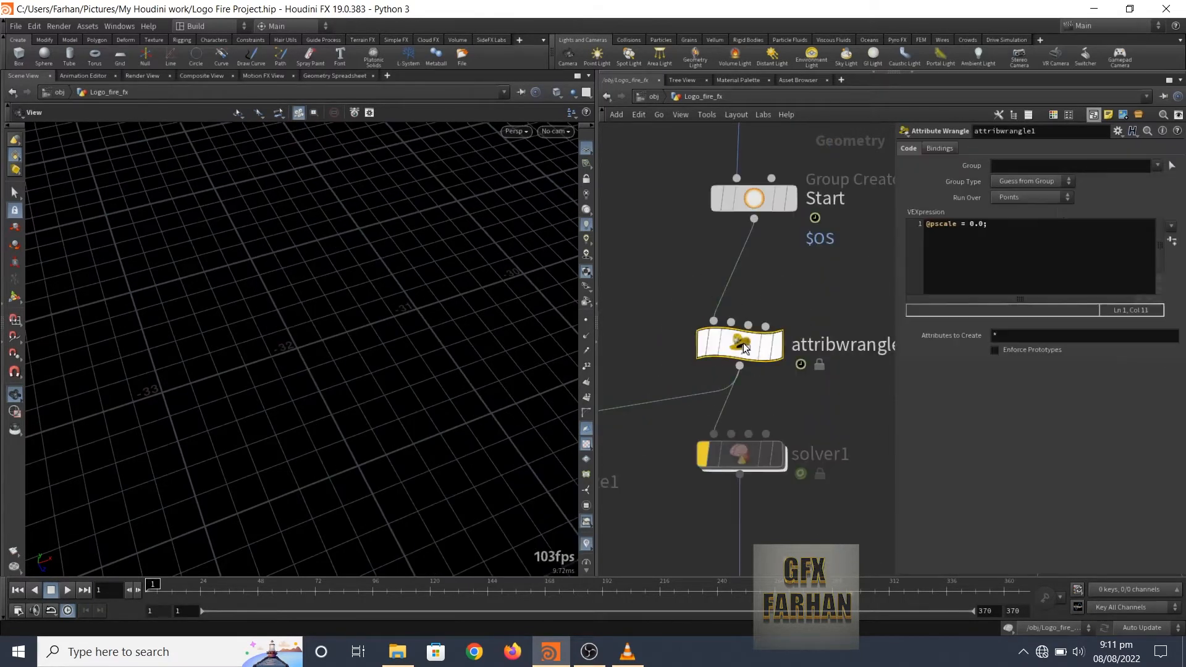
{"action": "left_click", "coordinate": [962, 227]}
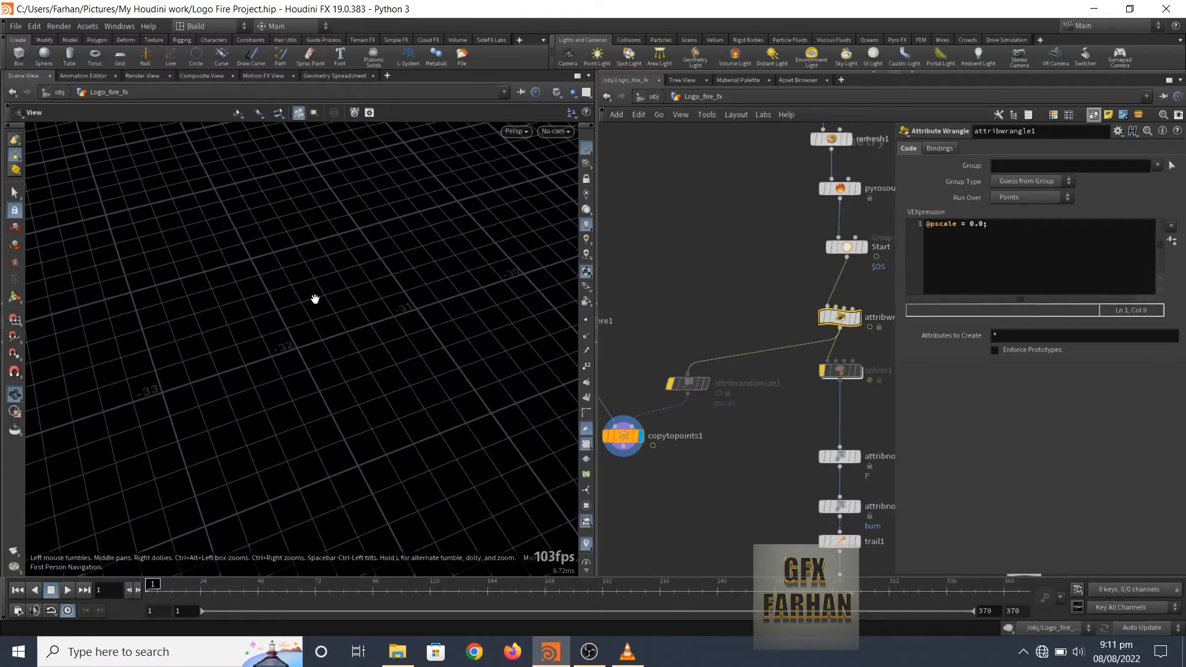
Step: Set the group of attribwrangle1 to !Start so the zero pscale applies only outside the Start group
{"action": "scroll", "coordinate": [298, 334], "scroll_direction": "down", "scroll_amount": 2}
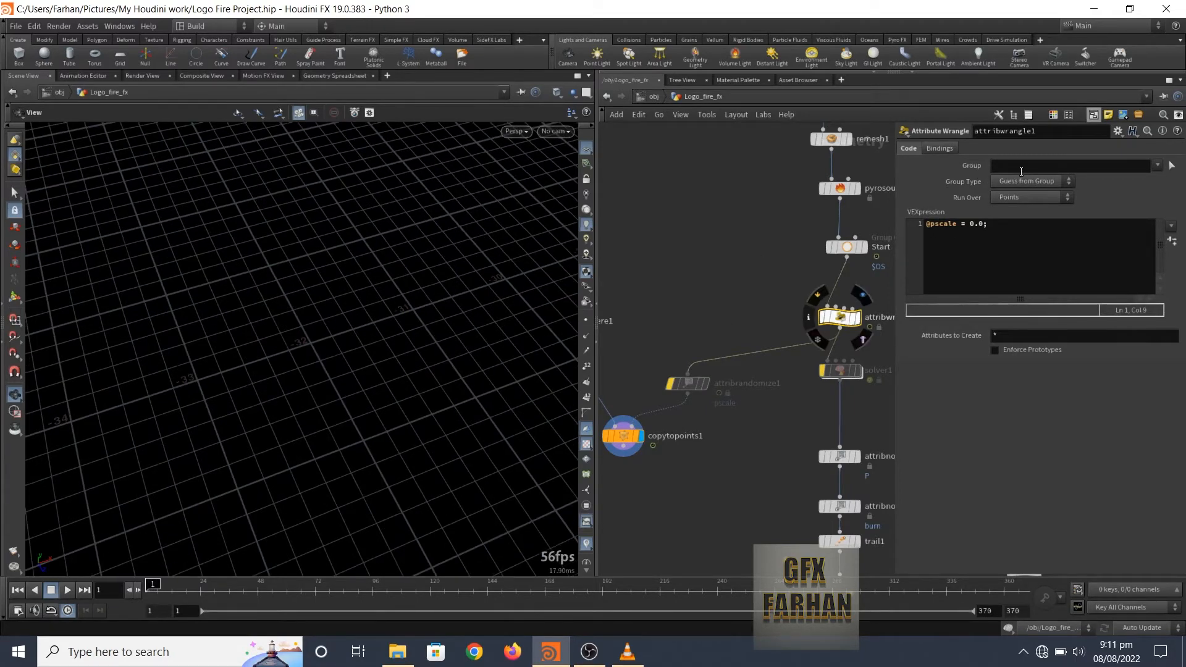
{"action": "left_click", "coordinate": [1027, 165]}
{"action": "type", "text": "!Start"}
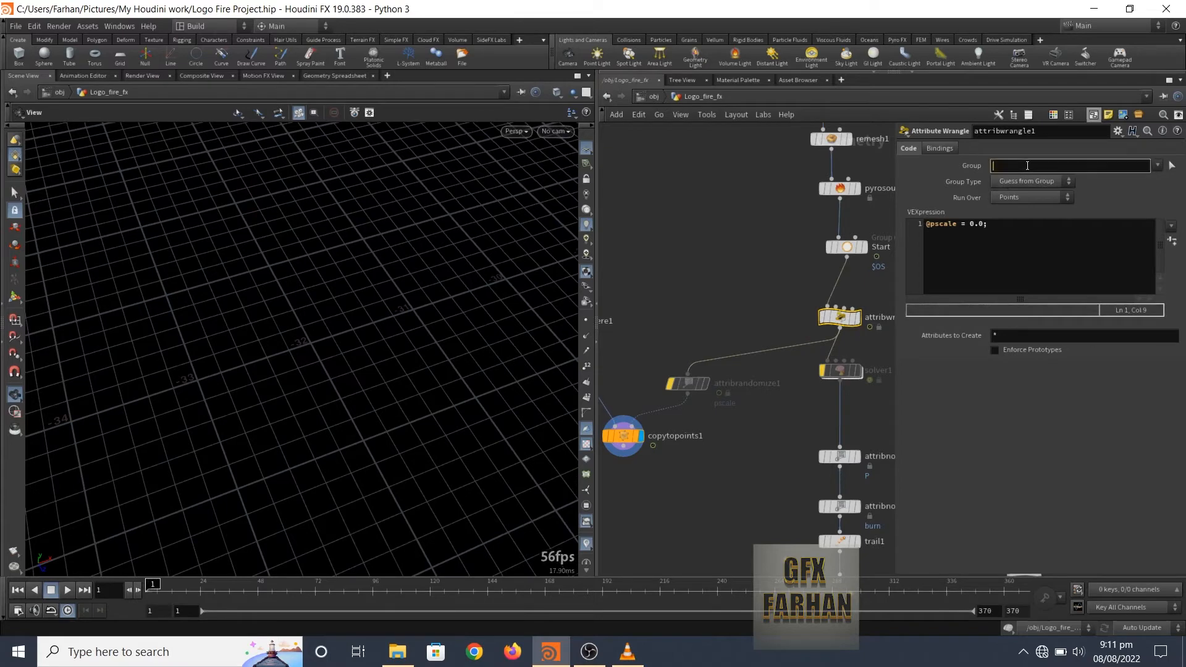
{"action": "key", "text": "Tab"}
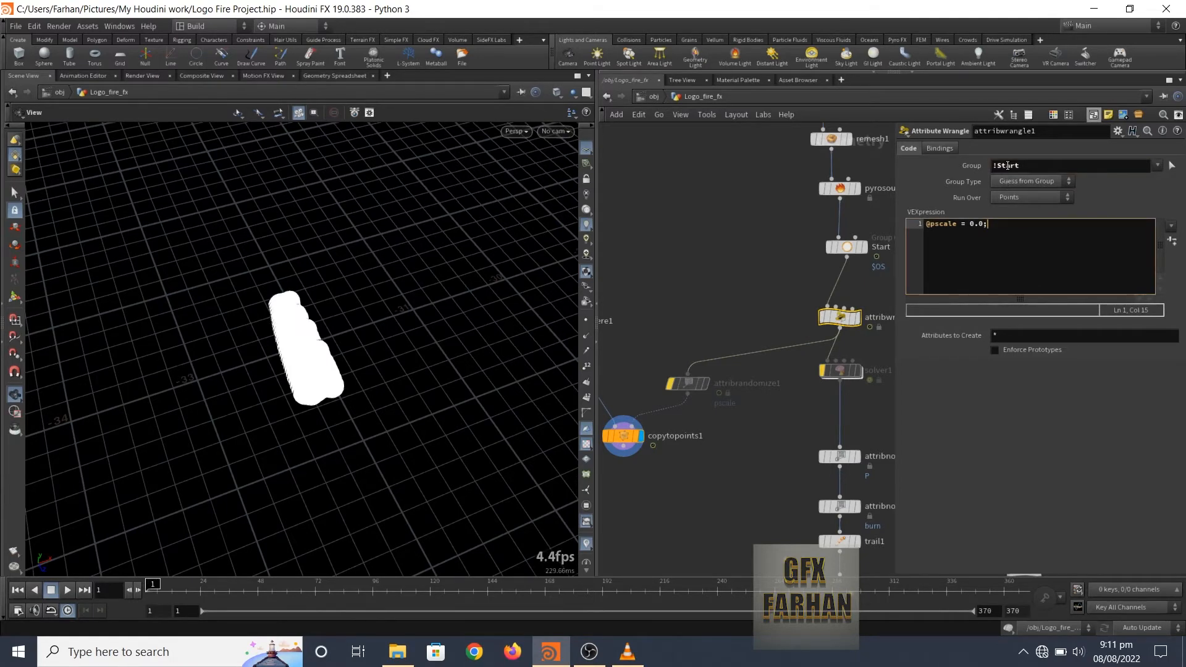
Step: Change the group of attribwrangle1 to Start to compare the effect, and restore it to !Start
{"action": "left_click", "coordinate": [1029, 166]}
{"action": "key", "text": "Home"}
{"action": "key", "text": "Delete"}
{"action": "key", "text": "Tab"}
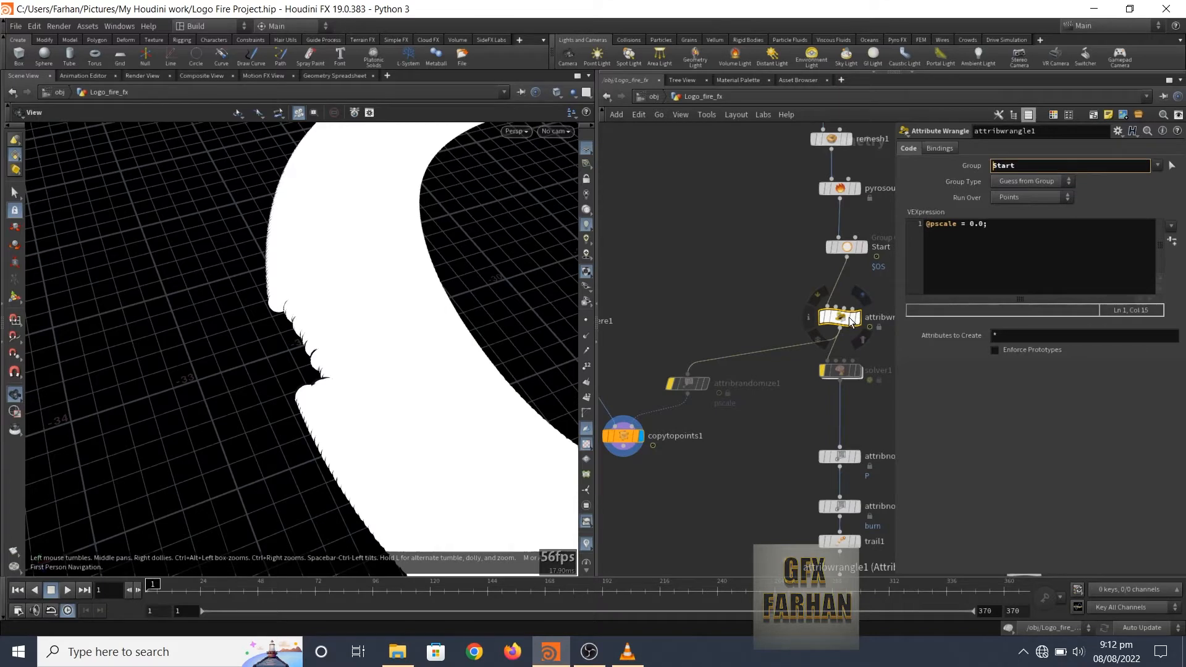
{"action": "type", "text": "!"}
{"action": "key", "text": "Tab"}
{"action": "scroll", "coordinate": [289, 355], "scroll_direction": "up", "scroll_amount": 2}
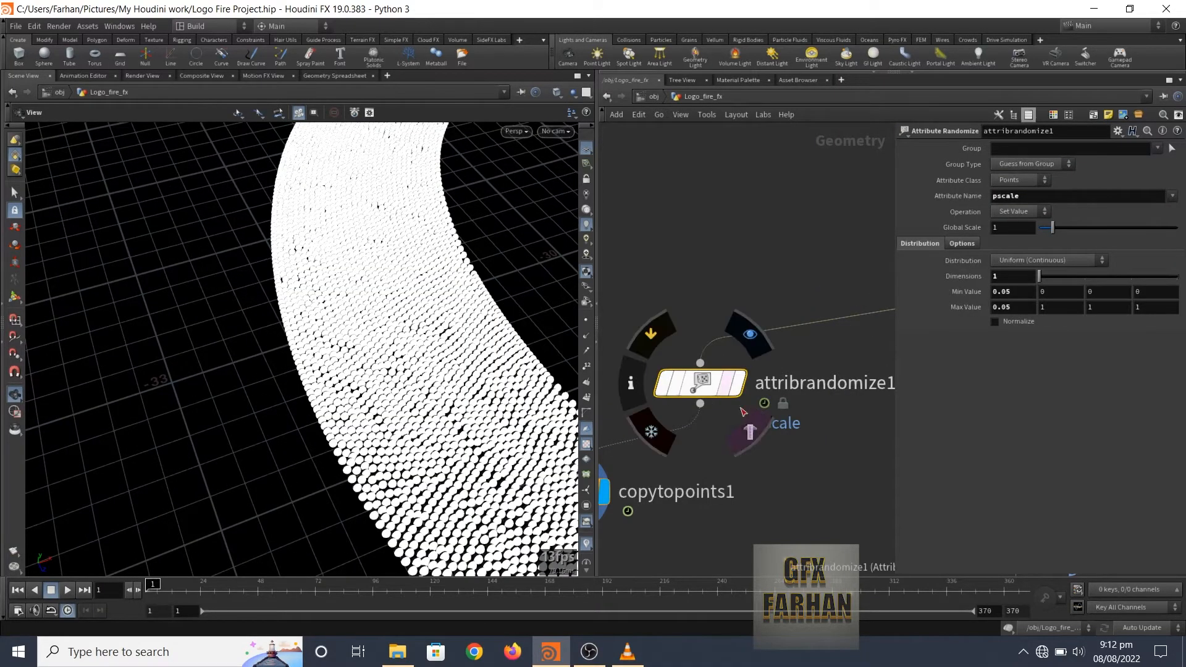
Step: Limit attribrandomize1 to the Start group and check the sphere copies from other angles
{"action": "middle_click_drag", "start_coordinate": [742, 410], "coordinate": [675, 416]}
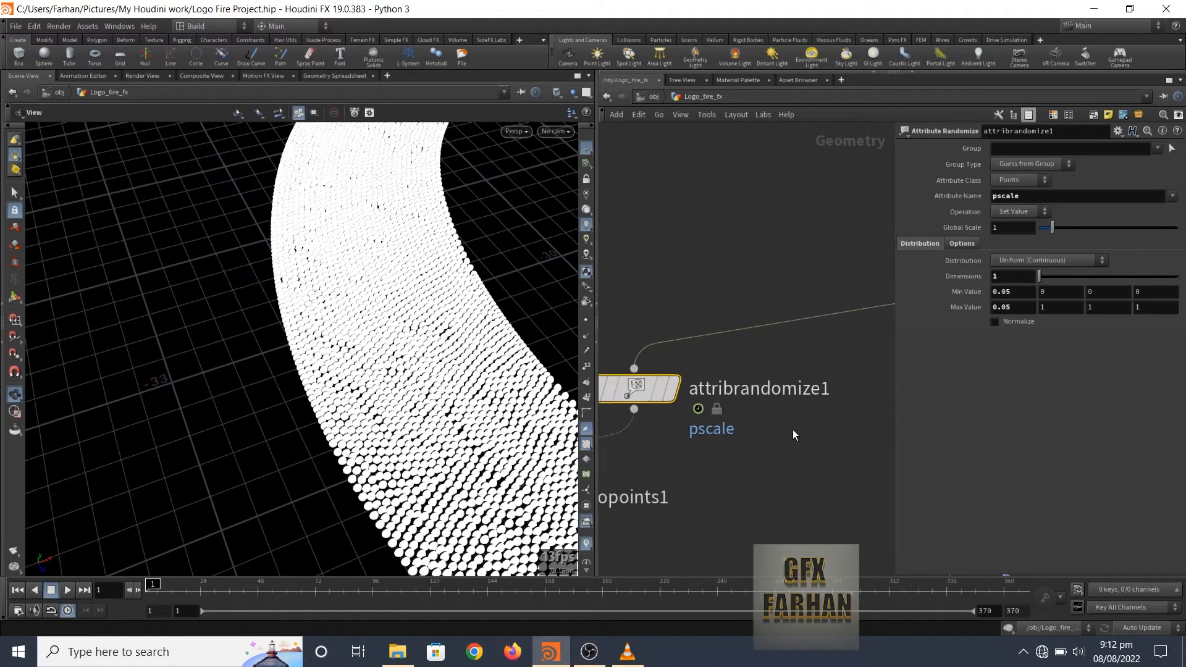
{"action": "left_click", "coordinate": [1157, 149]}
{"action": "left_click", "coordinate": [1144, 160]}
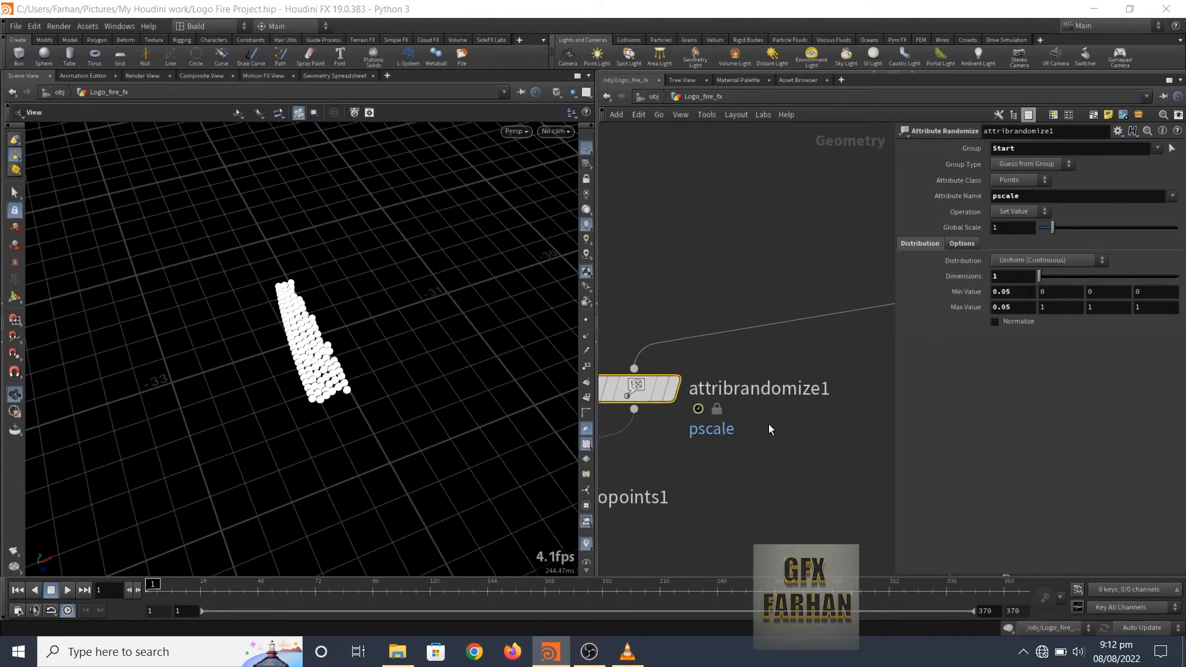
{"action": "scroll", "coordinate": [768, 424], "scroll_direction": "down", "scroll_amount": 10}
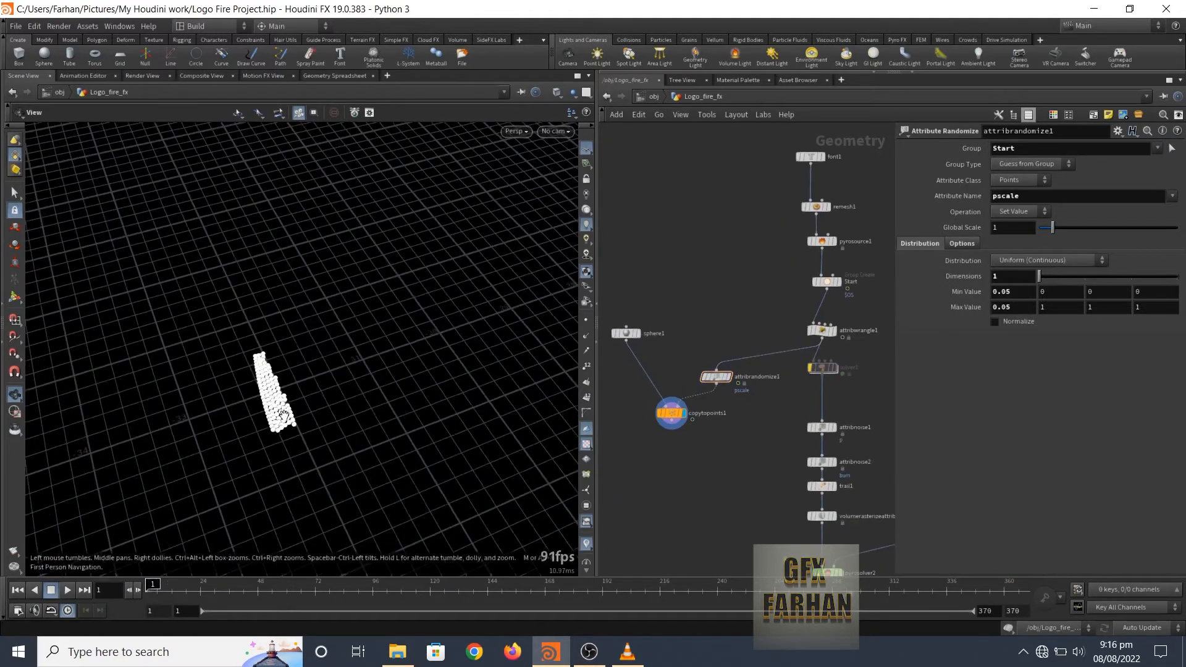
{"action": "left_click_drag", "start_coordinate": [273, 423], "coordinate": [361, 380]}
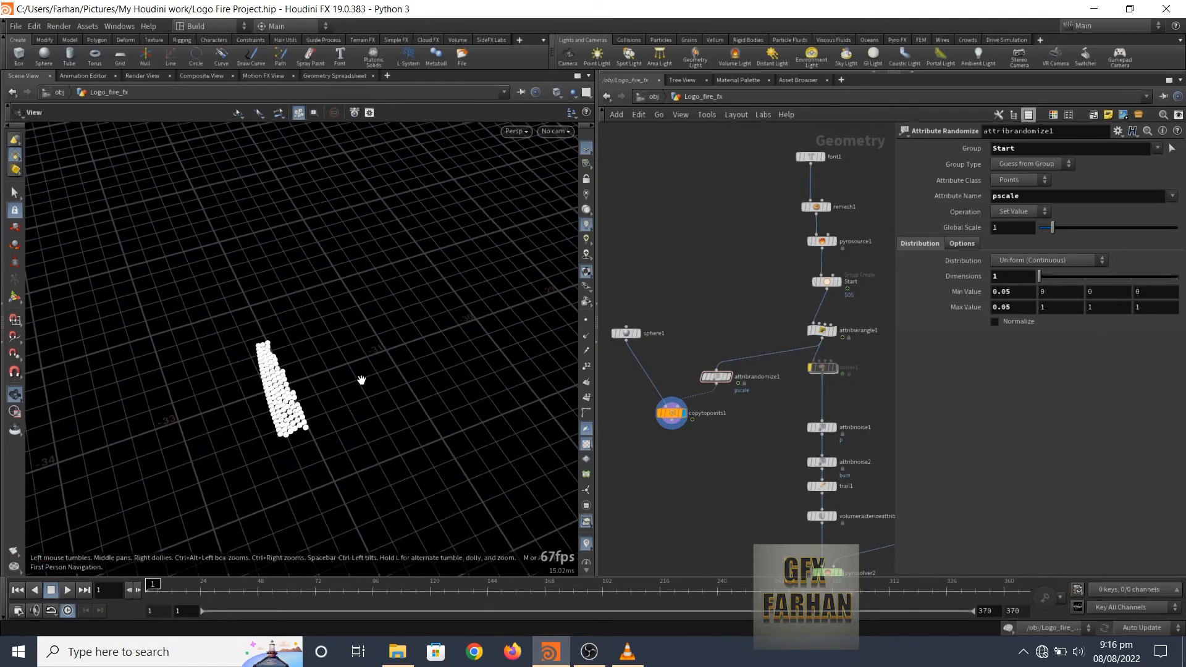
{"action": "left_click_drag", "start_coordinate": [247, 415], "coordinate": [278, 422]}
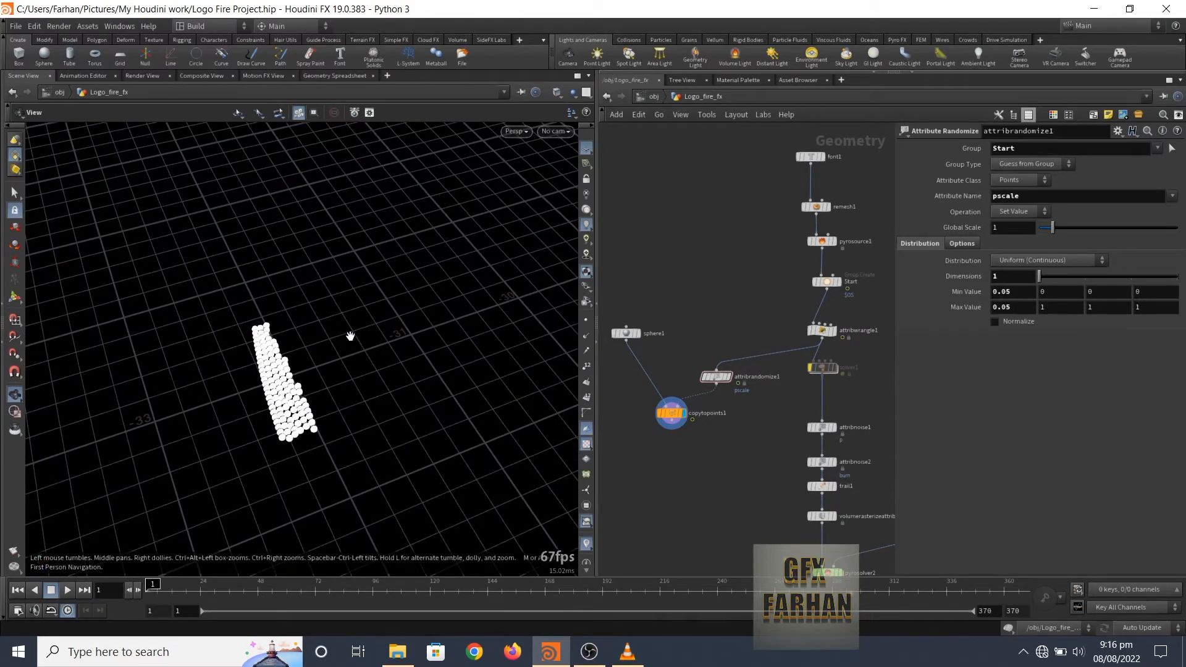
Step: Activate solver1 below attribwrangle1 and enter its inner network
{"action": "scroll", "coordinate": [840, 370], "scroll_direction": "up", "scroll_amount": 5}
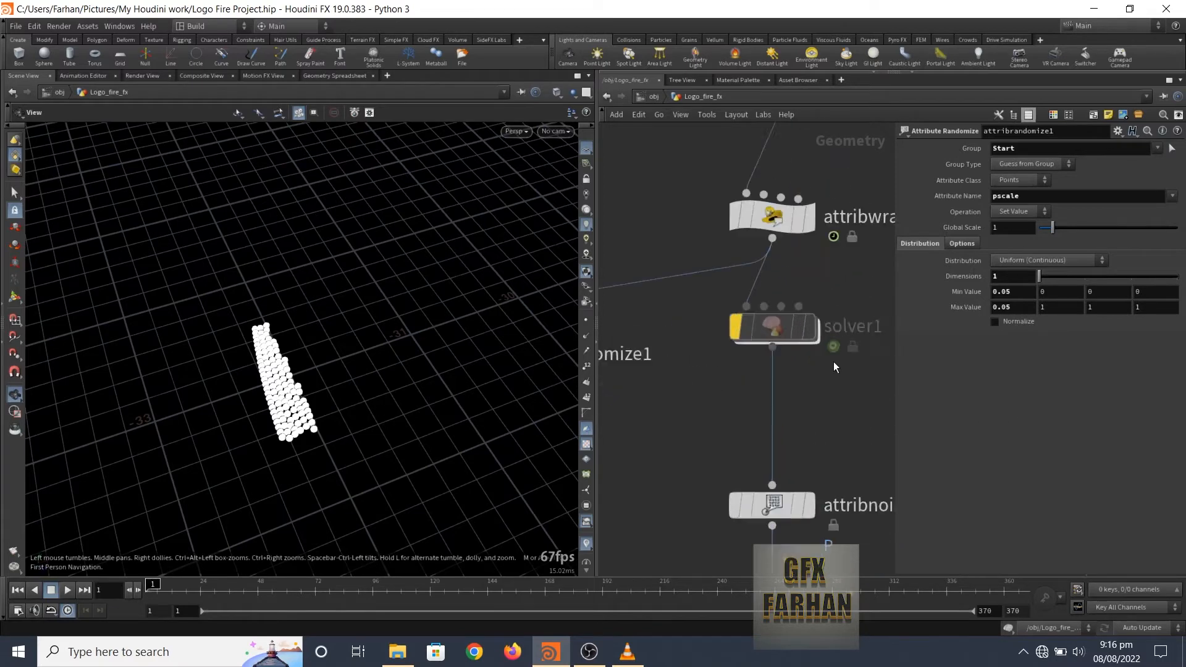
{"action": "mouse_move", "coordinate": [729, 328]}
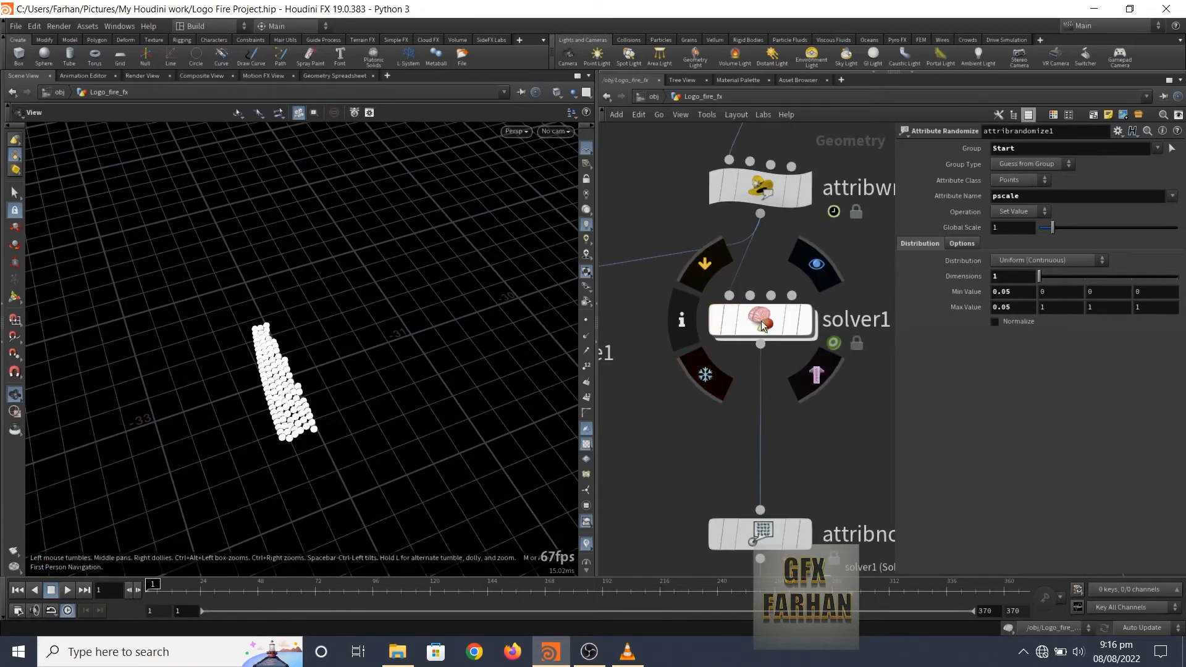
{"action": "double_click", "coordinate": [710, 330]}
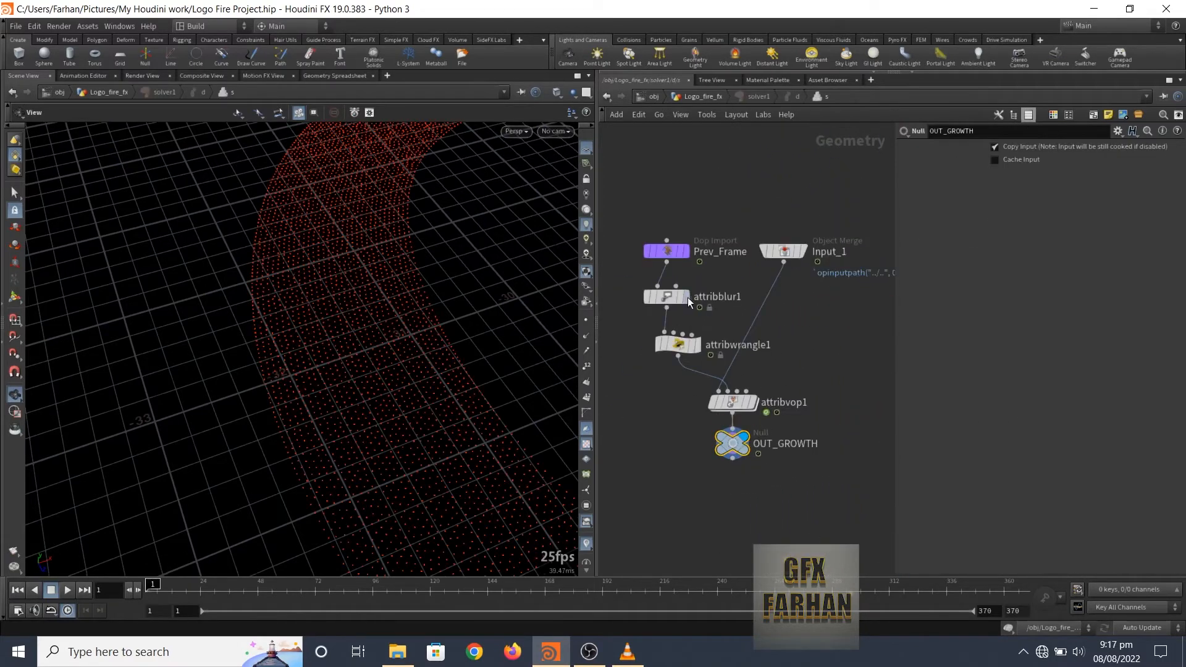
Step: Bypass attribblur1 and attribwrangle1 inside the solver and move OUT_GROWTH further below attribvop1
{"action": "scroll", "coordinate": [741, 450], "scroll_direction": "up", "scroll_amount": 2}
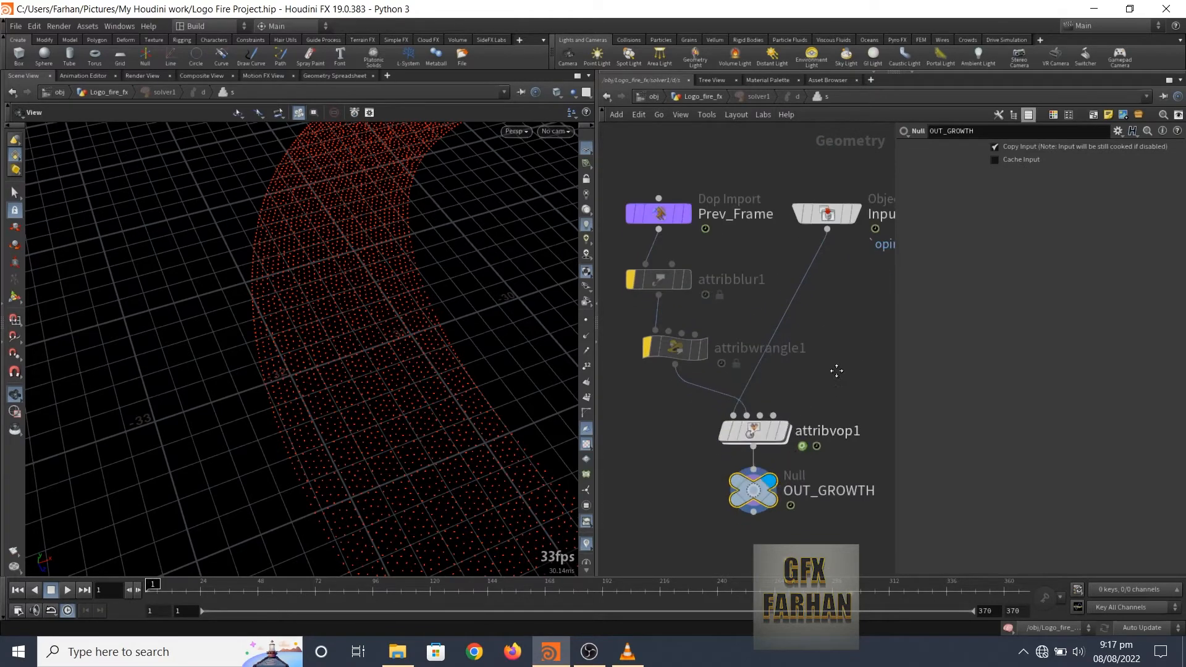
{"action": "scroll", "coordinate": [779, 408], "scroll_direction": "up", "scroll_amount": 2}
{"action": "left_click", "coordinate": [750, 399]}
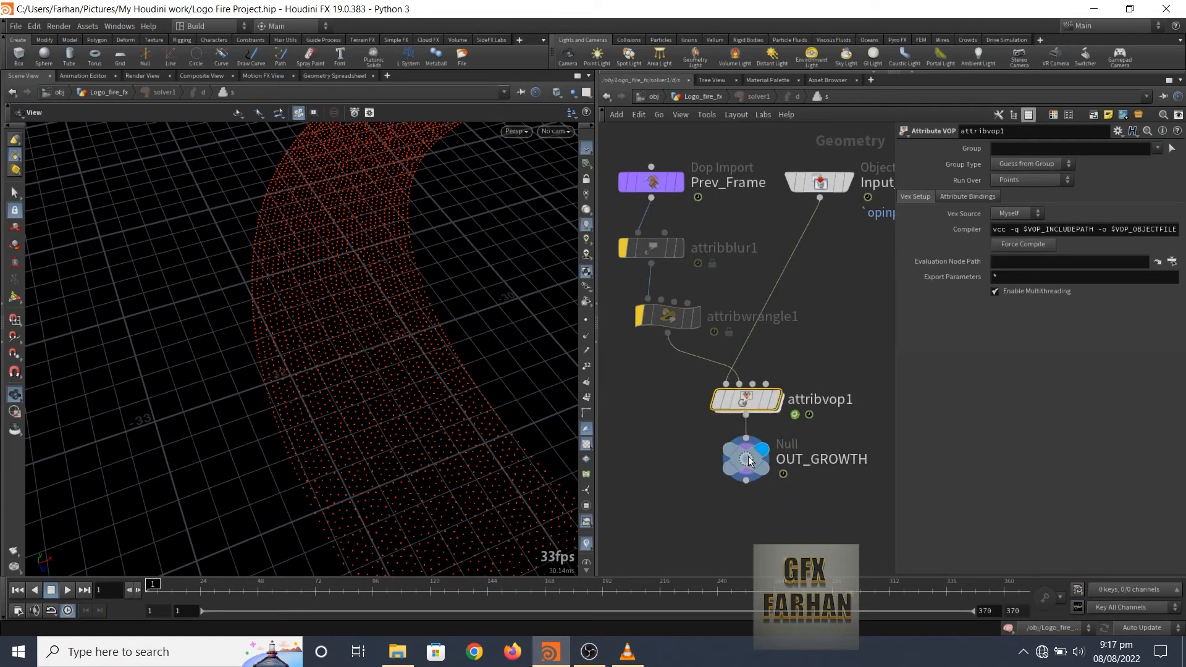
{"action": "left_click_drag", "start_coordinate": [745, 458], "coordinate": [748, 499]}
{"action": "middle_click_drag", "start_coordinate": [746, 499], "coordinate": [748, 537]}
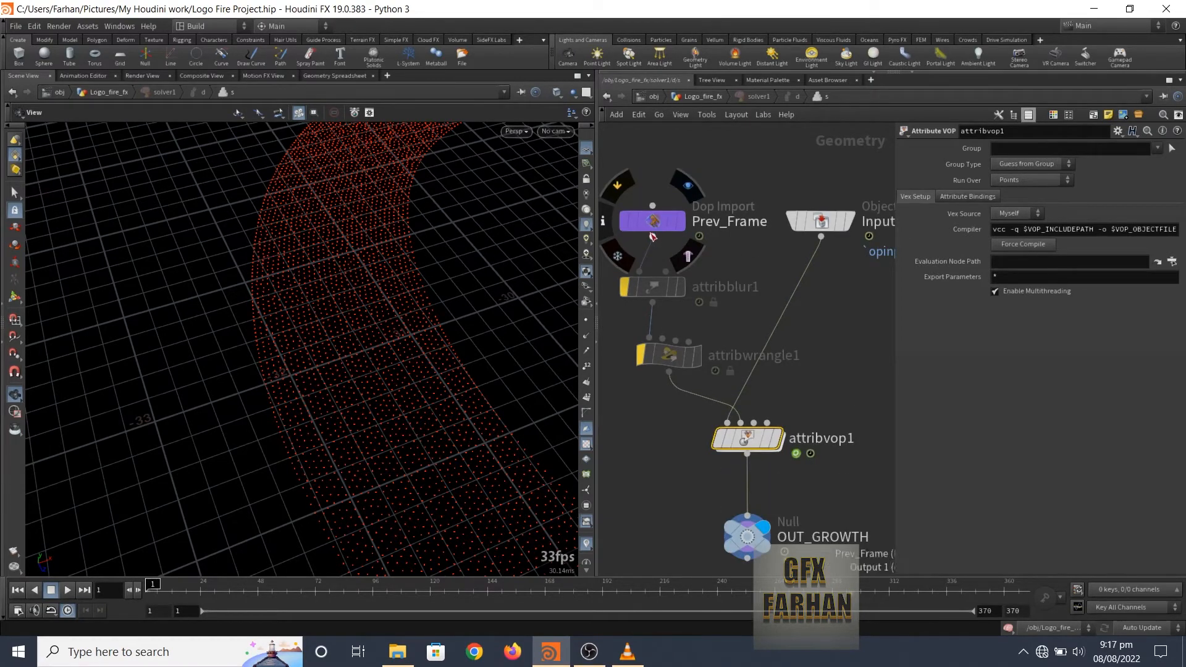
Step: Connect Prev_Frame directly to the second input of attribvop1 and move attribblur1 and attribwrangle1 aside
{"action": "left_click_drag", "start_coordinate": [653, 237], "coordinate": [736, 404]}
{"action": "left_click", "coordinate": [745, 424]}
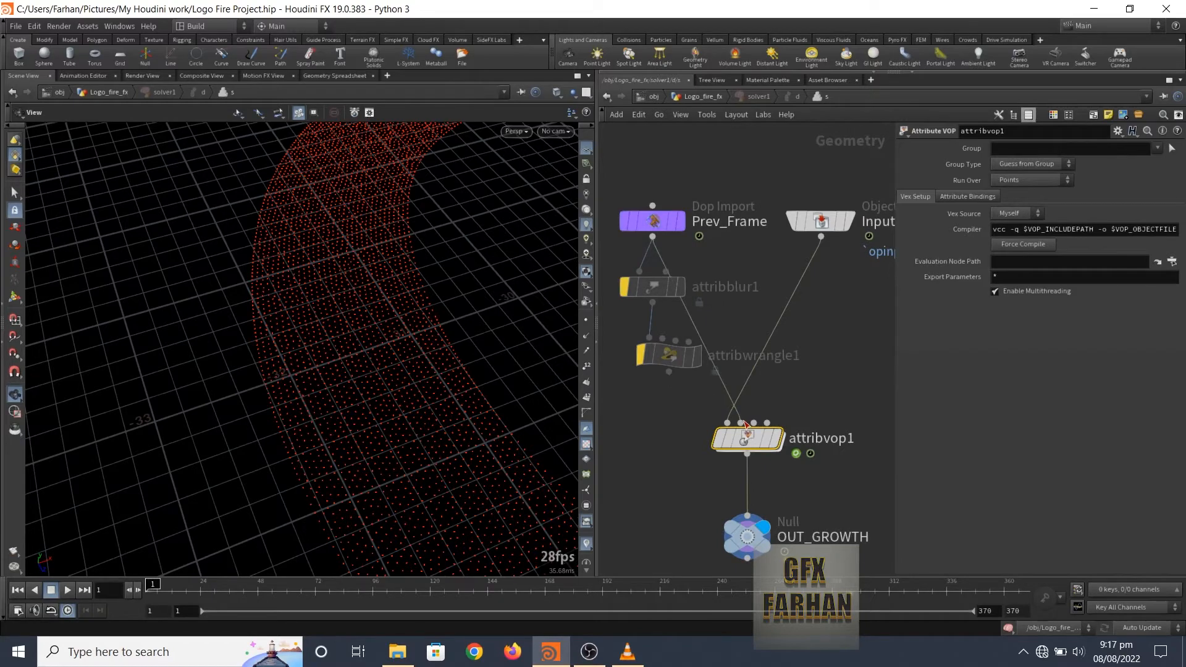
{"action": "left_click_drag", "start_coordinate": [665, 299], "coordinate": [633, 311]}
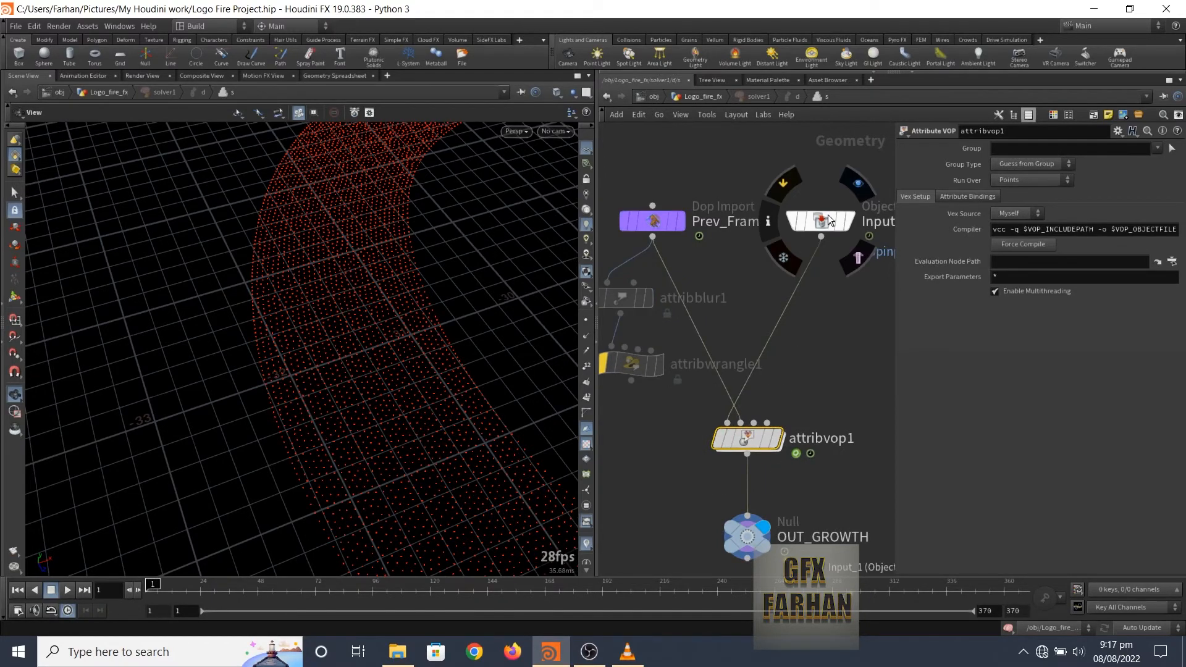
{"action": "middle_click_drag", "start_coordinate": [834, 222], "coordinate": [799, 228]}
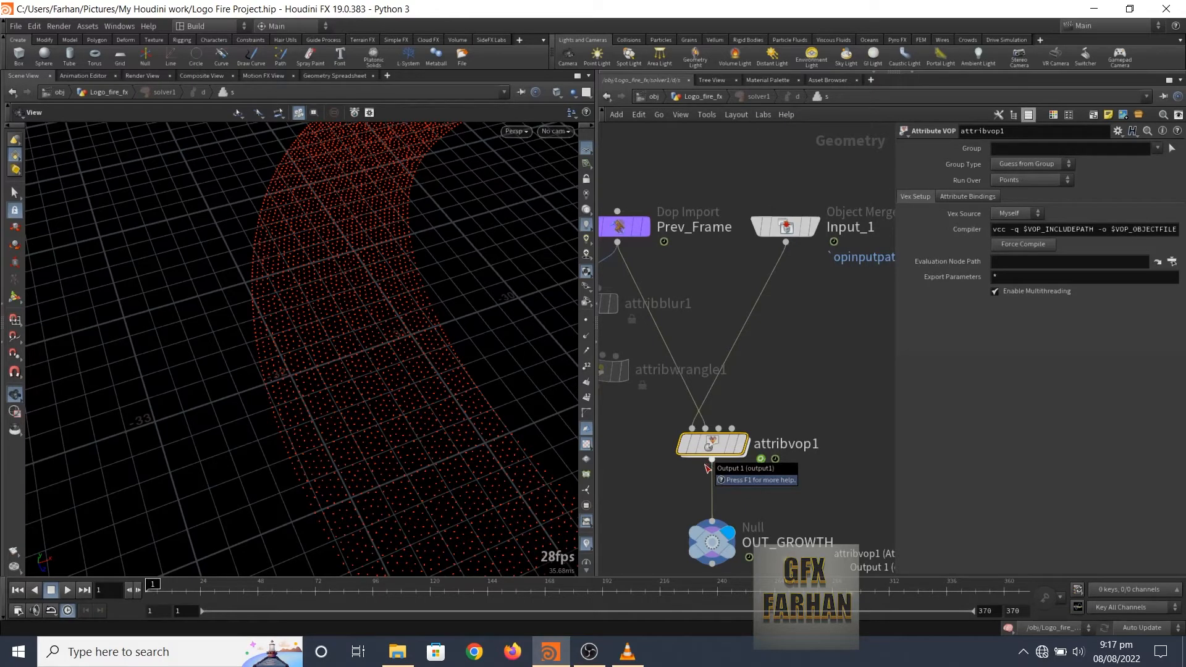
Step: Enter attribvop1 and show the parameters of the pscale node bind1
{"action": "mouse_move", "coordinate": [714, 497]}
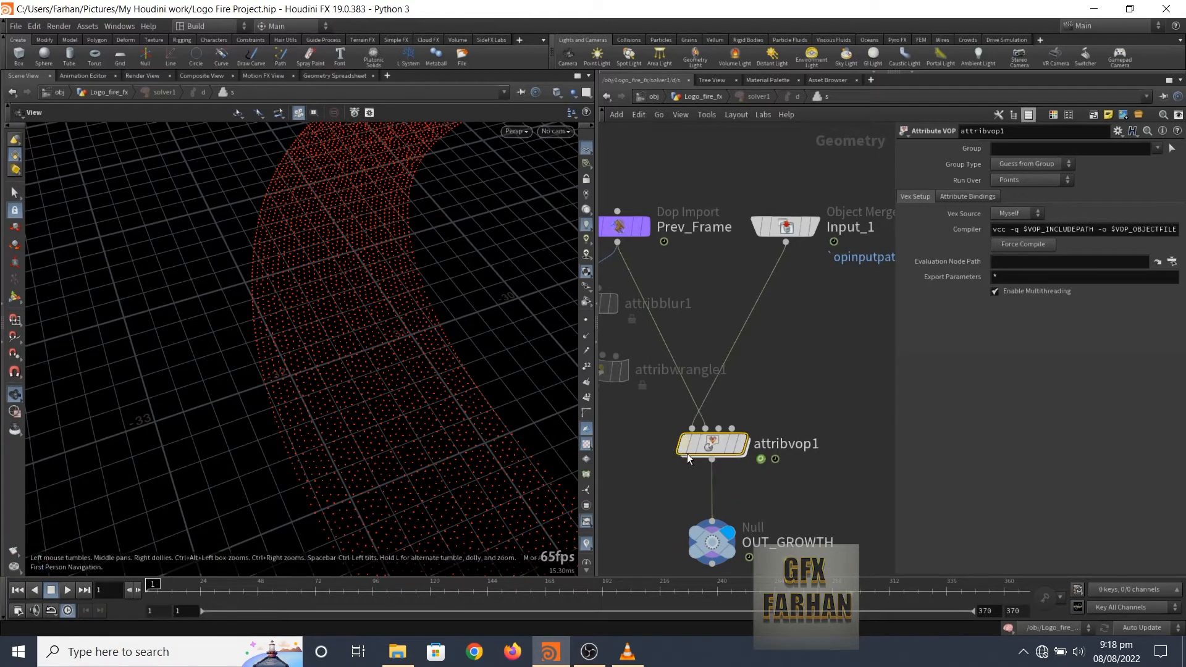
{"action": "mouse_move", "coordinate": [714, 449]}
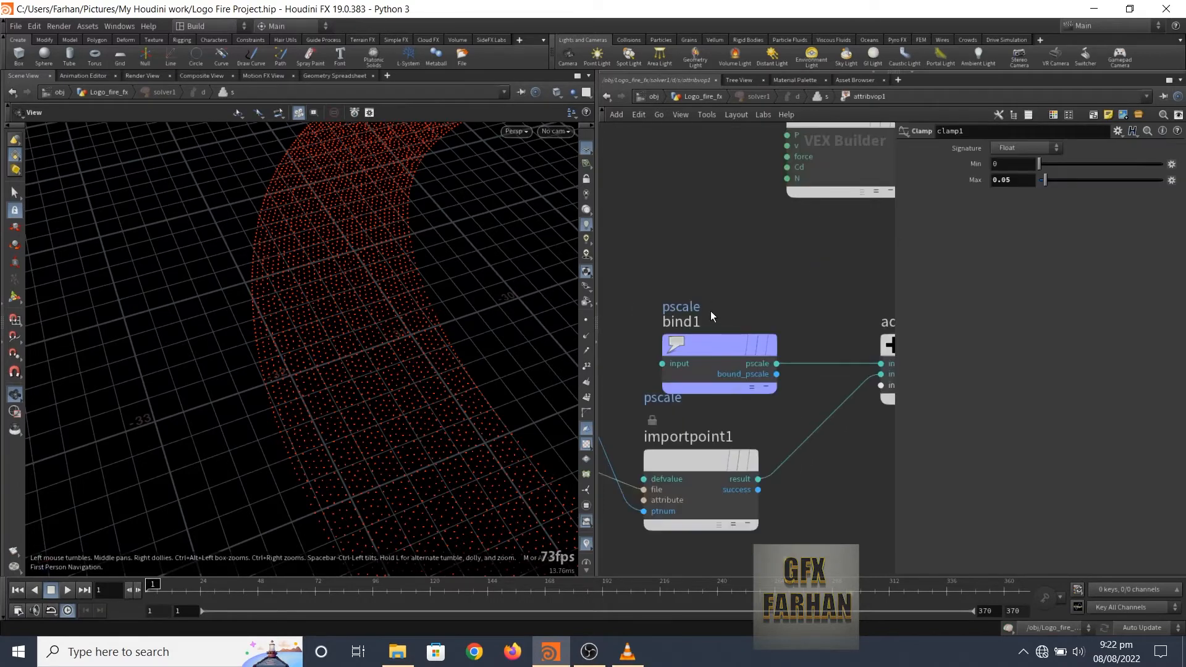
{"action": "mouse_move", "coordinate": [722, 343]}
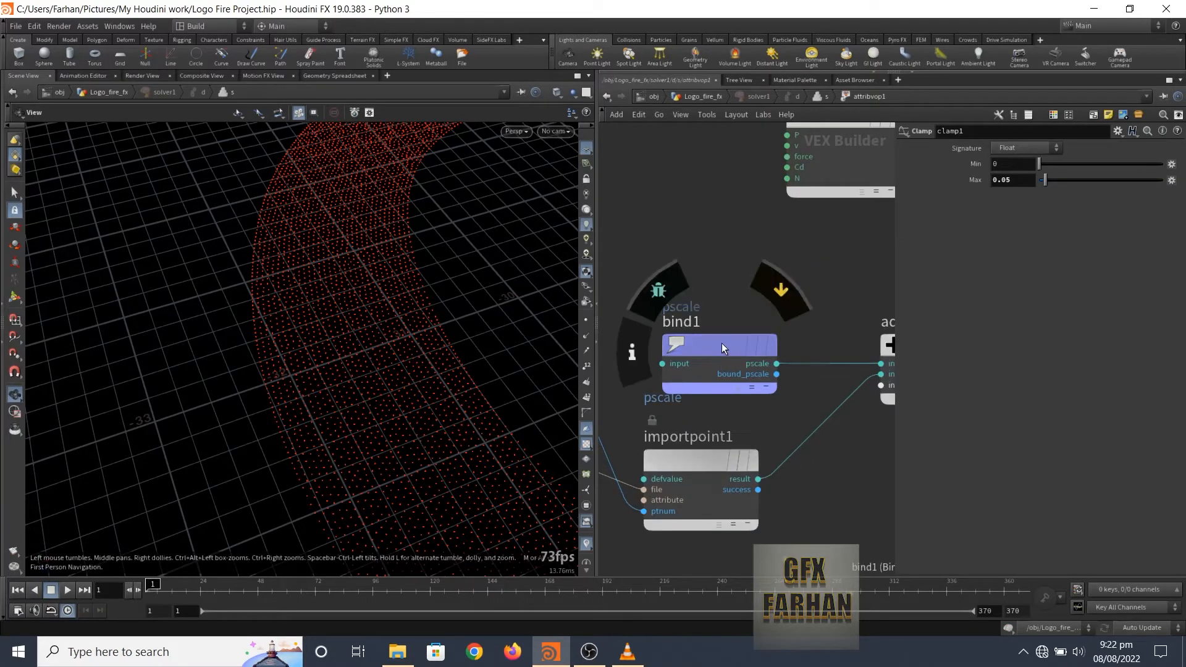
{"action": "left_click", "coordinate": [705, 347]}
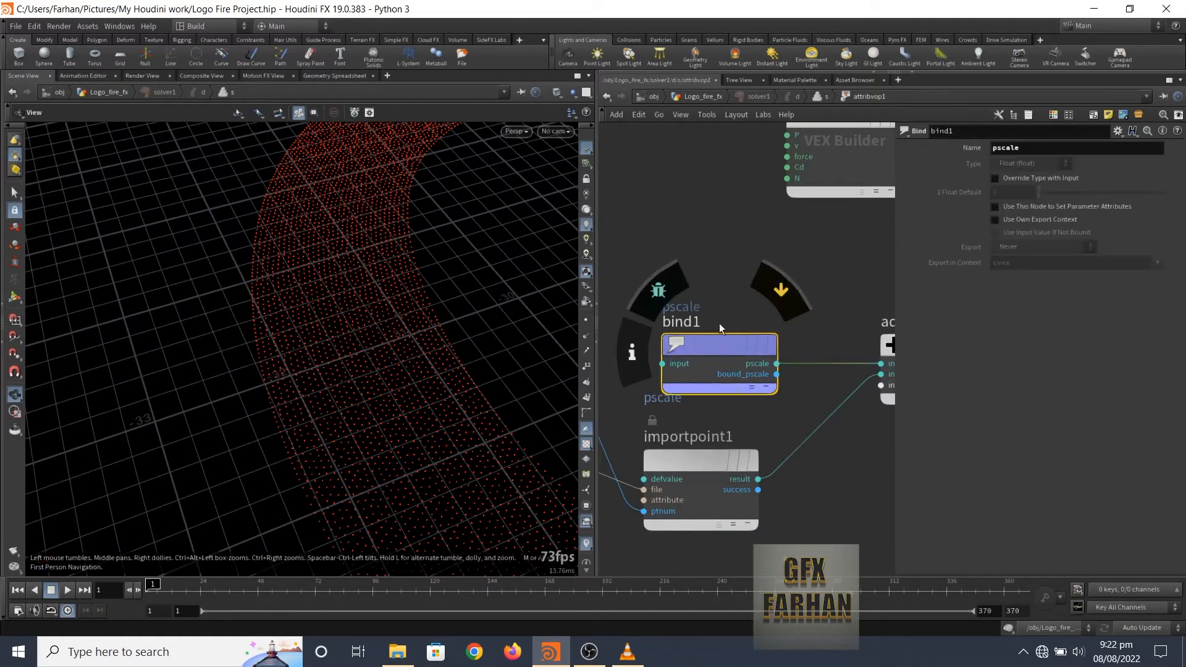
{"action": "key", "text": "Tab"}
{"action": "type", "text": "bind"}
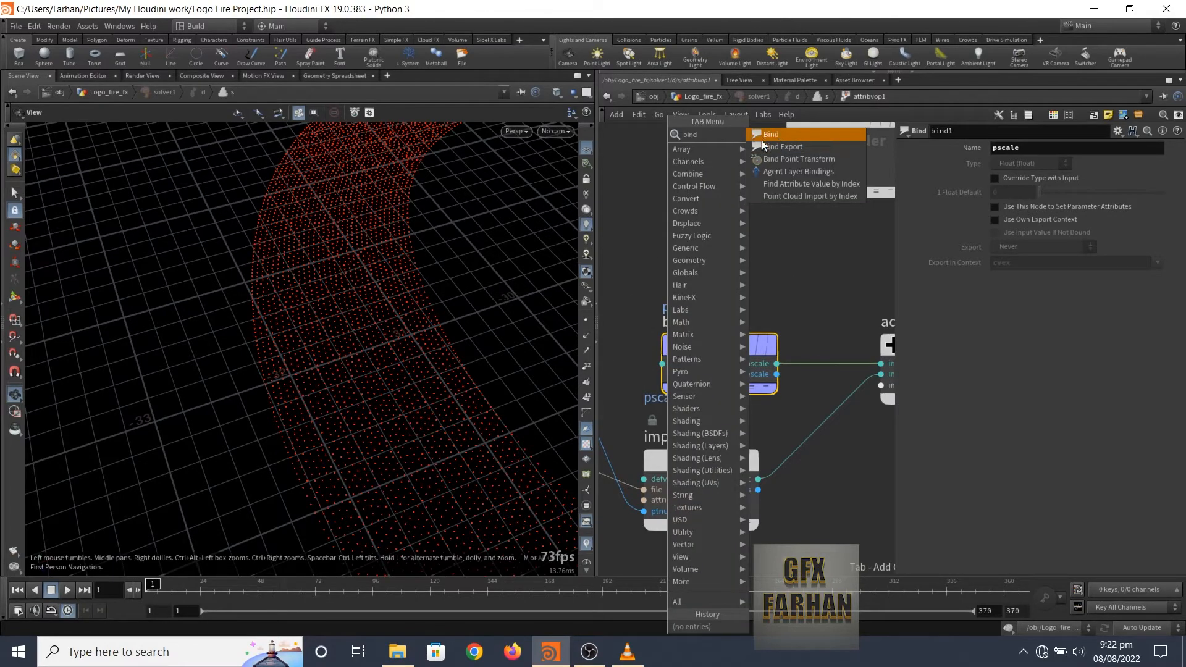
{"action": "left_click", "coordinate": [830, 313]}
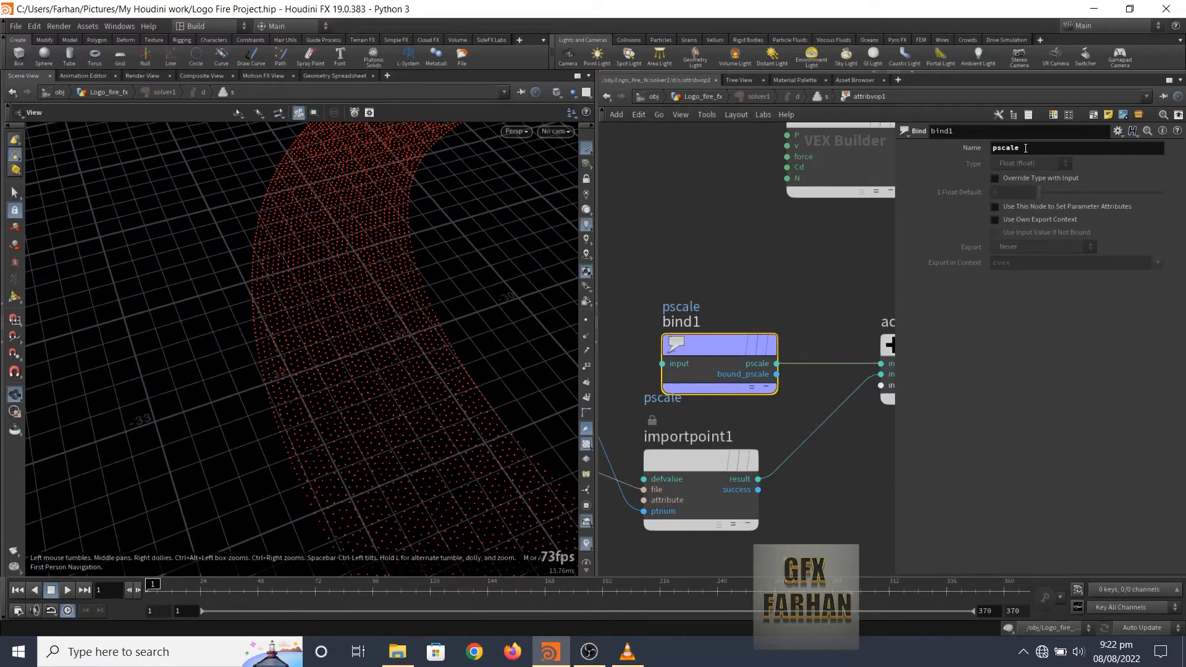
Step: Show the parameters of bind2, the pscale output at the end of the VOP chain
{"action": "scroll", "coordinate": [803, 501], "scroll_direction": "down", "scroll_amount": 6}
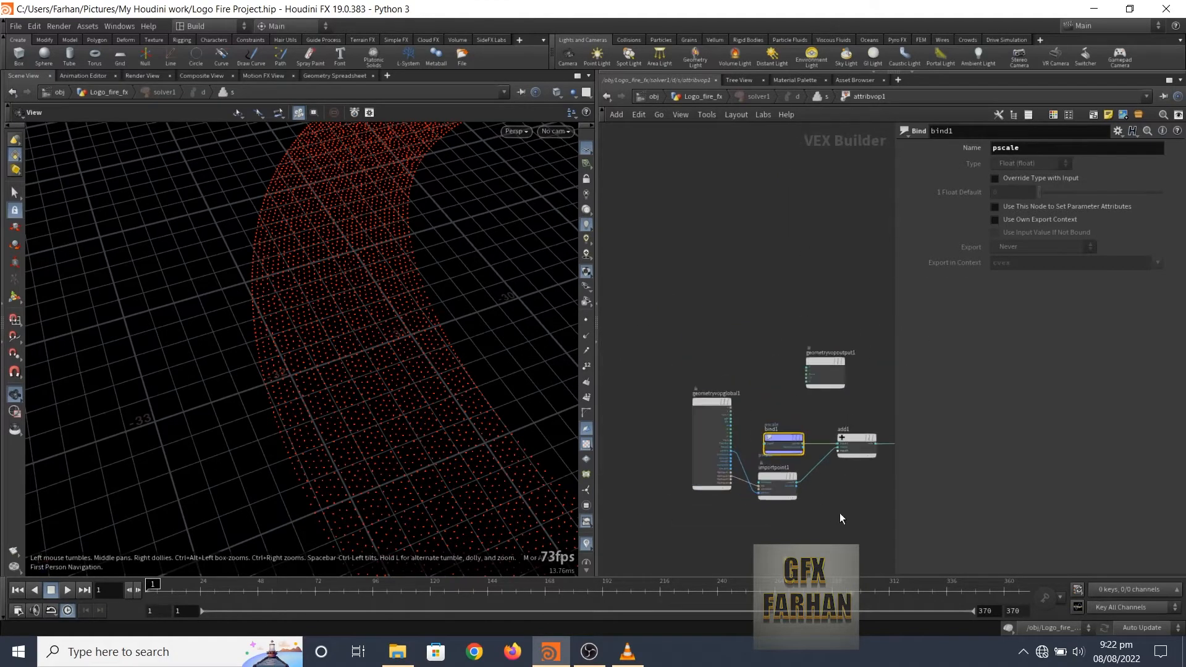
{"action": "middle_click_drag", "start_coordinate": [865, 512], "coordinate": [654, 503]}
{"action": "scroll", "coordinate": [772, 434], "scroll_direction": "up", "scroll_amount": 6}
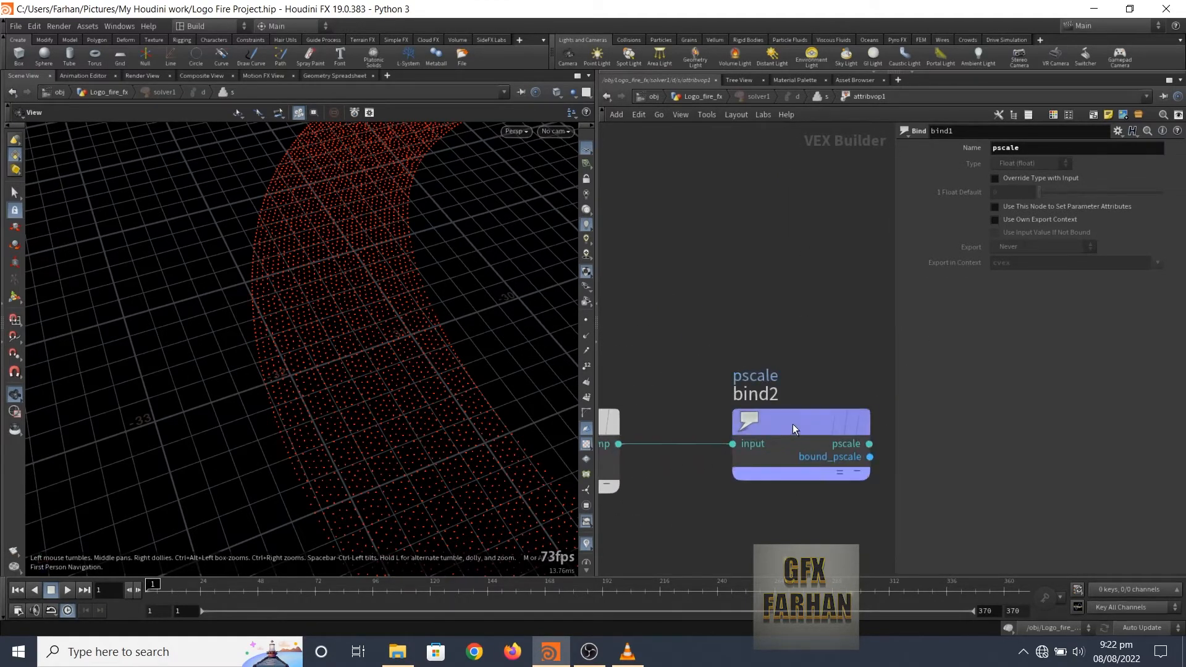
{"action": "left_click", "coordinate": [792, 423]}
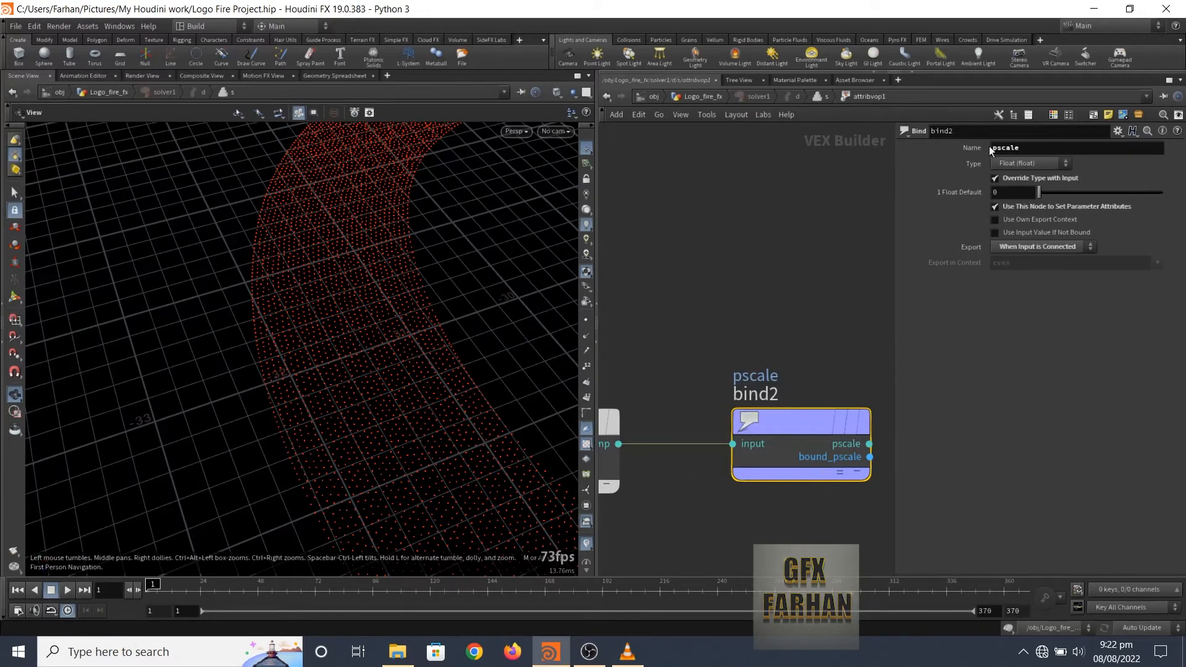
Step: Return to the start of the VOP chain and show the parameters of importpoint1
{"action": "scroll", "coordinate": [846, 368], "scroll_direction": "down", "scroll_amount": 5}
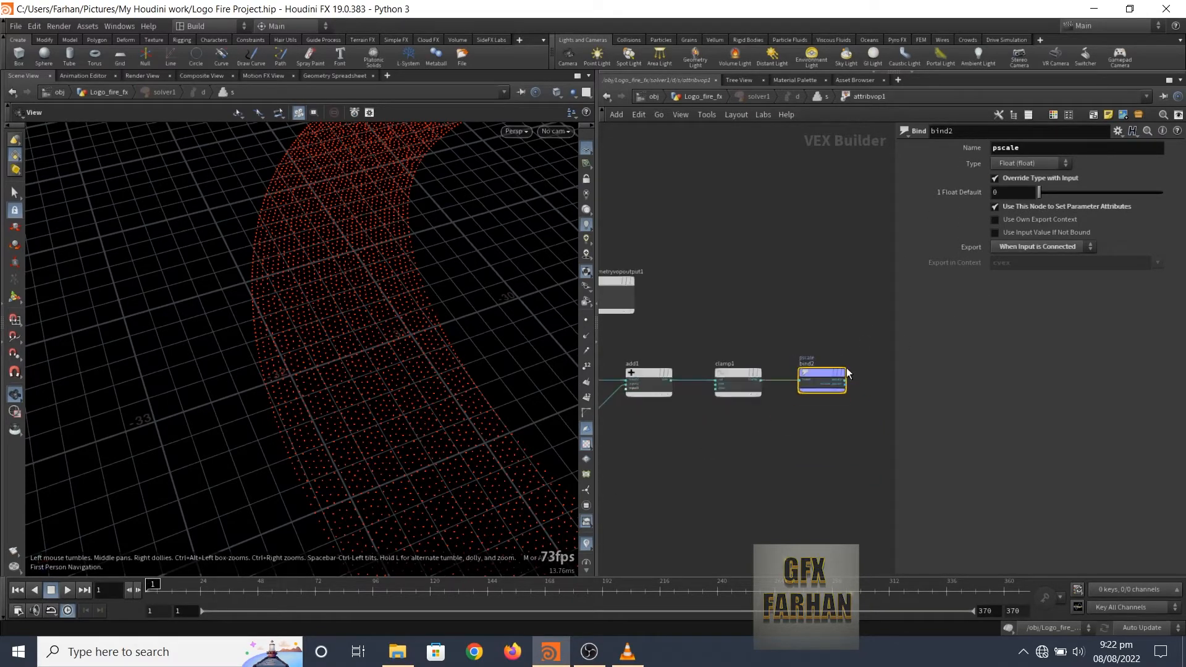
{"action": "scroll", "coordinate": [646, 445], "scroll_direction": "up", "scroll_amount": 2}
{"action": "scroll", "coordinate": [681, 465], "scroll_direction": "up", "scroll_amount": 4}
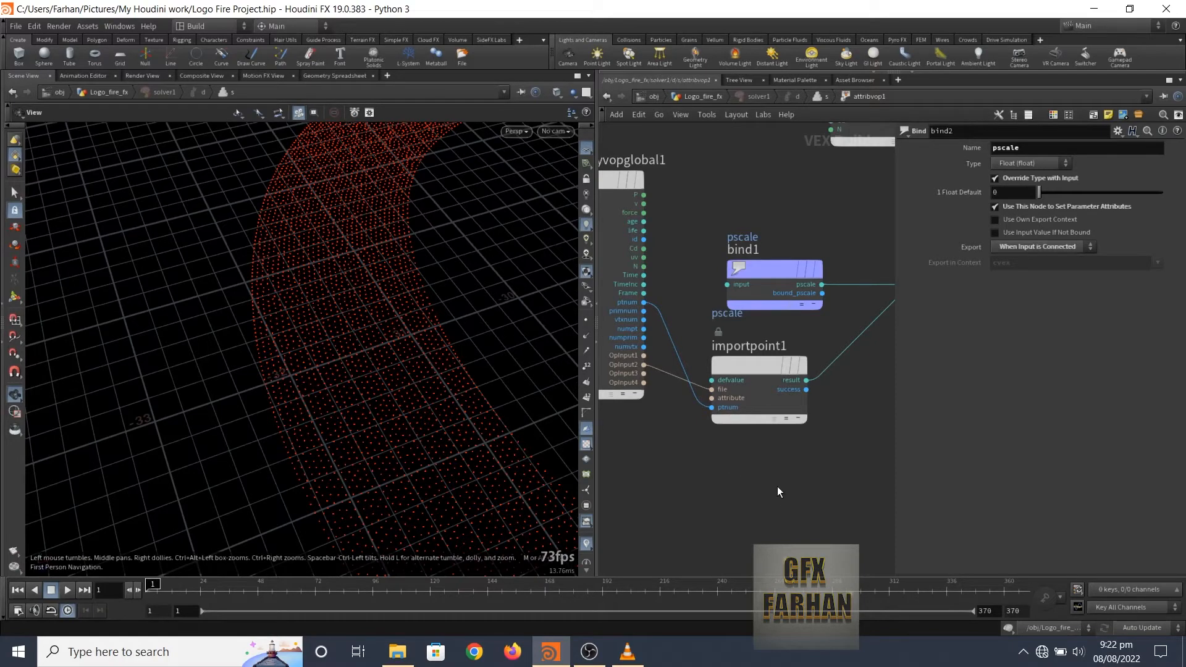
{"action": "mouse_move", "coordinate": [776, 268]}
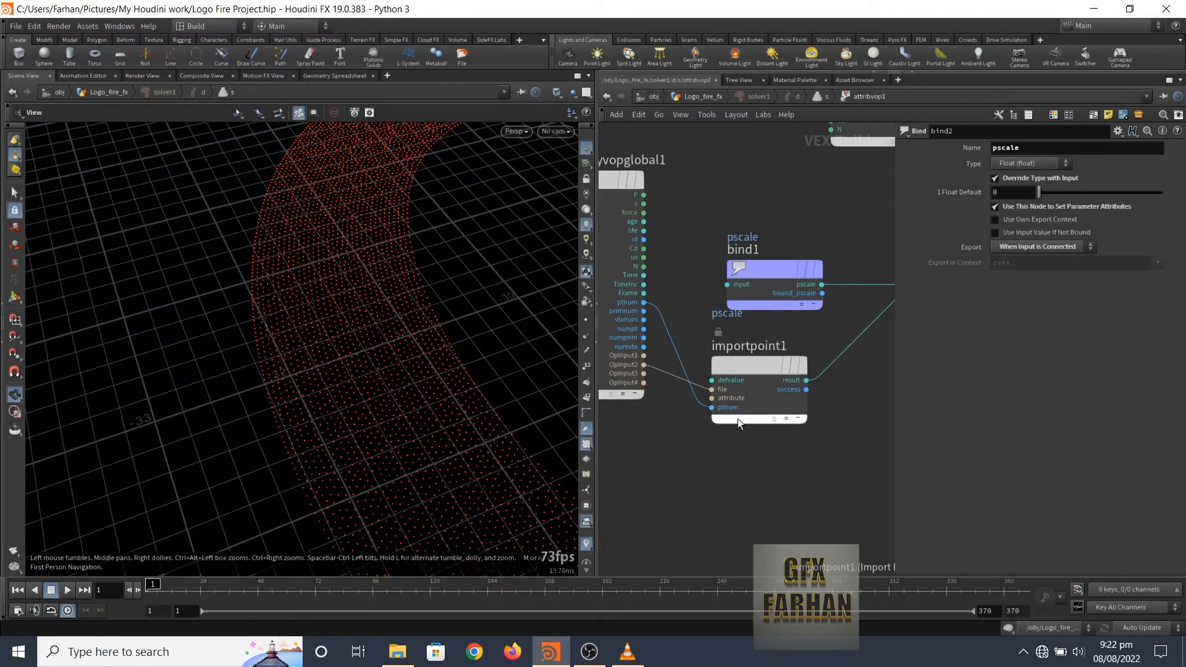
{"action": "scroll", "coordinate": [692, 380], "scroll_direction": "up", "scroll_amount": 2}
{"action": "mouse_move", "coordinate": [733, 368]}
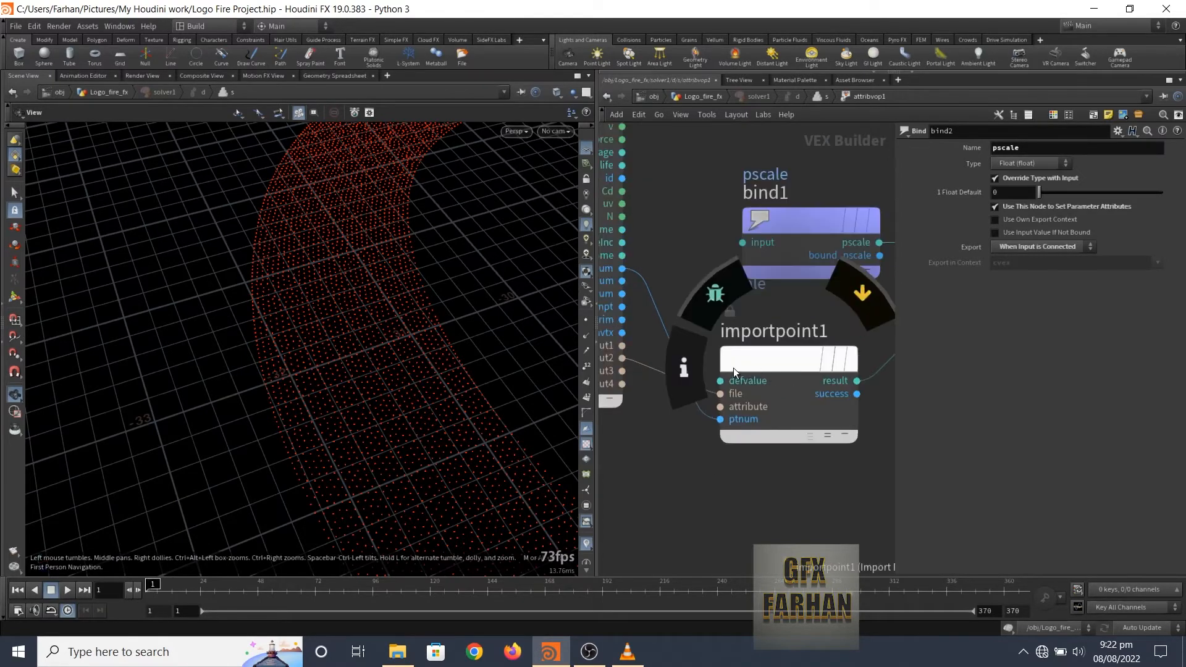
{"action": "left_click", "coordinate": [768, 357]}
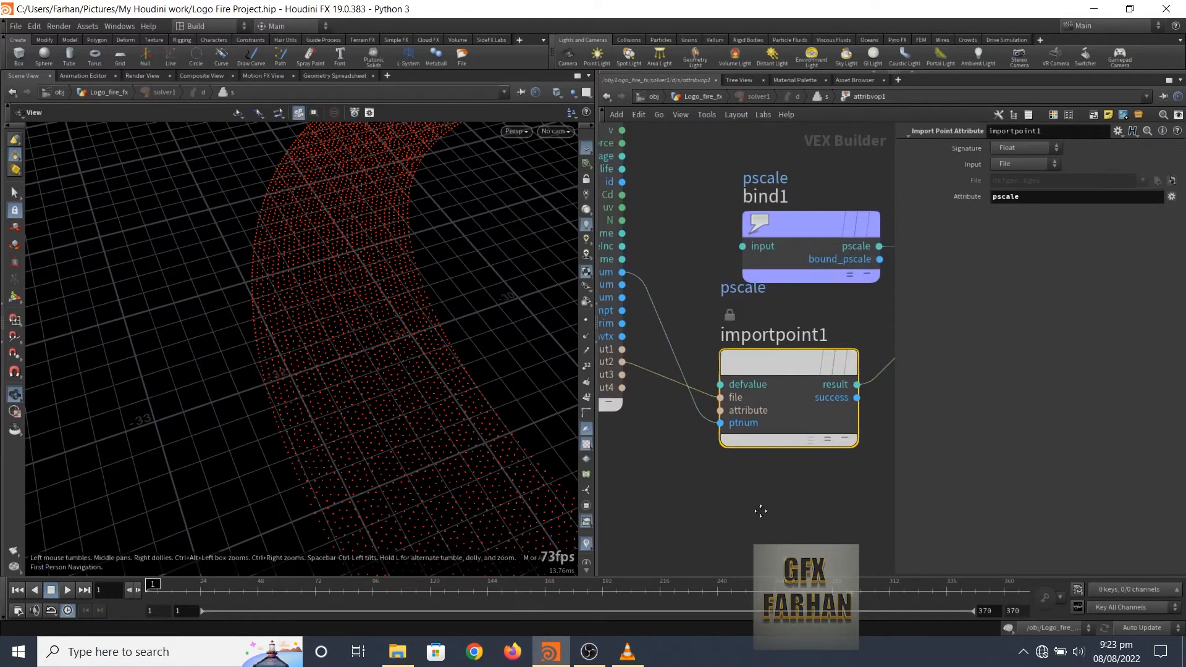
Step: Trace the importpoint1 wiring from OpInput2 and ptnum through to add1, and show the input list of add1
{"action": "scroll", "coordinate": [660, 425], "scroll_direction": "up", "scroll_amount": 3}
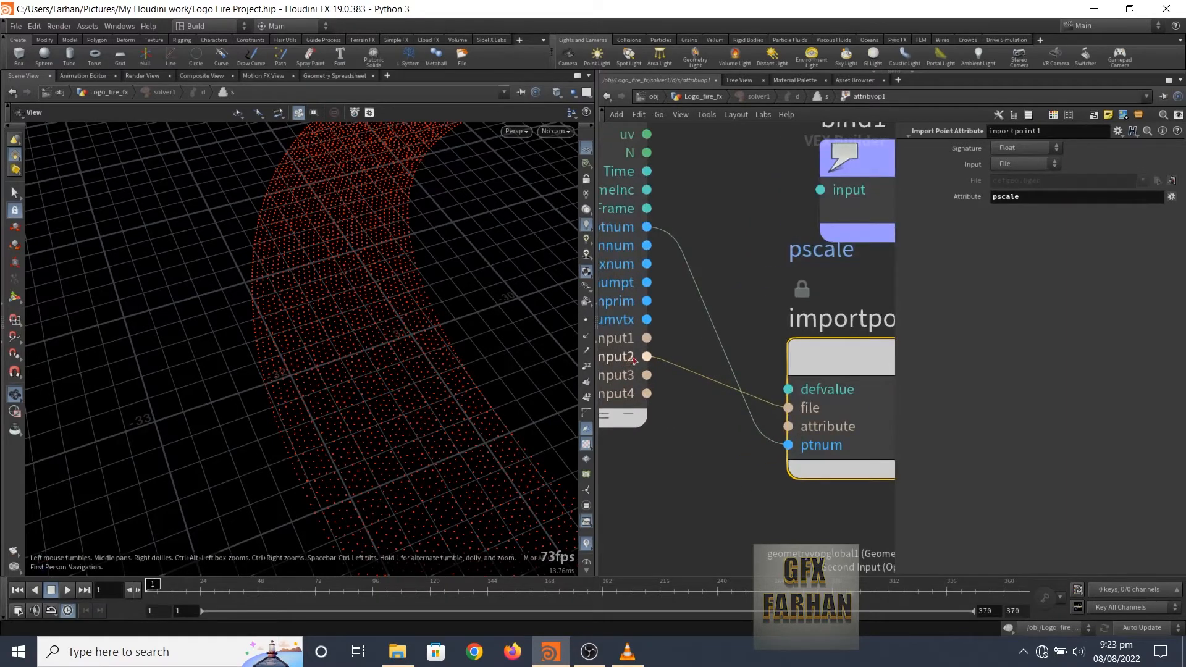
{"action": "scroll", "coordinate": [633, 360], "scroll_direction": "down", "scroll_amount": 2}
{"action": "scroll", "coordinate": [642, 339], "scroll_direction": "up", "scroll_amount": 2}
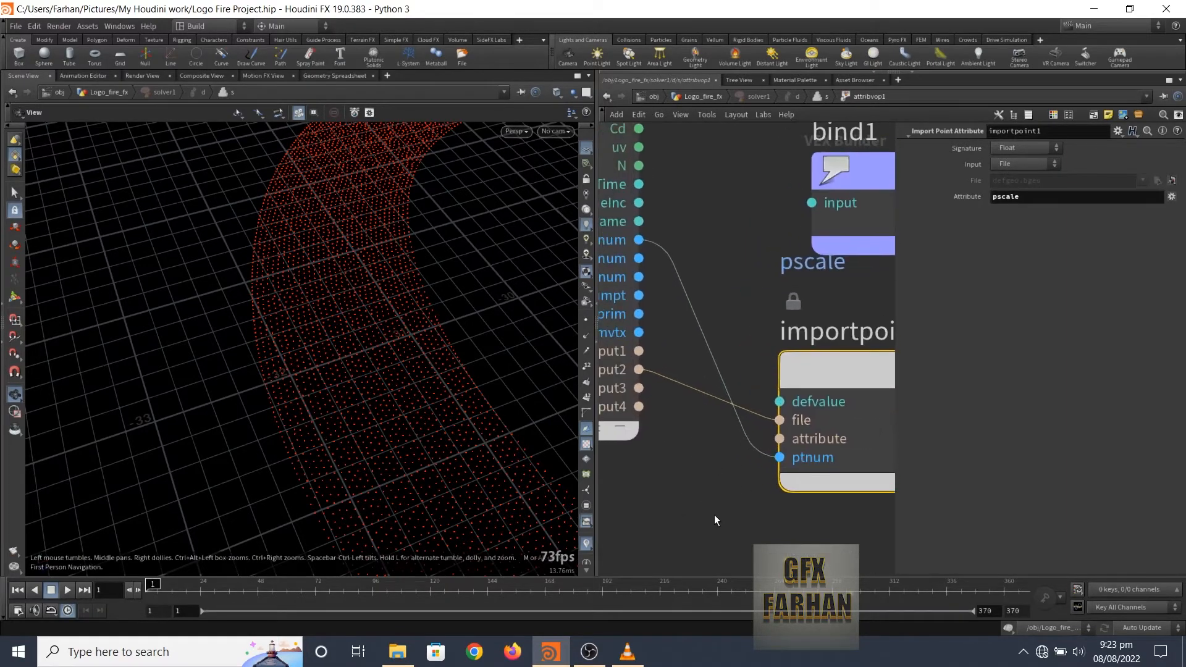
{"action": "middle_click_drag", "start_coordinate": [661, 283], "coordinate": [723, 298]}
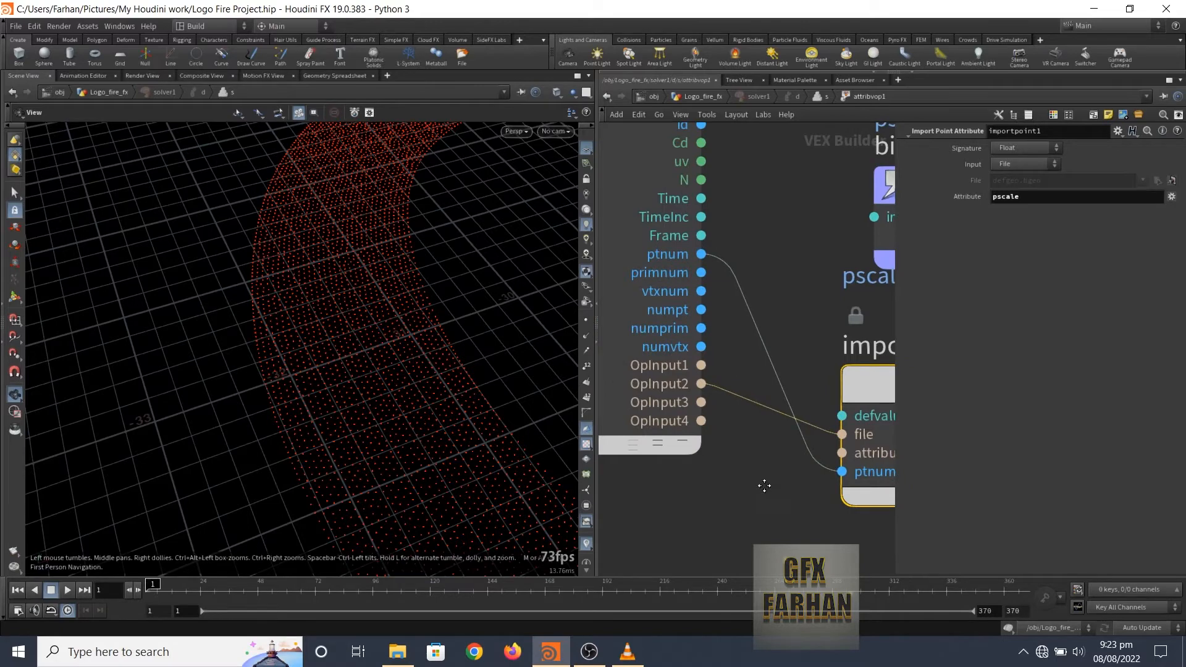
{"action": "middle_click_drag", "start_coordinate": [762, 484], "coordinate": [629, 432]}
{"action": "middle_click_drag", "start_coordinate": [801, 431], "coordinate": [625, 443]}
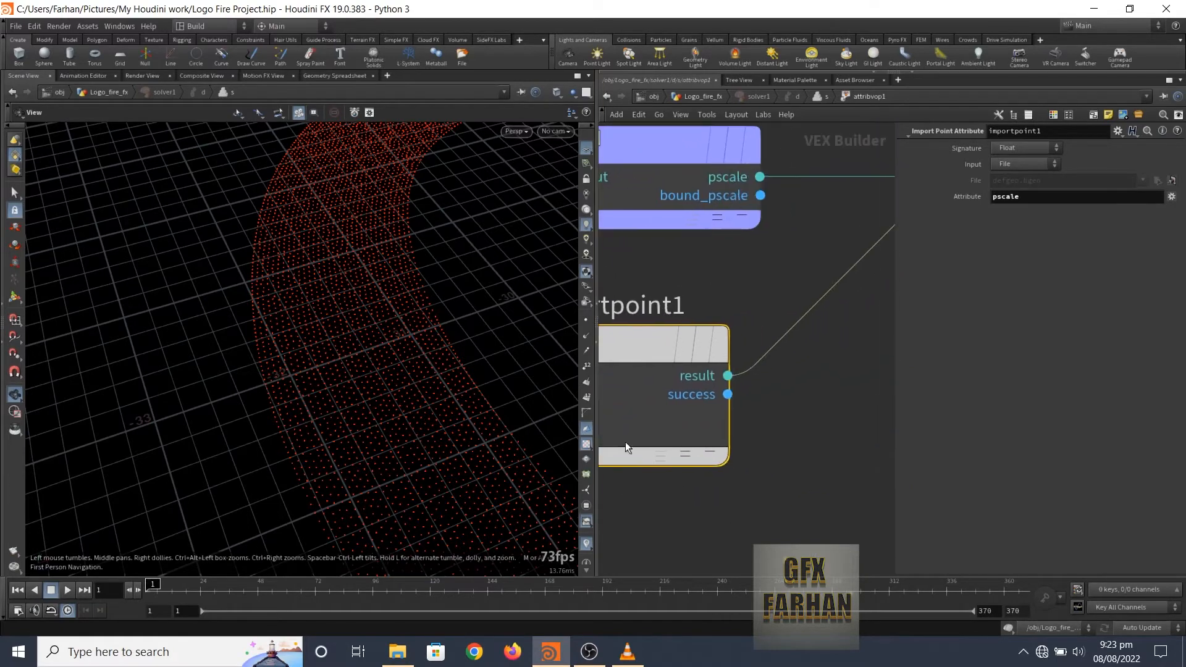
{"action": "middle_click_drag", "start_coordinate": [673, 508], "coordinate": [730, 499]}
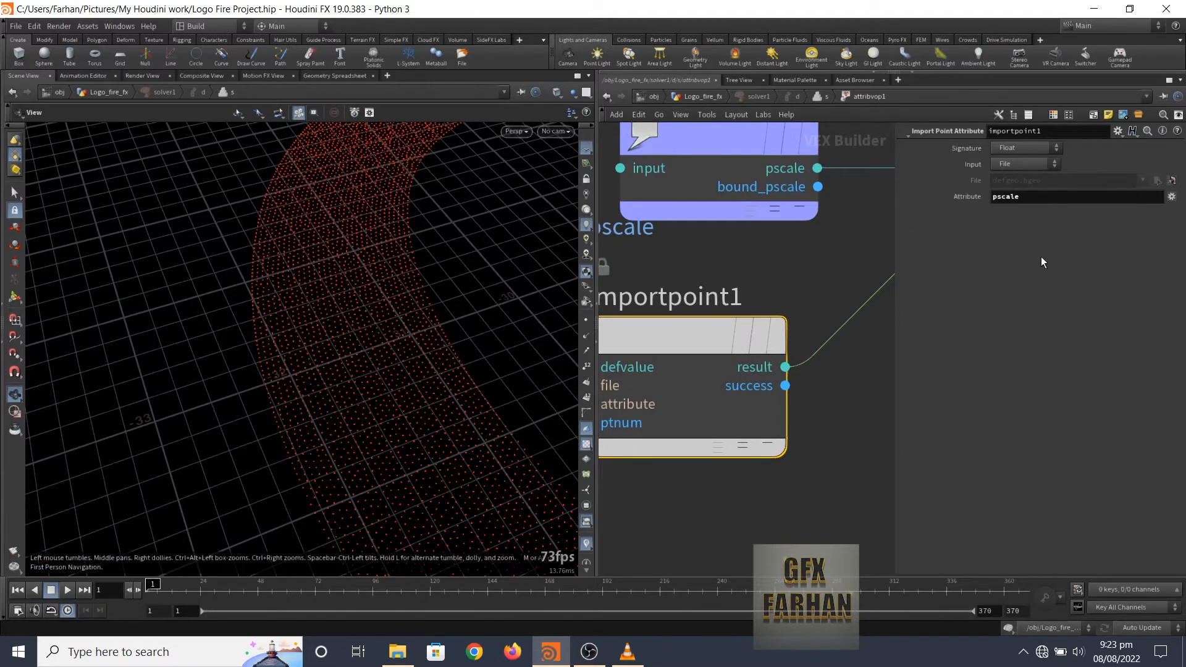
{"action": "scroll", "coordinate": [753, 328], "scroll_direction": "down", "scroll_amount": 5}
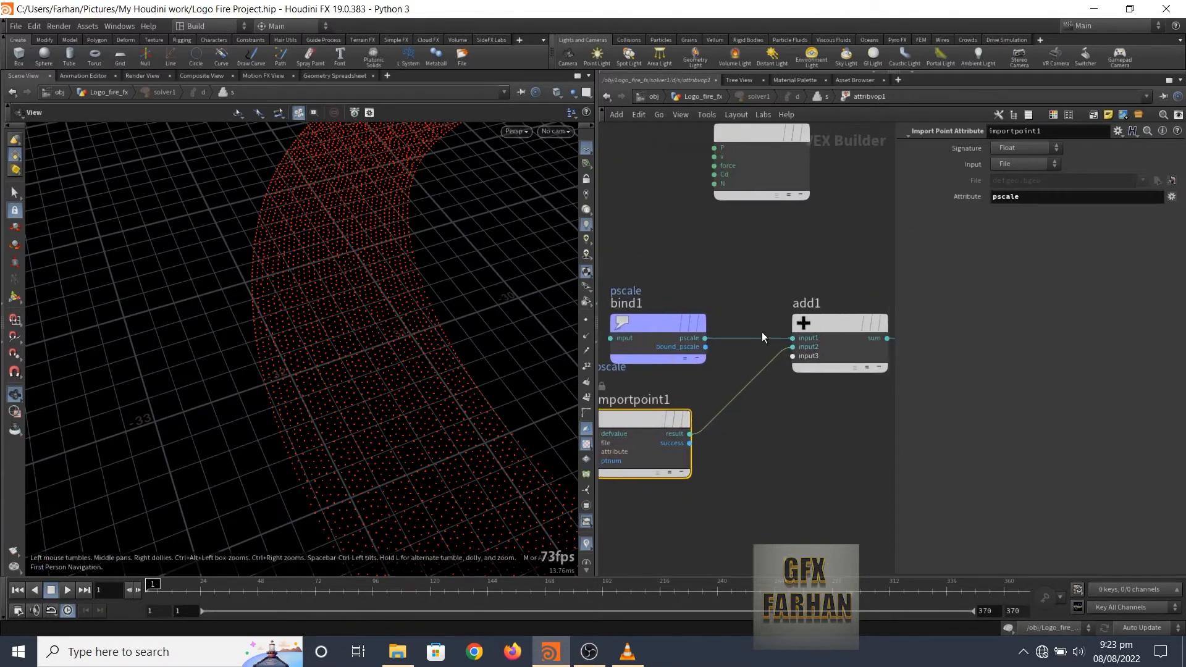
{"action": "left_click", "coordinate": [827, 324]}
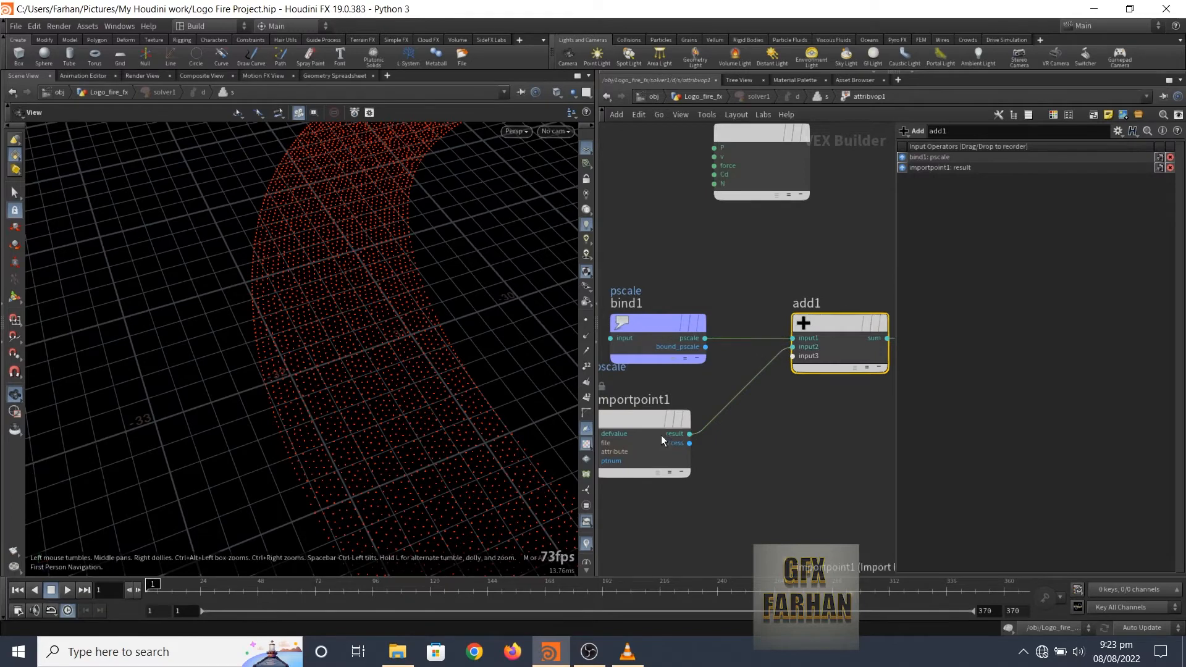
Step: Follow the VOP chain from the bind1 and importpoint1 outputs through the add1 sum into clamp1 and bind2
{"action": "mouse_move", "coordinate": [674, 425]}
{"action": "mouse_move", "coordinate": [673, 348]}
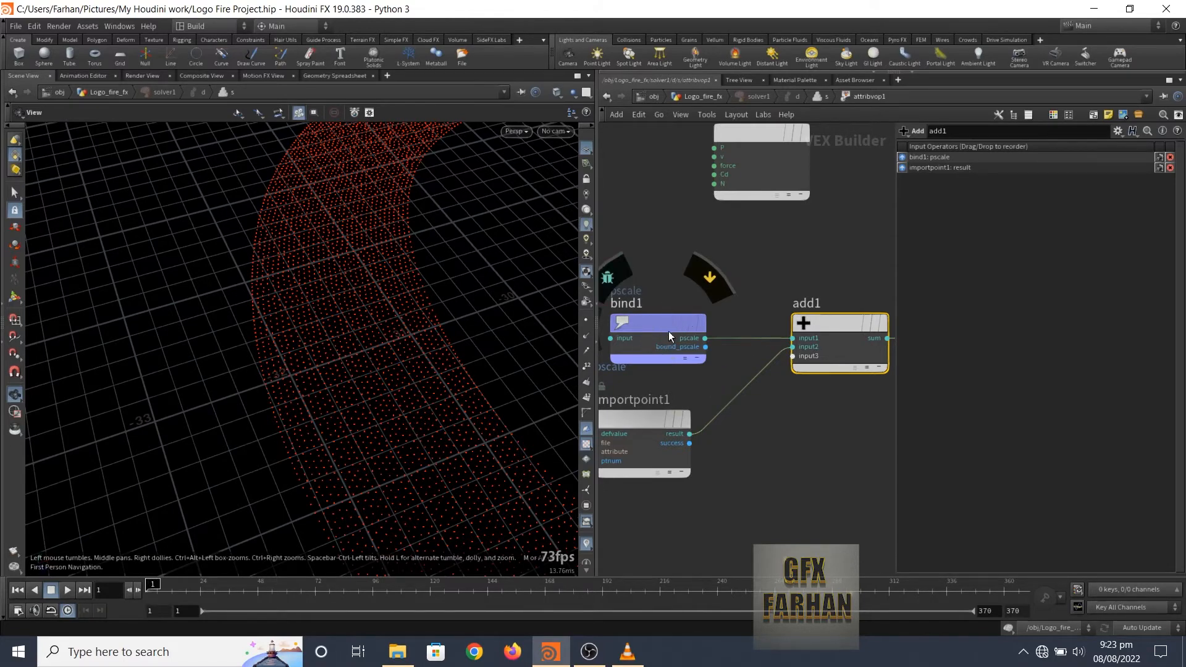
{"action": "middle_click_drag", "start_coordinate": [758, 416], "coordinate": [709, 423]}
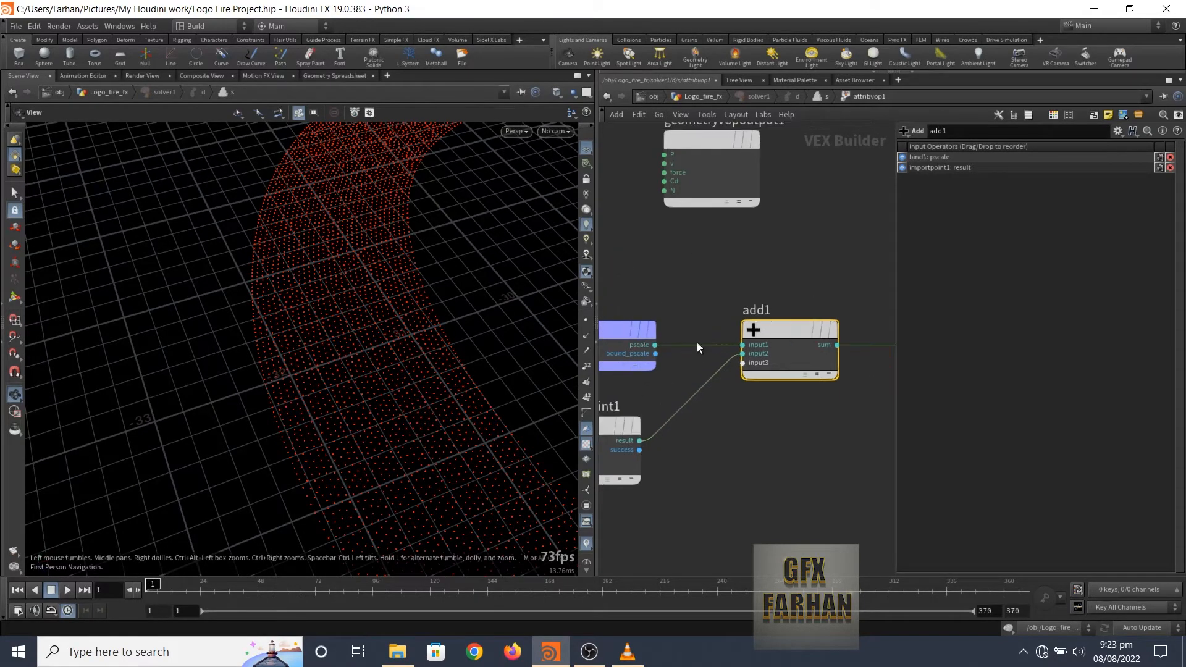
{"action": "middle_click_drag", "start_coordinate": [773, 394], "coordinate": [751, 440]}
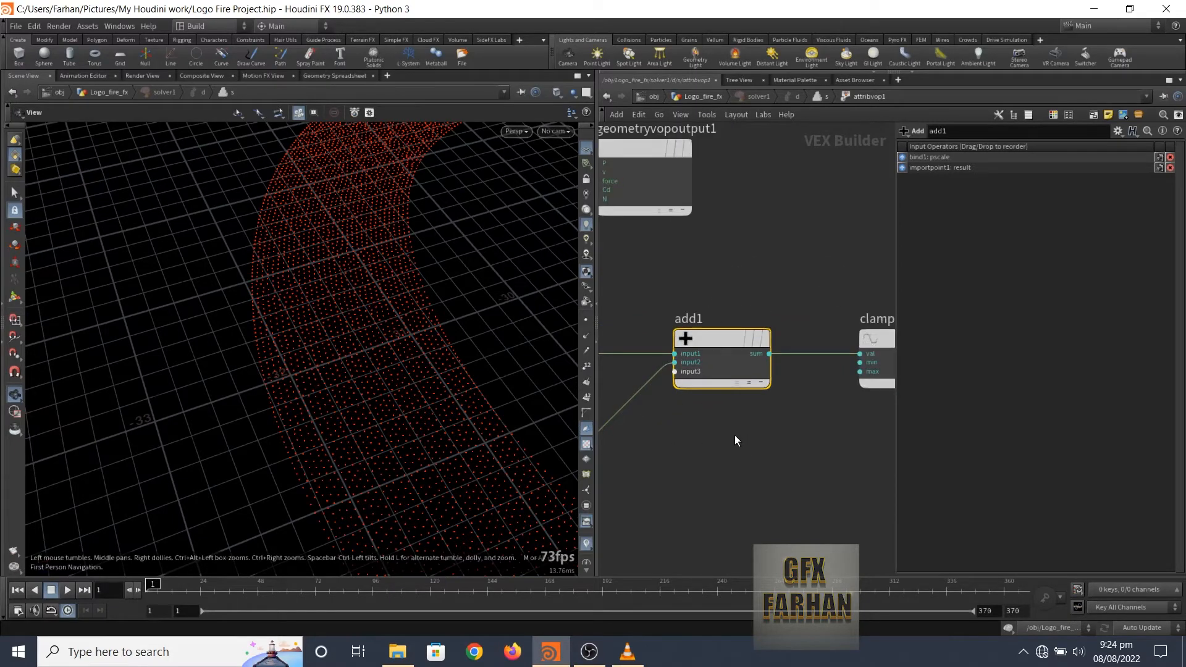
{"action": "scroll", "coordinate": [824, 434], "scroll_direction": "down", "scroll_amount": 3}
{"action": "middle_click_drag", "start_coordinate": [824, 434], "coordinate": [674, 402]}
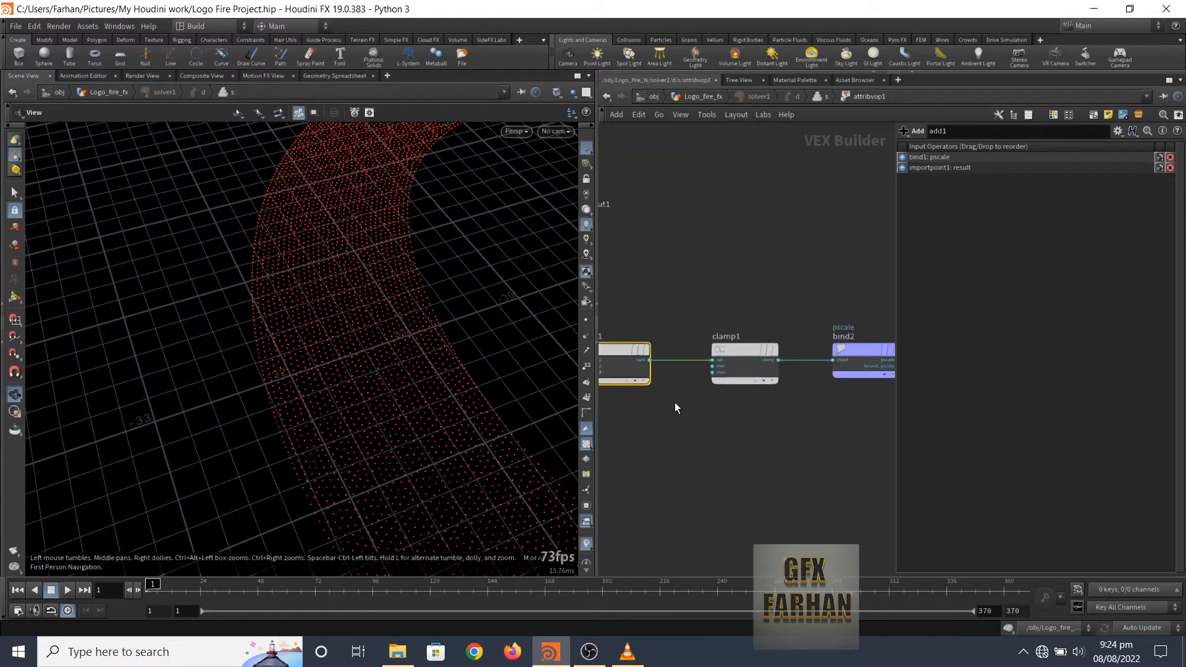
{"action": "scroll", "coordinate": [765, 420], "scroll_direction": "up", "scroll_amount": 2}
{"action": "middle_click_drag", "start_coordinate": [688, 457], "coordinate": [731, 454]}
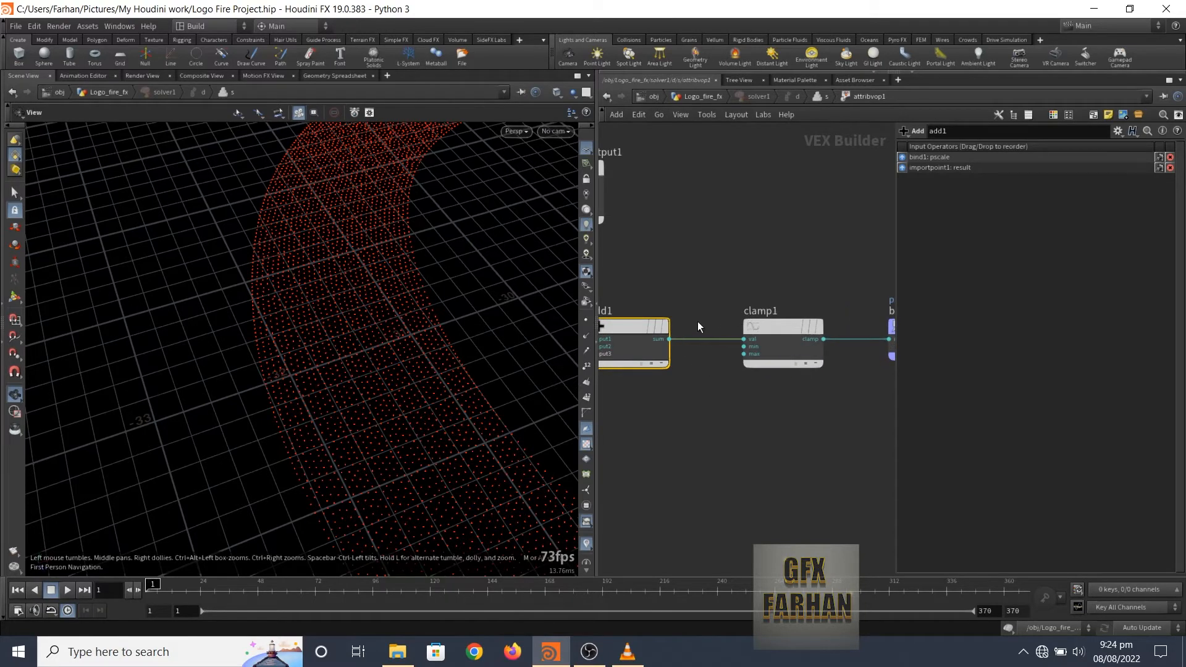
Step: Go back up to the Logo_fire_fx network and show the parameters of attribrandomize1
{"action": "left_click", "coordinate": [695, 97]}
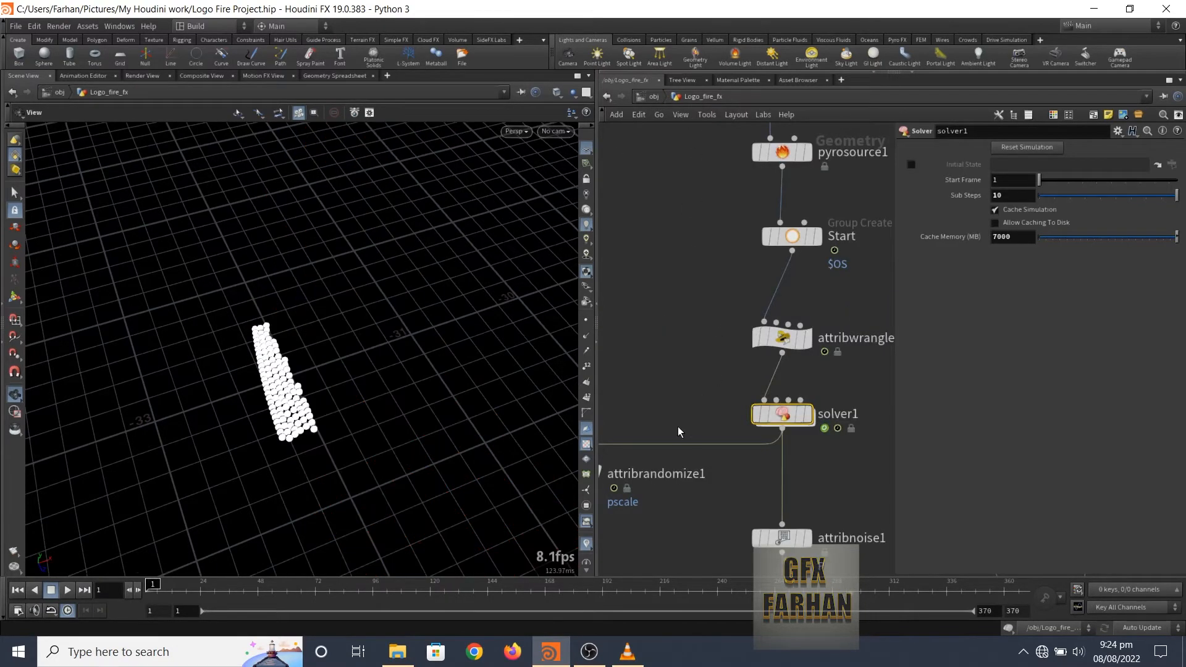
{"action": "scroll", "coordinate": [685, 383], "scroll_direction": "down", "scroll_amount": 3}
{"action": "scroll", "coordinate": [675, 402], "scroll_direction": "up", "scroll_amount": 5}
{"action": "left_click", "coordinate": [675, 399]}
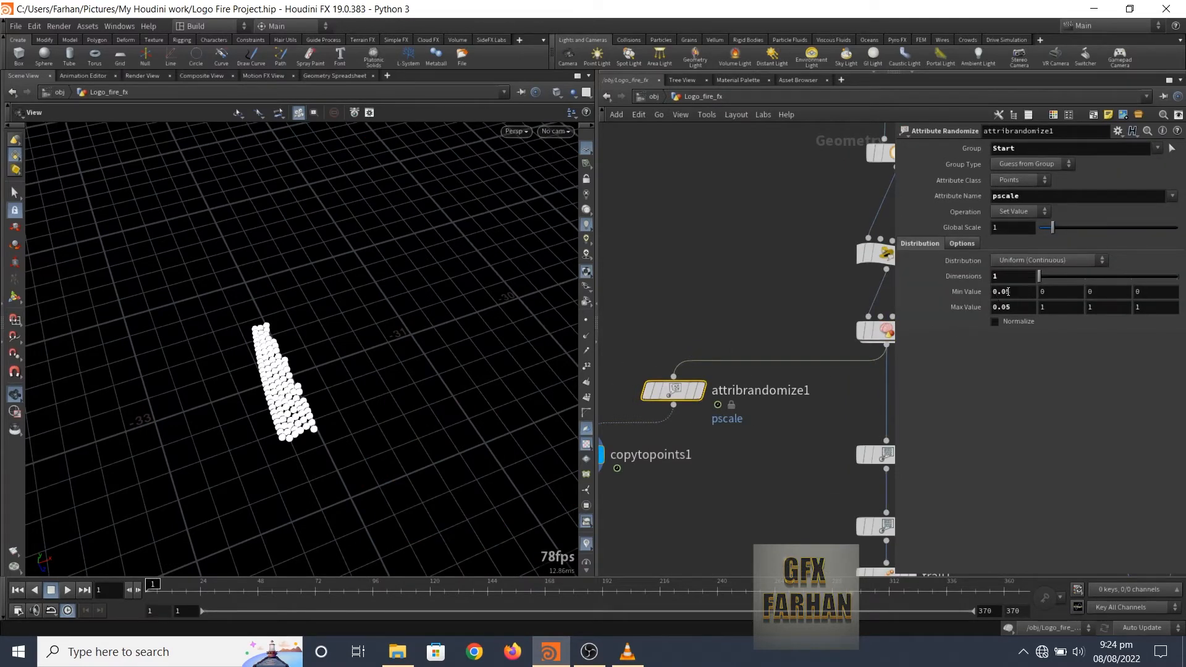
Step: Return to the attribvop1 network and show the min and max parameters of clamp1, followed by bind2
{"action": "middle_click_drag", "start_coordinate": [744, 465], "coordinate": [625, 483]}
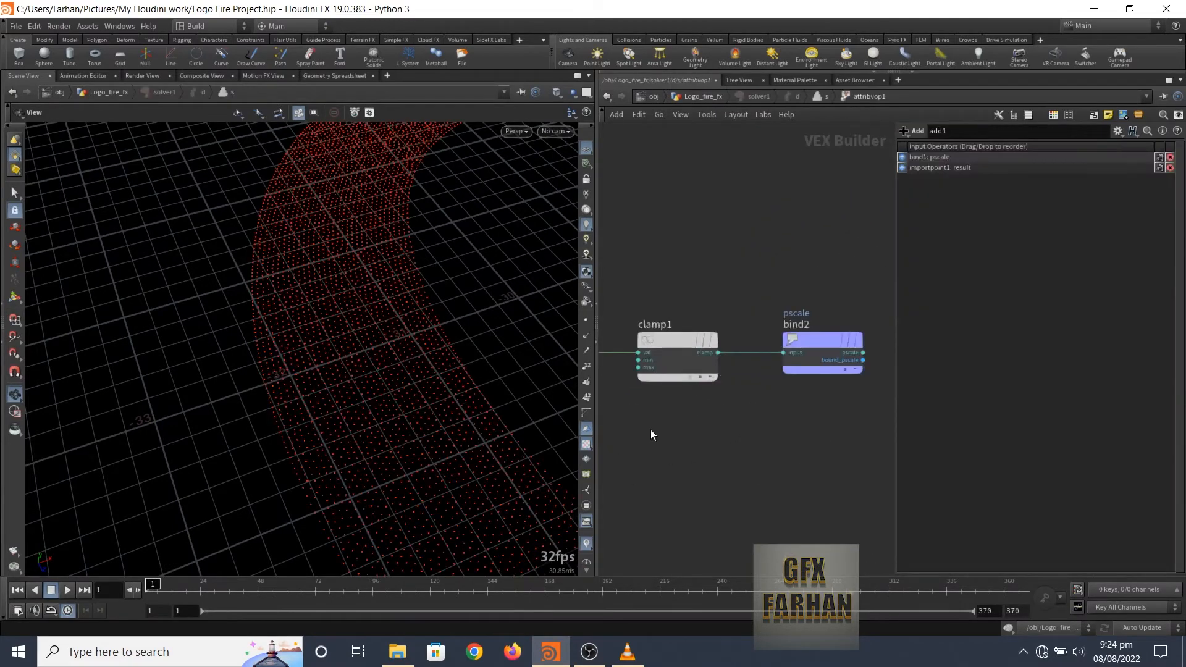
{"action": "middle_click_drag", "start_coordinate": [650, 428], "coordinate": [737, 417]}
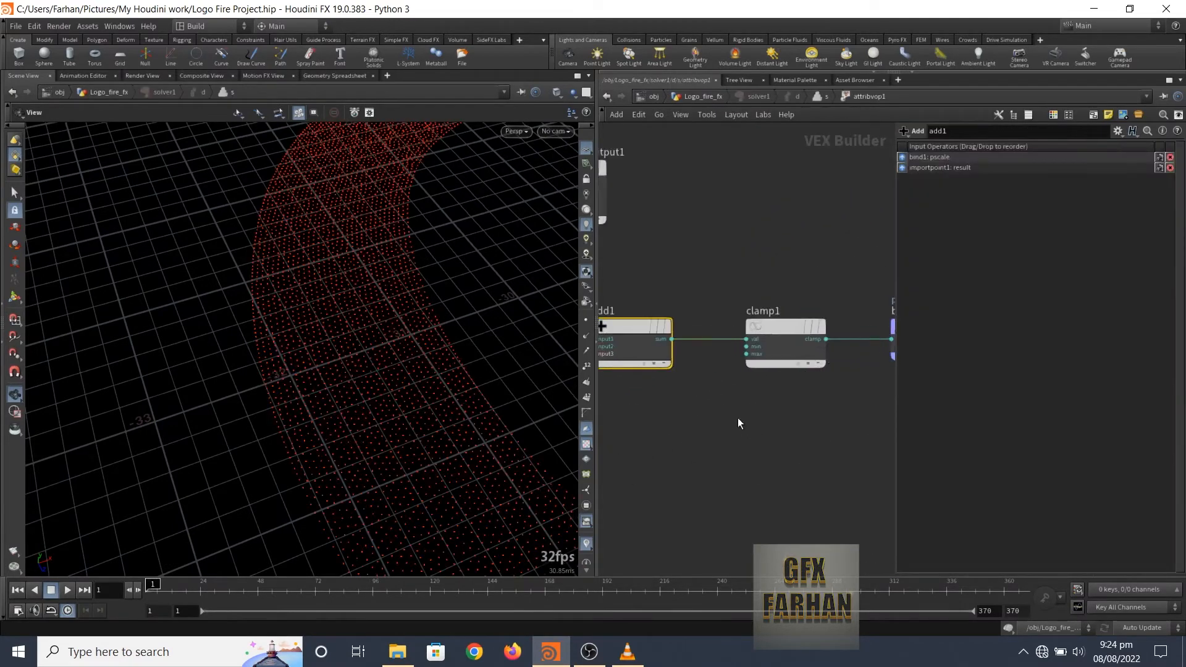
{"action": "left_click", "coordinate": [781, 320]}
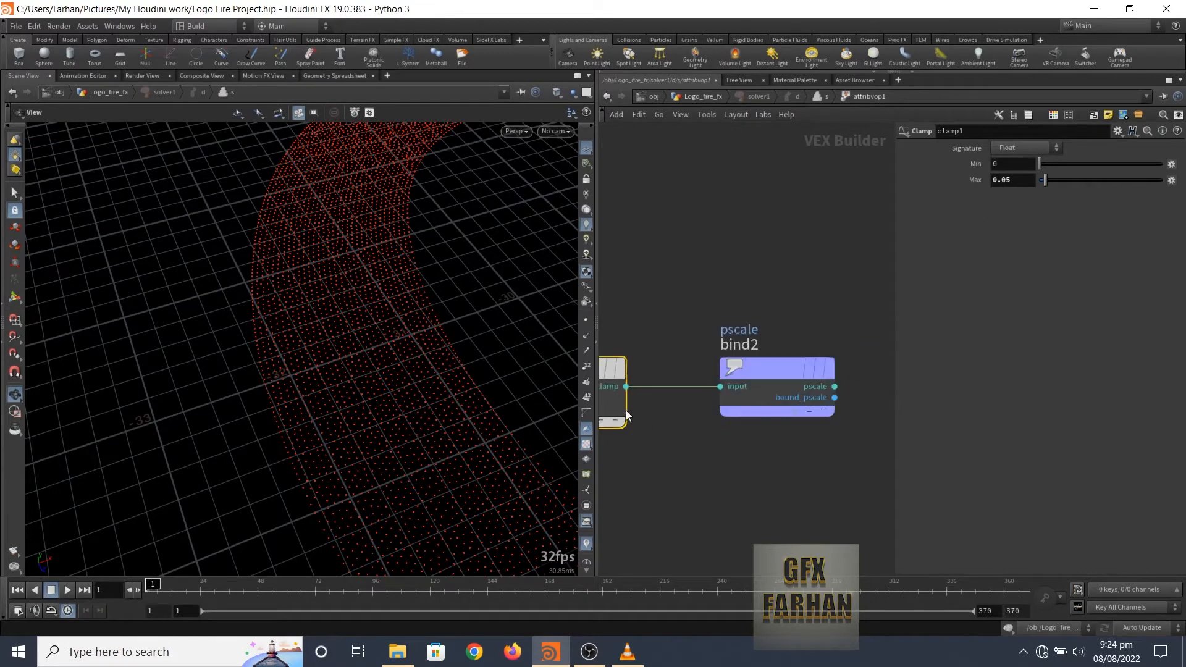
{"action": "left_click", "coordinate": [772, 362]}
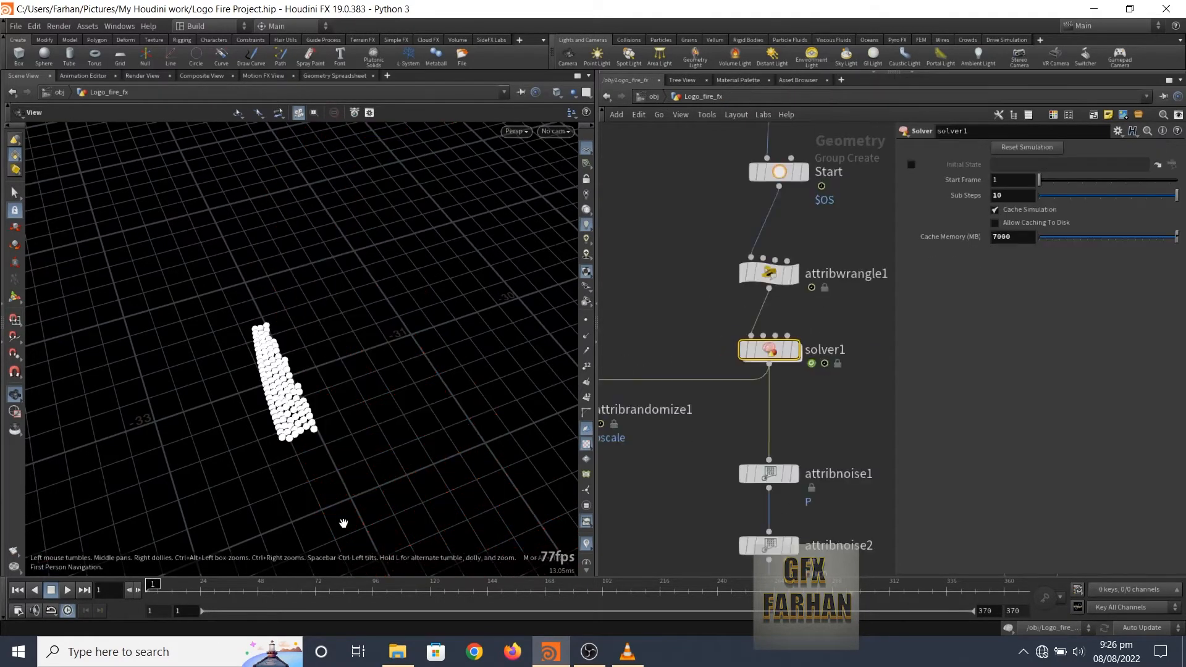
Step: Play the solver1 simulation in Logo_fire_fx, stop it and examine the starting points up close
{"action": "left_click", "coordinate": [67, 589]}
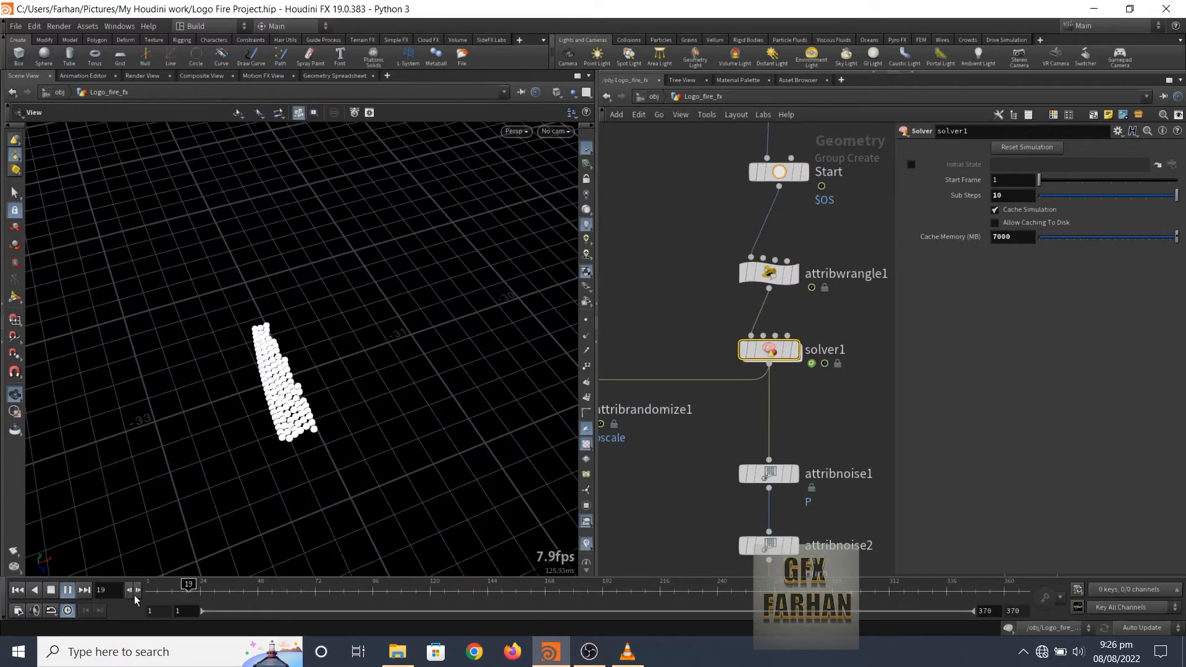
{"action": "left_click", "coordinate": [50, 590]}
{"action": "scroll", "coordinate": [314, 377], "scroll_direction": "up", "scroll_amount": 3}
{"action": "scroll", "coordinate": [314, 377], "scroll_direction": "up", "scroll_amount": 2}
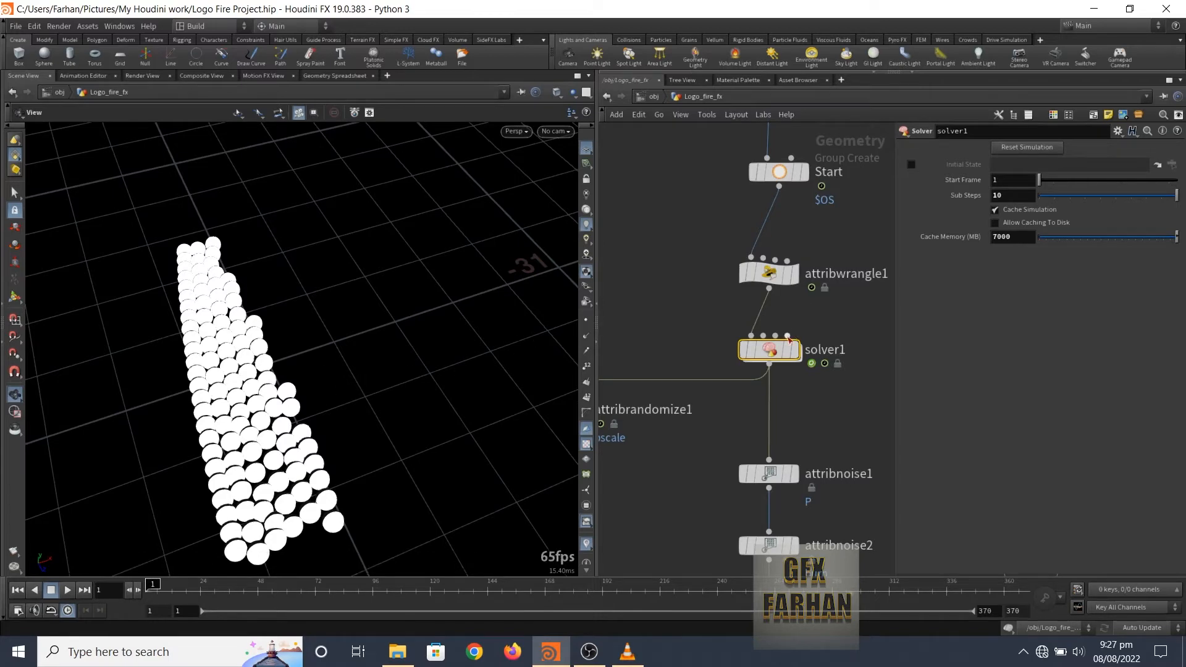
Step: Enter solver1, activate the bypassed attribblur1 and wire its output into the second input of attribvop1
{"action": "double_click", "coordinate": [769, 355]}
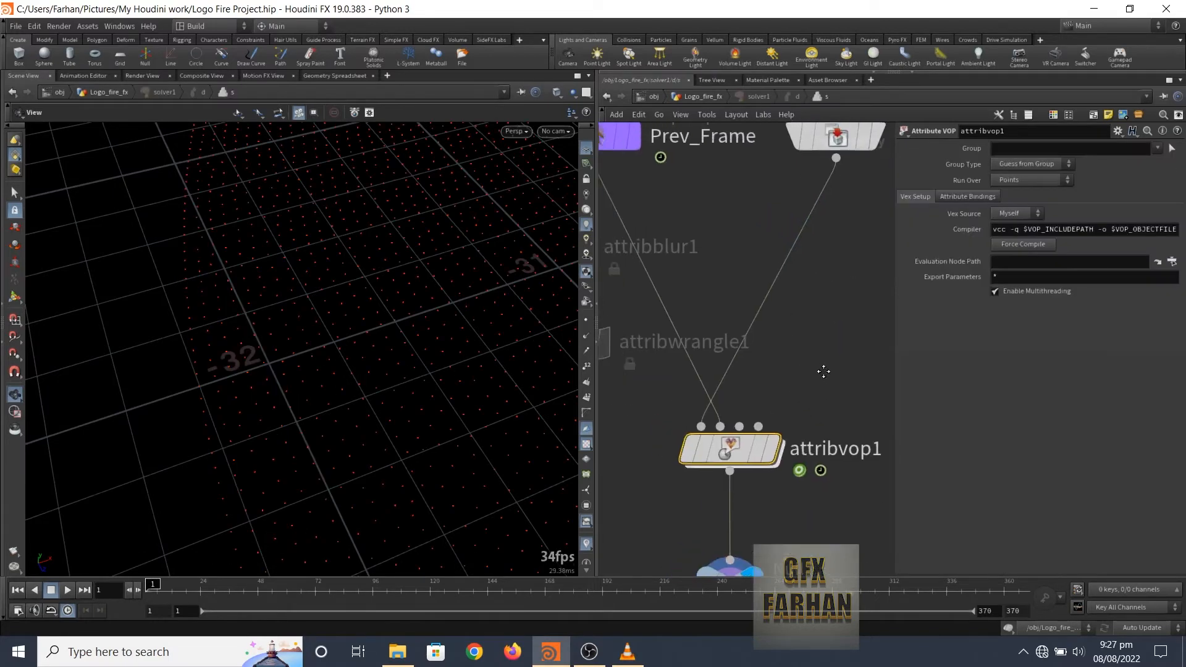
{"action": "middle_click_drag", "start_coordinate": [823, 371], "coordinate": [859, 406]}
{"action": "scroll", "coordinate": [688, 347], "scroll_direction": "down", "scroll_amount": 3}
{"action": "scroll", "coordinate": [622, 298], "scroll_direction": "up", "scroll_amount": 2}
{"action": "middle_click_drag", "start_coordinate": [622, 298], "coordinate": [671, 345]}
{"action": "left_click", "coordinate": [671, 345]}
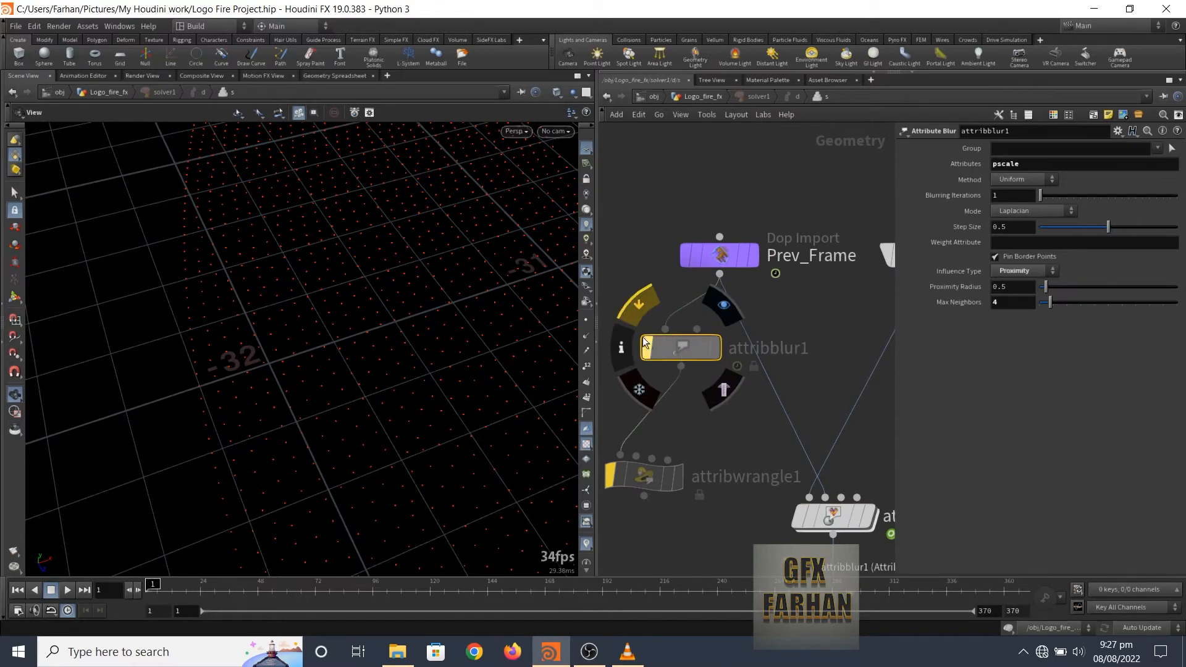
{"action": "left_click_drag", "start_coordinate": [680, 367], "coordinate": [825, 497]}
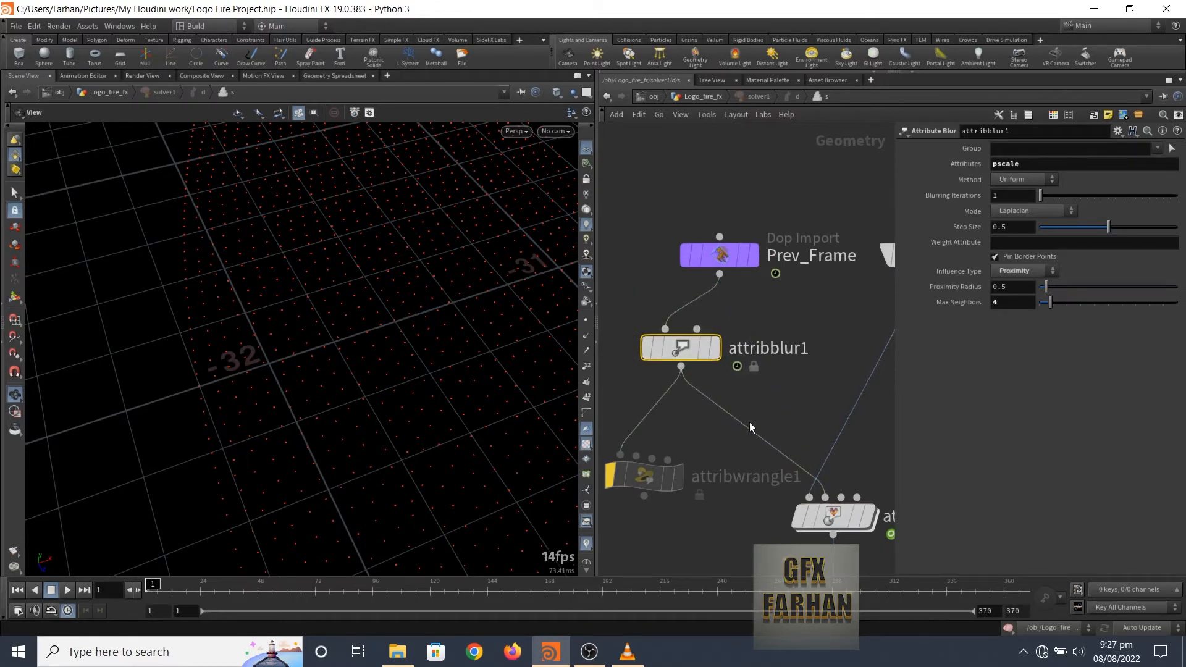
Step: Position attribblur1 directly beneath Prev_Frame and choose Proximity as its influence type
{"action": "left_click_drag", "start_coordinate": [682, 349], "coordinate": [721, 338]}
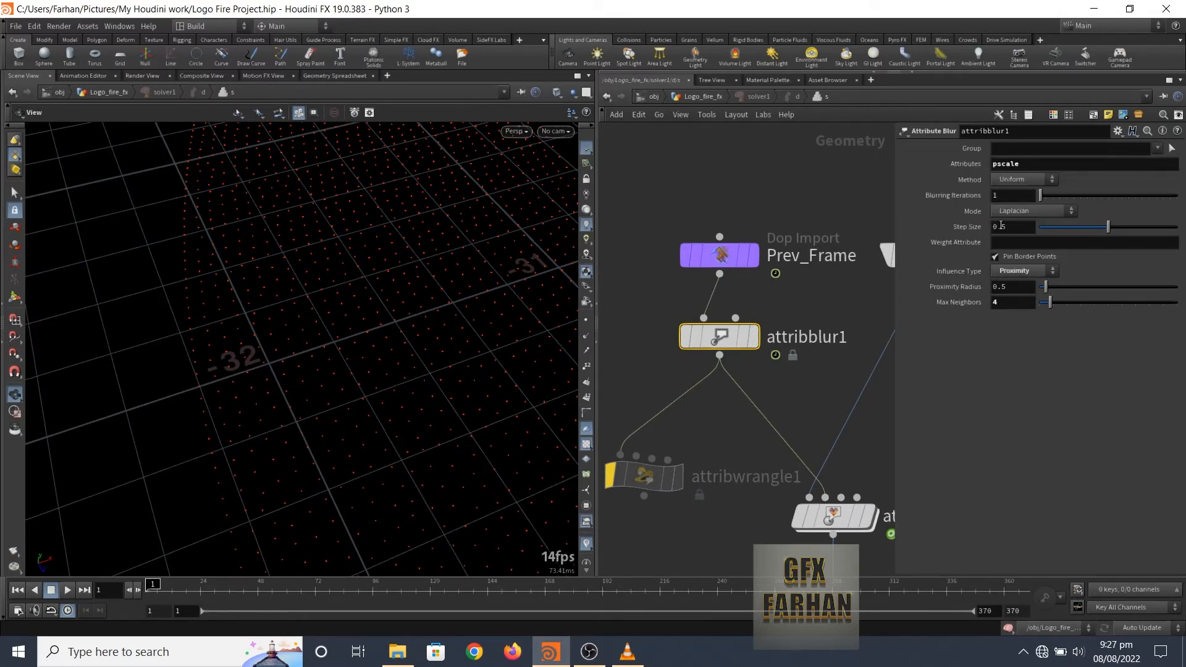
{"action": "left_click", "coordinate": [1014, 272]}
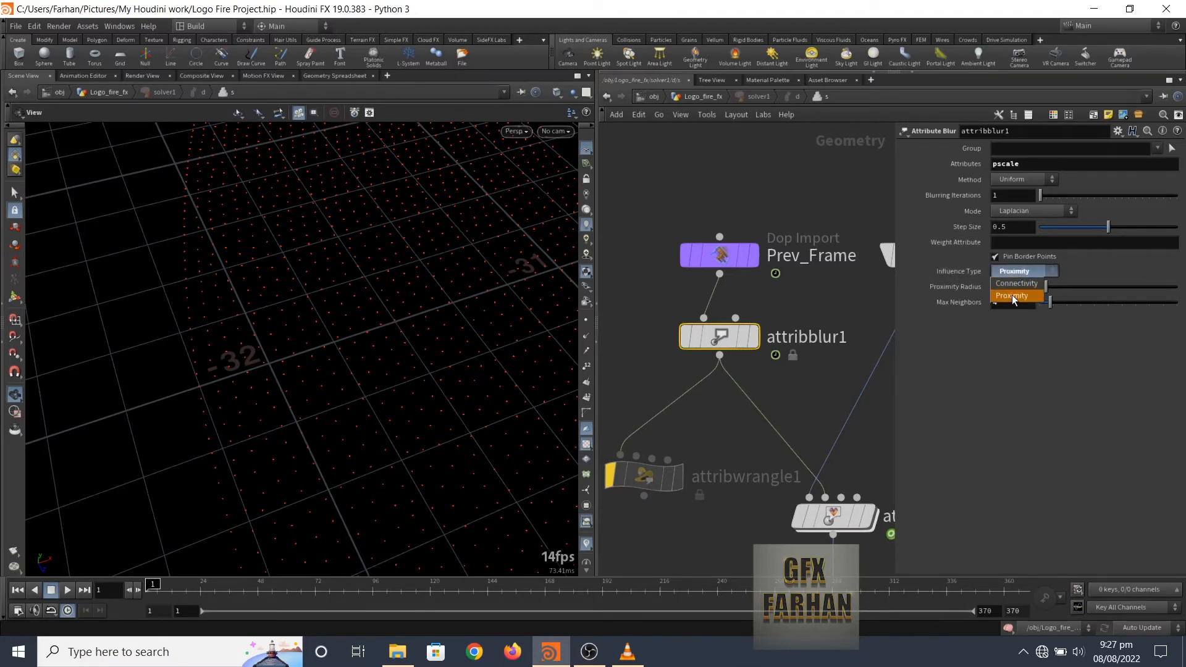
{"action": "left_click", "coordinate": [1015, 297]}
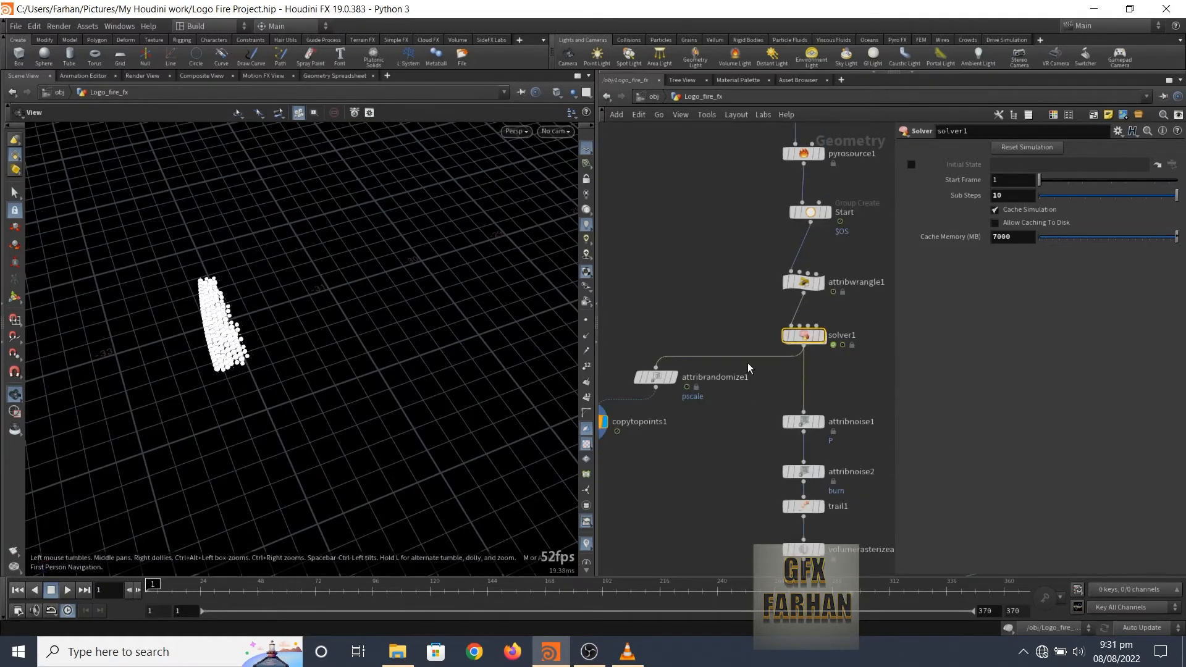
Step: Inside solver1, activate attribwrangle1 and insert it between attribblur1 and attribvop1
{"action": "scroll", "coordinate": [745, 395], "scroll_direction": "up", "scroll_amount": 5}
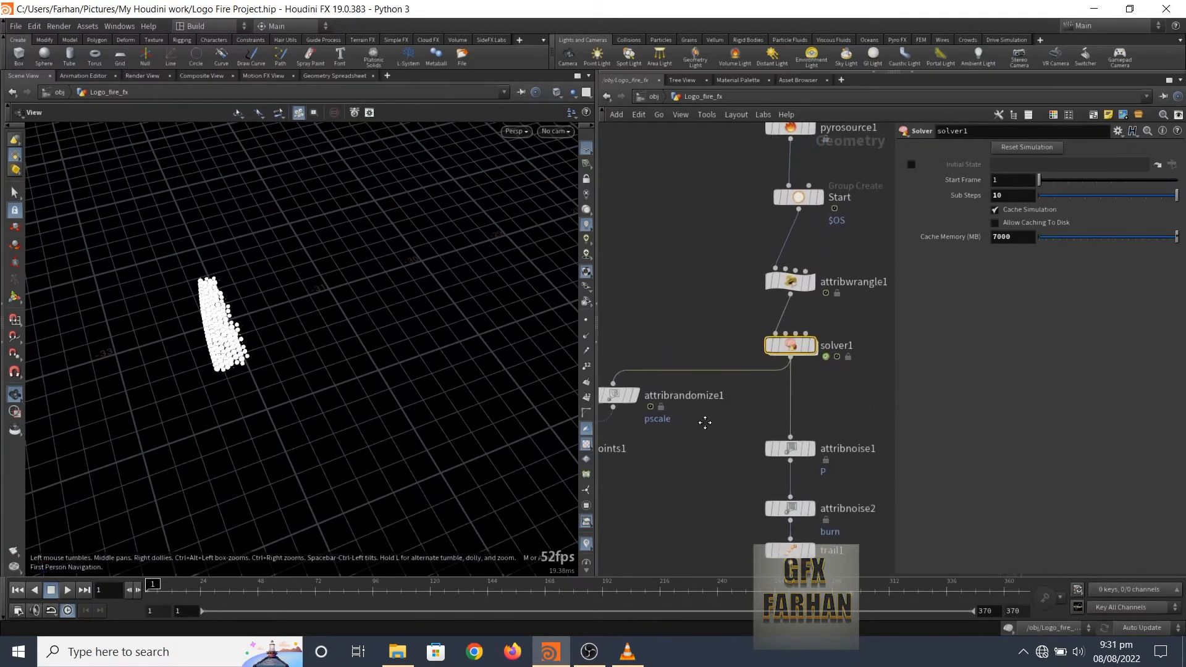
{"action": "double_click", "coordinate": [771, 363]}
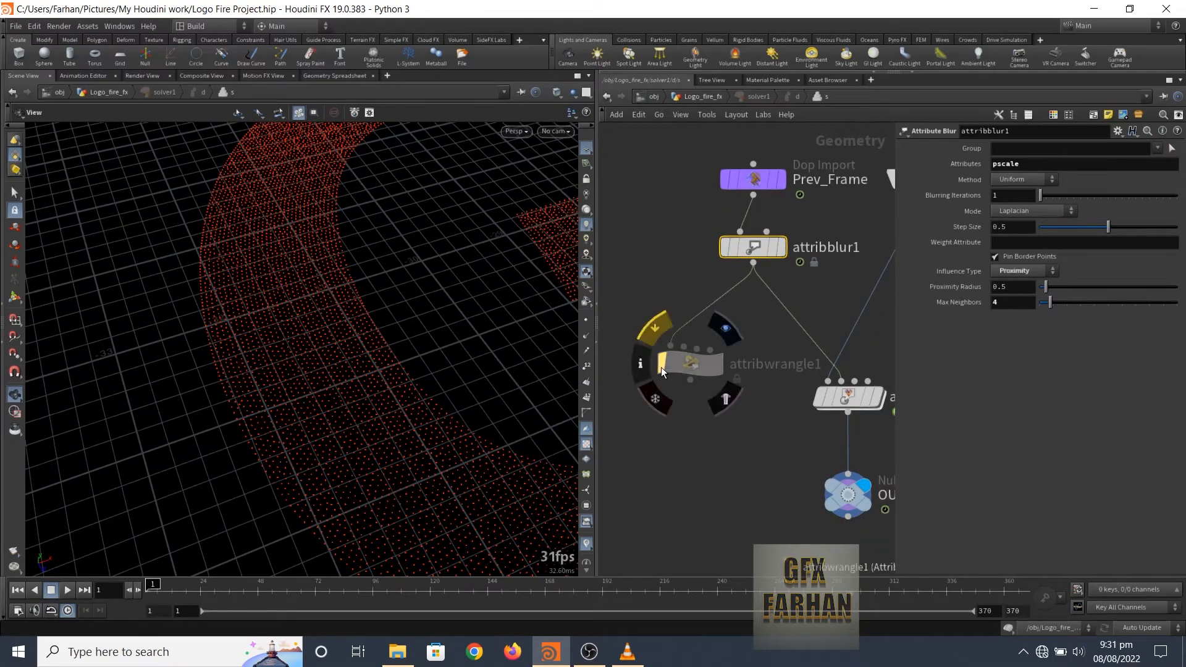
{"action": "left_click_drag", "start_coordinate": [671, 346], "coordinate": [765, 297]}
{"action": "middle_click_drag", "start_coordinate": [681, 344], "coordinate": [590, 421]}
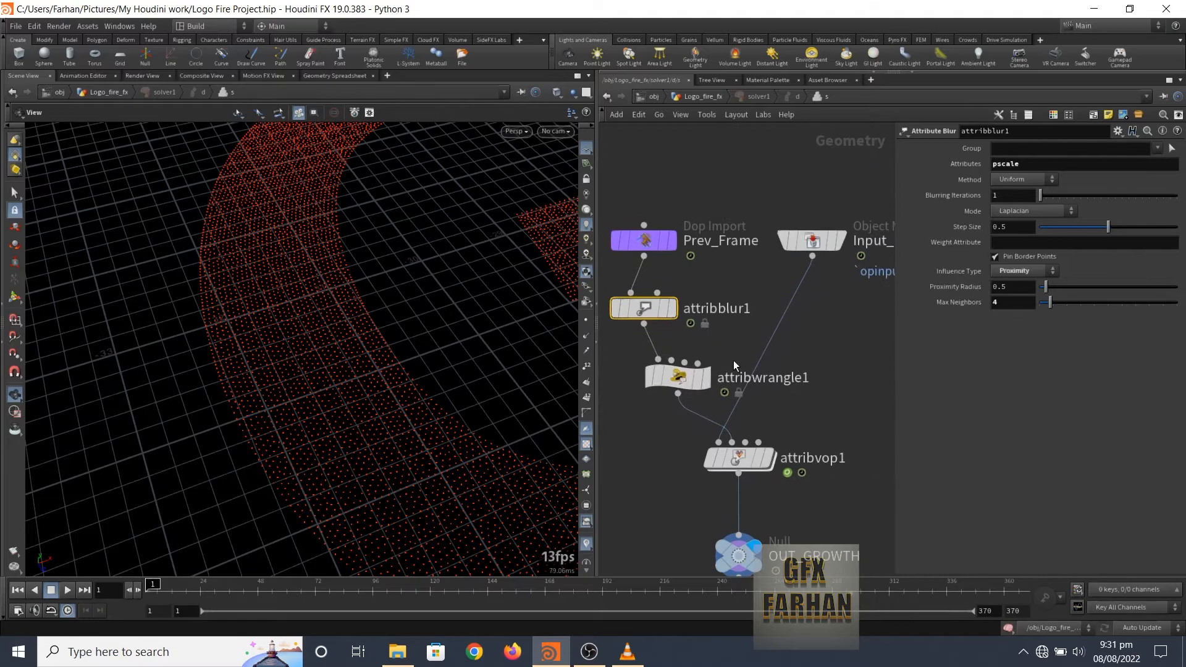
Step: Show the VEX expression of attribwrangle1 that scales pscale and review the wiring down to attribvop1
{"action": "left_click", "coordinate": [686, 374]}
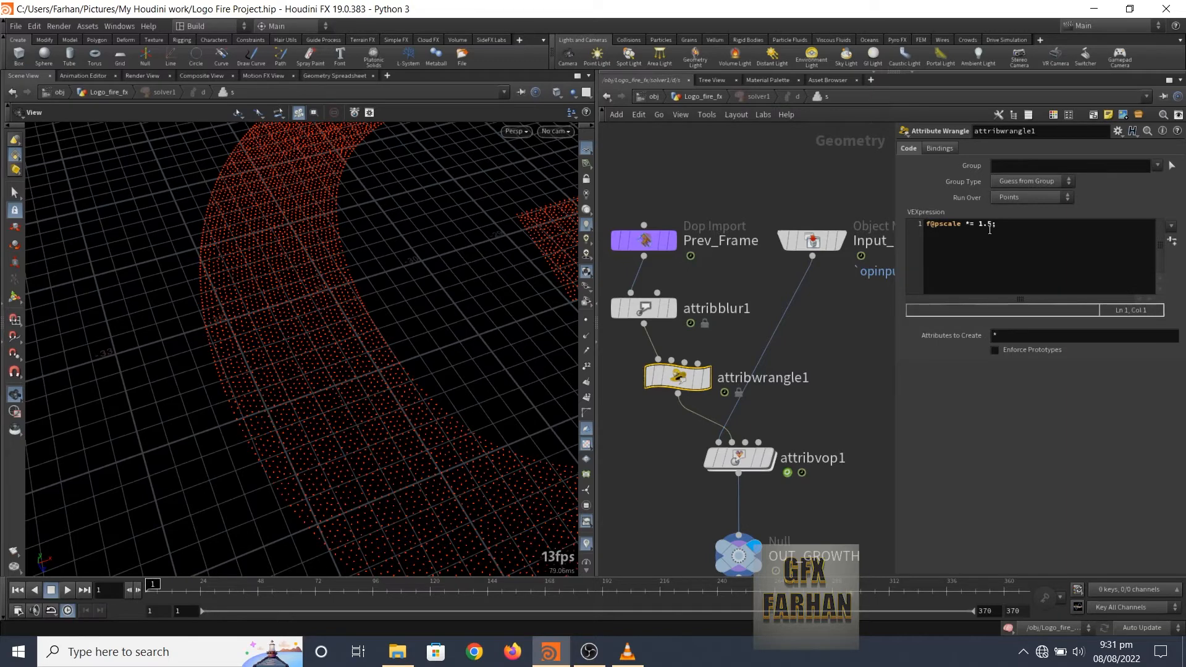
{"action": "left_click_drag", "start_coordinate": [895, 354], "coordinate": [932, 355]}
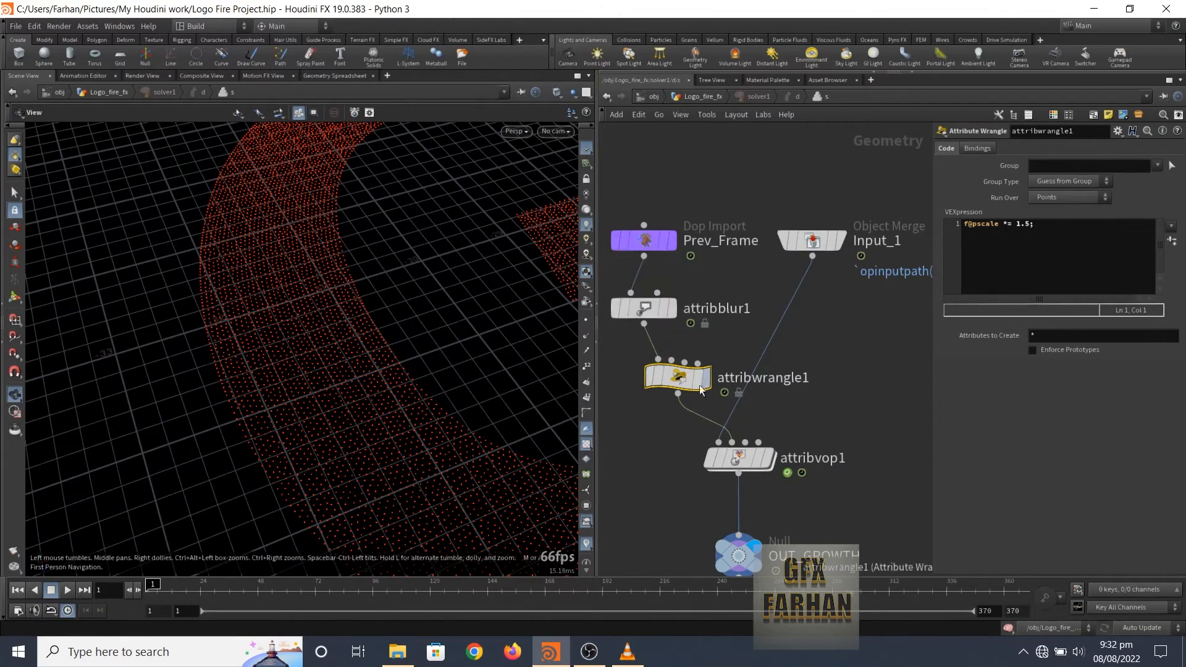
{"action": "middle_click_drag", "start_coordinate": [665, 469], "coordinate": [678, 417]}
{"action": "mouse_move", "coordinate": [739, 407]}
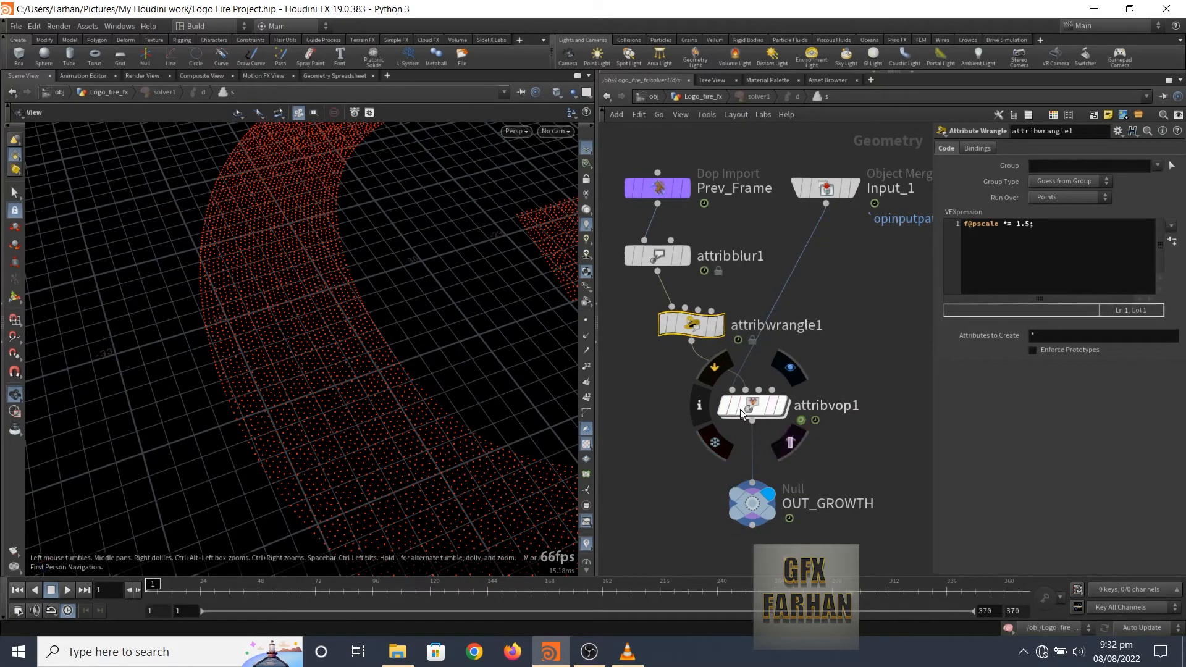
Step: Return to Logo_fire_fx, play the solver1 growth across the logo, stop it and scrub back to frame 15
{"action": "key", "text": "u"}
{"action": "left_click", "coordinate": [68, 590]}
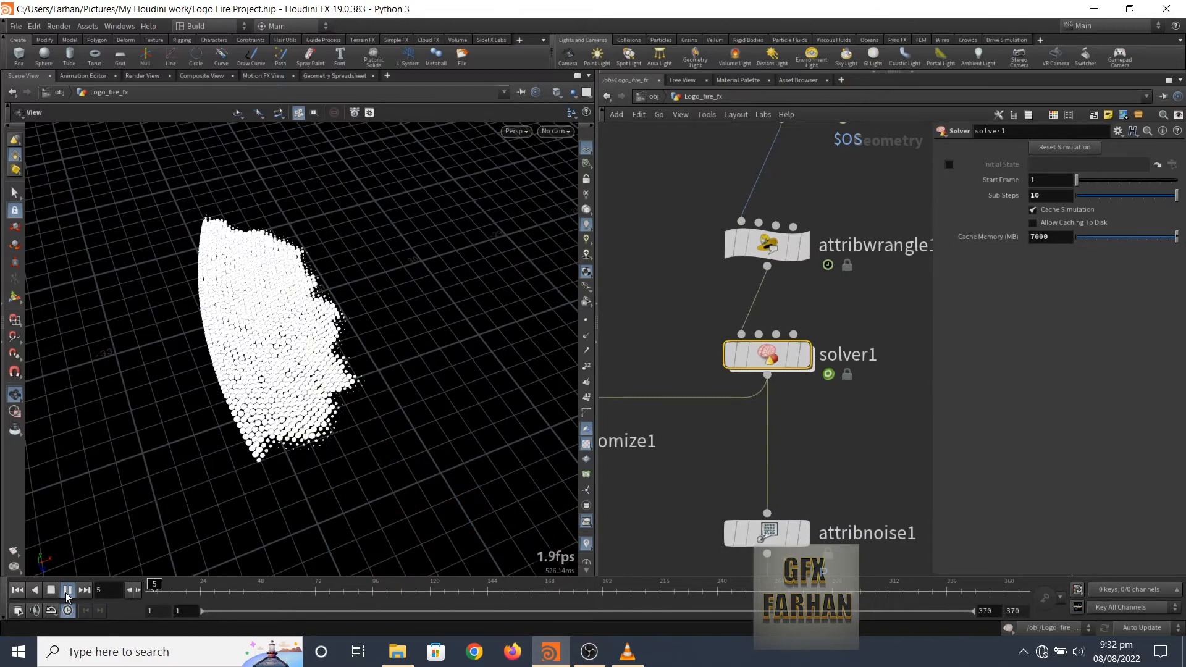
{"action": "scroll", "coordinate": [304, 390], "scroll_direction": "down", "scroll_amount": 4}
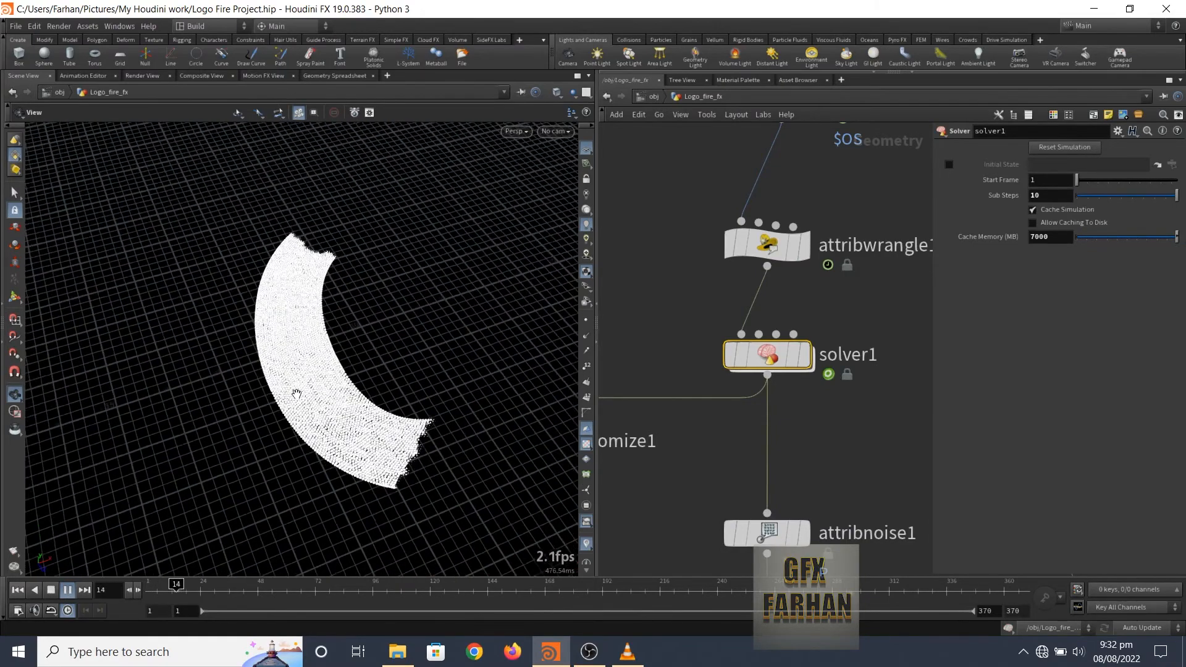
{"action": "middle_click_drag", "start_coordinate": [207, 388], "coordinate": [117, 390]}
{"action": "left_click", "coordinate": [67, 590]}
{"action": "left_click_drag", "start_coordinate": [215, 584], "coordinate": [177, 585]}
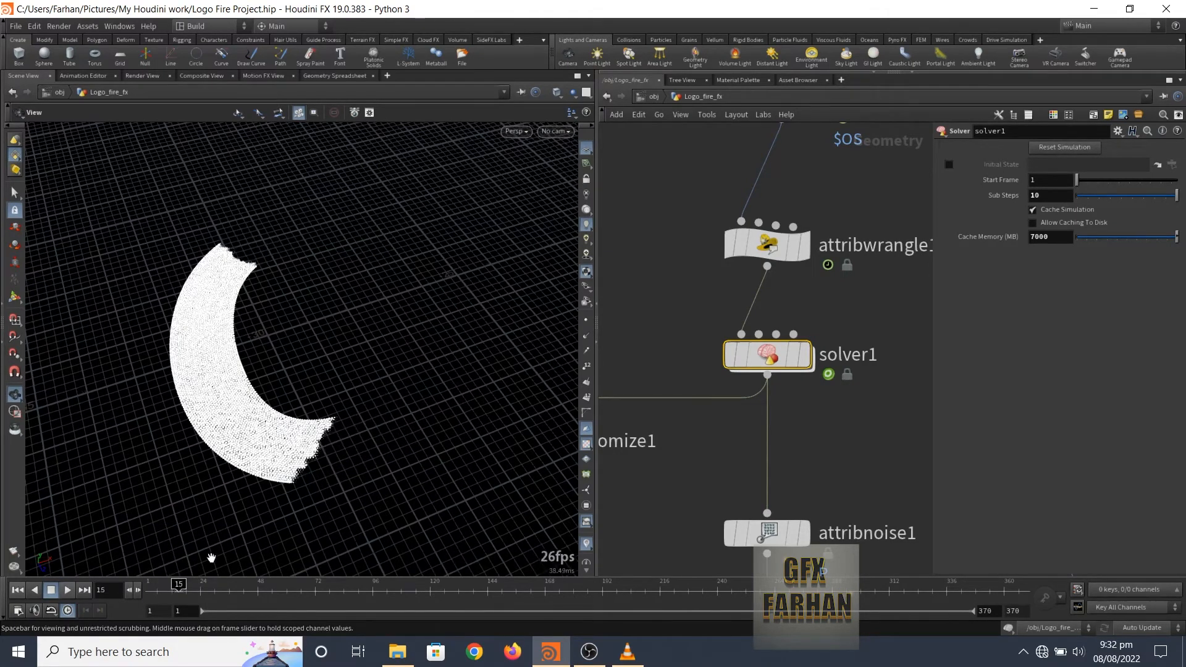
Step: Set the Sub Steps of solver1 to 1 and play the growth simulation again
{"action": "scroll", "coordinate": [761, 346], "scroll_direction": "down", "scroll_amount": 3}
{"action": "middle_click_drag", "start_coordinate": [700, 425], "coordinate": [734, 422]}
{"action": "scroll", "coordinate": [775, 370], "scroll_direction": "up", "scroll_amount": 4}
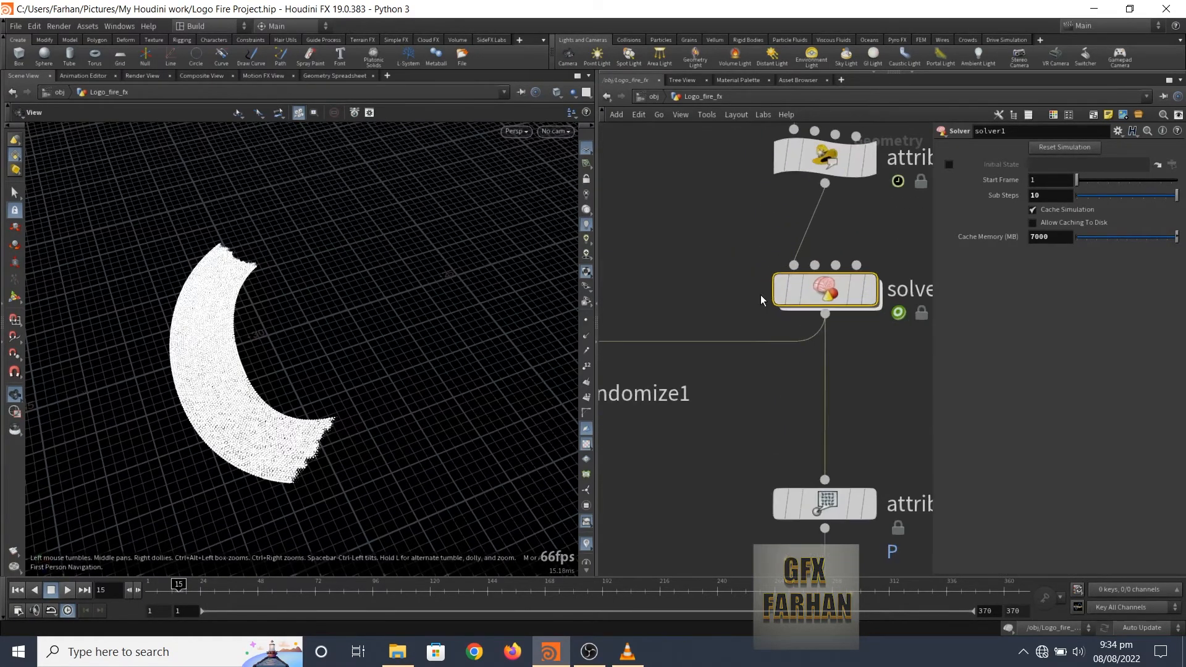
{"action": "middle_click_drag", "start_coordinate": [979, 271], "coordinate": [920, 261]}
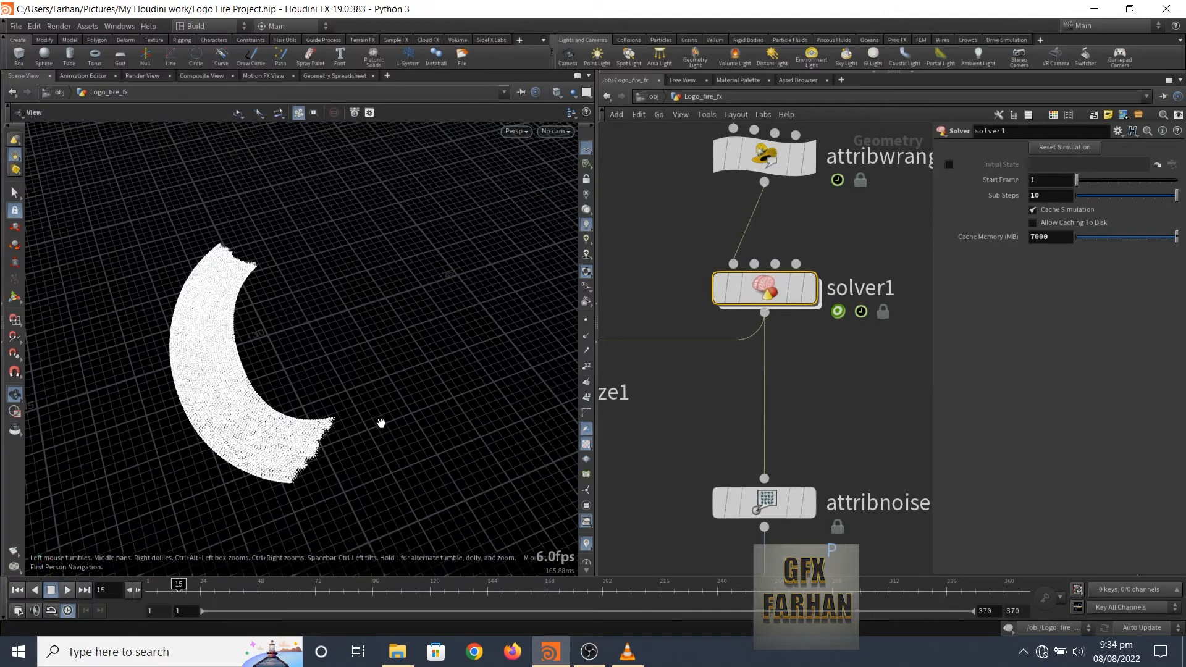
{"action": "left_click", "coordinate": [1037, 195]}
{"action": "key", "text": "Return"}
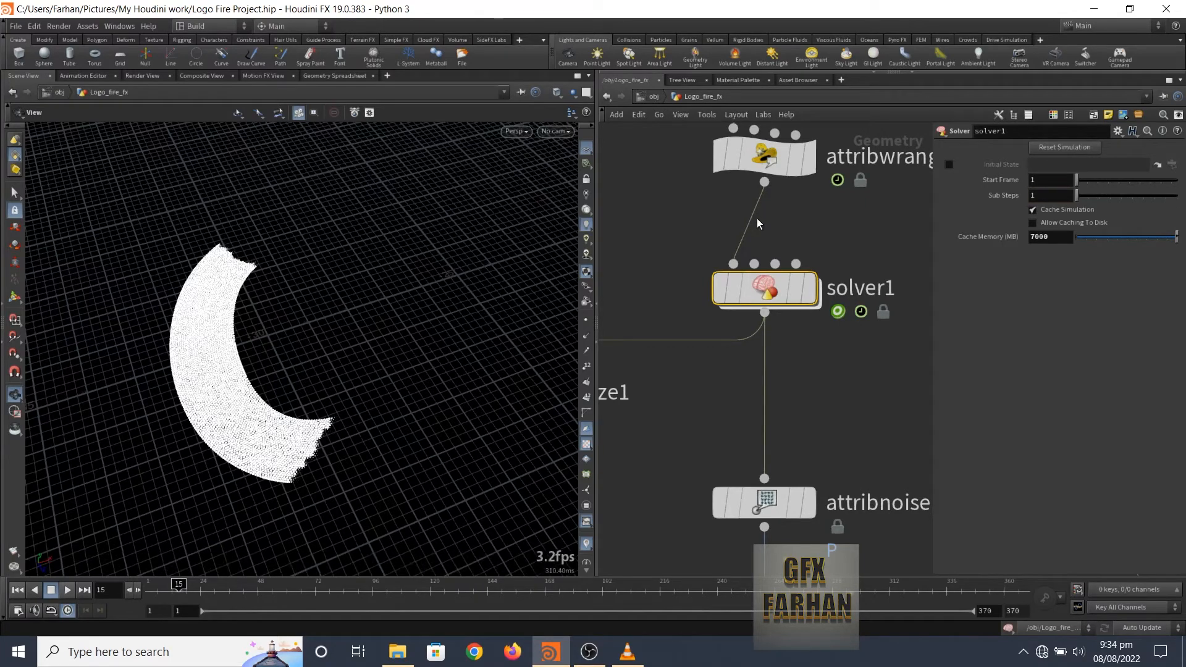
{"action": "left_click", "coordinate": [13, 588]}
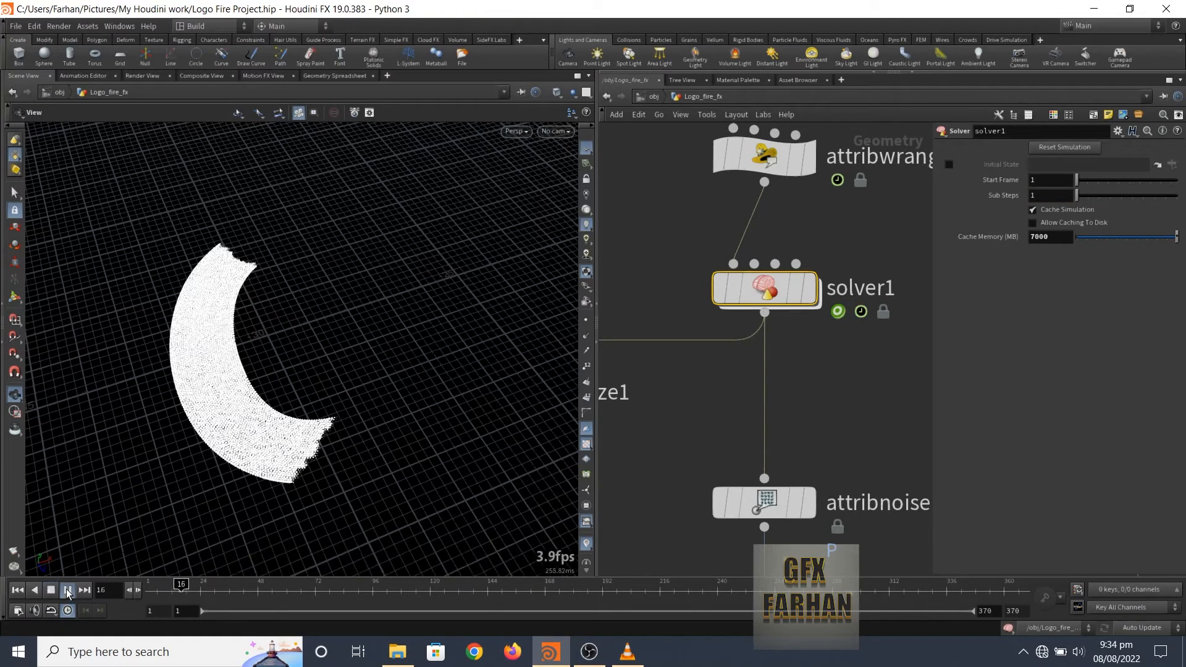
{"action": "left_click", "coordinate": [66, 590]}
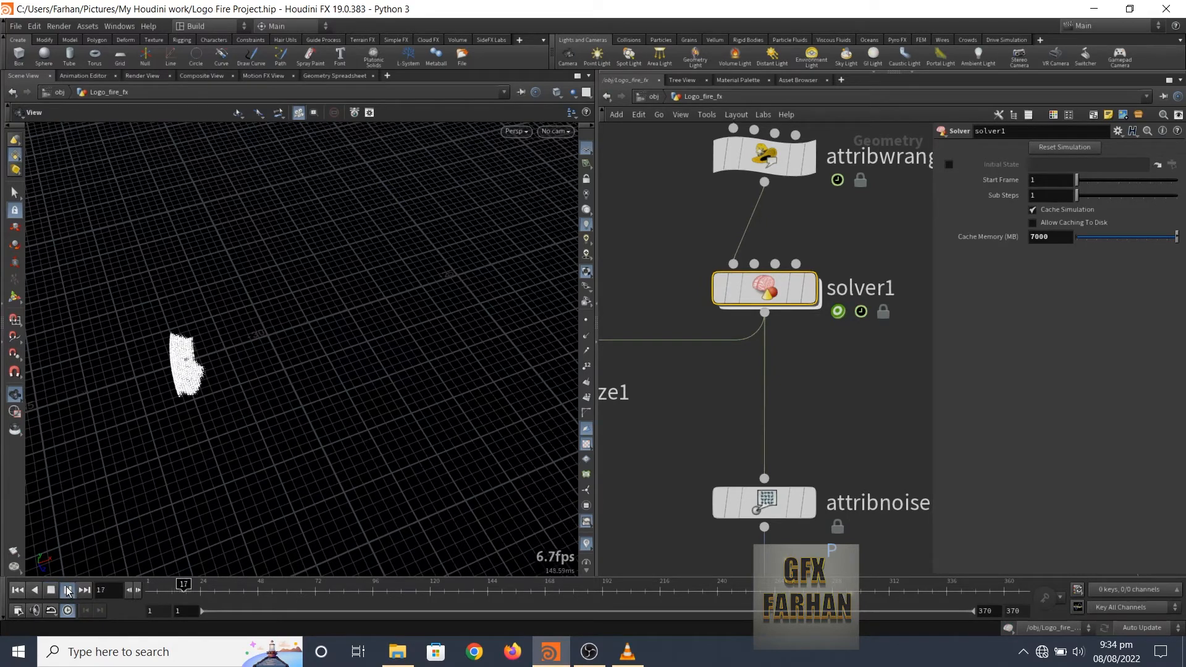
Step: Stop the playback and set the Sub Steps of solver1 to 10
{"action": "left_click", "coordinate": [68, 590]}
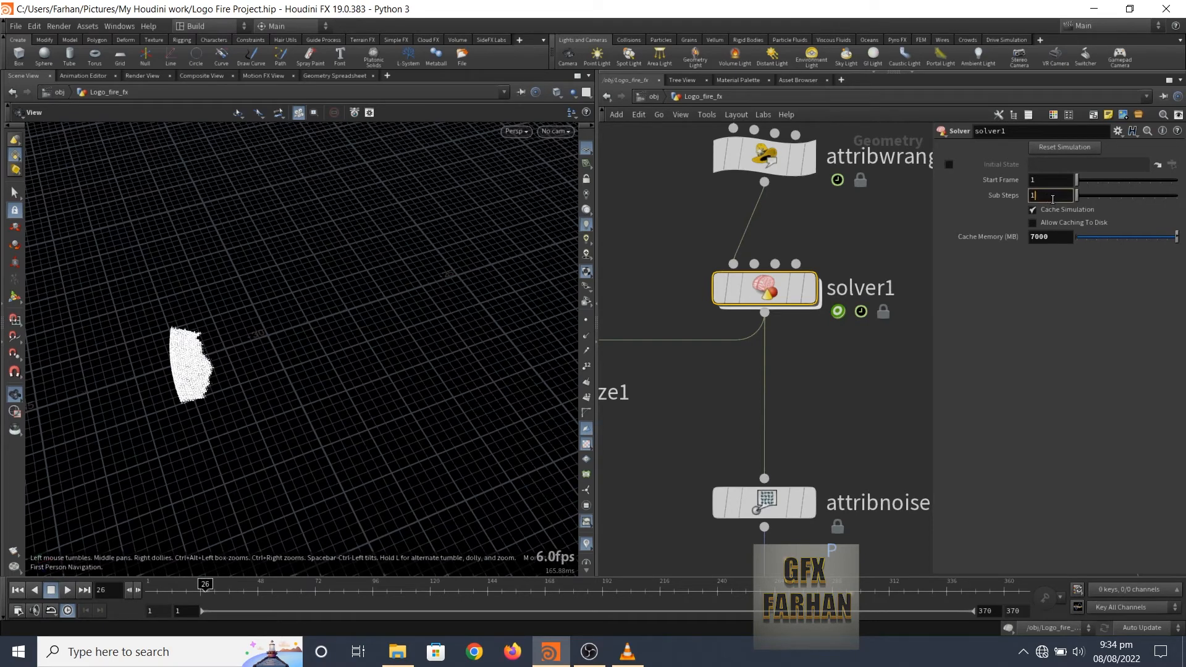
{"action": "key", "text": "Return"}
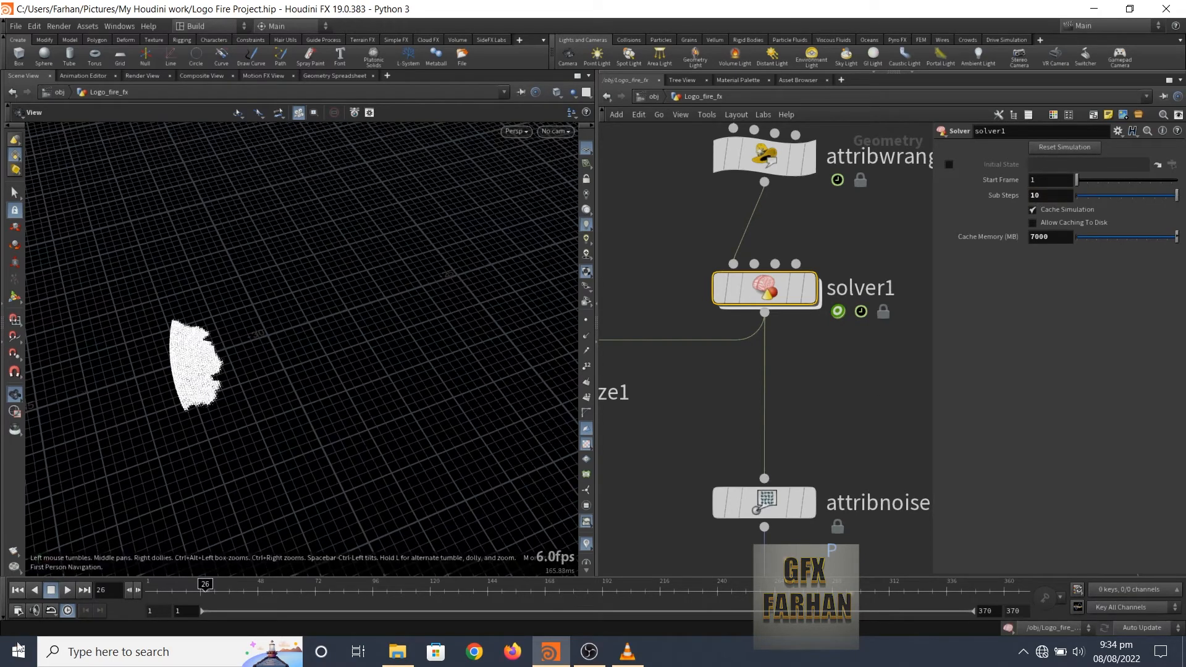
Step: Play the solver1 growth from the first frame, stop it and return to the start
{"action": "left_click", "coordinate": [19, 591]}
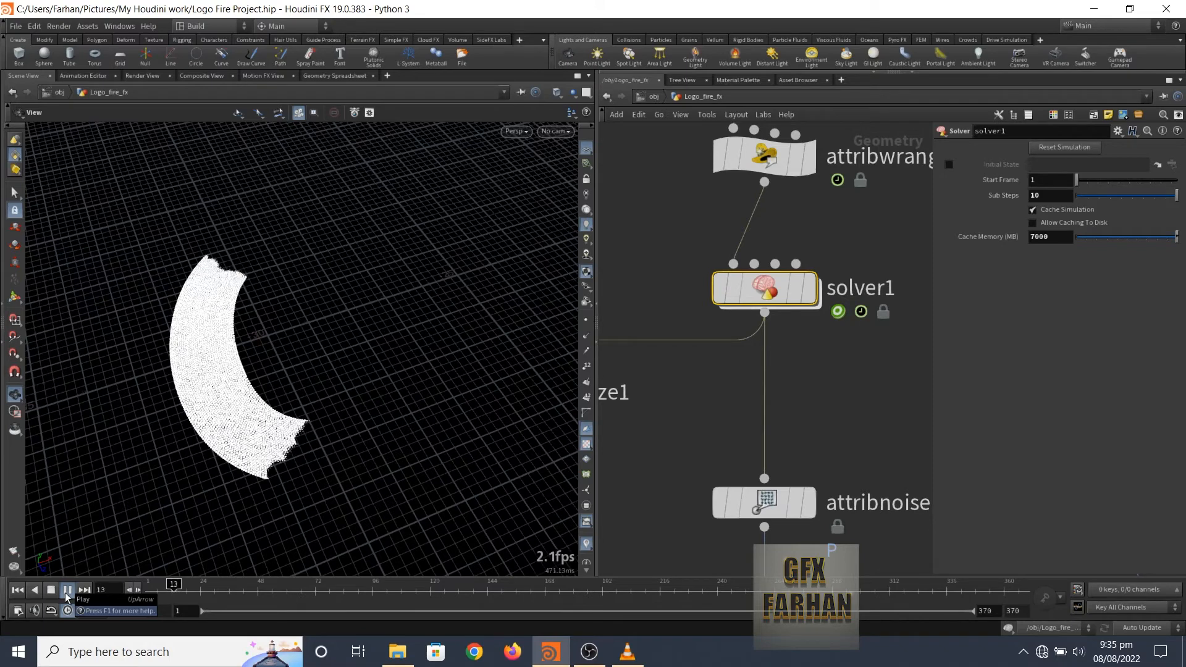
{"action": "left_click", "coordinate": [17, 593]}
Step: Rewire the input of attribrandomize1 so it comes from the output of attribnoise1 instead of solver1
{"action": "scroll", "coordinate": [760, 396], "scroll_direction": "down", "scroll_amount": 6}
{"action": "middle_click_drag", "start_coordinate": [646, 463], "coordinate": [723, 379]}
{"action": "scroll", "coordinate": [704, 343], "scroll_direction": "down", "scroll_amount": 2}
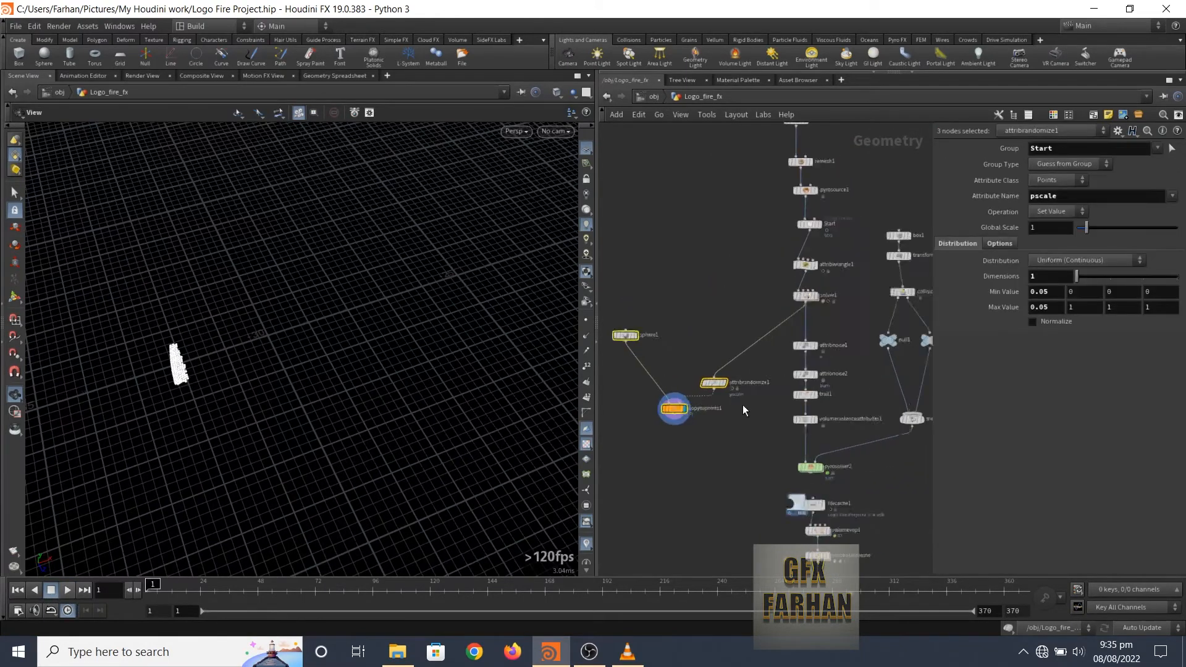
{"action": "scroll", "coordinate": [742, 406], "scroll_direction": "up", "scroll_amount": 1}
{"action": "scroll", "coordinate": [772, 337], "scroll_direction": "up", "scroll_amount": 2}
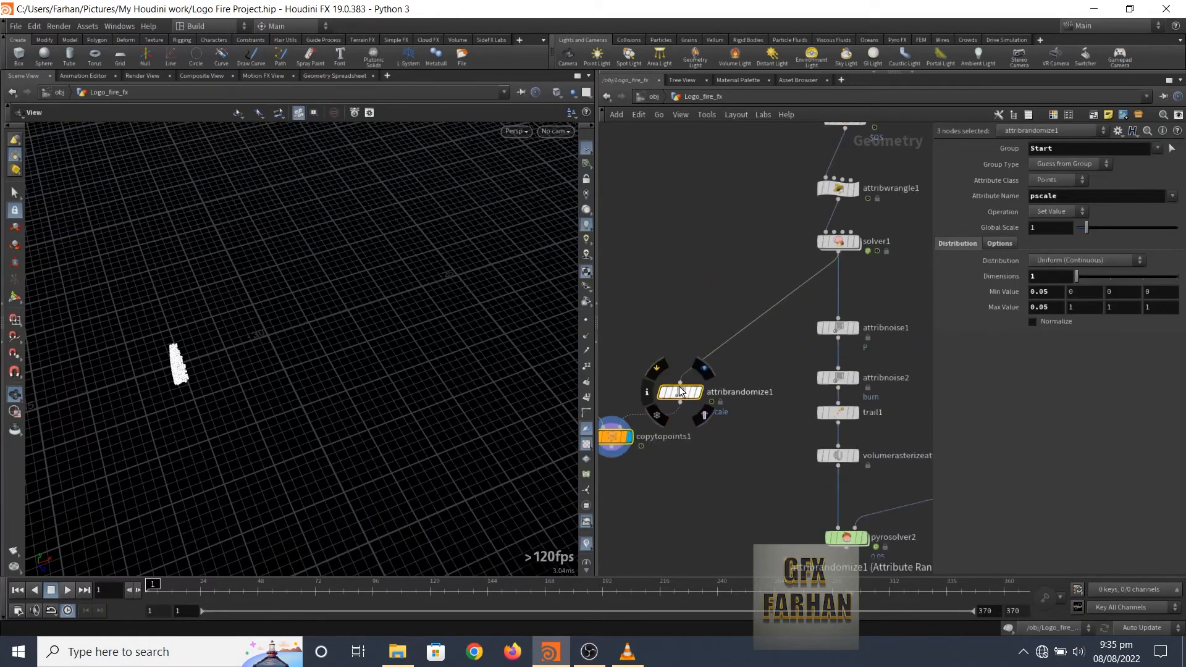
{"action": "left_click_drag", "start_coordinate": [680, 383], "coordinate": [840, 306]}
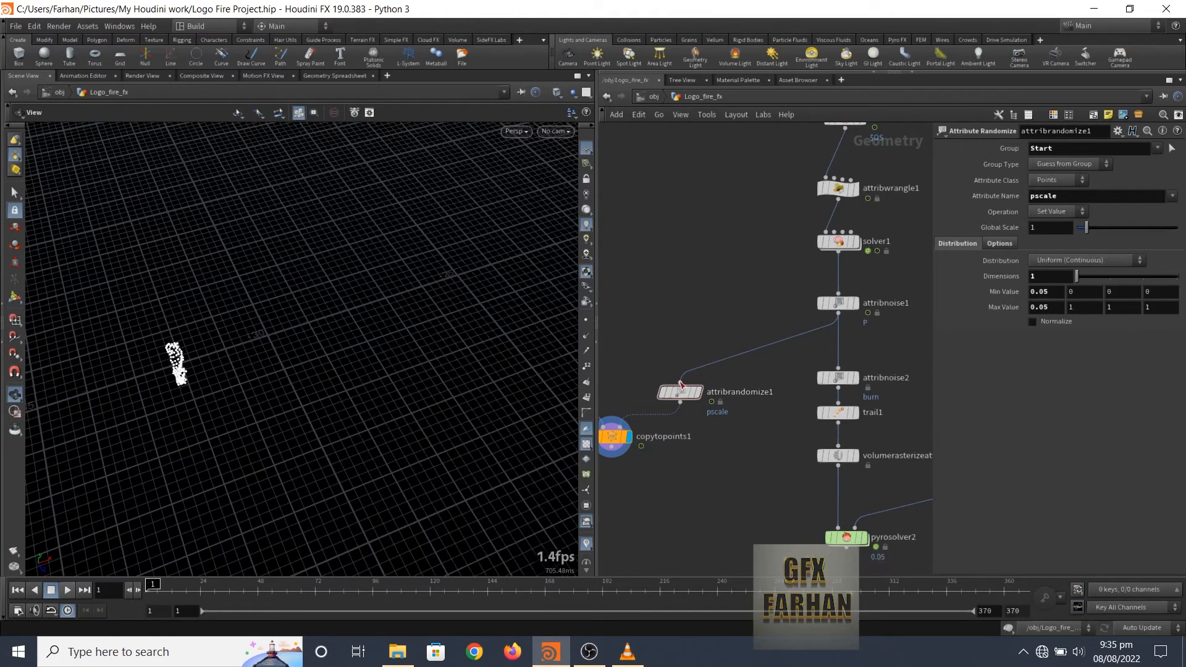
Step: Play the growth with the noise-displaced points across the logo and return to the start frame
{"action": "left_click_drag", "start_coordinate": [680, 383], "coordinate": [683, 310]}
{"action": "middle_click_drag", "start_coordinate": [685, 374], "coordinate": [684, 299]}
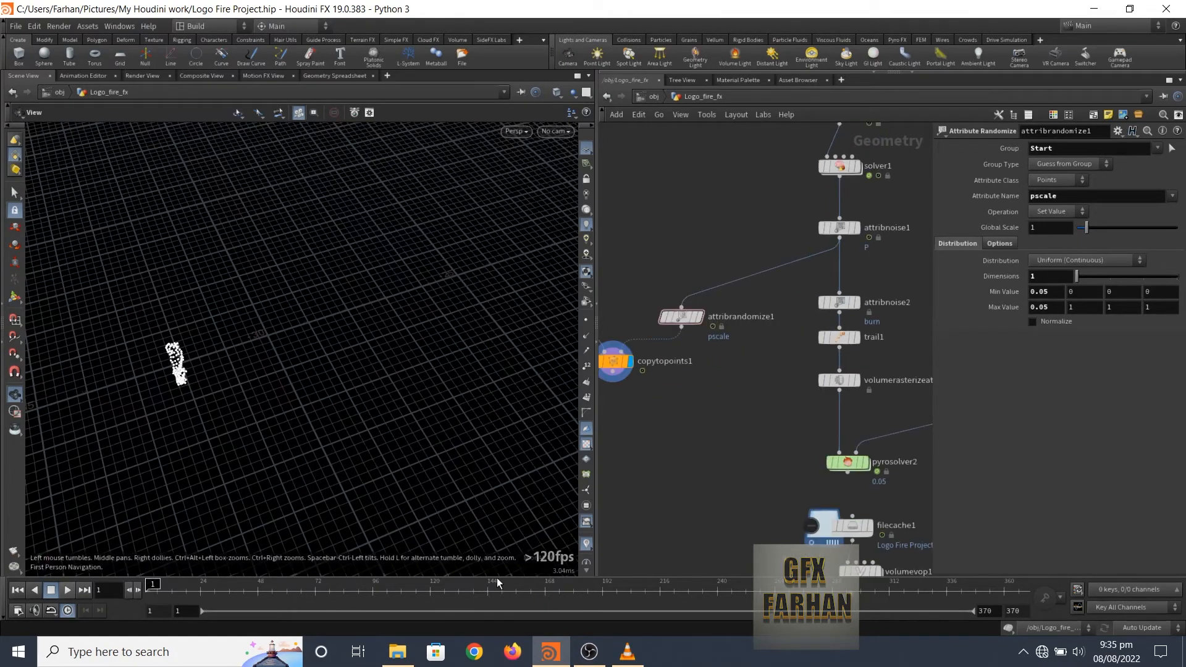
{"action": "left_click", "coordinate": [68, 590]}
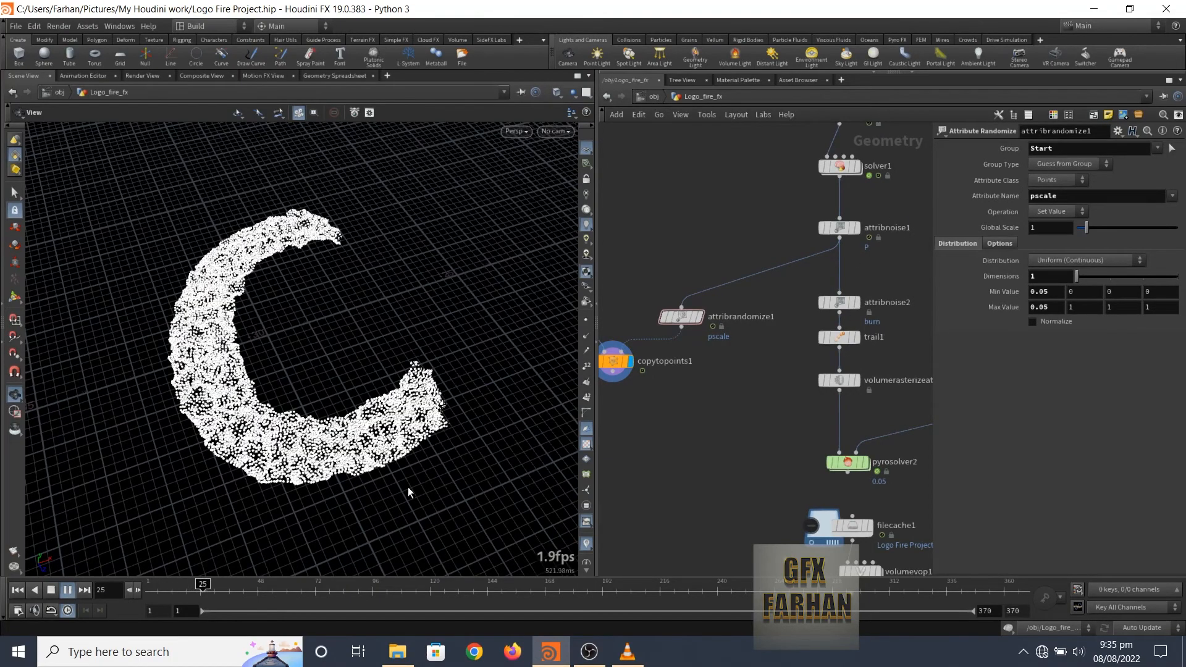
{"action": "left_click", "coordinate": [18, 591]}
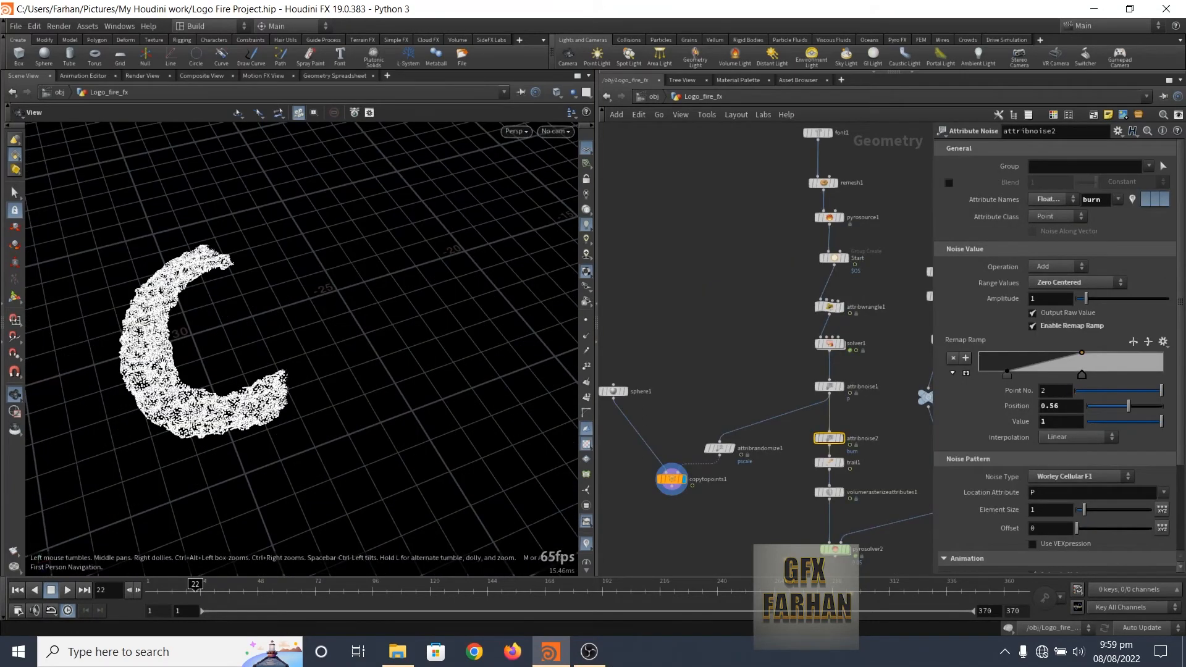
Step: Find the font1 node at the head of the network and show its text settings
{"action": "scroll", "coordinate": [697, 488], "scroll_direction": "down", "scroll_amount": 5}
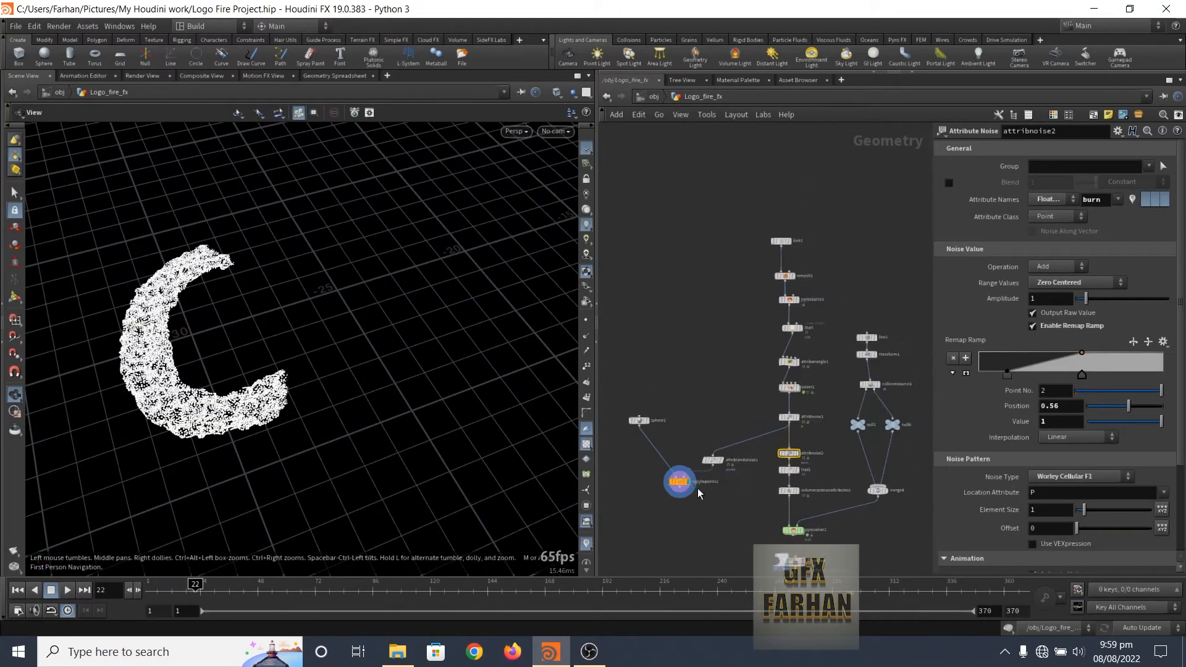
{"action": "scroll", "coordinate": [711, 380], "scroll_direction": "up", "scroll_amount": 10}
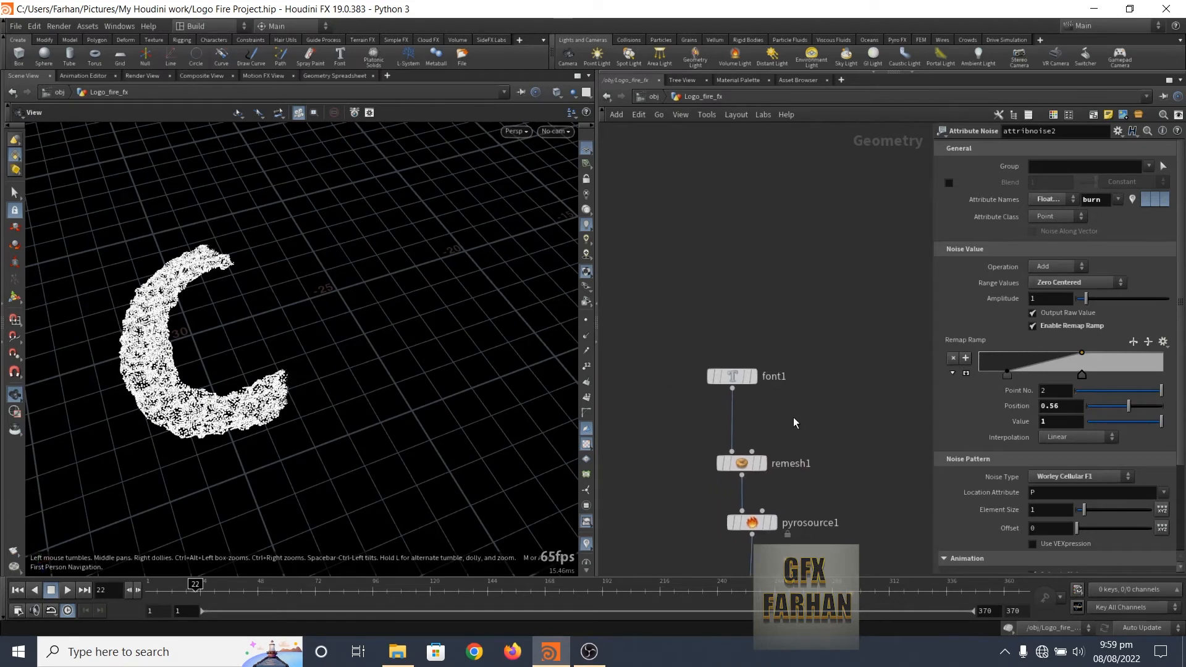
{"action": "middle_click_drag", "start_coordinate": [743, 413], "coordinate": [797, 459]}
{"action": "left_click", "coordinate": [741, 380]}
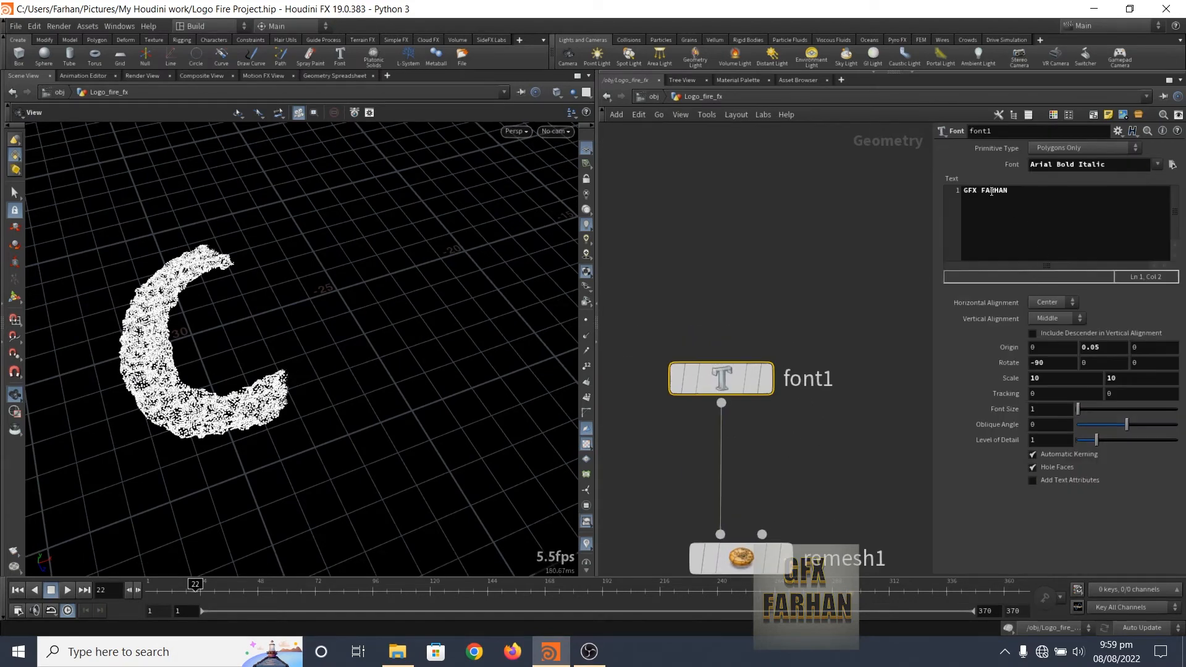
Step: Select the Start group node, display its bounding box in the viewport and go to its first timeline keyframe after frame 22
{"action": "scroll", "coordinate": [865, 378], "scroll_direction": "down", "scroll_amount": 3}
{"action": "middle_click_drag", "start_coordinate": [850, 544], "coordinate": [857, 366]}
{"action": "left_click", "coordinate": [797, 173]}
{"action": "middle_click_drag", "start_coordinate": [796, 173], "coordinate": [857, 204]}
{"action": "left_click", "coordinate": [14, 194]}
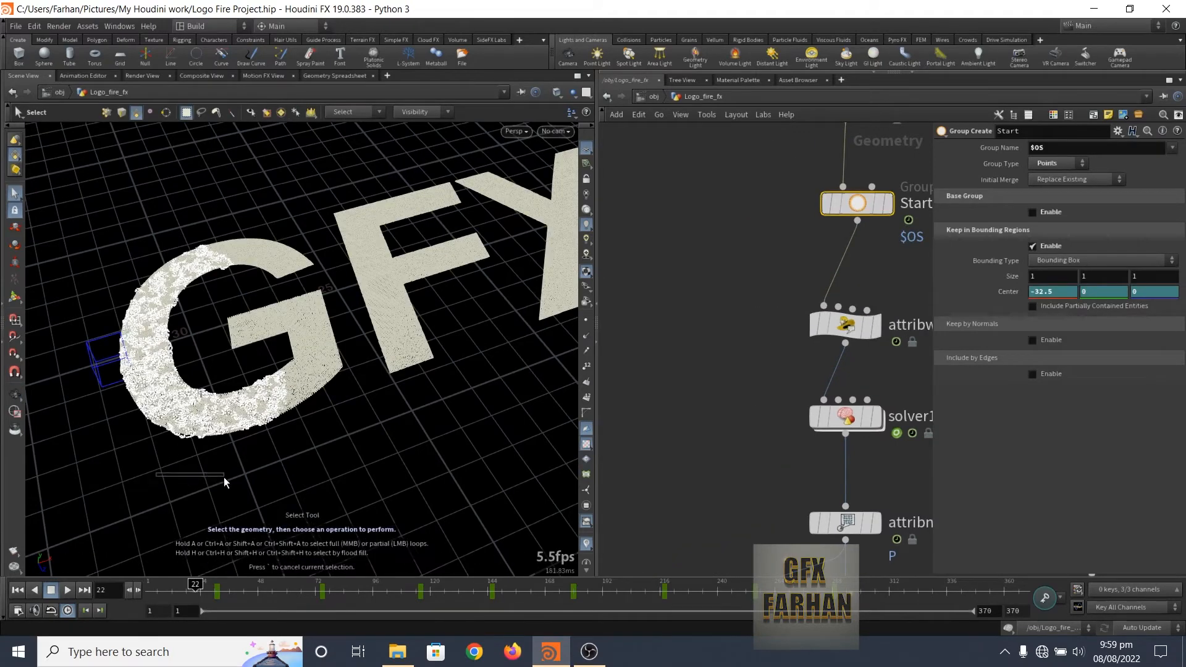
{"action": "left_click_drag", "start_coordinate": [224, 477], "coordinate": [225, 477]}
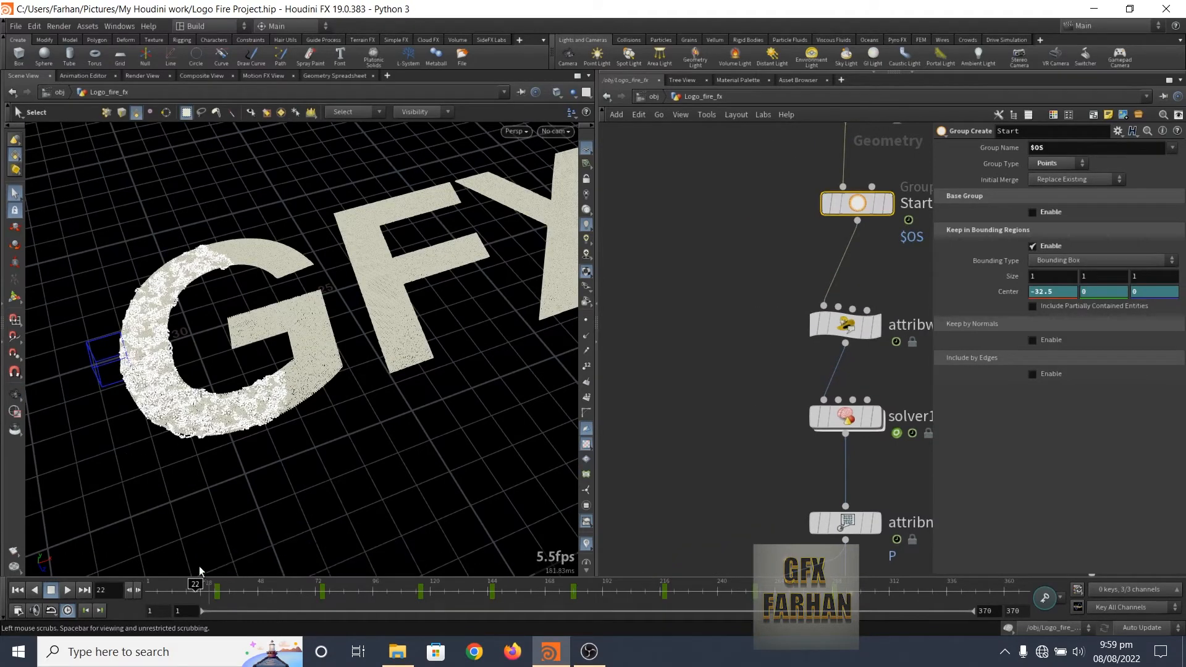
{"action": "middle_click_drag", "start_coordinate": [785, 265], "coordinate": [660, 334]}
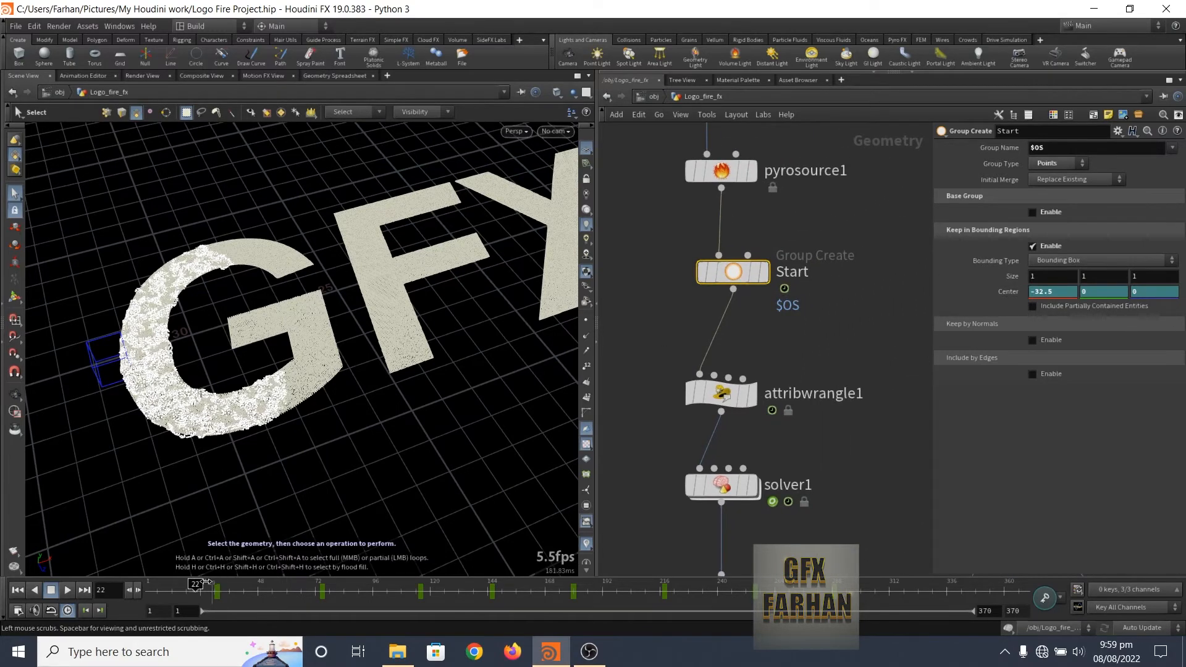
{"action": "left_click", "coordinate": [217, 588]}
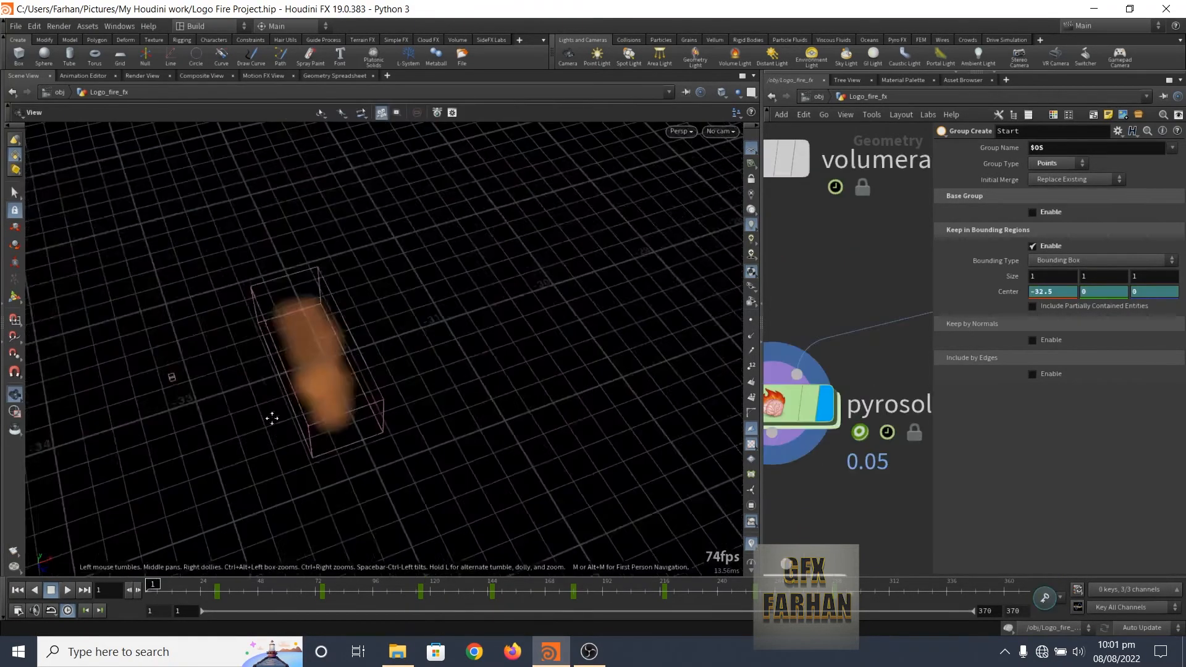
Step: Select pyrosolver2 to show its source volumes and inspect the simulated fire along the first letter from an angle
{"action": "middle_click_drag", "start_coordinate": [273, 415], "coordinate": [218, 417]}
{"action": "scroll", "coordinate": [865, 445], "scroll_direction": "down", "scroll_amount": 3}
{"action": "scroll", "coordinate": [858, 444], "scroll_direction": "up", "scroll_amount": 2}
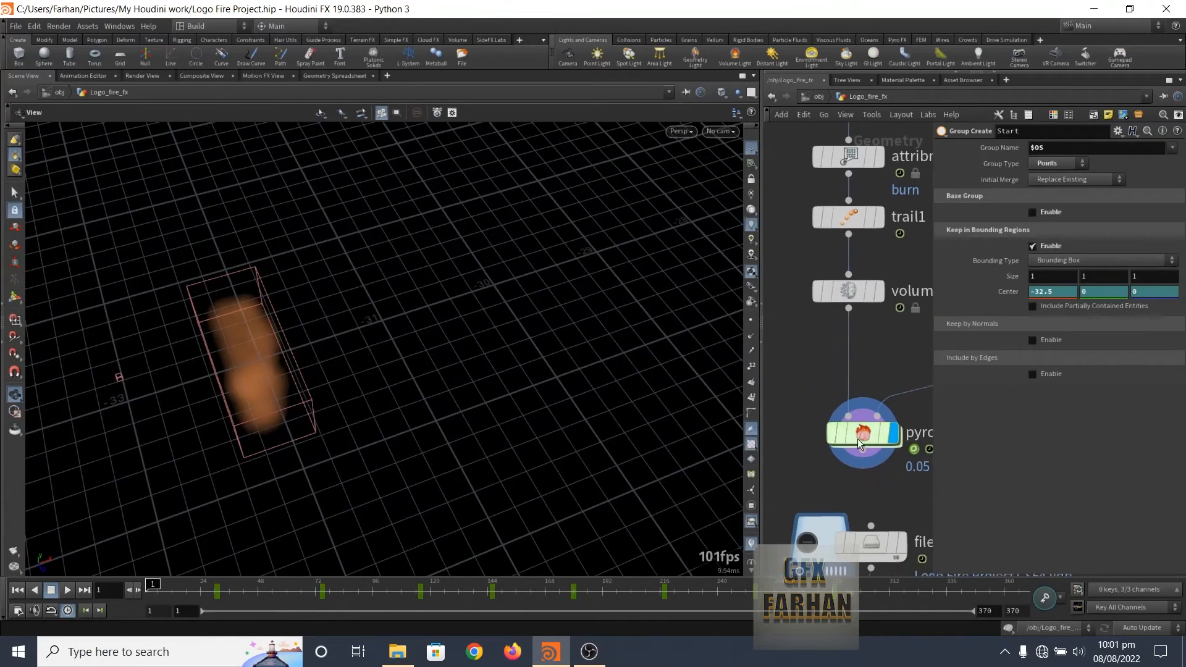
{"action": "left_click", "coordinate": [858, 444]}
{"action": "left_click", "coordinate": [860, 444]}
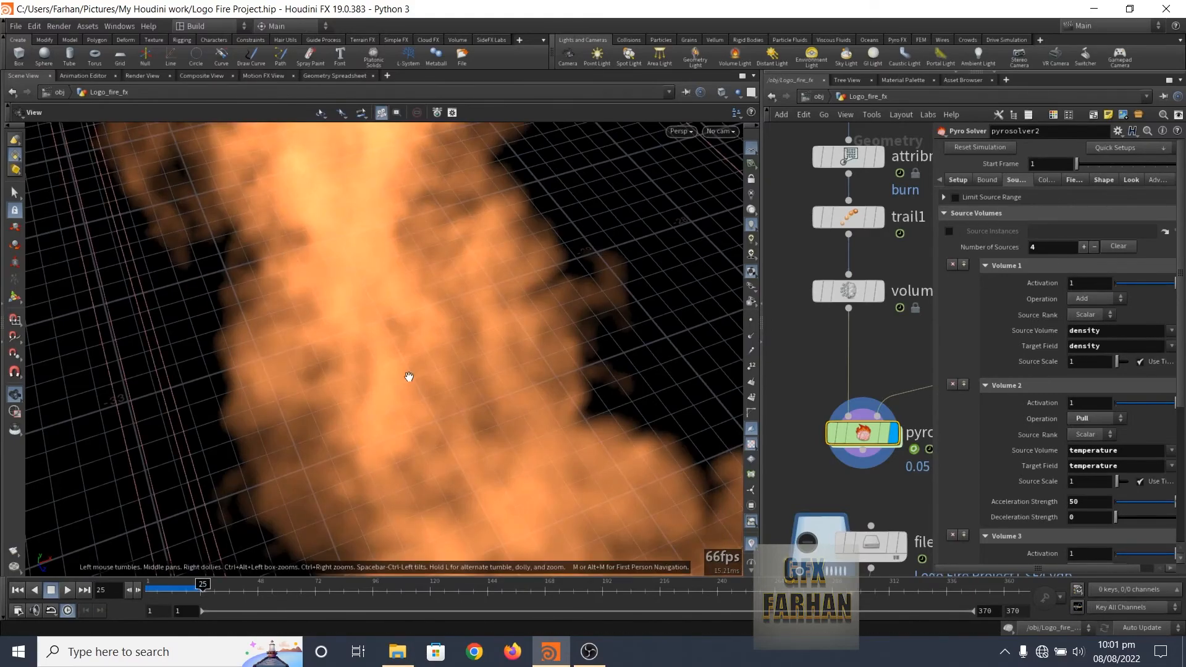
{"action": "scroll", "coordinate": [408, 376], "scroll_direction": "down", "scroll_amount": 5}
{"action": "left_click_drag", "start_coordinate": [408, 376], "coordinate": [317, 351]}
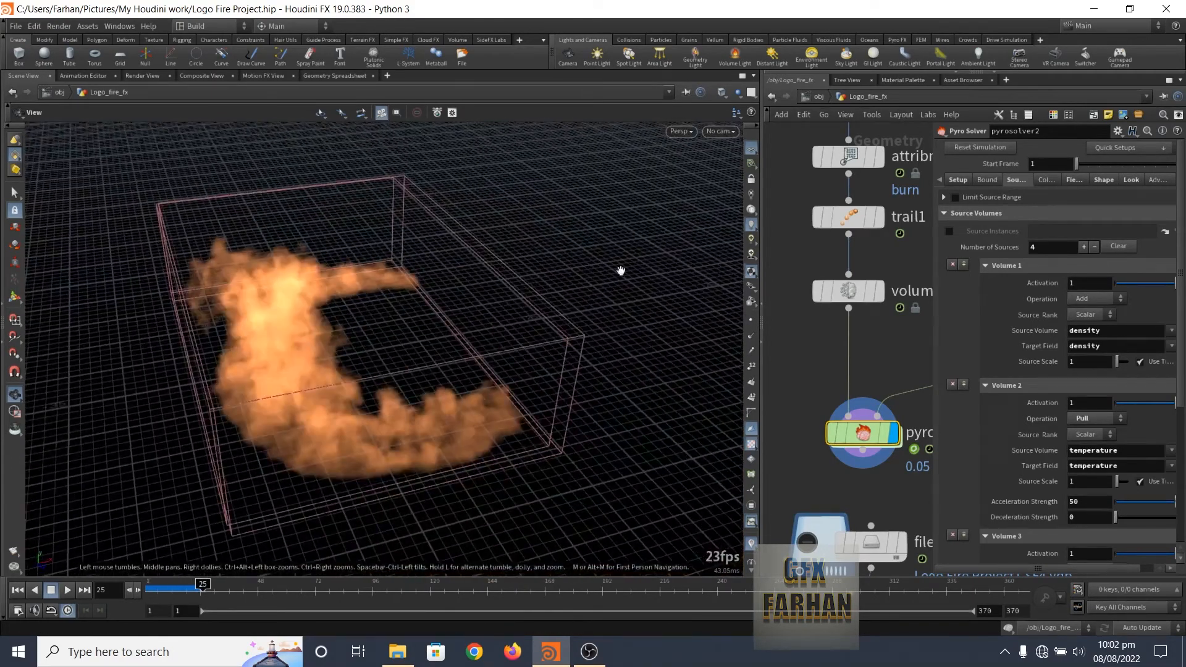
Step: Set the Particle Scale of volumerasterizeattributes1 to 1
{"action": "middle_click_drag", "start_coordinate": [862, 360], "coordinate": [837, 475]}
{"action": "scroll", "coordinate": [872, 440], "scroll_direction": "up", "scroll_amount": 1}
{"action": "scroll", "coordinate": [872, 440], "scroll_direction": "down", "scroll_amount": 2}
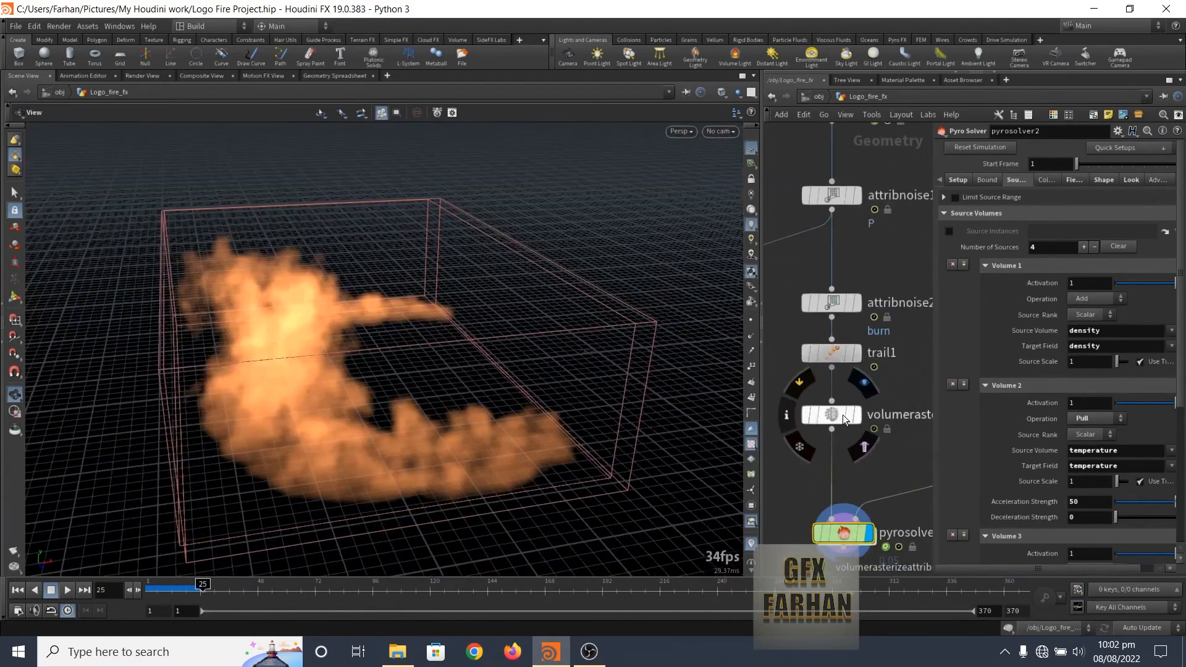
{"action": "left_click", "coordinate": [837, 416]}
{"action": "double_click", "coordinate": [1038, 265]}
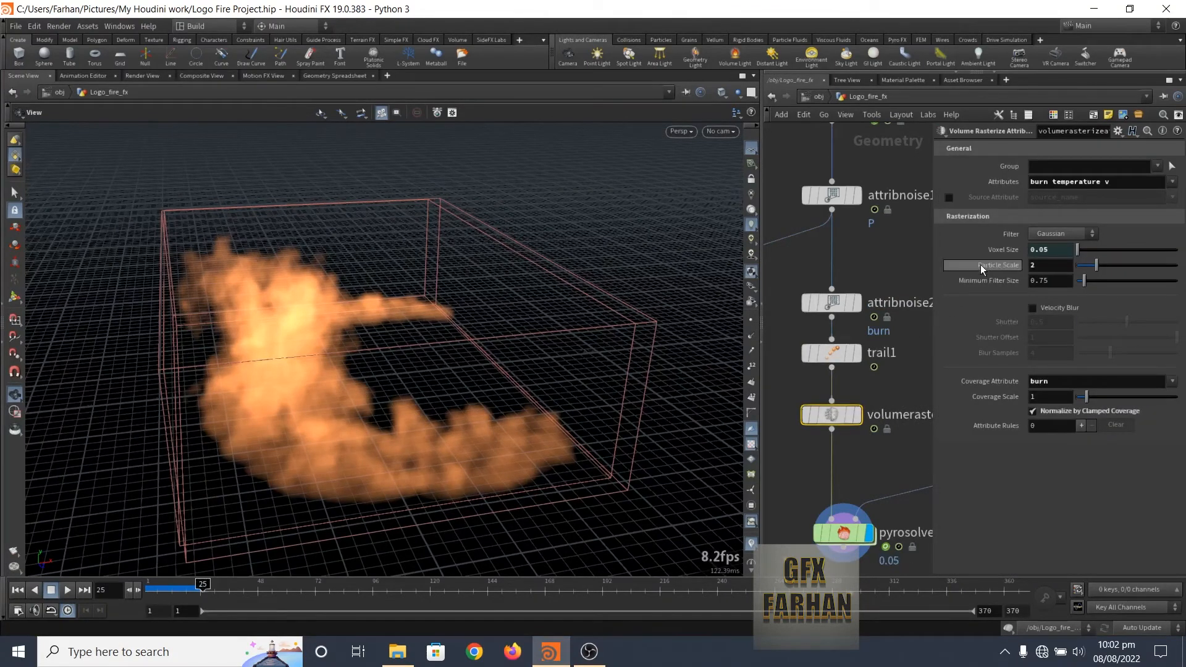
{"action": "type", "text": "2"}
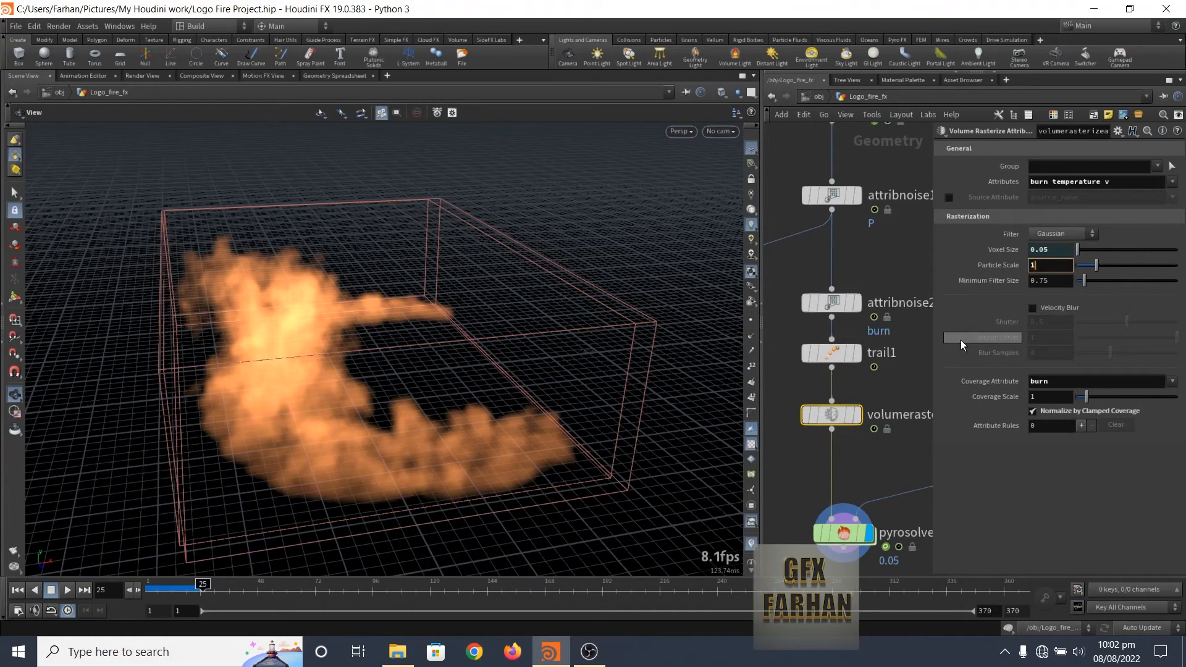
{"action": "key", "text": "Return"}
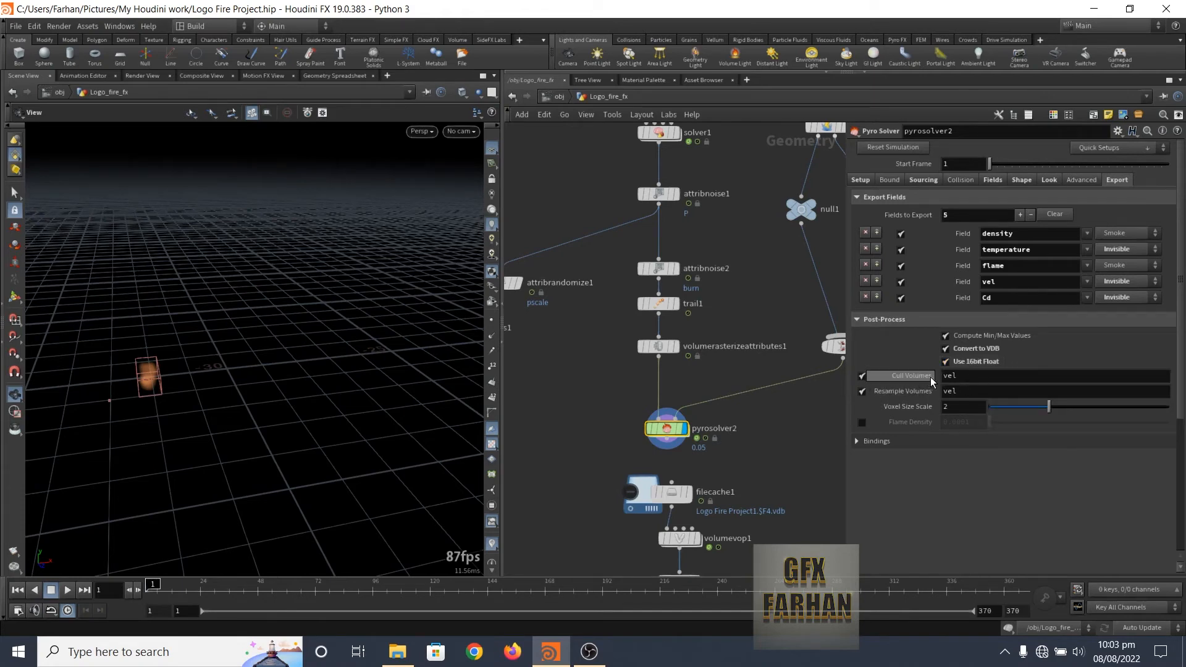
Step: Connect the output of pyrosolver2 to filecache1 and choose vdb as the cache file type
{"action": "scroll", "coordinate": [679, 494], "scroll_direction": "up", "scroll_amount": 2}
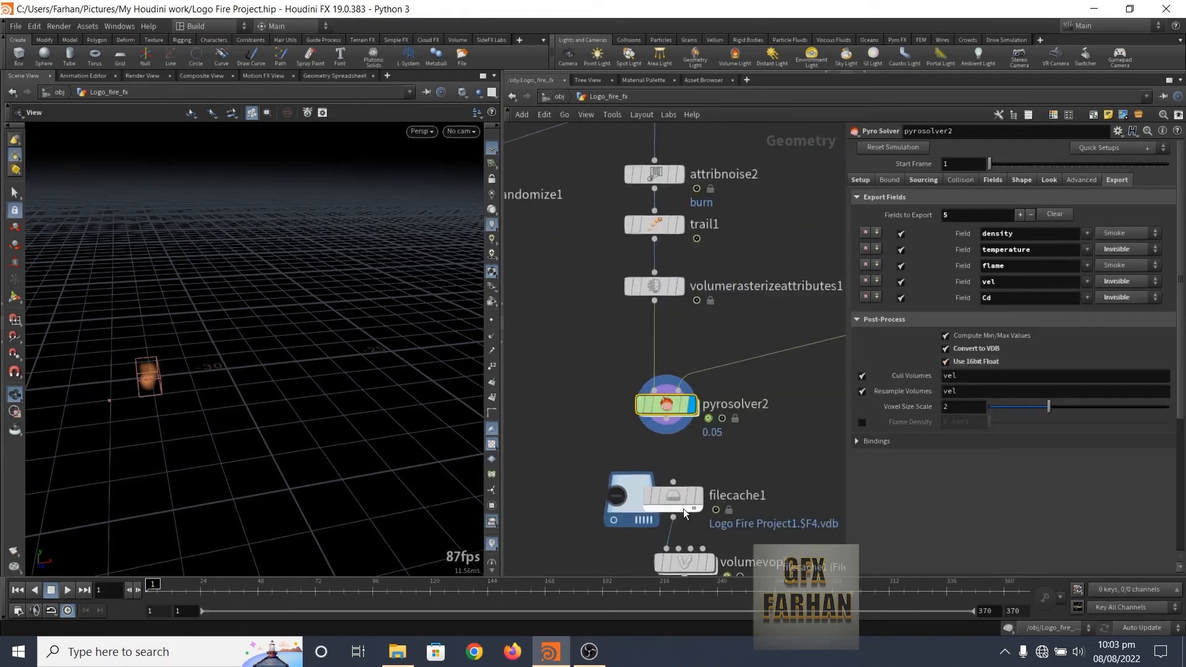
{"action": "left_click", "coordinate": [679, 505]}
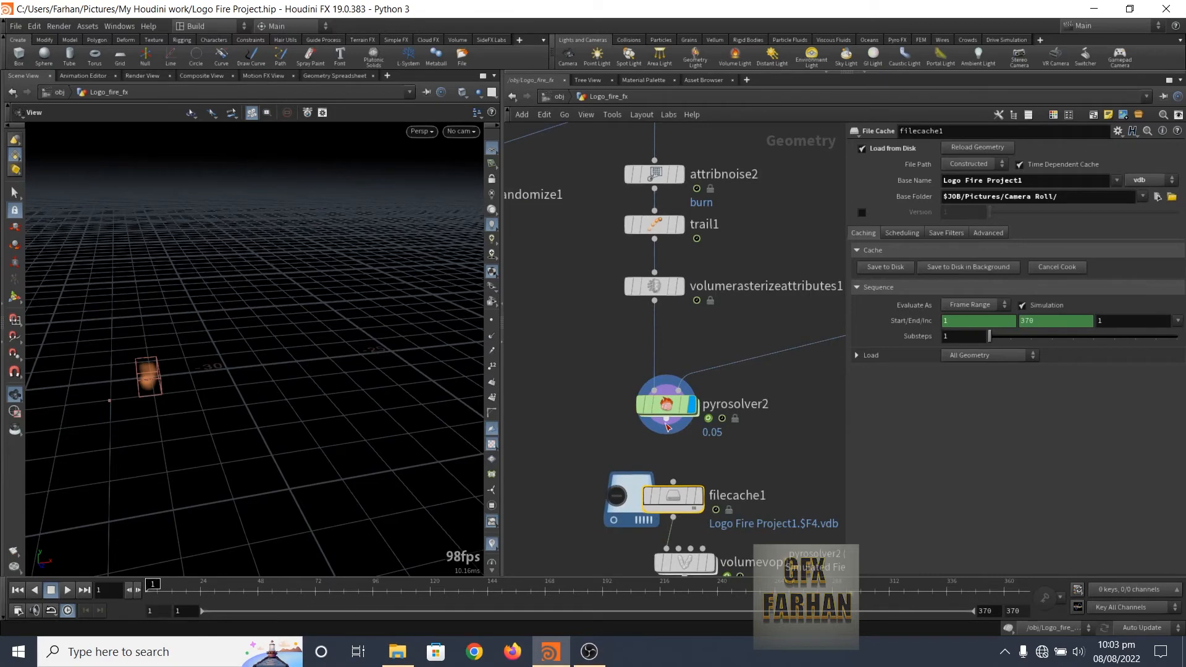
{"action": "left_click_drag", "start_coordinate": [666, 422], "coordinate": [673, 482]}
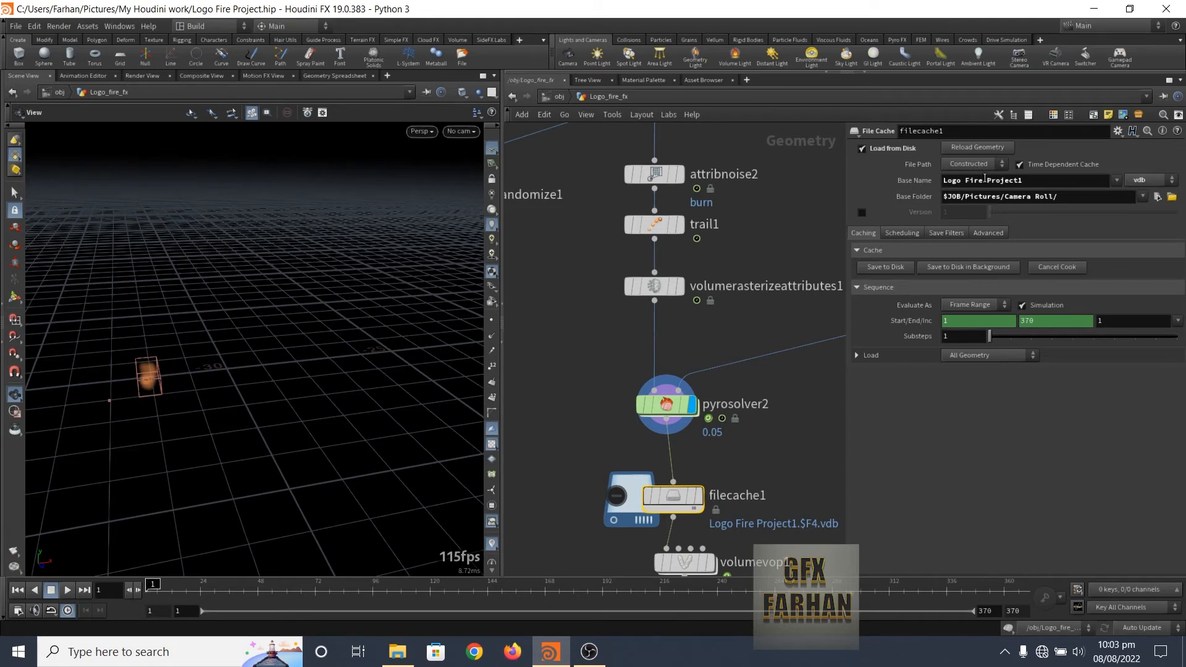
{"action": "left_click", "coordinate": [1150, 184]}
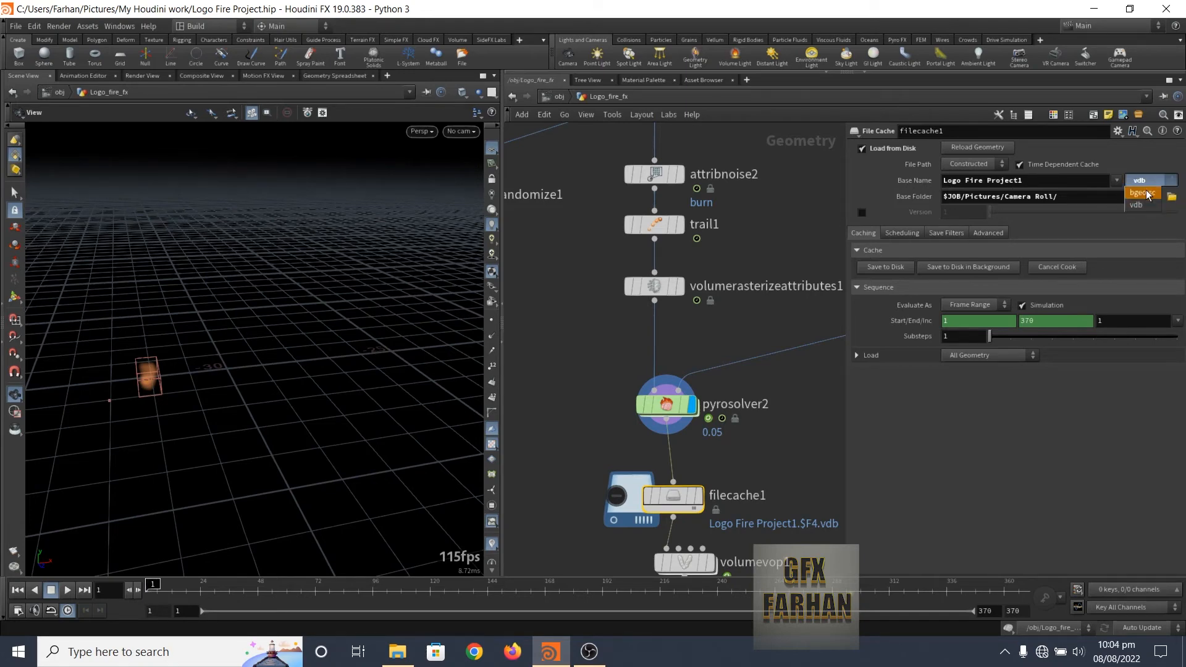
{"action": "left_click", "coordinate": [1148, 206]}
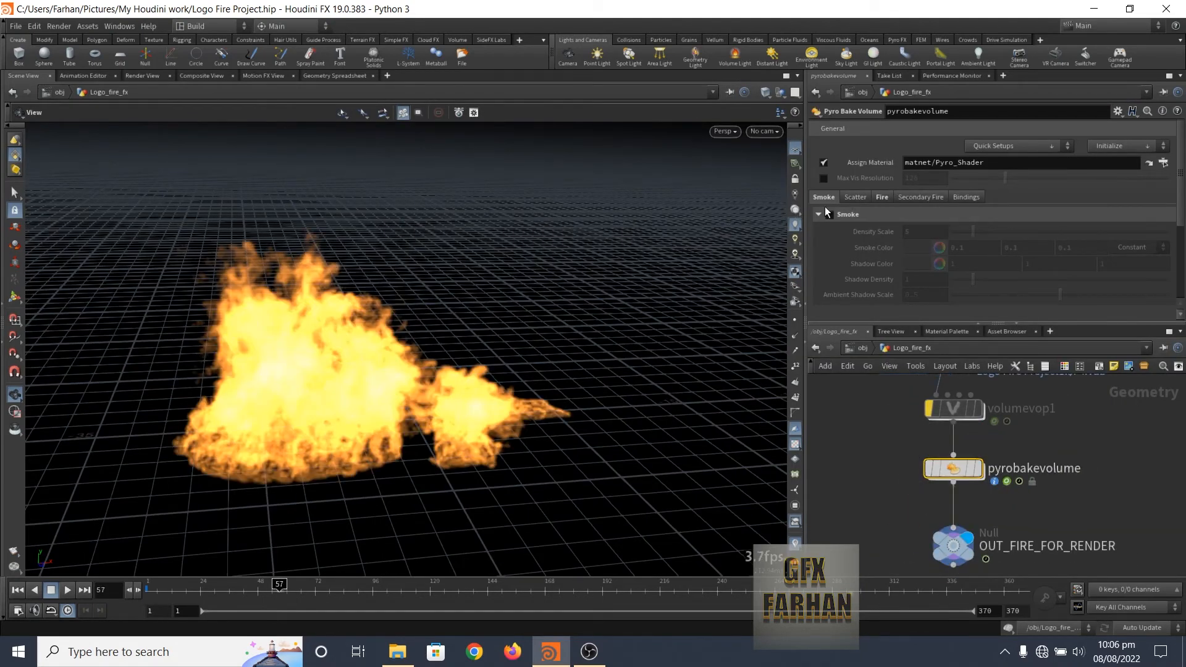
Step: Show the Fire settings of pyrobakevolume, enlarge the Fire Intensity Ramp and examine the position and value of its points
{"action": "left_click", "coordinate": [881, 198]}
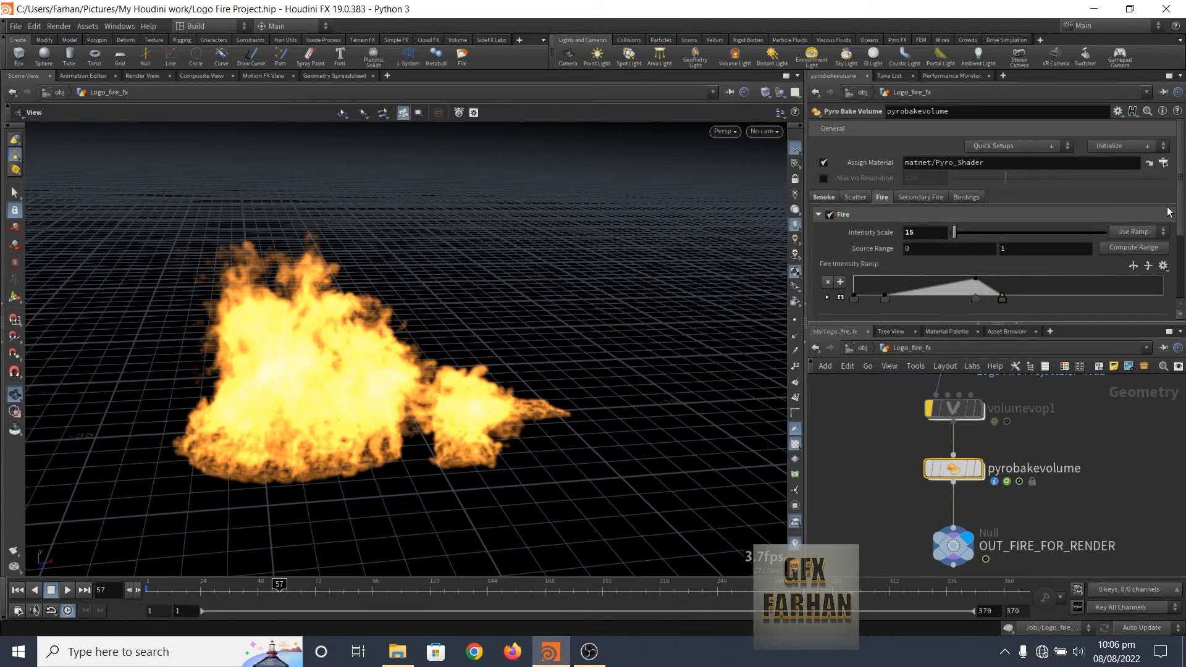
{"action": "scroll", "coordinate": [1182, 194], "scroll_direction": "down", "scroll_amount": 1}
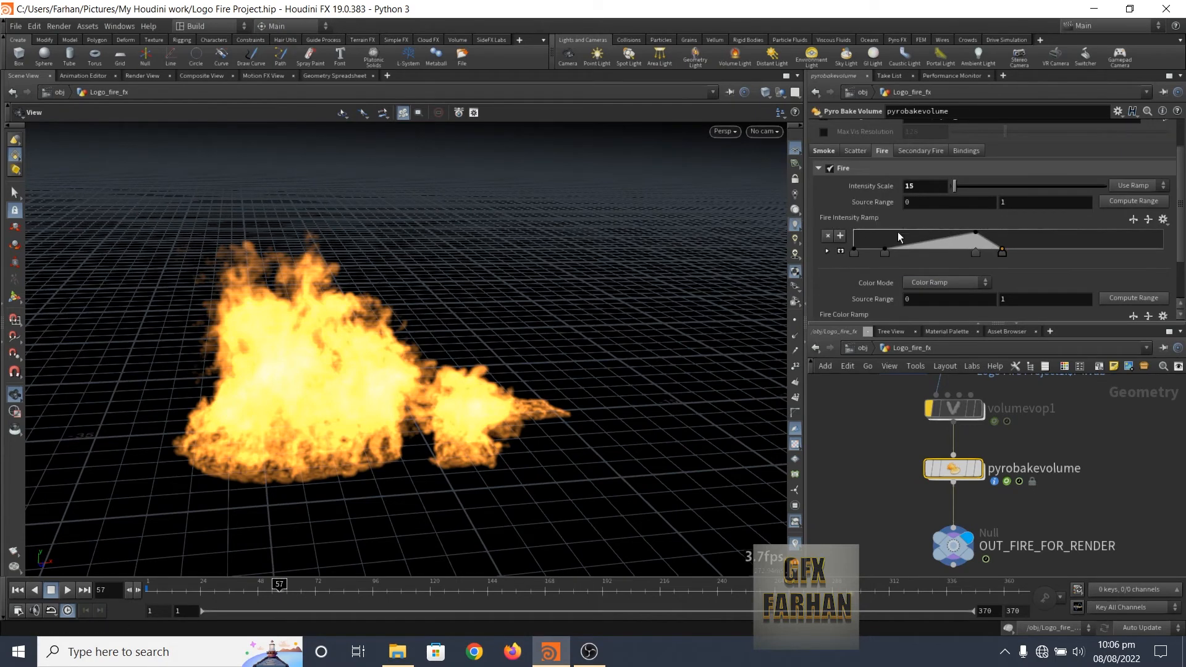
{"action": "left_click", "coordinate": [840, 251]}
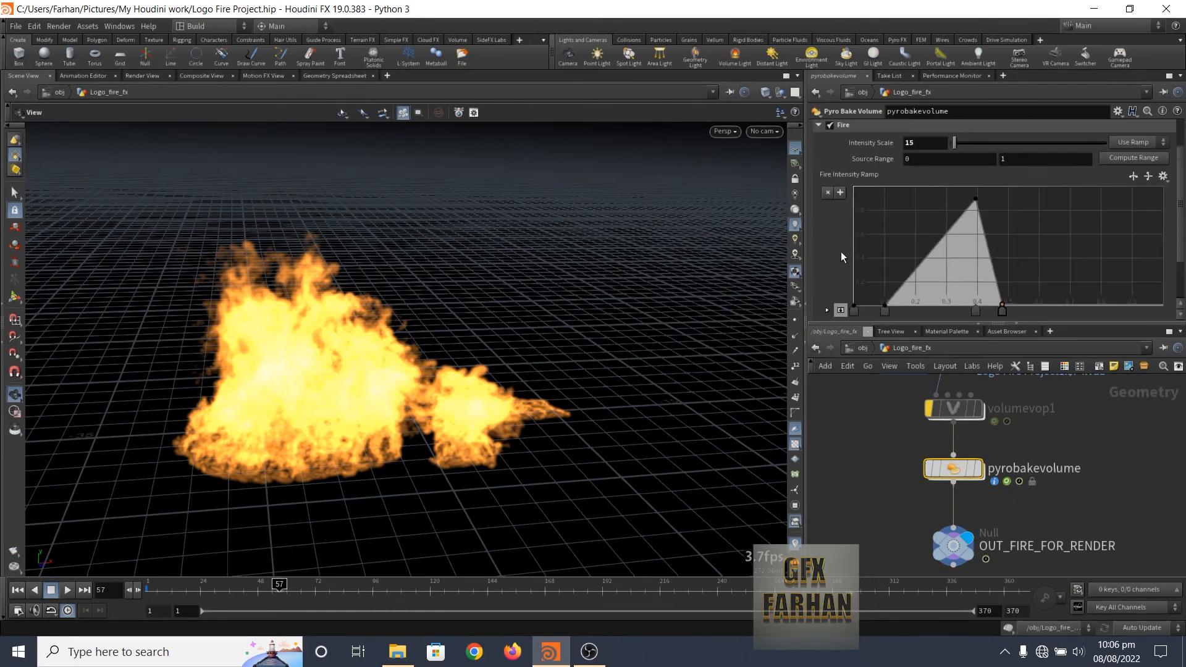
{"action": "scroll", "coordinate": [961, 231], "scroll_direction": "down", "scroll_amount": 2}
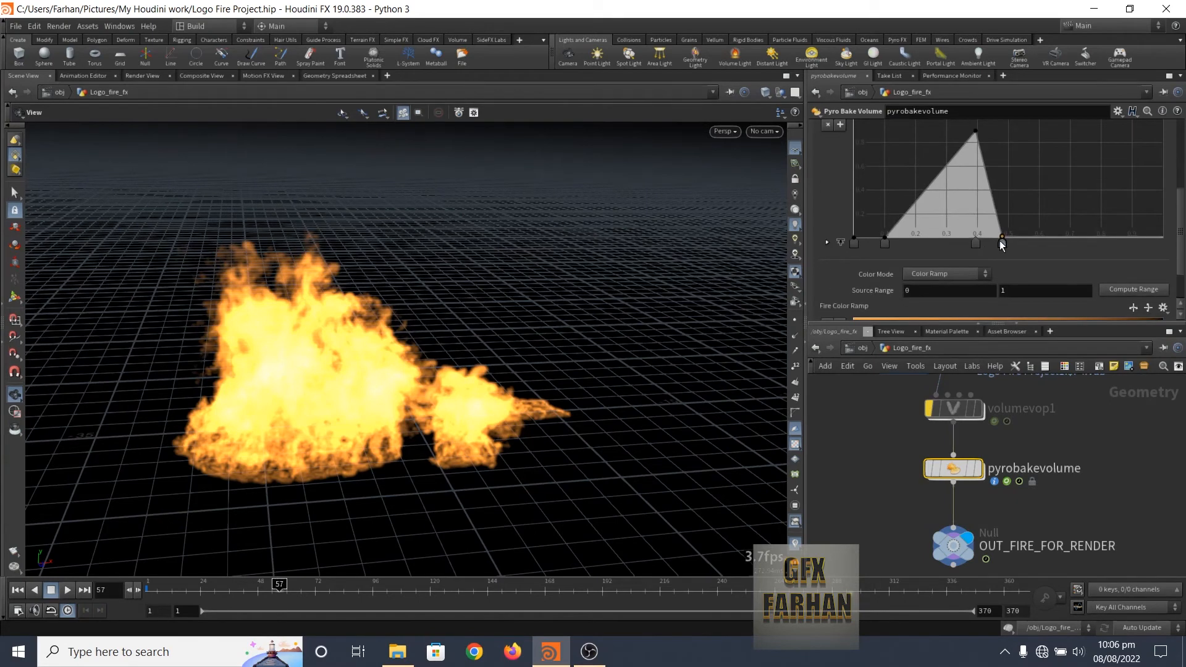
{"action": "scroll", "coordinate": [939, 241], "scroll_direction": "down", "scroll_amount": 1}
{"action": "left_click", "coordinate": [827, 214]}
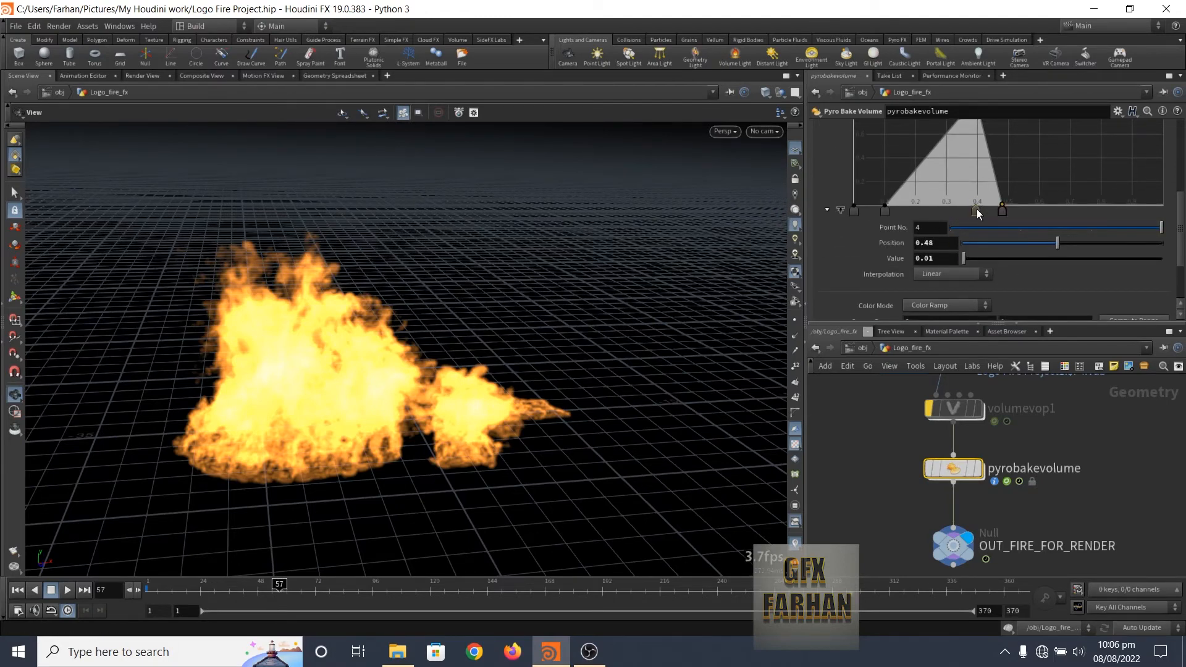
{"action": "left_click", "coordinate": [976, 211]}
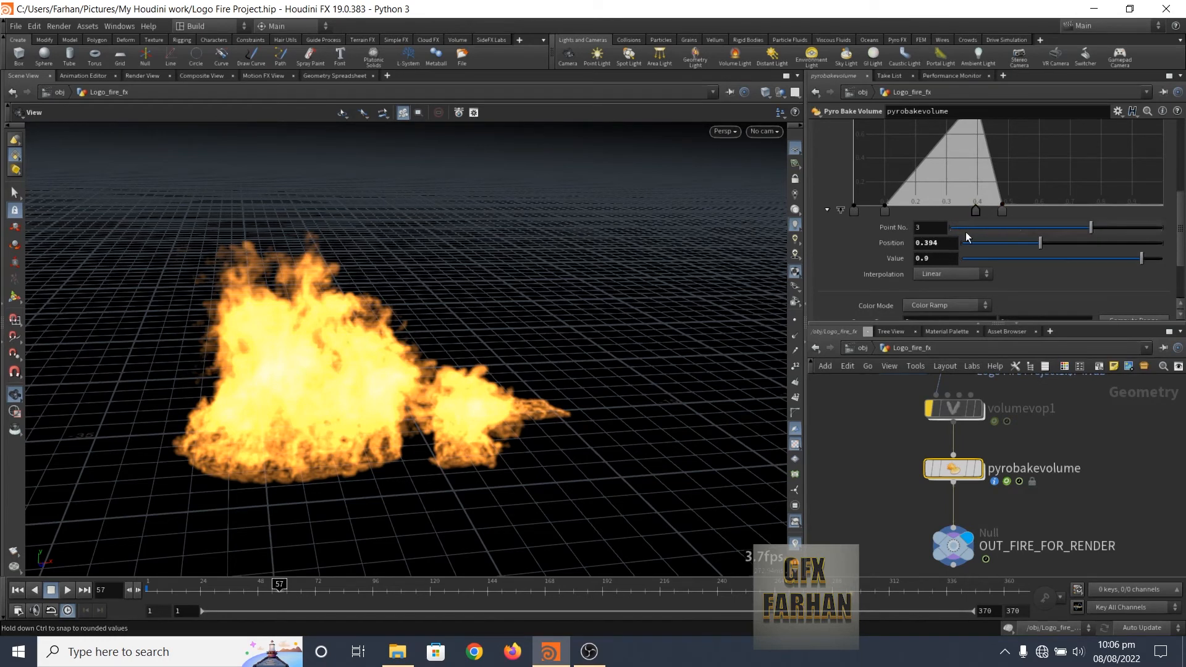
{"action": "left_click", "coordinate": [886, 212]}
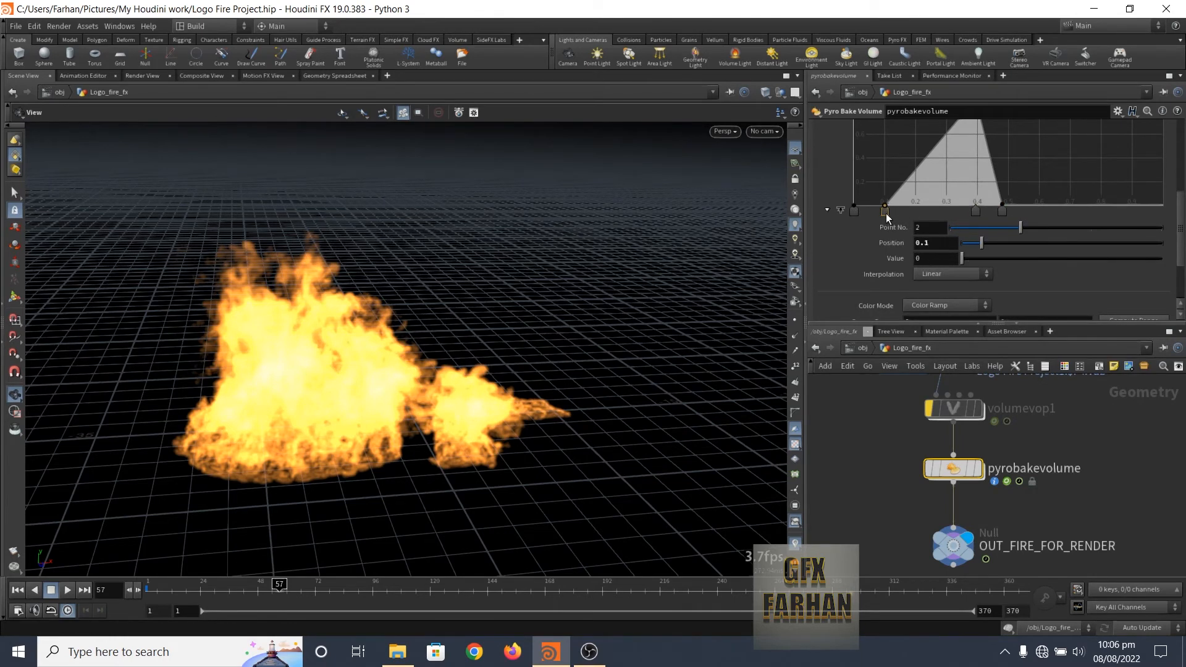
Step: Reverse the Fire Color Ramp of pyrobakevolume so it runs from black to orange
{"action": "scroll", "coordinate": [858, 269], "scroll_direction": "down", "scroll_amount": 3}
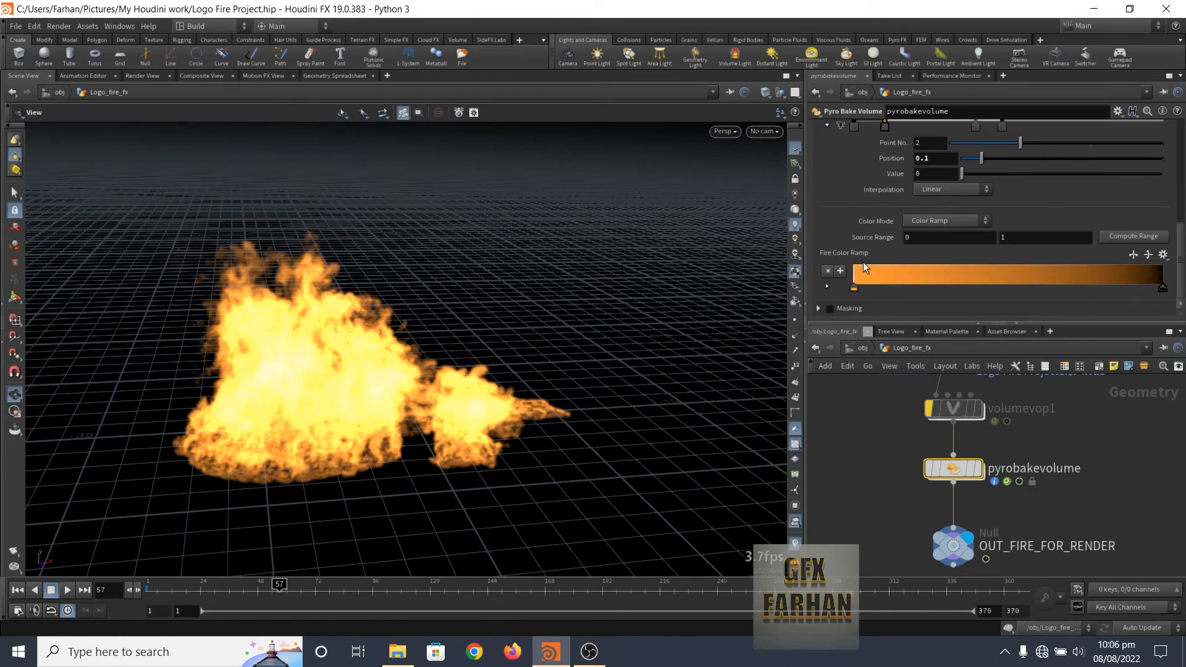
{"action": "left_click", "coordinate": [1132, 255]}
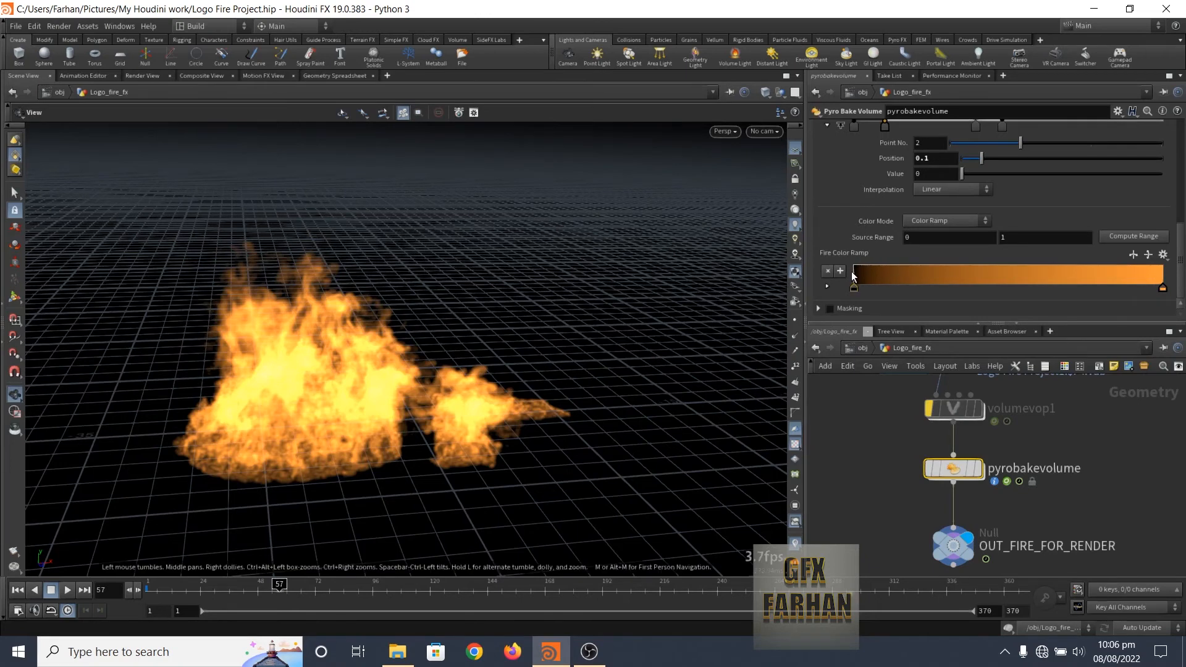
Step: Reverse the Fire Color Ramp of pyrobakevolume so it runs from orange to black, and switch off the bypass on volumevop1
{"action": "left_click", "coordinate": [1132, 257]}
{"action": "scroll", "coordinate": [899, 452], "scroll_direction": "up", "scroll_amount": 3}
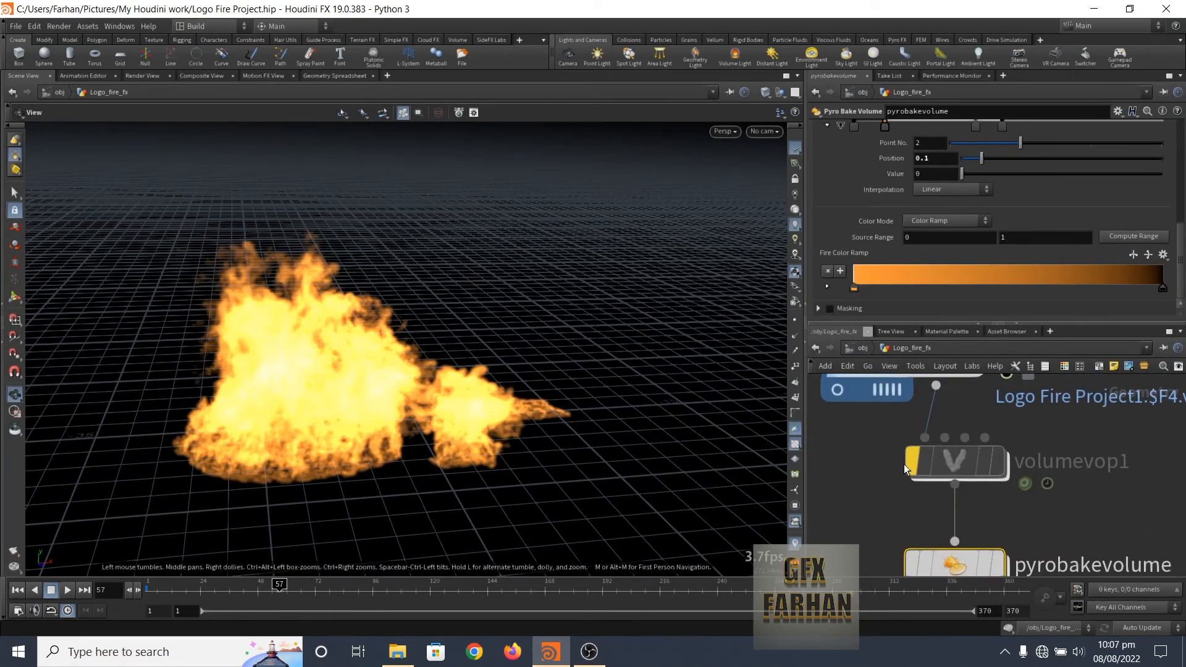
{"action": "left_click", "coordinate": [905, 464]}
{"action": "left_click", "coordinate": [963, 471]}
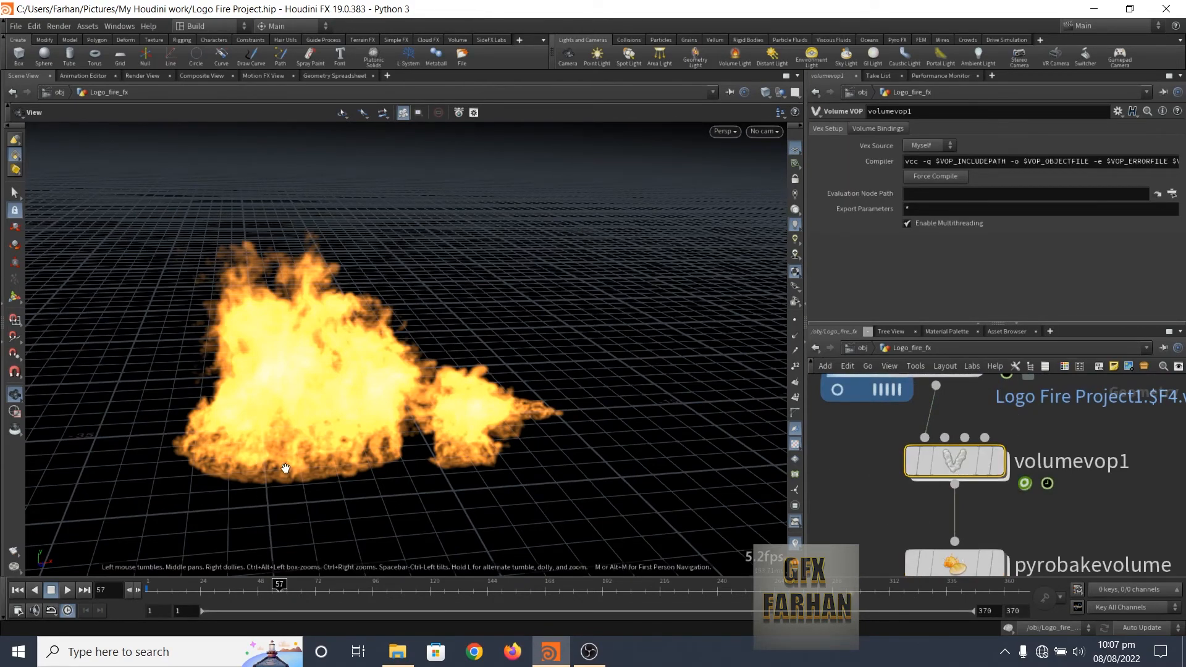
{"action": "scroll", "coordinate": [322, 468], "scroll_direction": "up", "scroll_amount": 3}
{"action": "scroll", "coordinate": [321, 469], "scroll_direction": "up", "scroll_amount": 2}
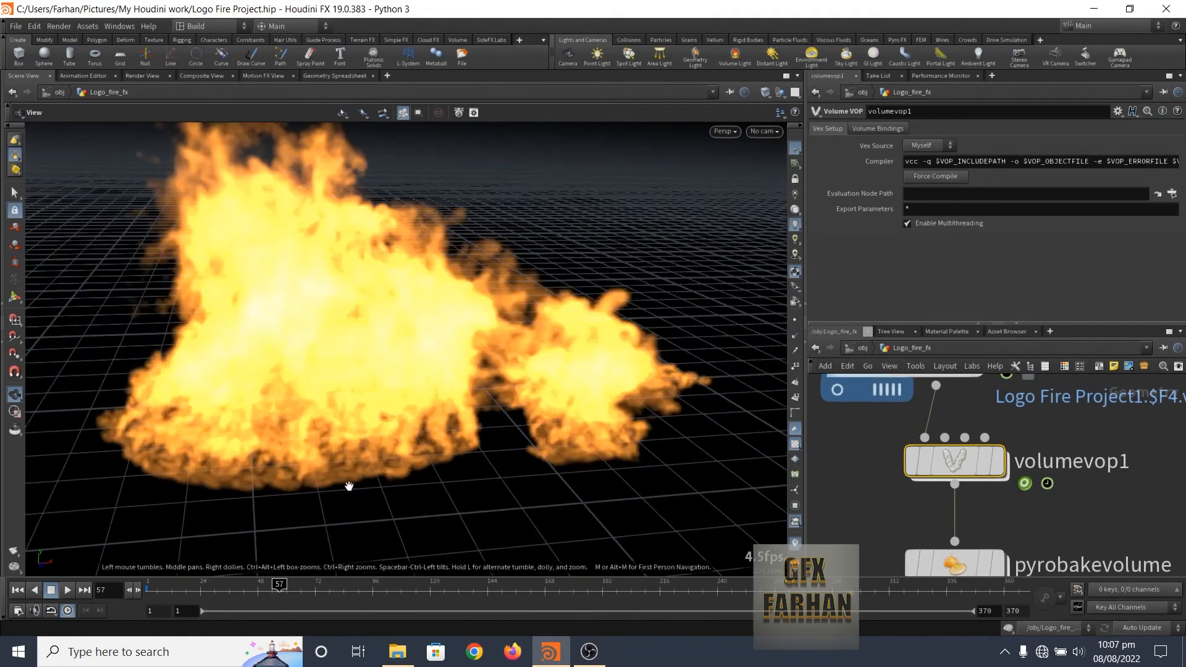
Step: Enter the volumevop1 network and examine the parameters of bind1, length1 and fit1 one after another
{"action": "double_click", "coordinate": [1003, 470]}
{"action": "left_click", "coordinate": [889, 436]}
{"action": "scroll", "coordinate": [895, 470], "scroll_direction": "down", "scroll_amount": 3}
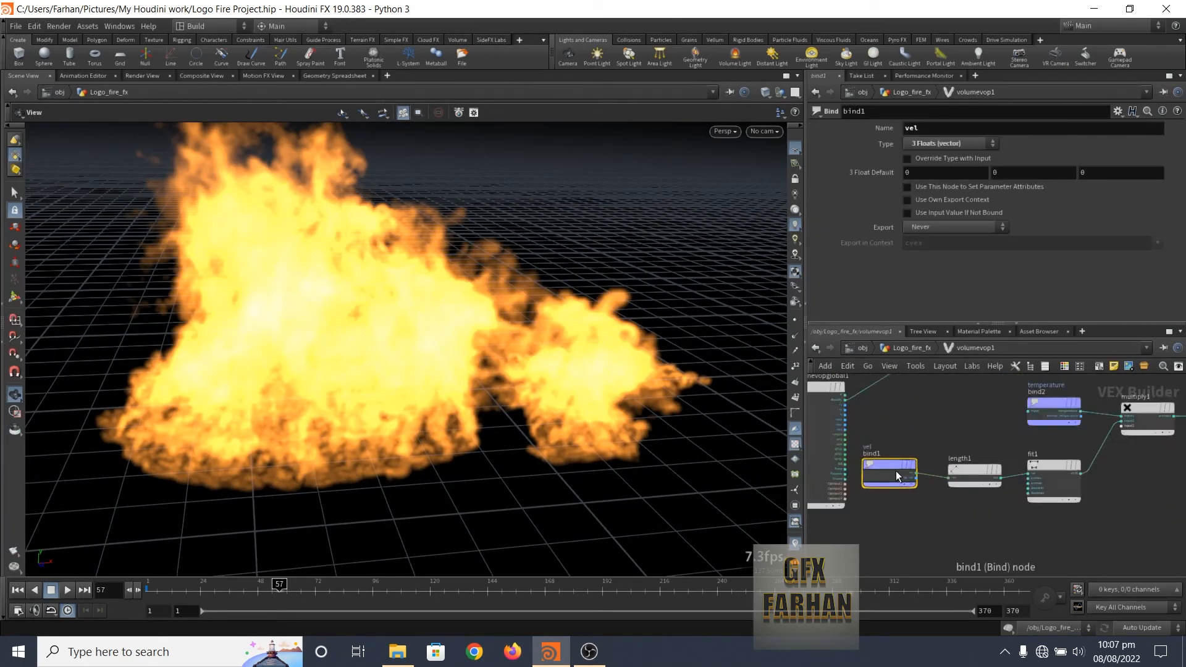
{"action": "scroll", "coordinate": [895, 471], "scroll_direction": "up", "scroll_amount": 4}
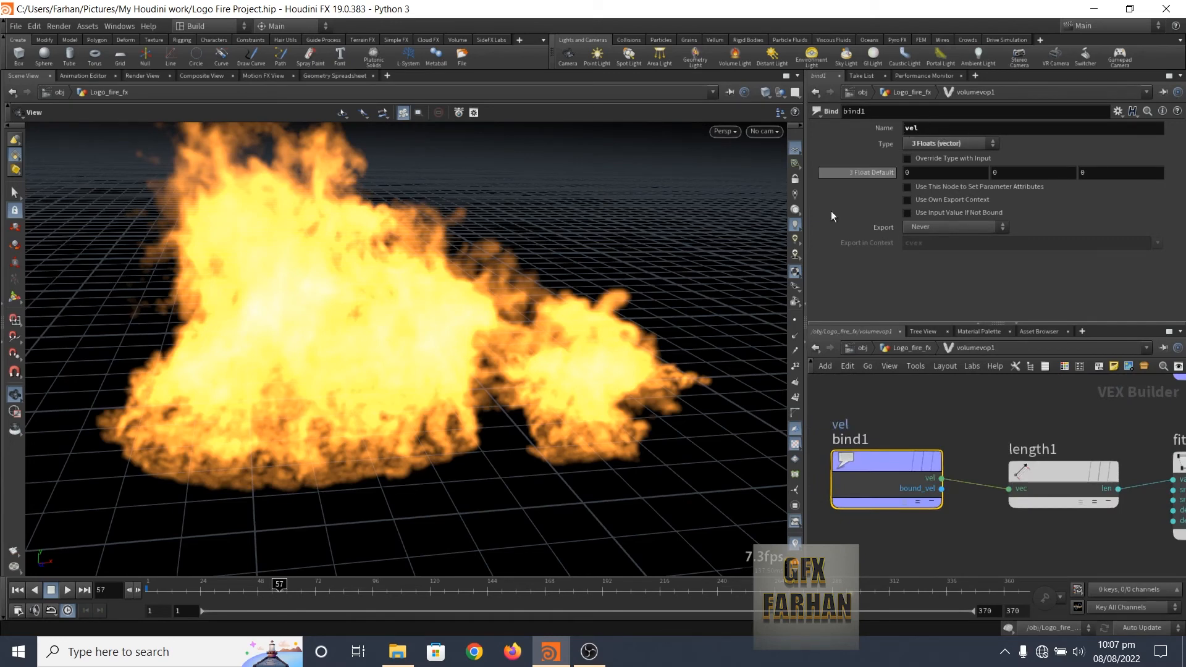
{"action": "middle_click_drag", "start_coordinate": [1073, 462], "coordinate": [954, 464]}
{"action": "scroll", "coordinate": [954, 465], "scroll_direction": "down", "scroll_amount": 1}
{"action": "left_click", "coordinate": [952, 466]}
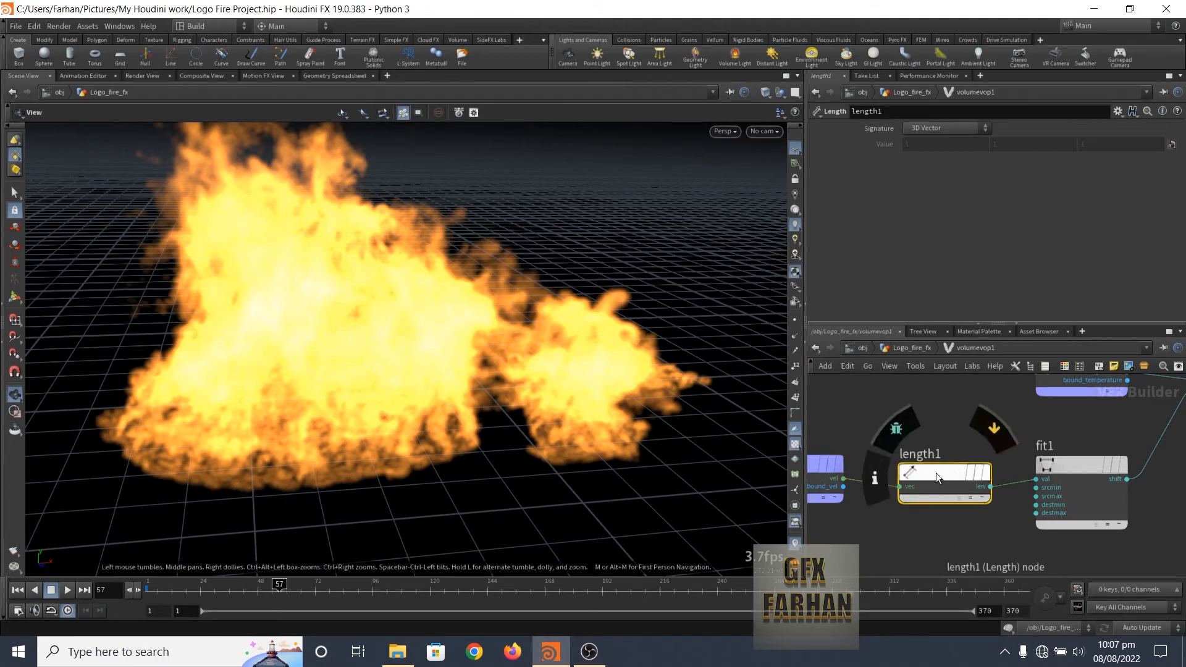
{"action": "middle_click_drag", "start_coordinate": [936, 469], "coordinate": [972, 476]}
{"action": "middle_click_drag", "start_coordinate": [861, 575], "coordinate": [887, 564]}
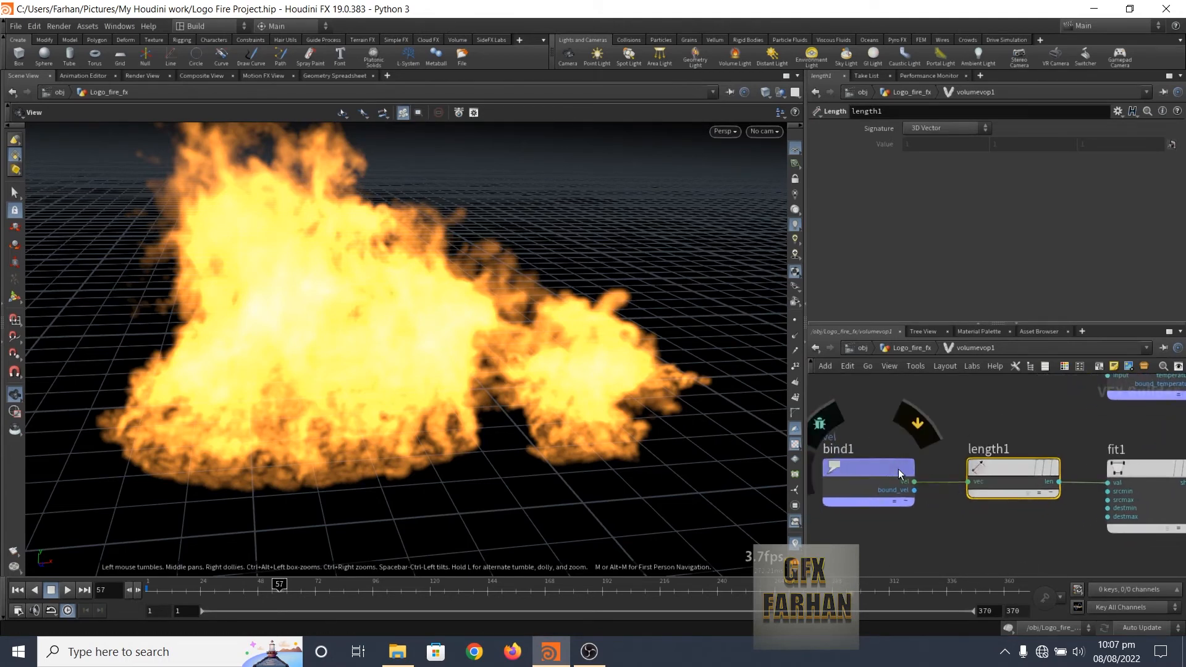
{"action": "middle_click_drag", "start_coordinate": [1141, 467], "coordinate": [1045, 461]}
{"action": "left_click", "coordinate": [1042, 466]}
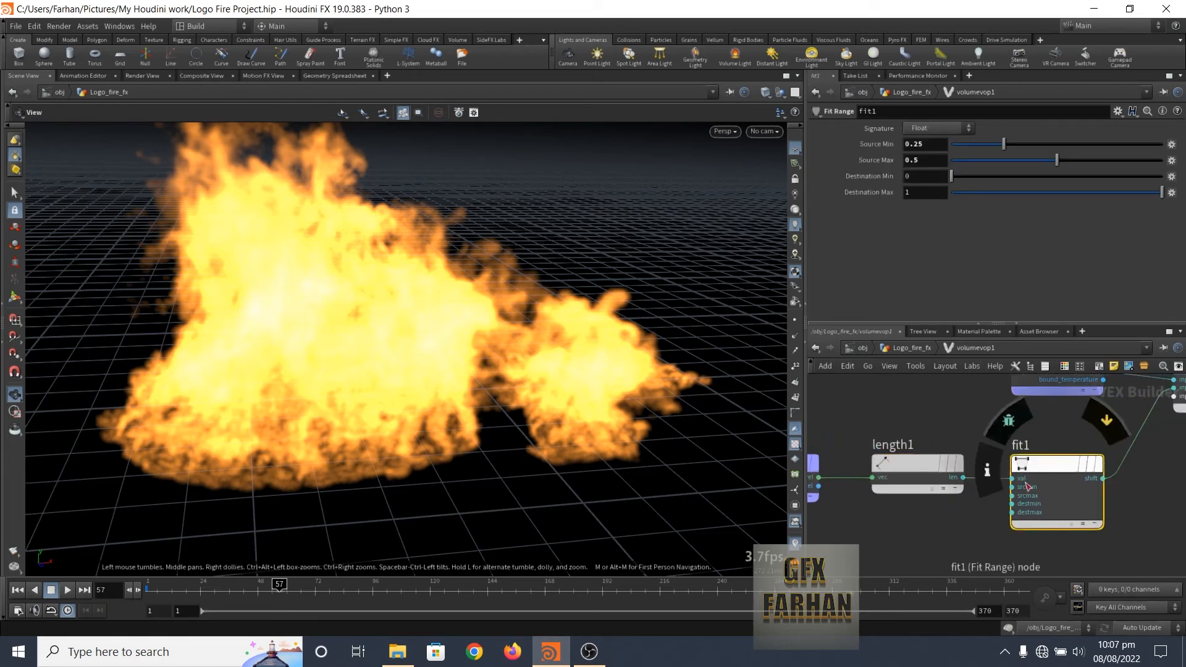
{"action": "middle_click_drag", "start_coordinate": [944, 532], "coordinate": [861, 557]}
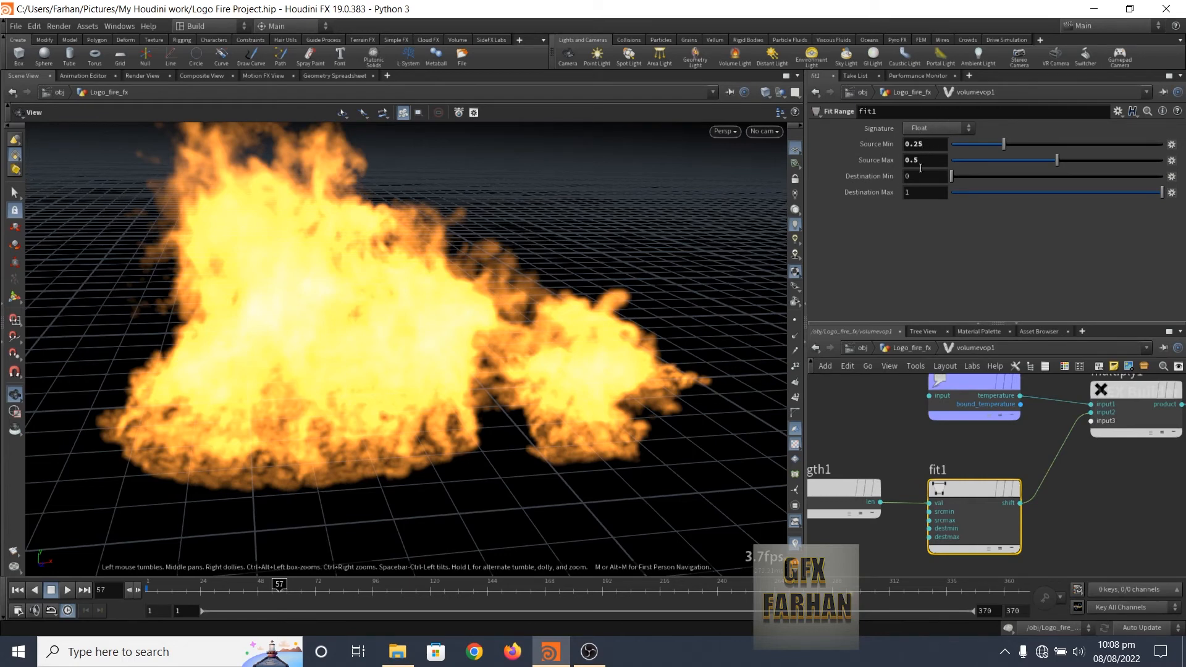
Step: Set the Source Min of fit1 to 5 and its Source Max to 7
{"action": "left_click", "coordinate": [908, 144]}
{"action": "type", "text": "5"}
{"action": "key", "text": "Tab"}
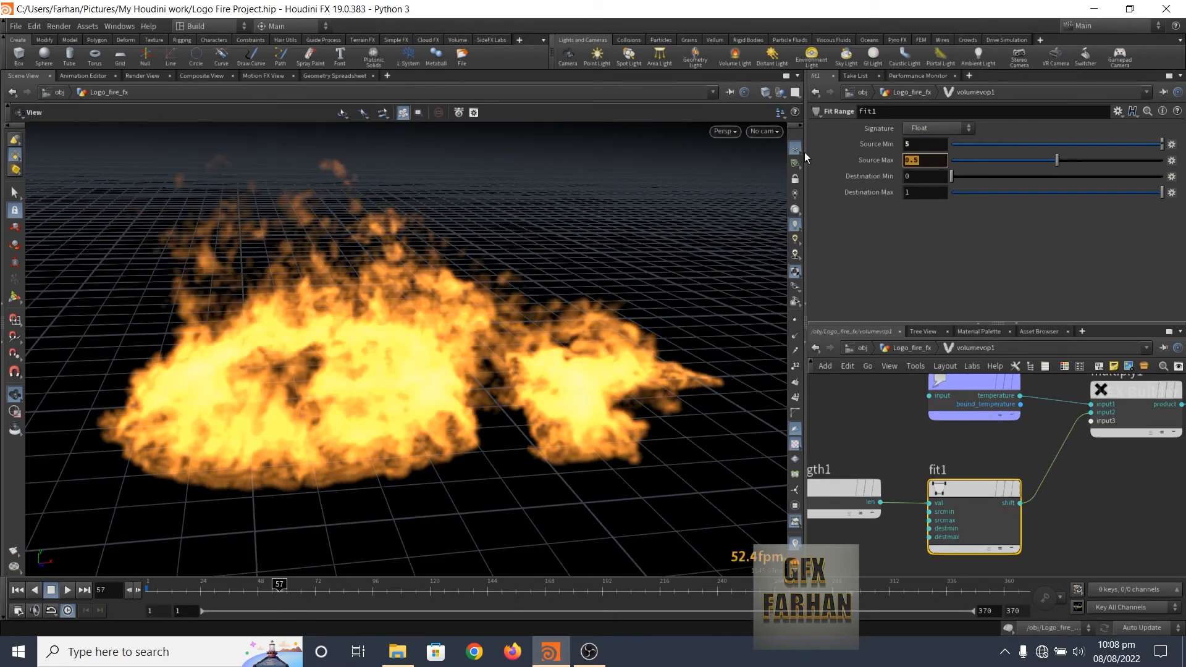
{"action": "type", "text": "7"}
{"action": "key", "text": "Return"}
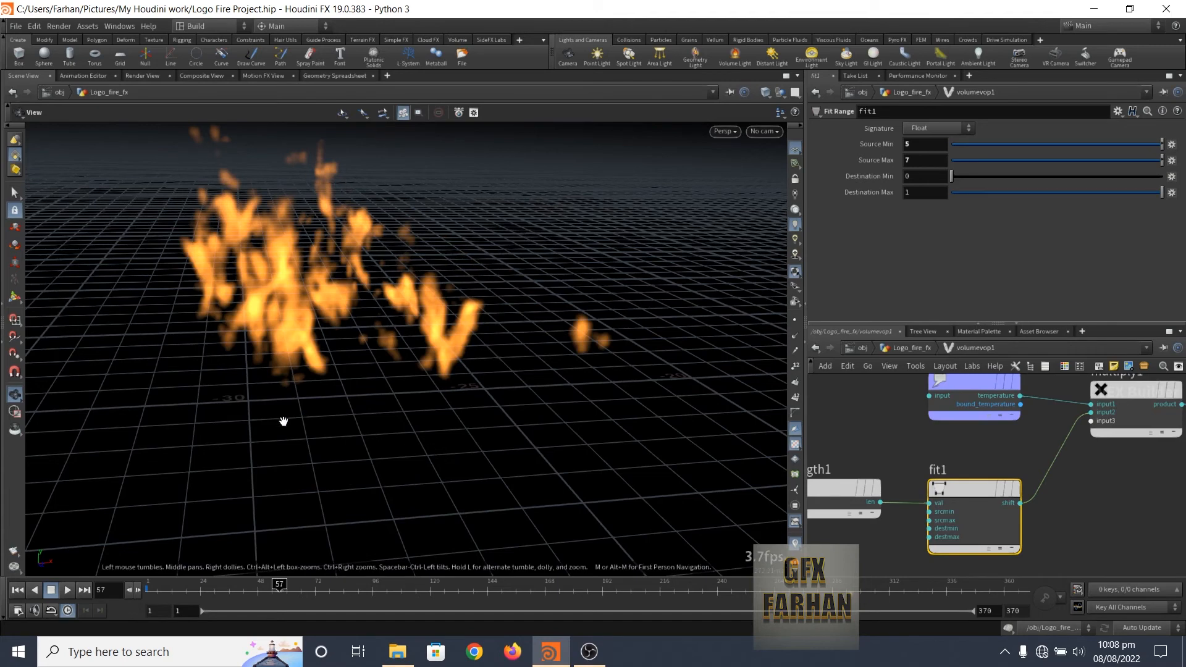
Step: Set the Source Min of fit1 to 1 and its Source Max to 2
{"action": "left_click_drag", "start_coordinate": [933, 145], "coordinate": [852, 160]}
{"action": "type", "text": "1"}
{"action": "key", "text": "Tab"}
{"action": "type", "text": "2"}
{"action": "key", "text": "Return"}
Step: Examine the temperature binding in bind2, the inputs of multiply1 and the export settings of bind3
{"action": "middle_click_drag", "start_coordinate": [1040, 517], "coordinate": [923, 557]}
{"action": "left_click", "coordinate": [902, 458]}
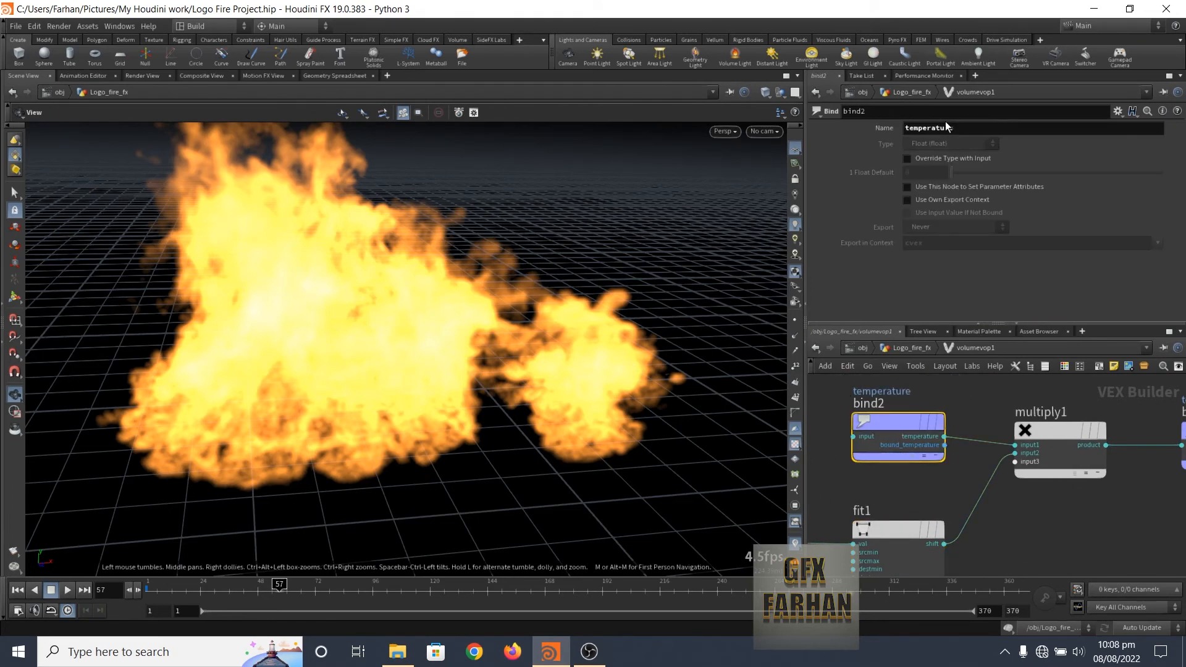
{"action": "scroll", "coordinate": [930, 529], "scroll_direction": "down", "scroll_amount": 1}
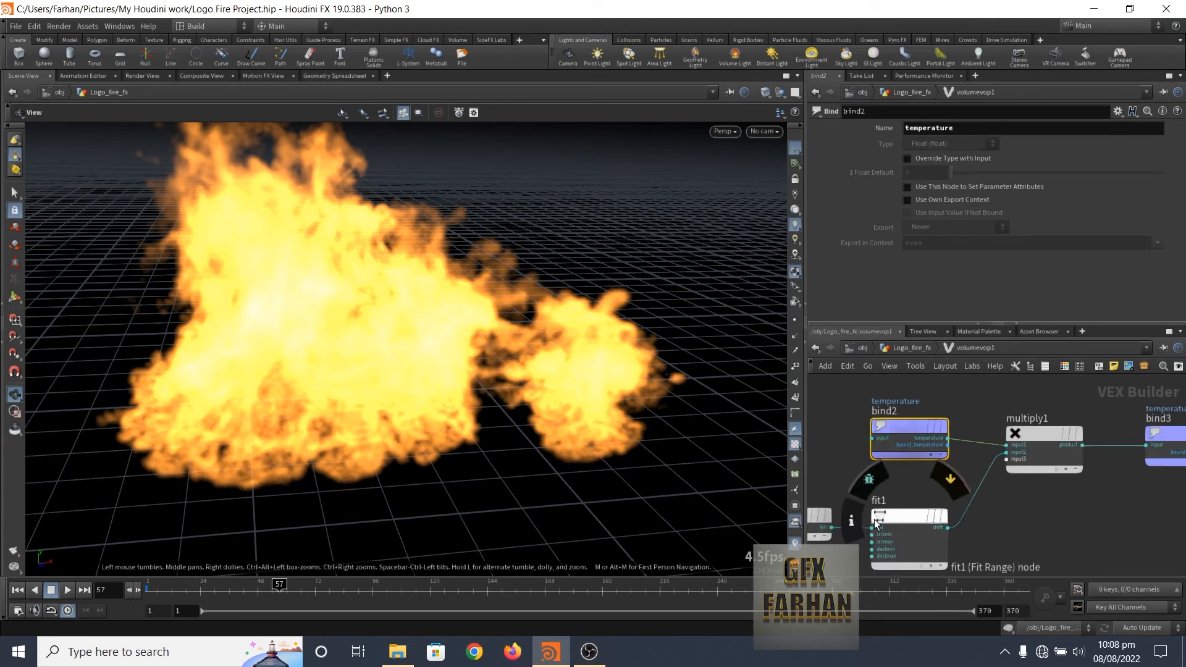
{"action": "middle_click", "coordinate": [933, 509]}
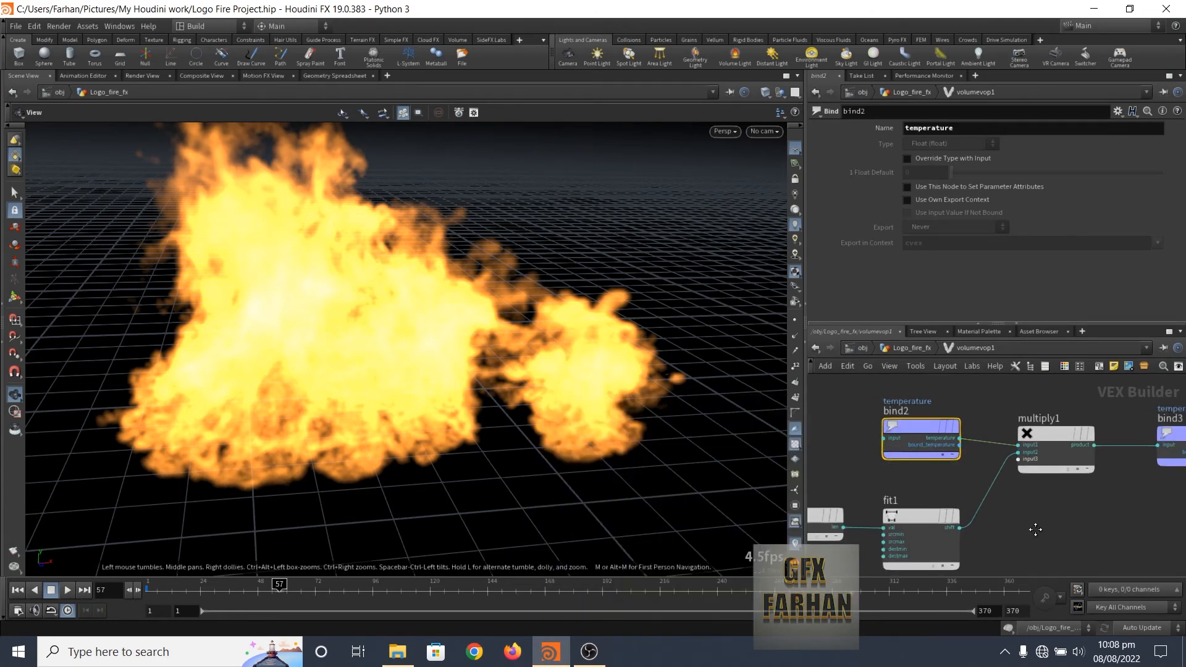
{"action": "middle_click_drag", "start_coordinate": [914, 549], "coordinate": [970, 537]}
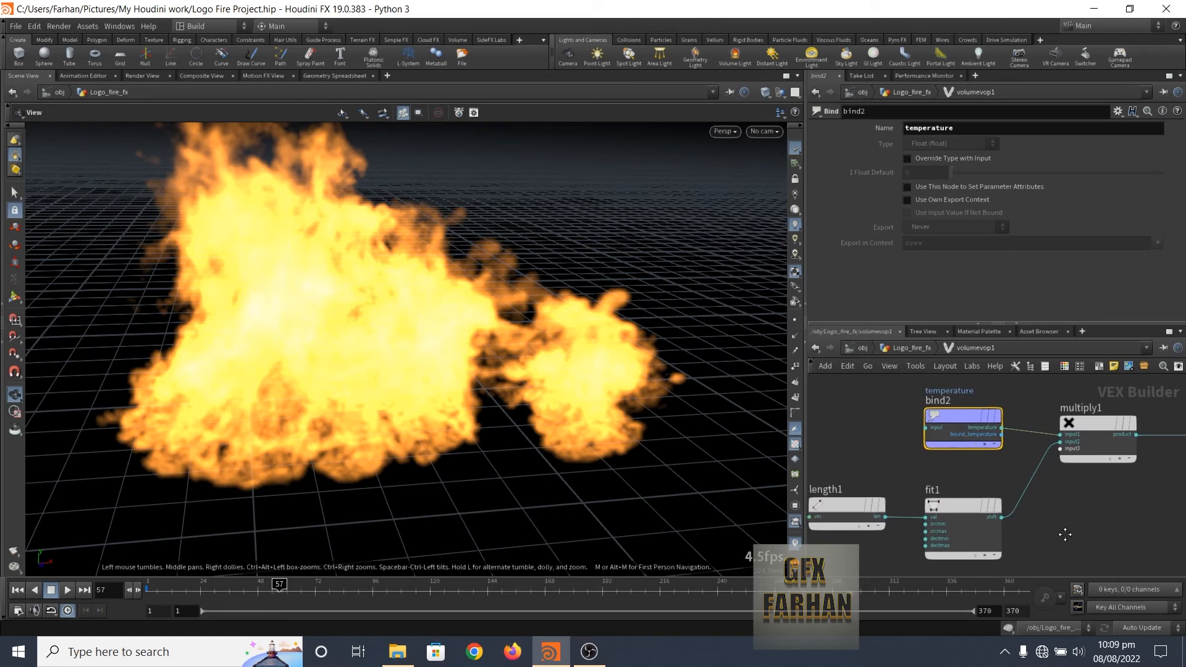
{"action": "middle_click_drag", "start_coordinate": [1088, 421], "coordinate": [1021, 457]}
{"action": "left_click", "coordinate": [1037, 461]}
{"action": "scroll", "coordinate": [1037, 460], "scroll_direction": "up", "scroll_amount": 2}
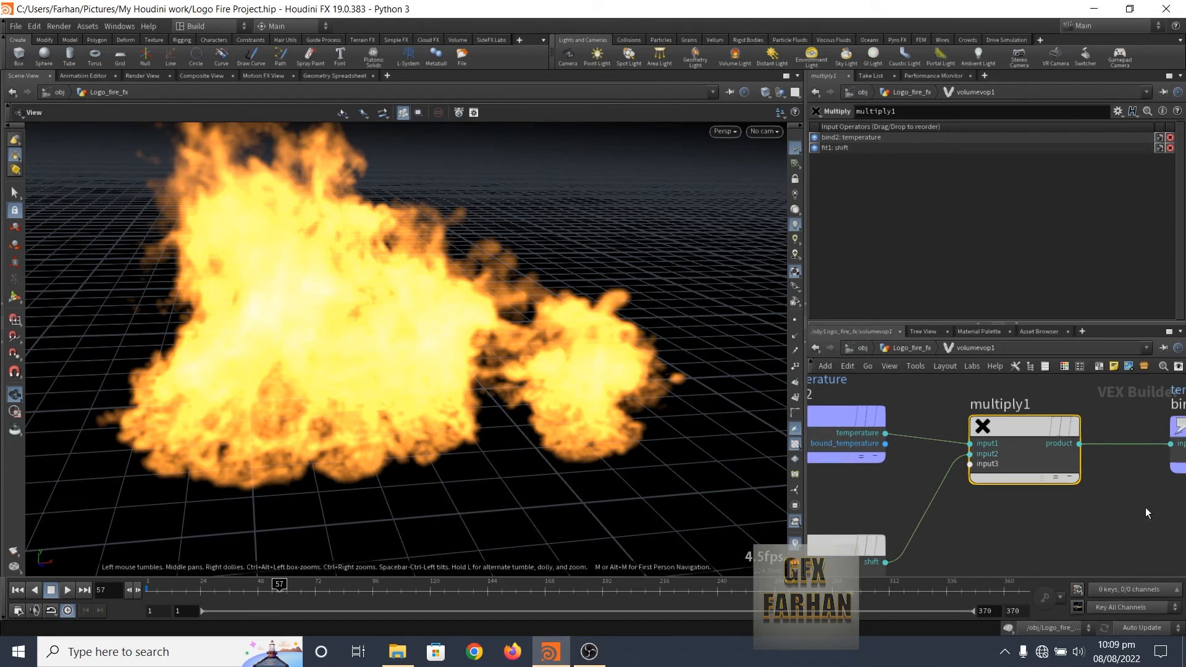
{"action": "middle_click_drag", "start_coordinate": [1107, 524], "coordinate": [998, 553]}
{"action": "left_click", "coordinate": [1090, 462]}
{"action": "middle_click_drag", "start_coordinate": [1002, 407], "coordinate": [928, 385]}
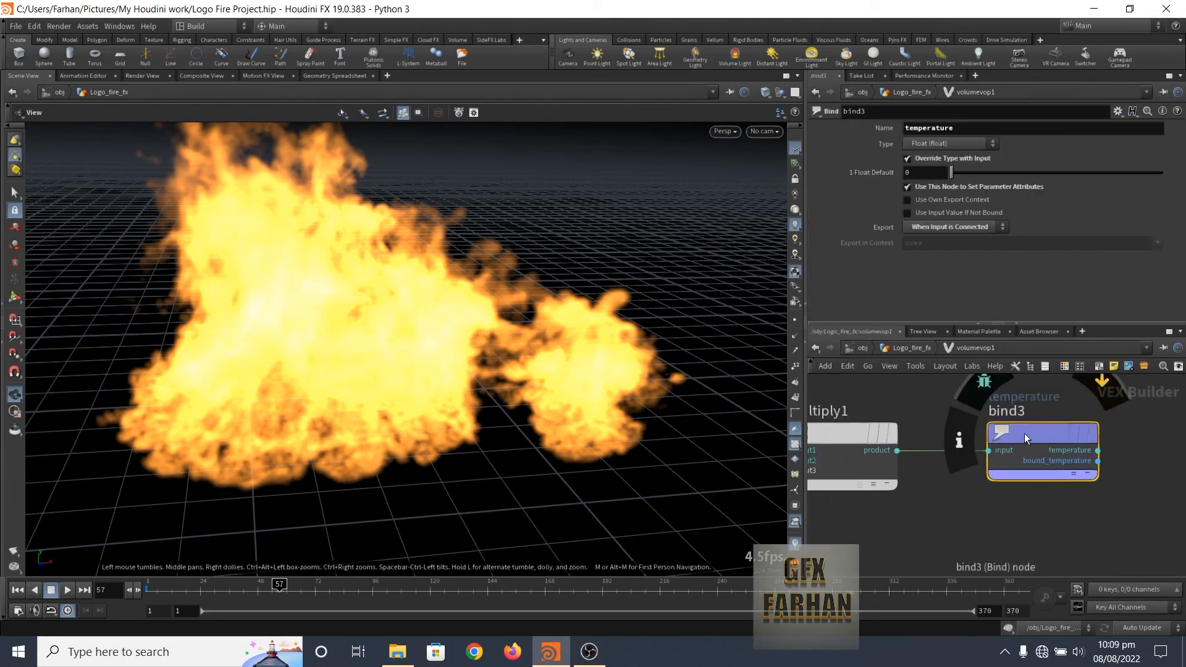
Step: Return to the Logo_fire_fx network, bypass volumevop1 and go up to the object level
{"action": "key", "text": "u"}
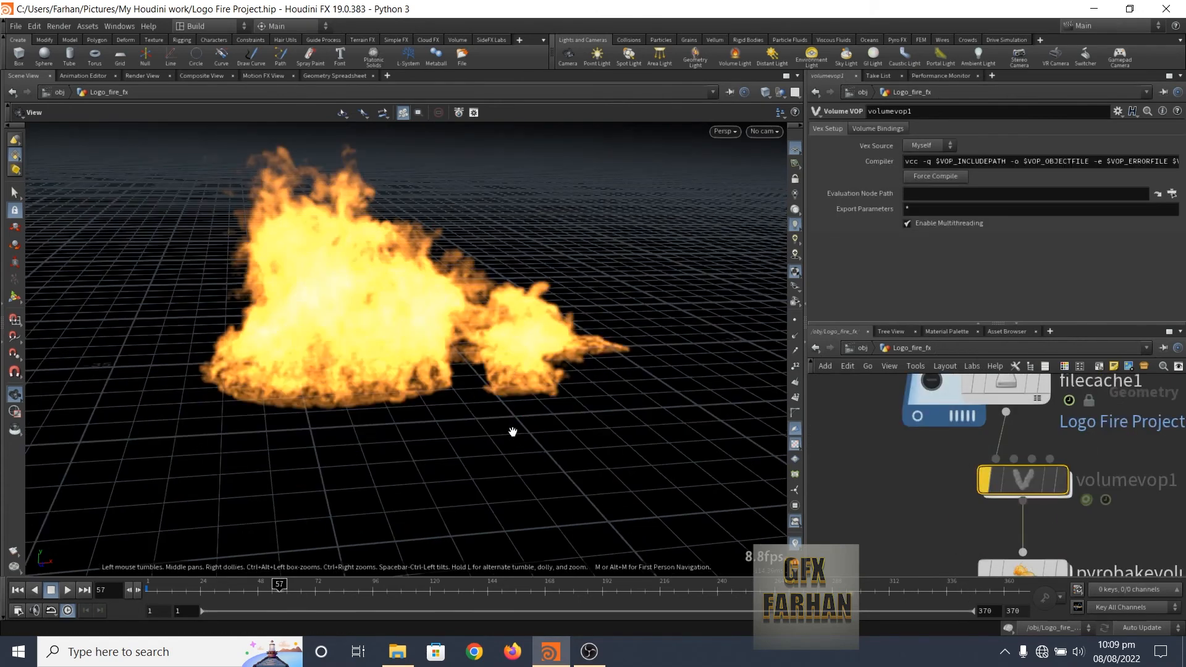
{"action": "scroll", "coordinate": [870, 511], "scroll_direction": "down", "scroll_amount": 6}
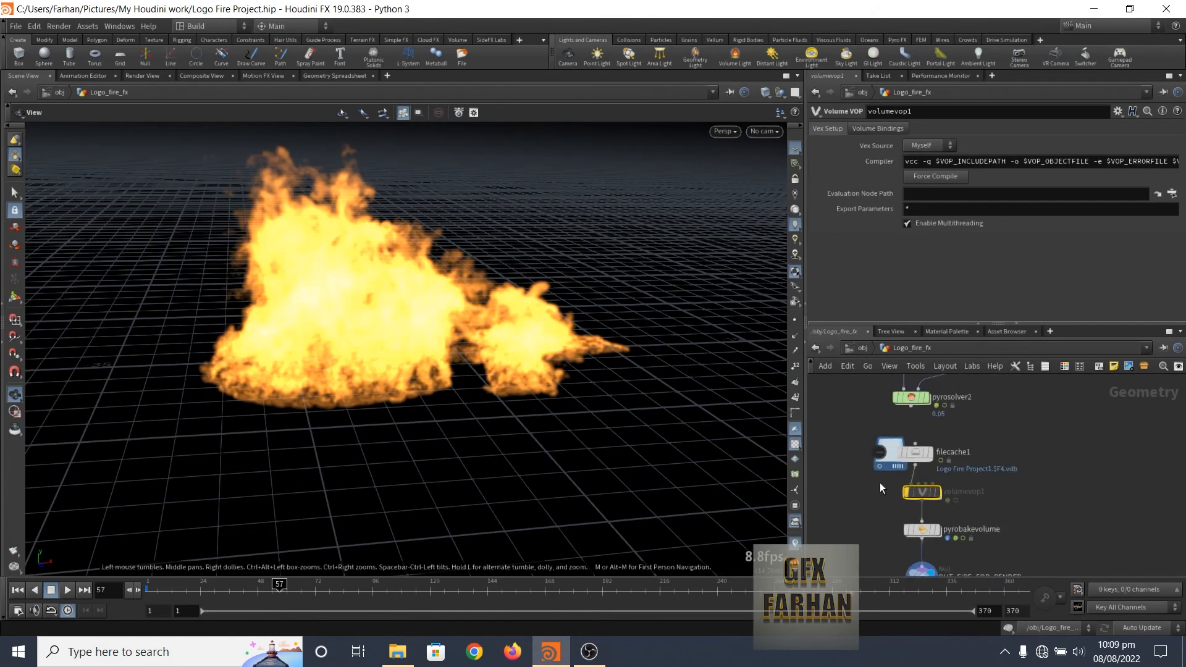
{"action": "left_click", "coordinate": [872, 346]}
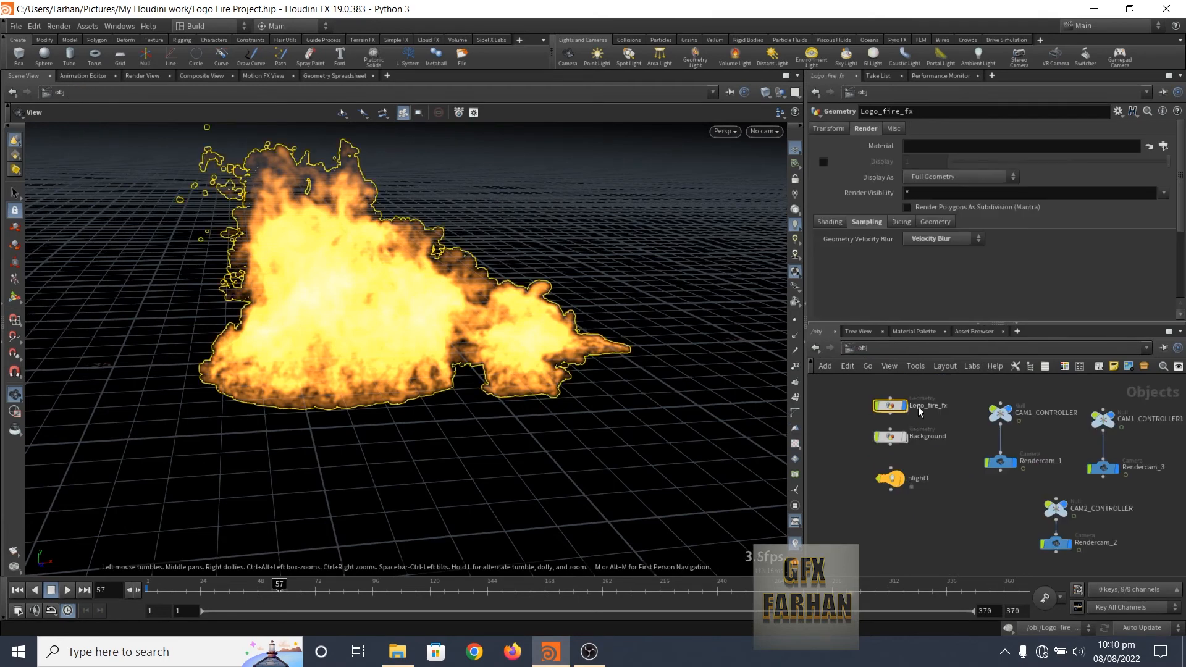
Step: Select the Background object and turn on its display alongside the fire
{"action": "left_click", "coordinate": [850, 439]}
{"action": "scroll", "coordinate": [864, 441], "scroll_direction": "up", "scroll_amount": 6}
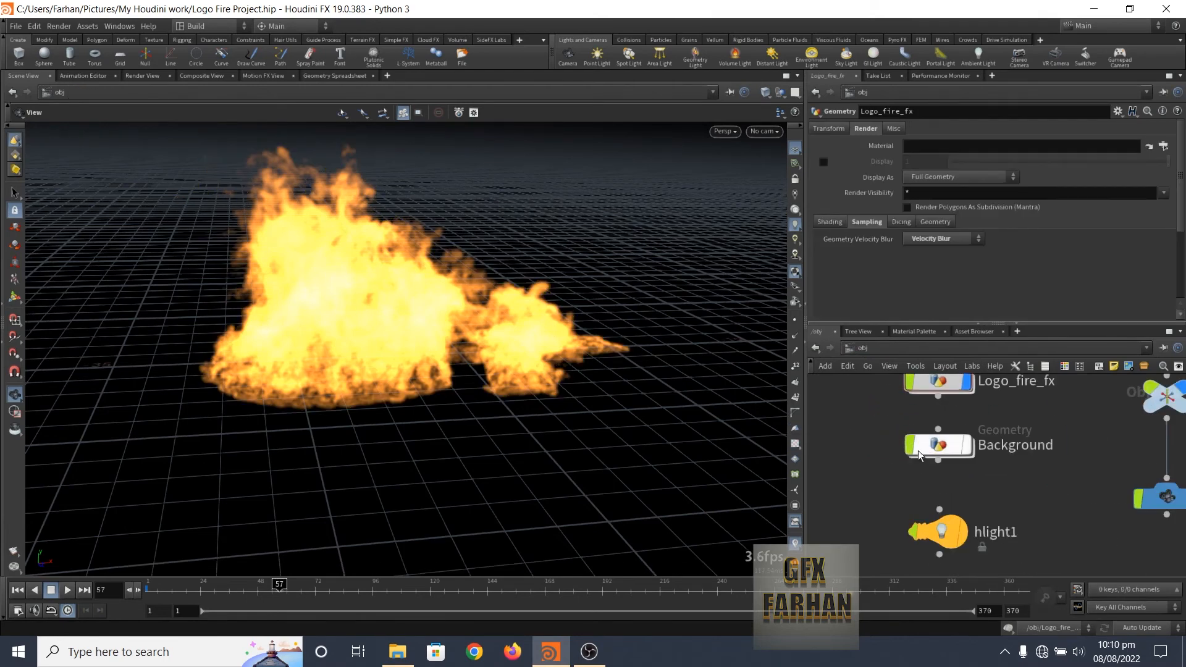
{"action": "left_click", "coordinate": [897, 445]}
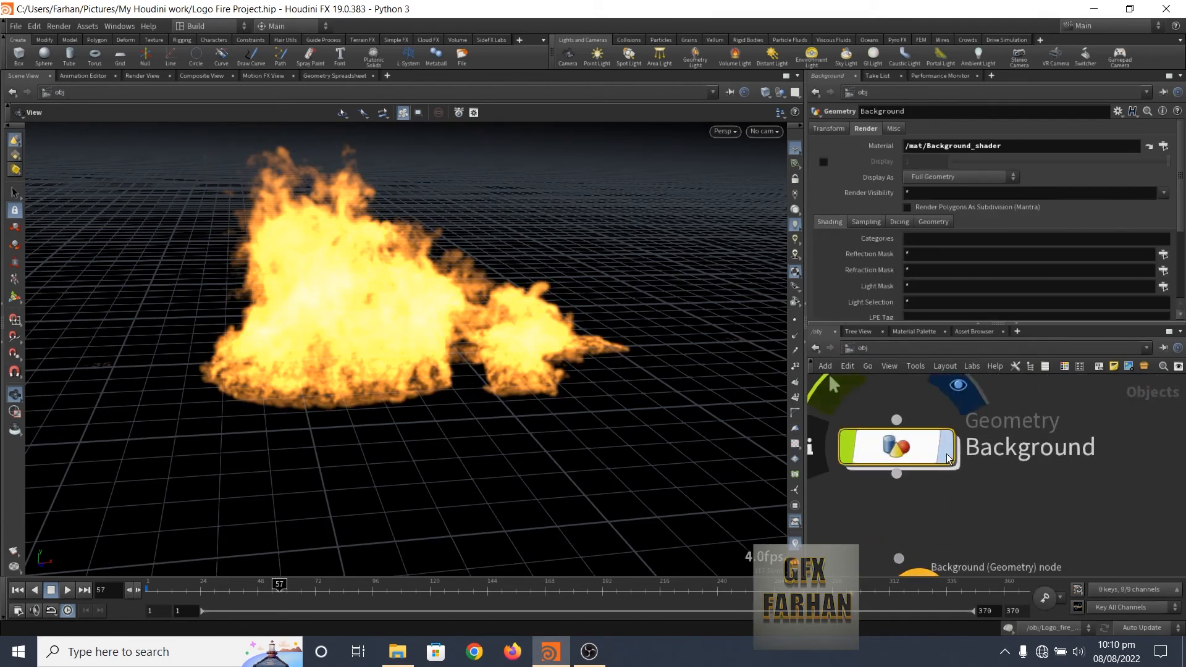
{"action": "key", "text": "r"}
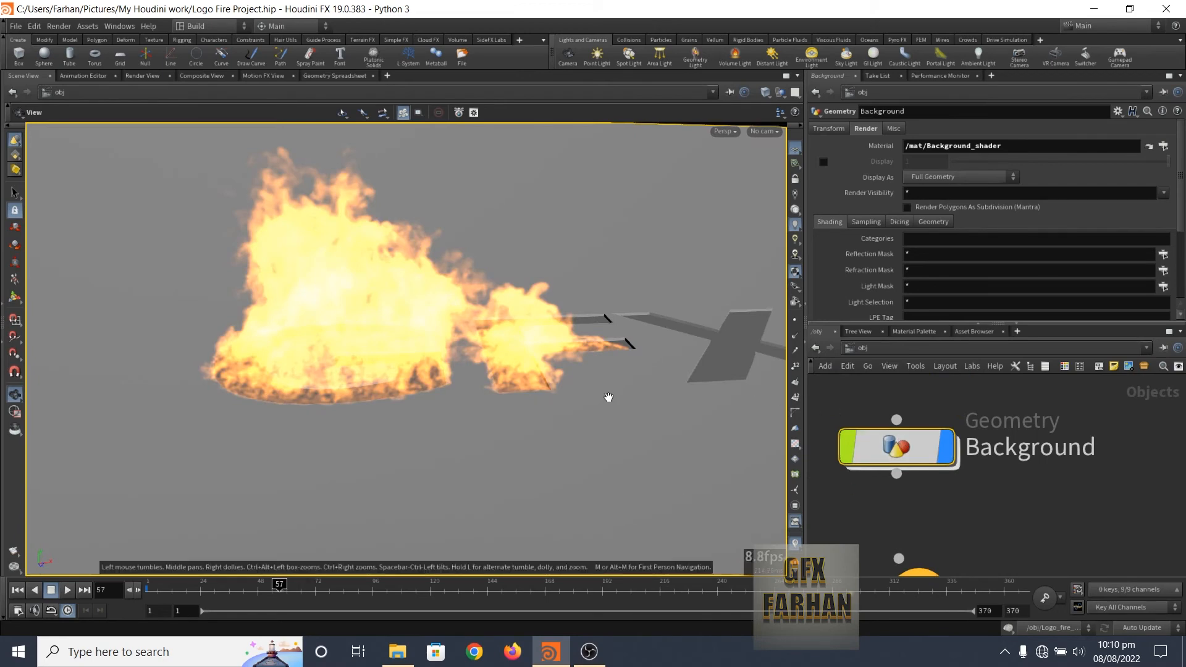
Step: Enter the Background network, display font1 and examine its font, text settings and flat lettering
{"action": "double_click", "coordinate": [896, 446]}
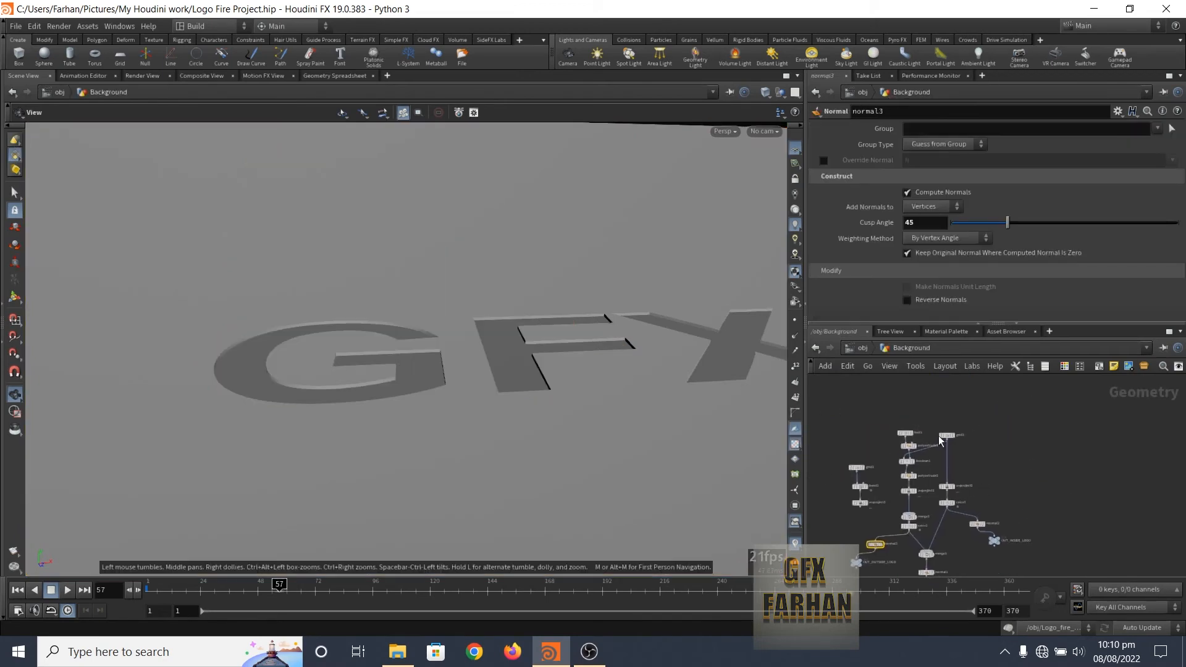
{"action": "scroll", "coordinate": [940, 439], "scroll_direction": "up", "scroll_amount": 5}
{"action": "key", "text": "r"}
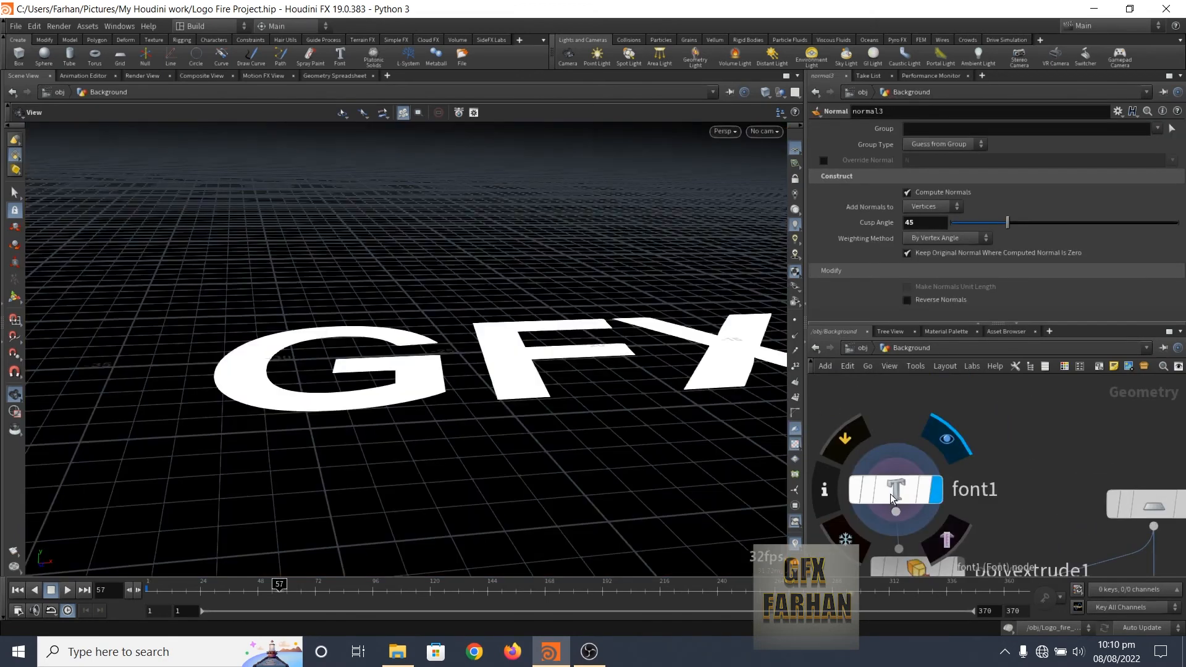
{"action": "left_click", "coordinate": [891, 498]}
{"action": "scroll", "coordinate": [511, 444], "scroll_direction": "down", "scroll_amount": 5}
{"action": "scroll", "coordinate": [514, 443], "scroll_direction": "up", "scroll_amount": 2}
{"action": "scroll", "coordinate": [612, 444], "scroll_direction": "up", "scroll_amount": 2}
{"action": "middle_click_drag", "start_coordinate": [603, 448], "coordinate": [496, 427]}
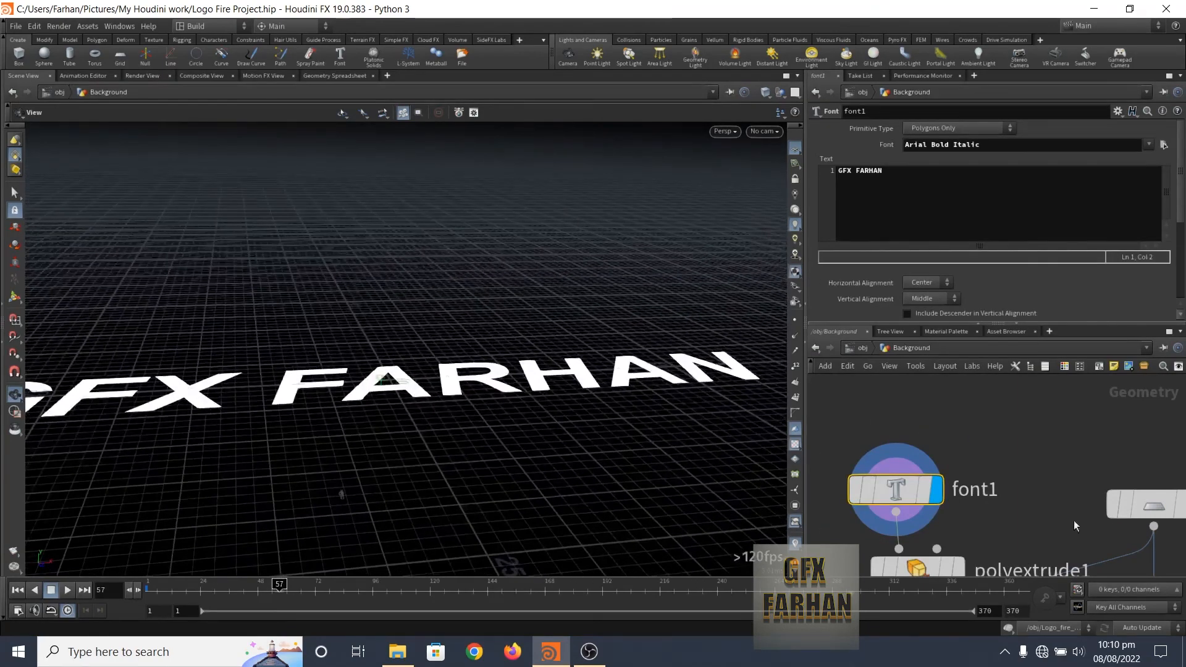
Step: Display polyextrude1, view the extruded letters up close and show the node's extrusion parameters
{"action": "scroll", "coordinate": [939, 484], "scroll_direction": "down", "scroll_amount": 3}
{"action": "middle_click_drag", "start_coordinate": [996, 496], "coordinate": [988, 405]}
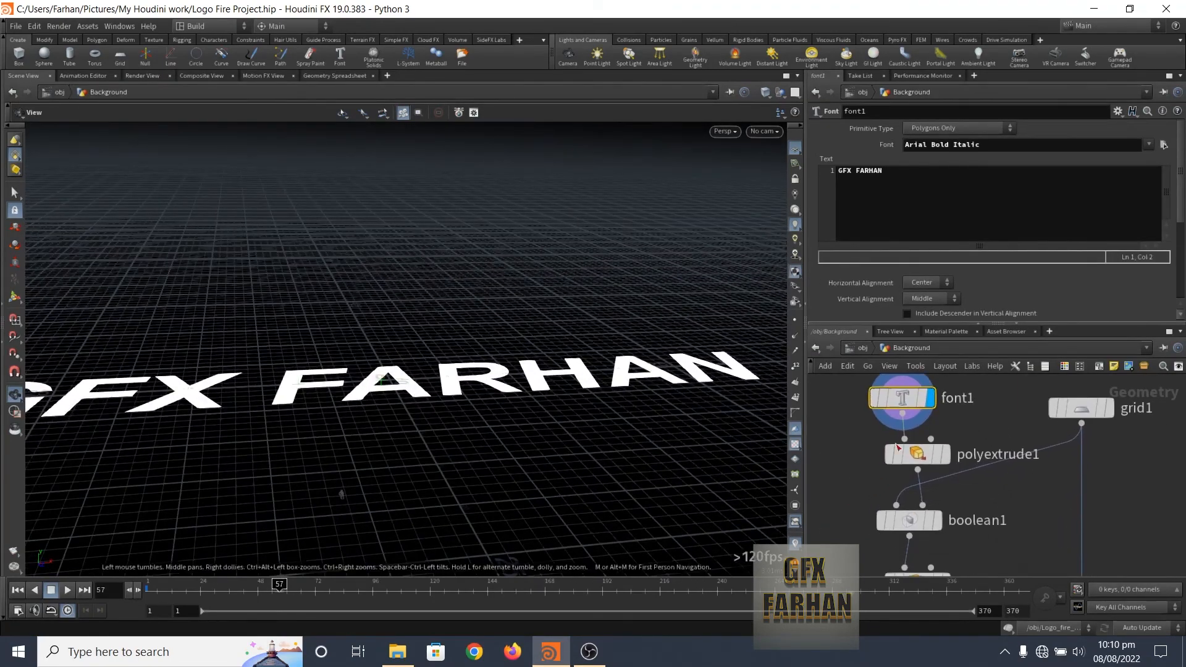
{"action": "left_click", "coordinate": [946, 458]}
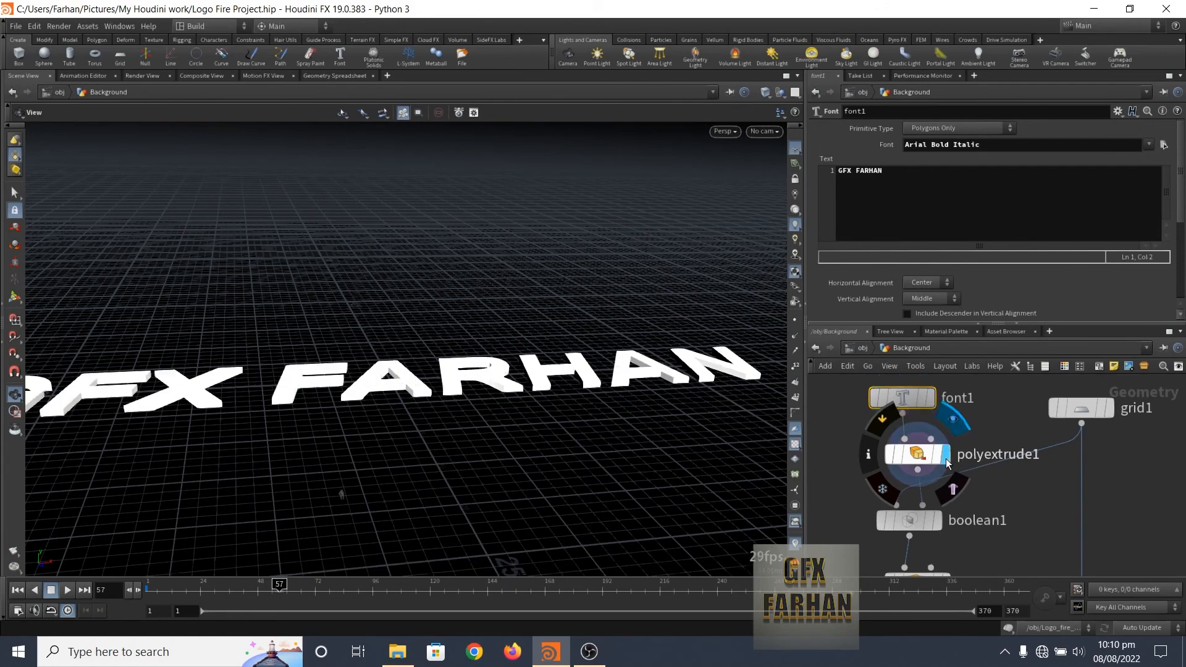
{"action": "left_click_drag", "start_coordinate": [379, 418], "coordinate": [148, 395]}
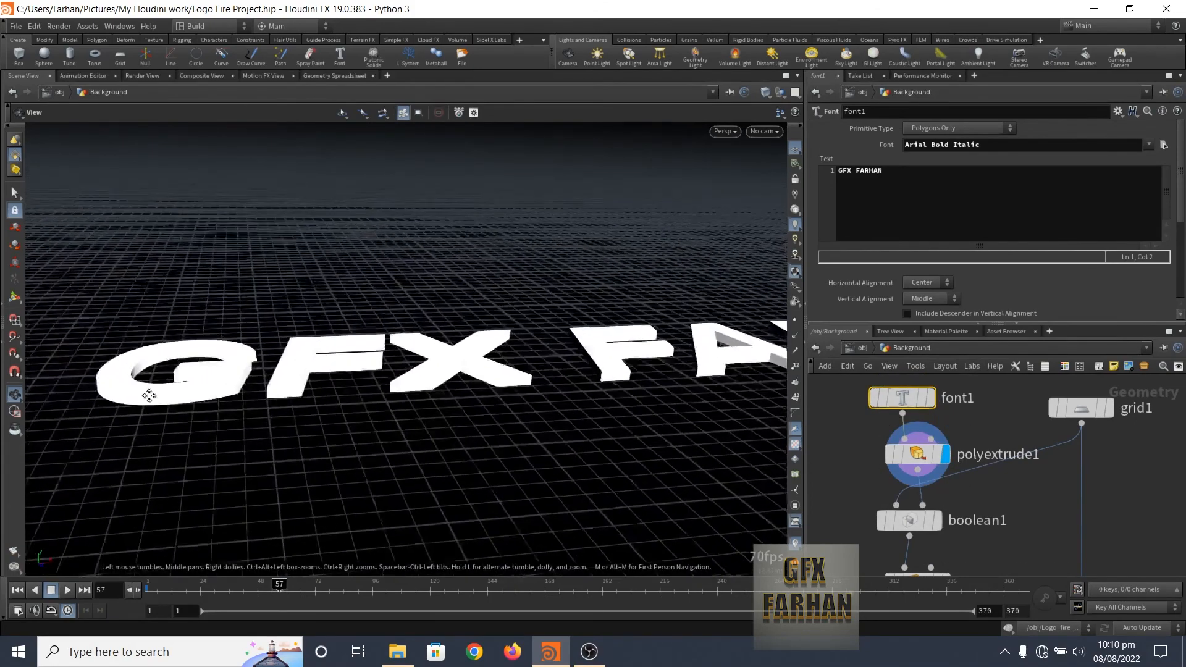
{"action": "scroll", "coordinate": [149, 395], "scroll_direction": "up", "scroll_amount": 5}
{"action": "left_click", "coordinate": [918, 454]}
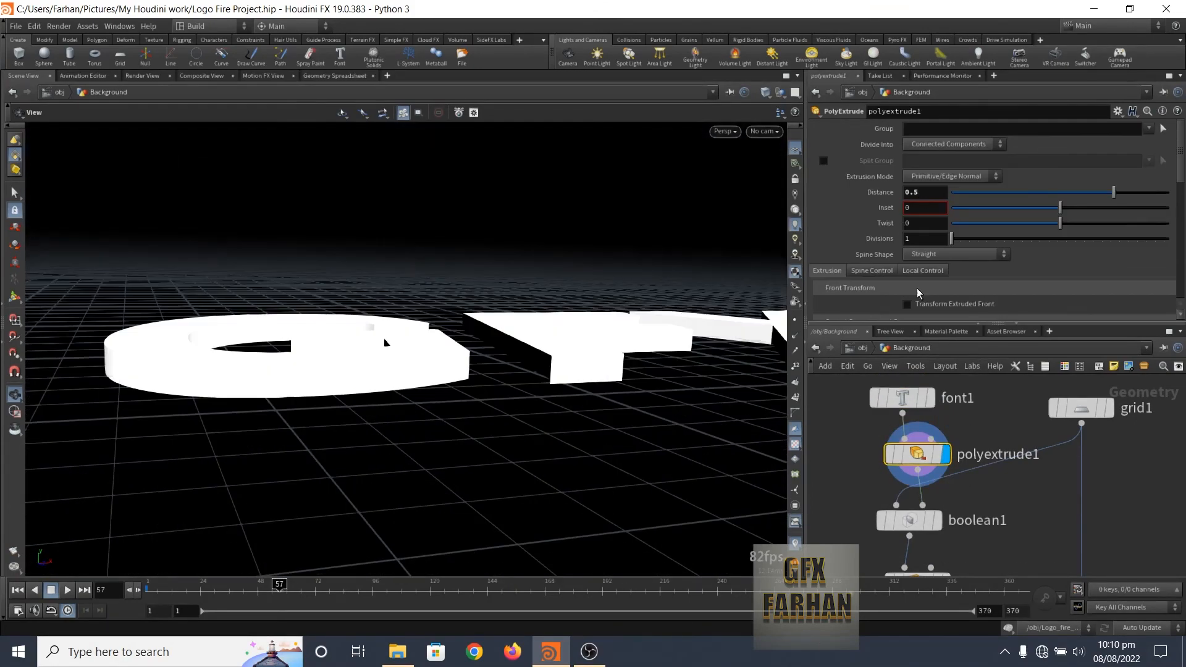
Step: Show the parameters of boolean1 and view the whole extruded logo text
{"action": "middle_click_drag", "start_coordinate": [1031, 526], "coordinate": [1004, 517]}
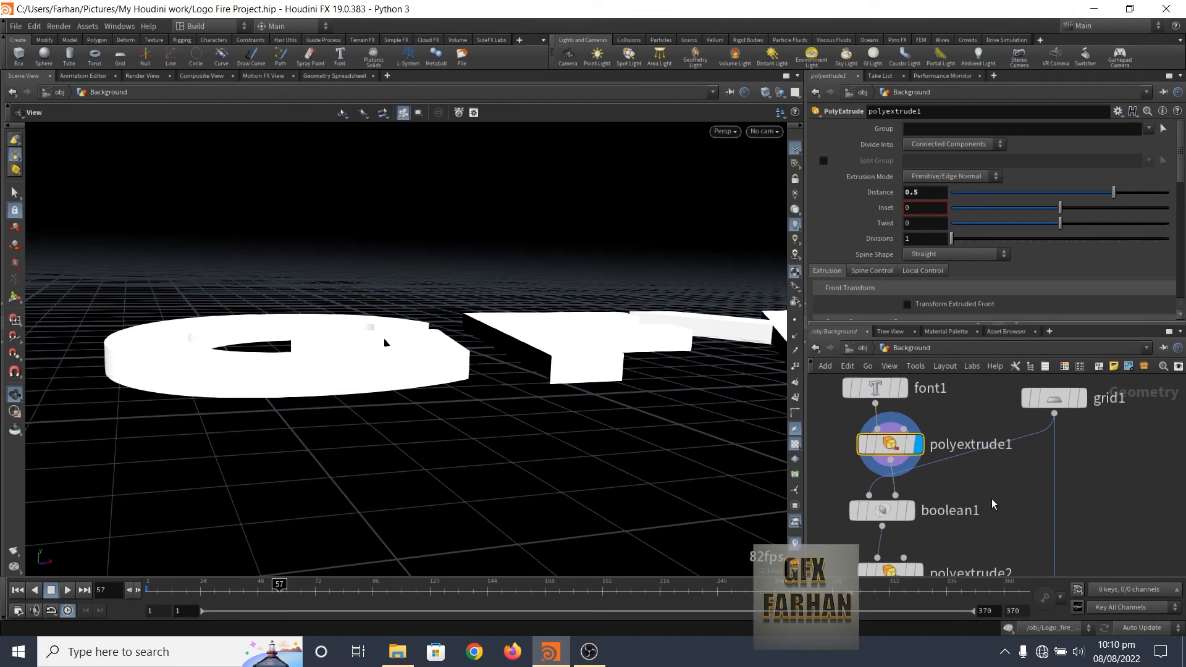
{"action": "left_click", "coordinate": [881, 511]}
{"action": "scroll", "coordinate": [572, 371], "scroll_direction": "down", "scroll_amount": 5}
{"action": "left_click_drag", "start_coordinate": [572, 371], "coordinate": [627, 489]}
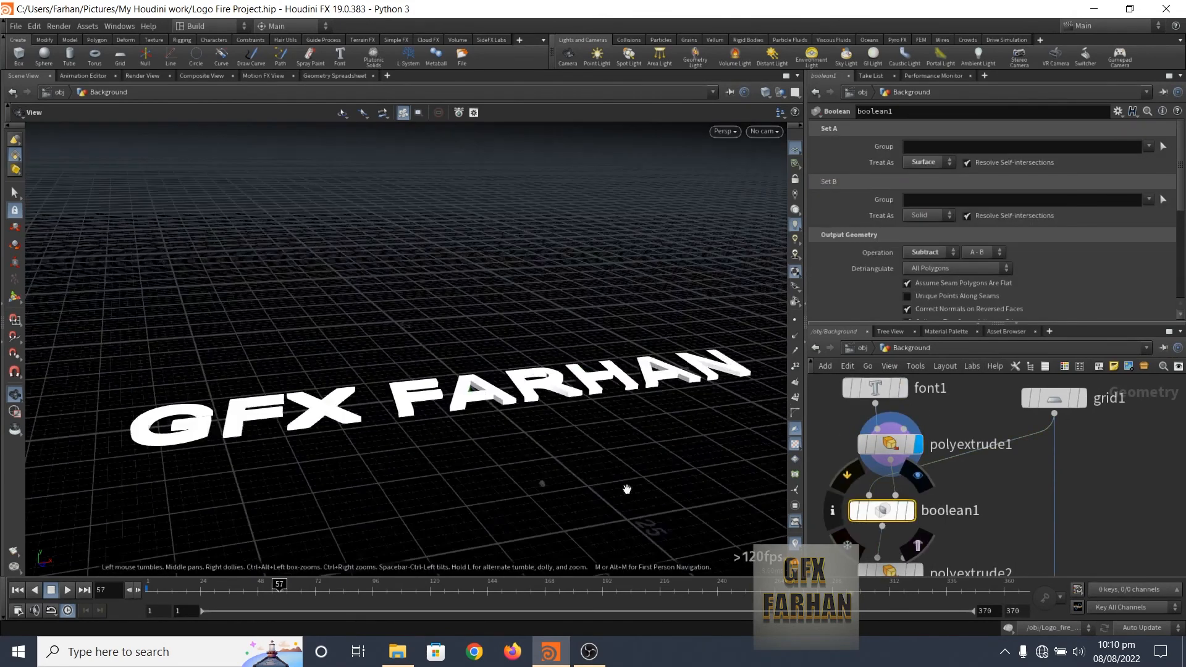
Step: Display grid1, show its size, row and column settings, and examine how it connects to boolean1
{"action": "middle_click_drag", "start_coordinate": [1012, 432], "coordinate": [1024, 489]}
{"action": "left_click", "coordinate": [1080, 456]}
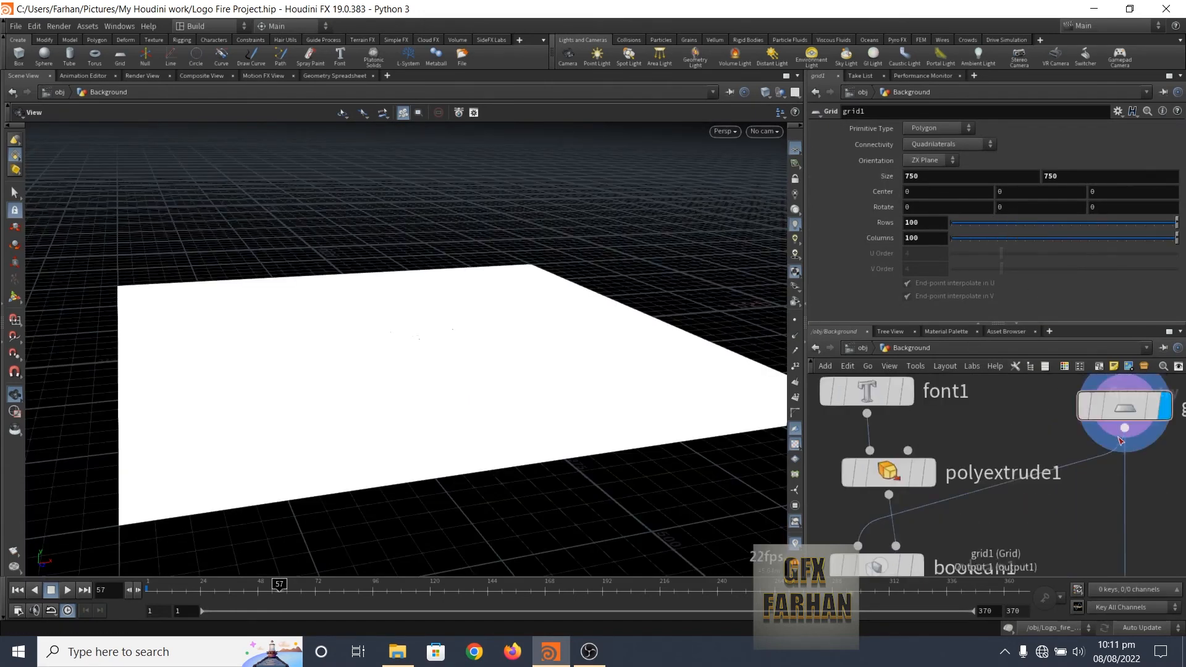
{"action": "middle_click_drag", "start_coordinate": [1069, 486], "coordinate": [1132, 432]}
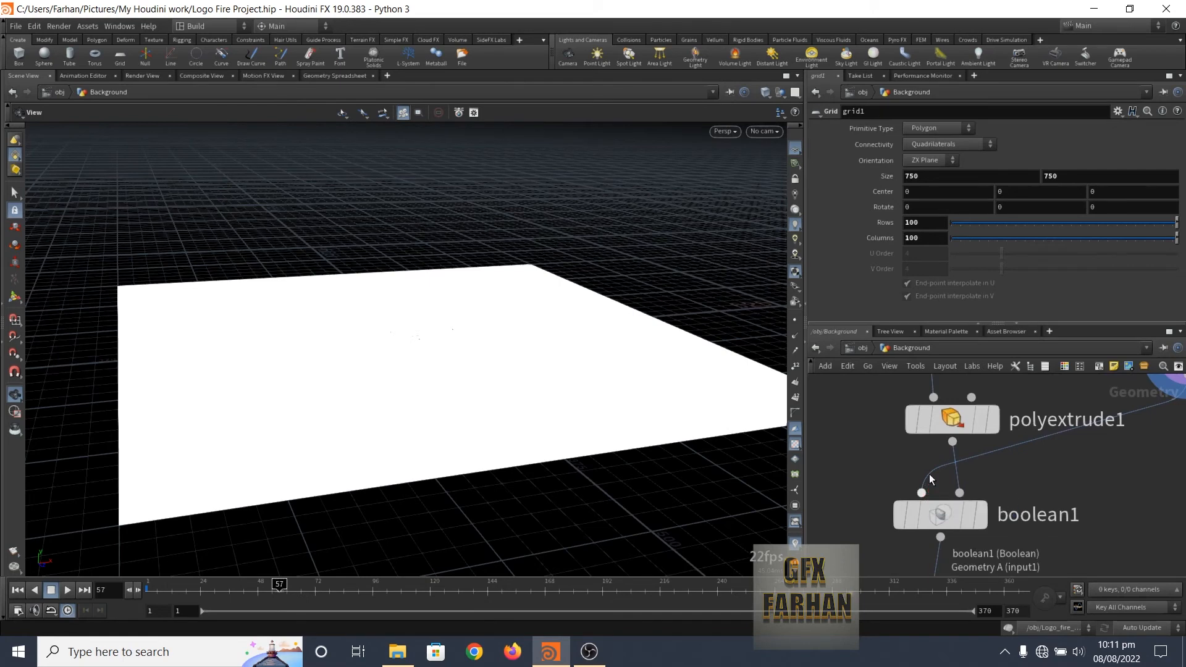
{"action": "scroll", "coordinate": [921, 505], "scroll_direction": "down", "scroll_amount": 1}
{"action": "mouse_move", "coordinate": [913, 455]}
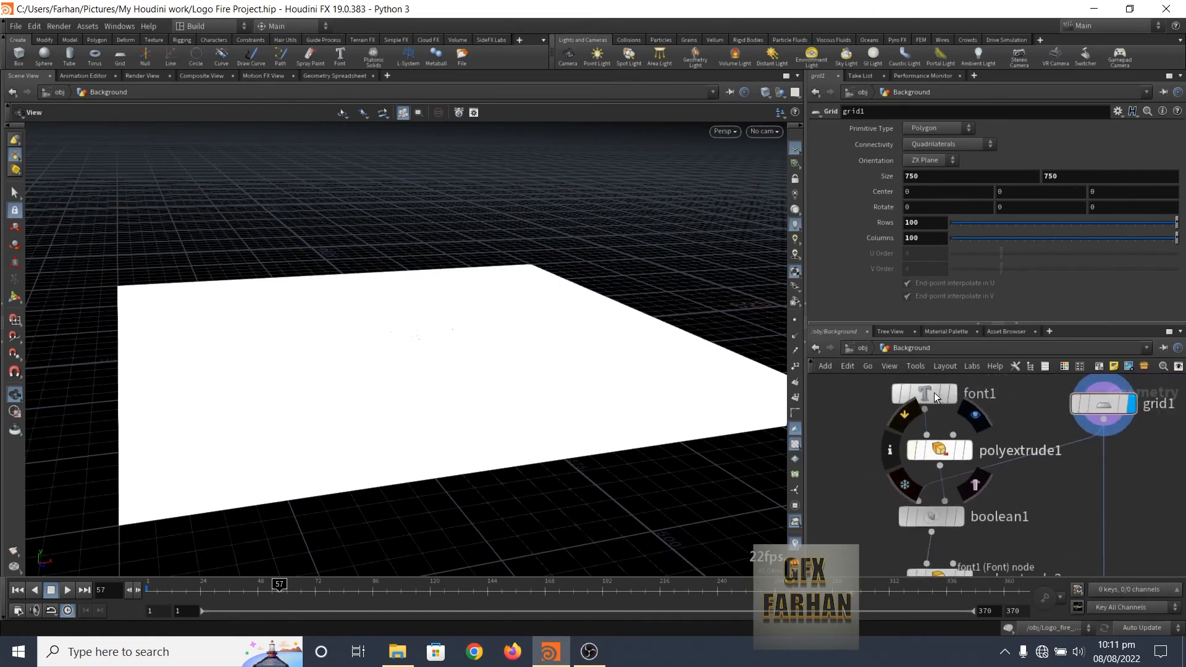
Step: Display boolean1, show its subtraction settings and view the letters cut out of the grid up close
{"action": "scroll", "coordinate": [957, 522], "scroll_direction": "up", "scroll_amount": 2}
{"action": "middle_click_drag", "start_coordinate": [955, 510], "coordinate": [1000, 448]}
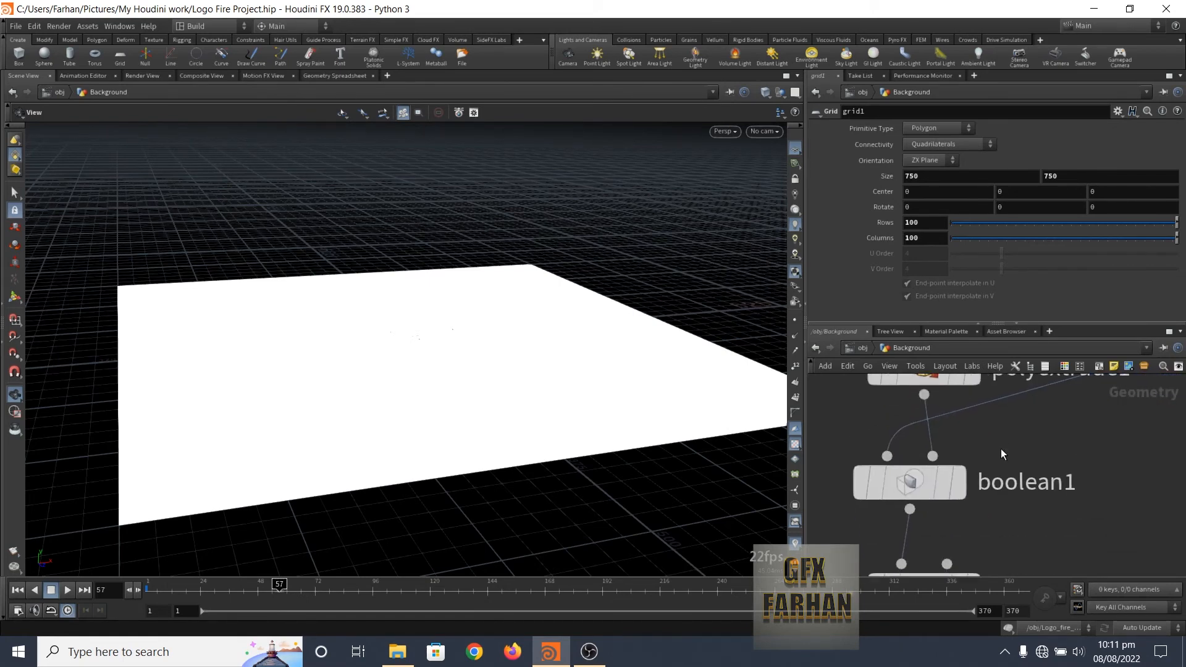
{"action": "left_click", "coordinate": [955, 481]}
{"action": "left_click", "coordinate": [911, 491]}
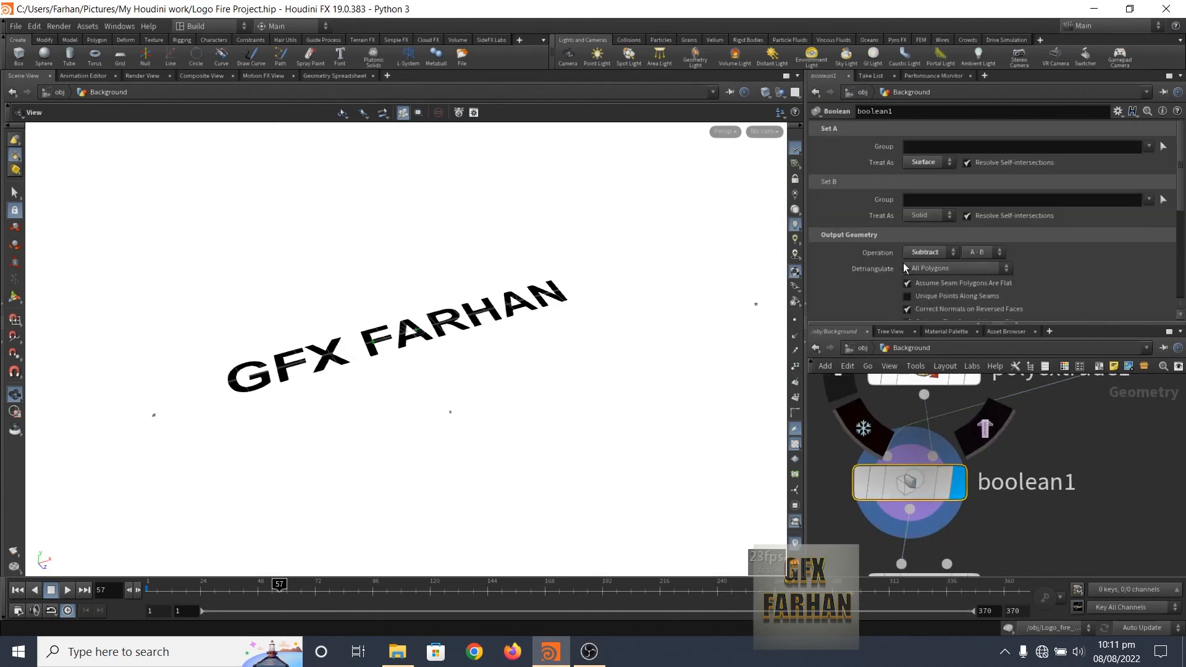
{"action": "scroll", "coordinate": [184, 389], "scroll_direction": "up", "scroll_amount": 3}
{"action": "left_click_drag", "start_coordinate": [185, 396], "coordinate": [184, 369]}
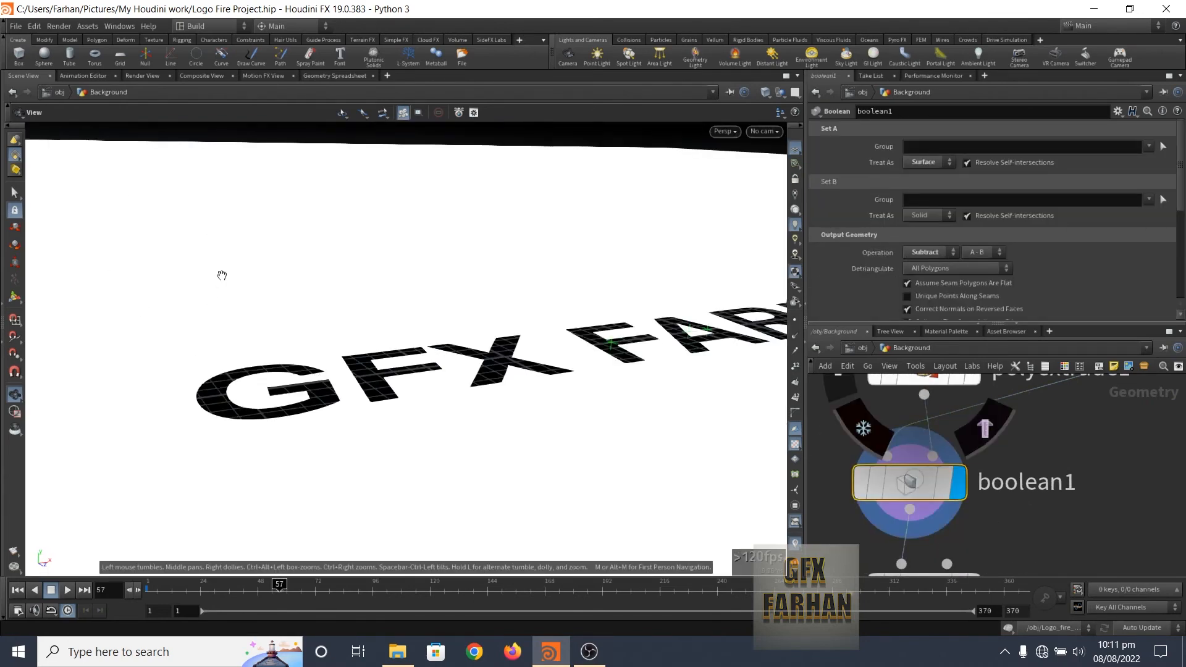
Step: Display polyextrude2, show its extrusion parameters and examine the depth it gives the cut-out letters
{"action": "scroll", "coordinate": [961, 436], "scroll_direction": "down", "scroll_amount": 3}
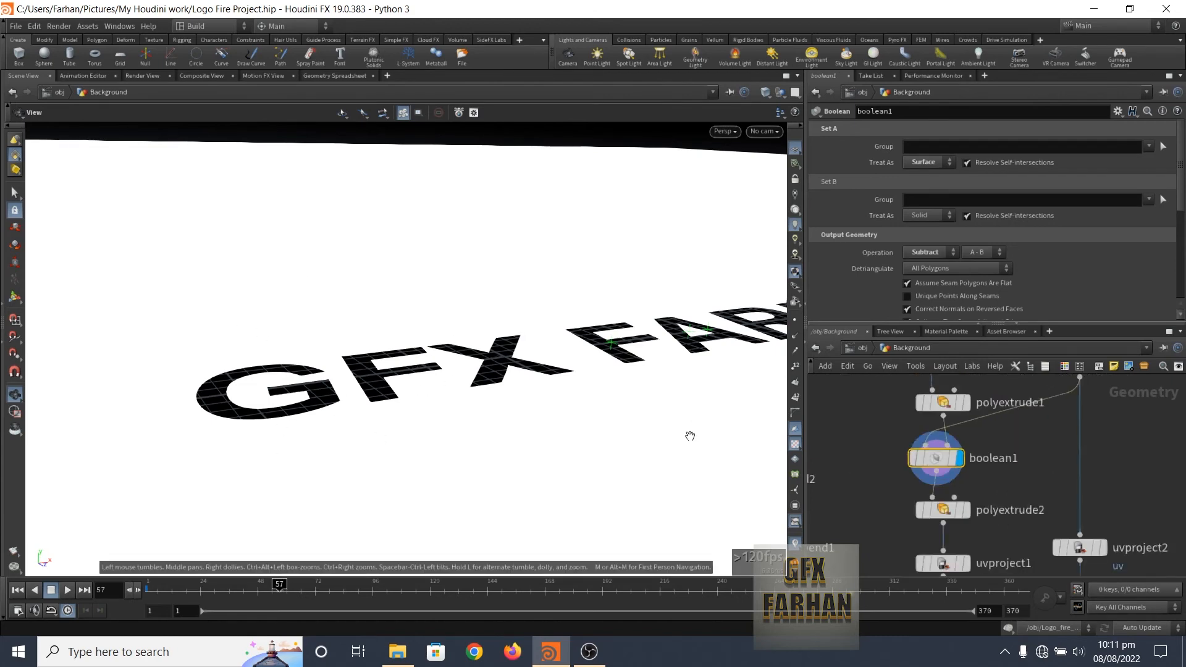
{"action": "scroll", "coordinate": [346, 421], "scroll_direction": "up", "scroll_amount": 2}
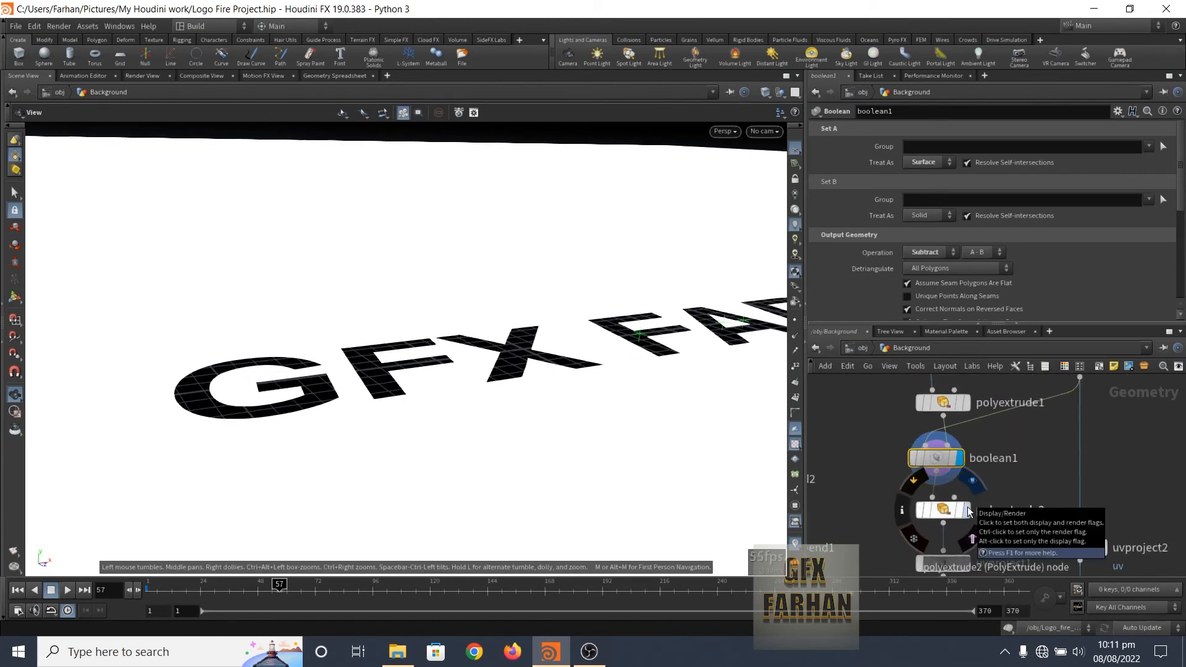
{"action": "left_click", "coordinate": [937, 506]}
{"action": "scroll", "coordinate": [339, 336], "scroll_direction": "up", "scroll_amount": 5}
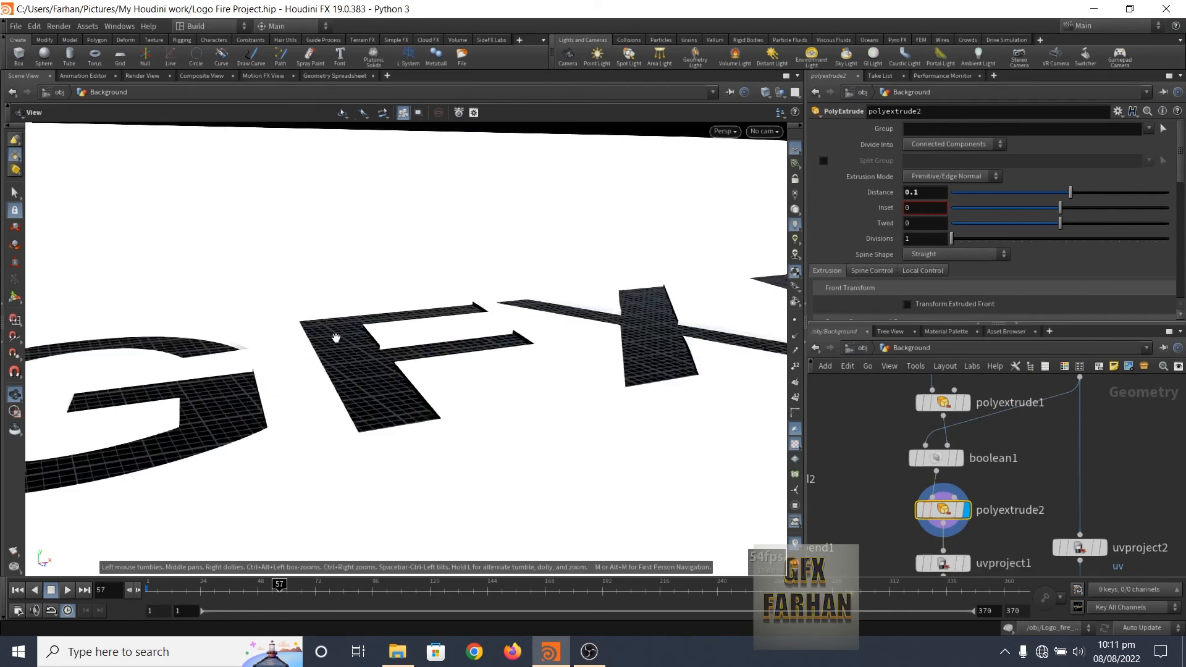
{"action": "scroll", "coordinate": [293, 374], "scroll_direction": "up", "scroll_amount": 4}
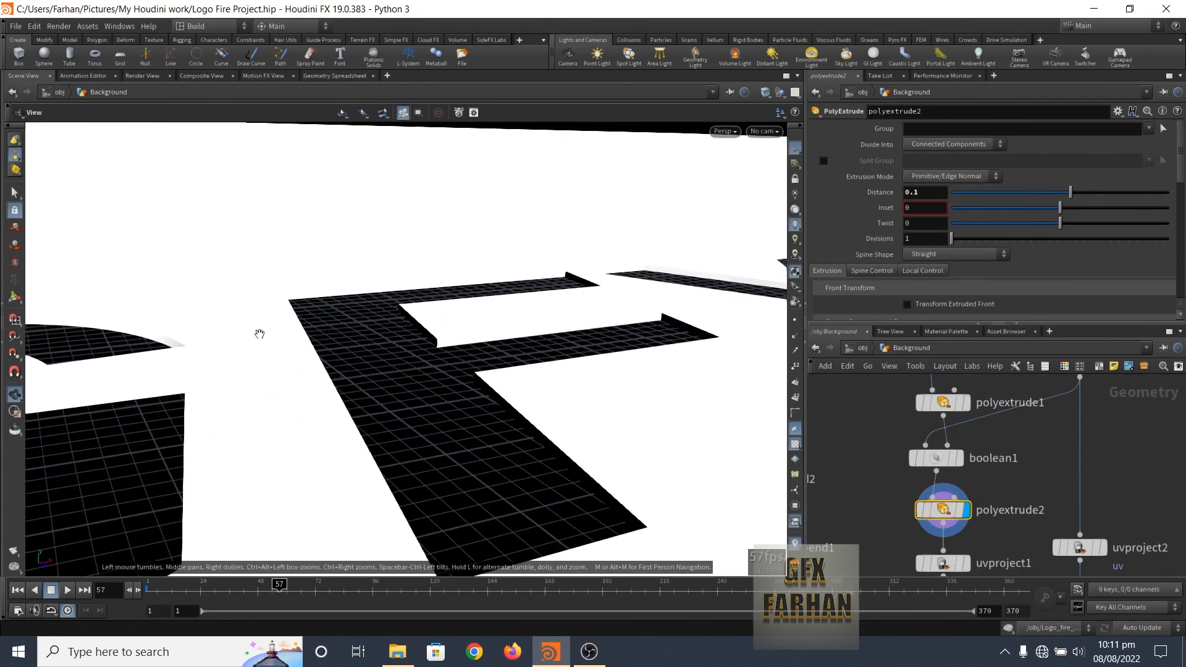
{"action": "middle_click_drag", "start_coordinate": [312, 312], "coordinate": [470, 452]}
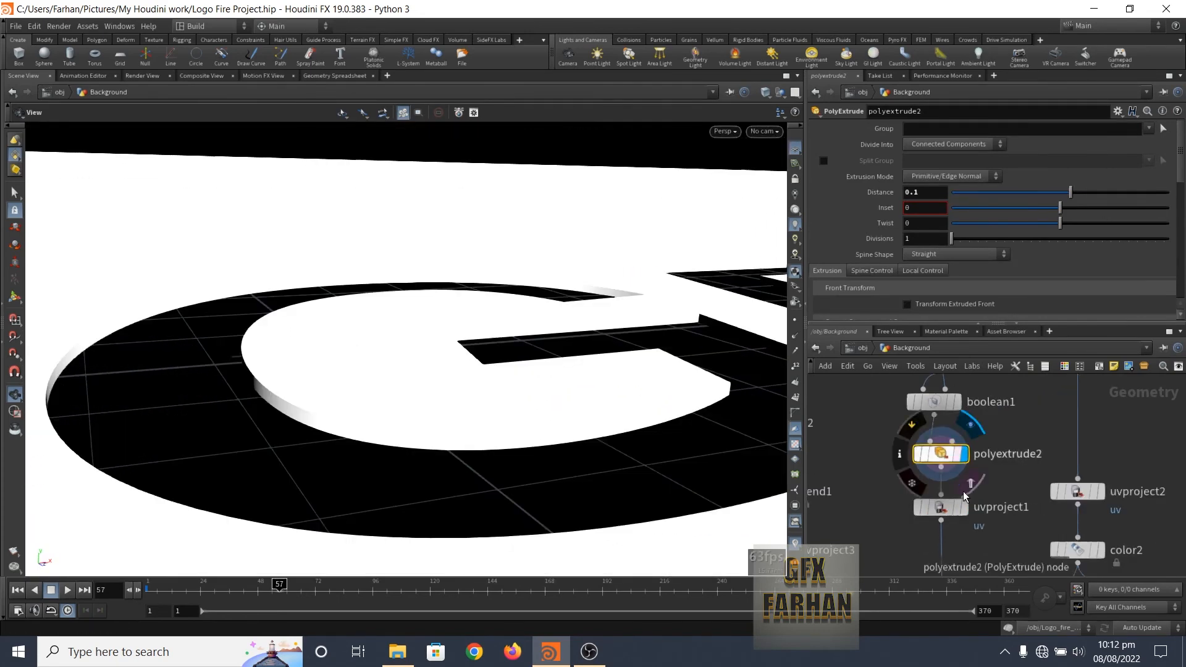
Step: Display uvproject1 and show its projection and transformation parameters
{"action": "scroll", "coordinate": [961, 492], "scroll_direction": "up", "scroll_amount": 3}
{"action": "middle_click_drag", "start_coordinate": [979, 520], "coordinate": [977, 423]}
{"action": "left_click", "coordinate": [965, 421]}
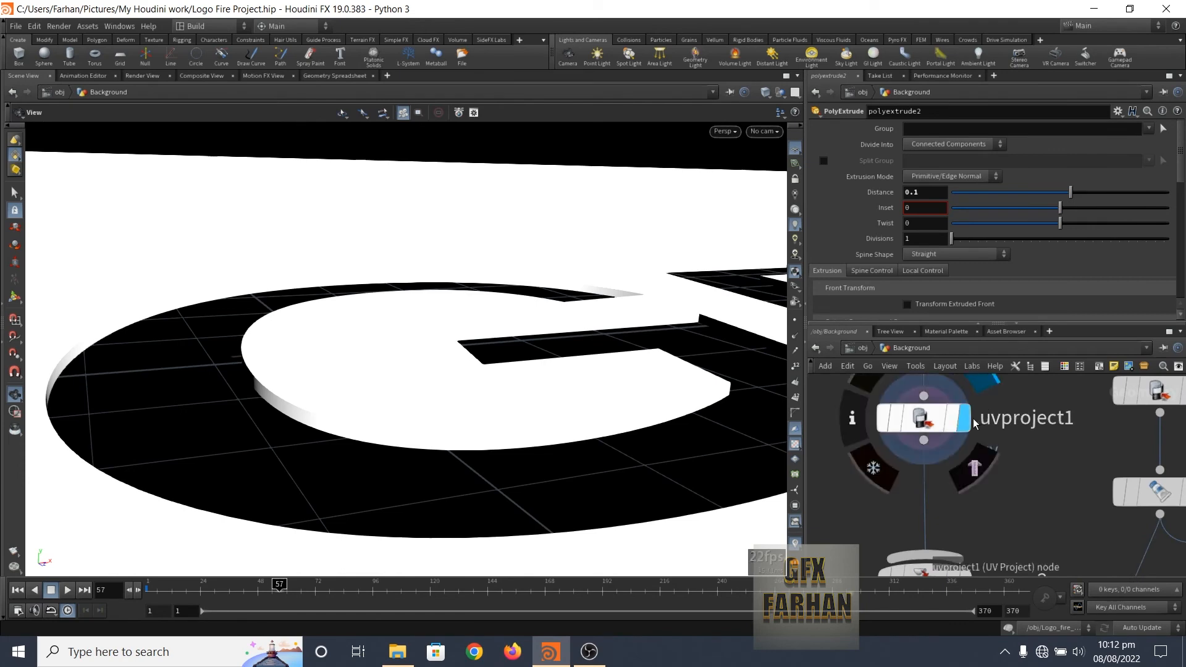
{"action": "left_click", "coordinate": [916, 424]}
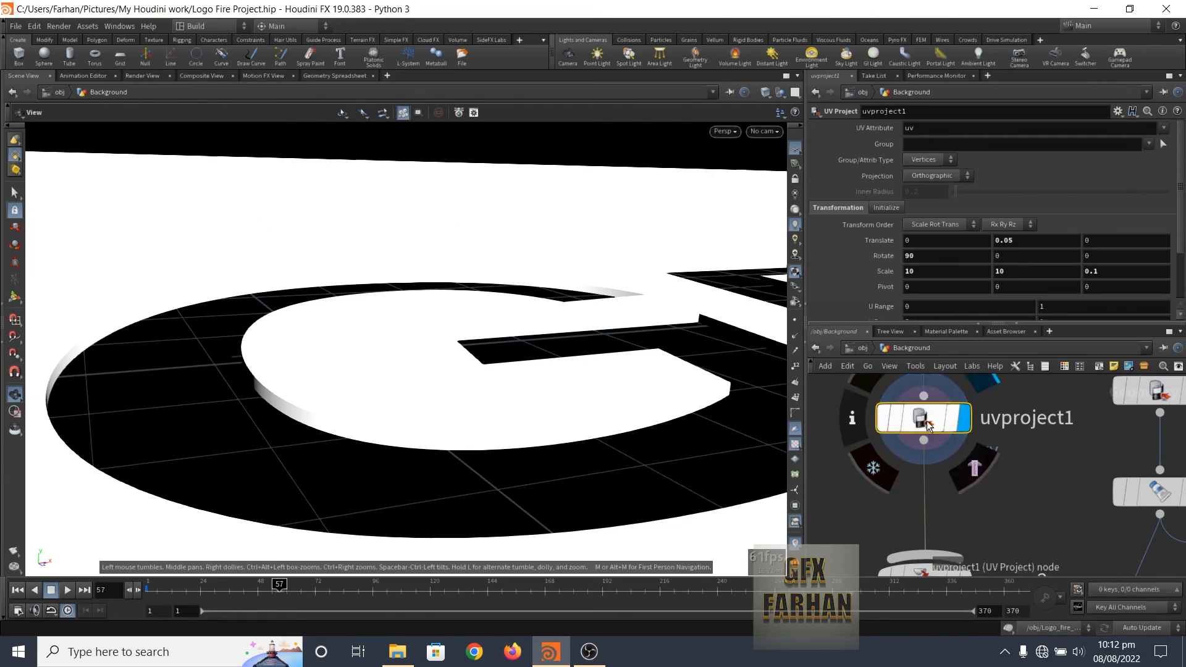
Step: Follow the branch from grid1 down to uvproject2 and show its projection parameters
{"action": "middle_click_drag", "start_coordinate": [1061, 514], "coordinate": [1047, 477]}
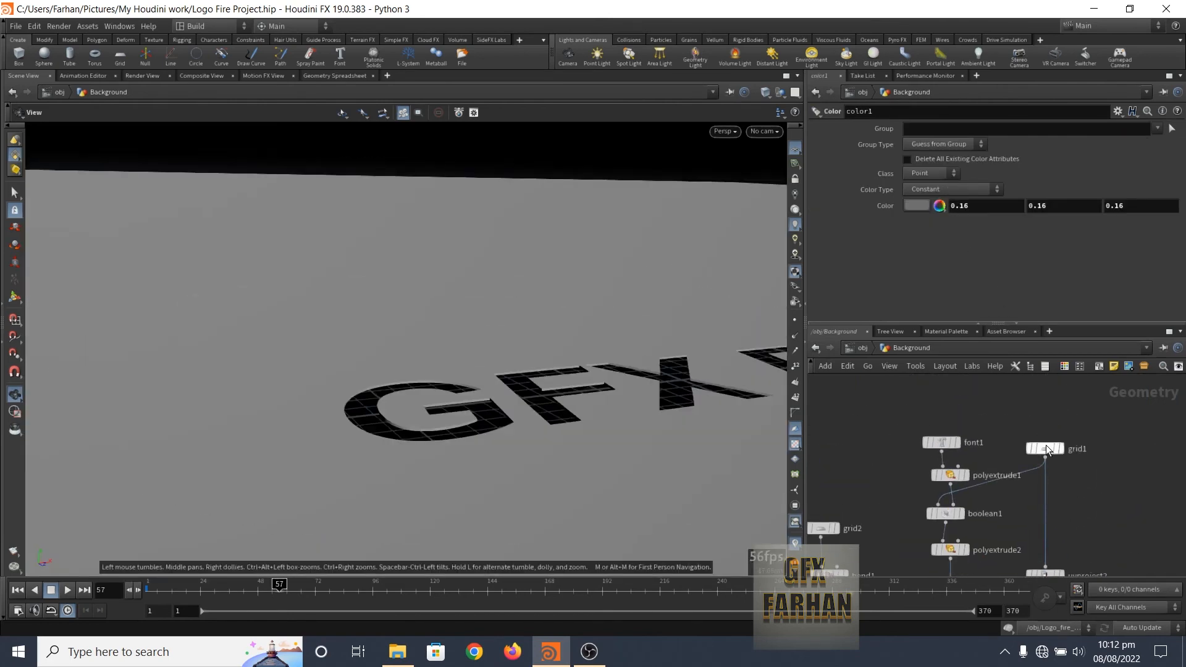
{"action": "scroll", "coordinate": [1047, 445], "scroll_direction": "up", "scroll_amount": 3}
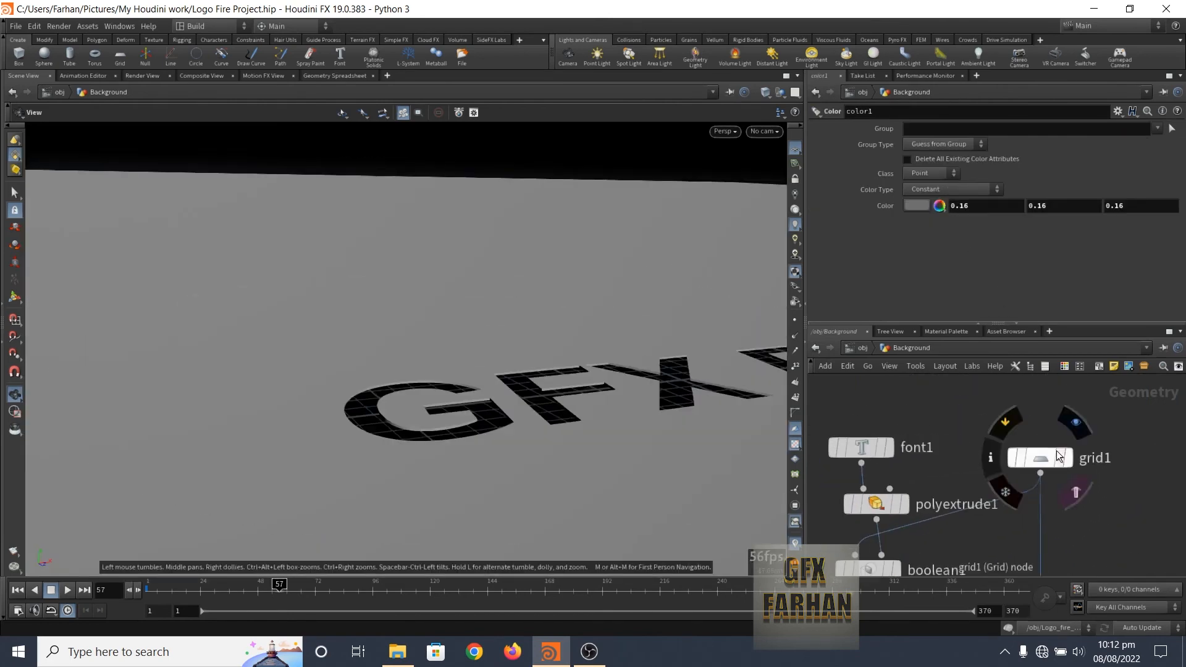
{"action": "middle_click_drag", "start_coordinate": [1090, 556], "coordinate": [998, 364]}
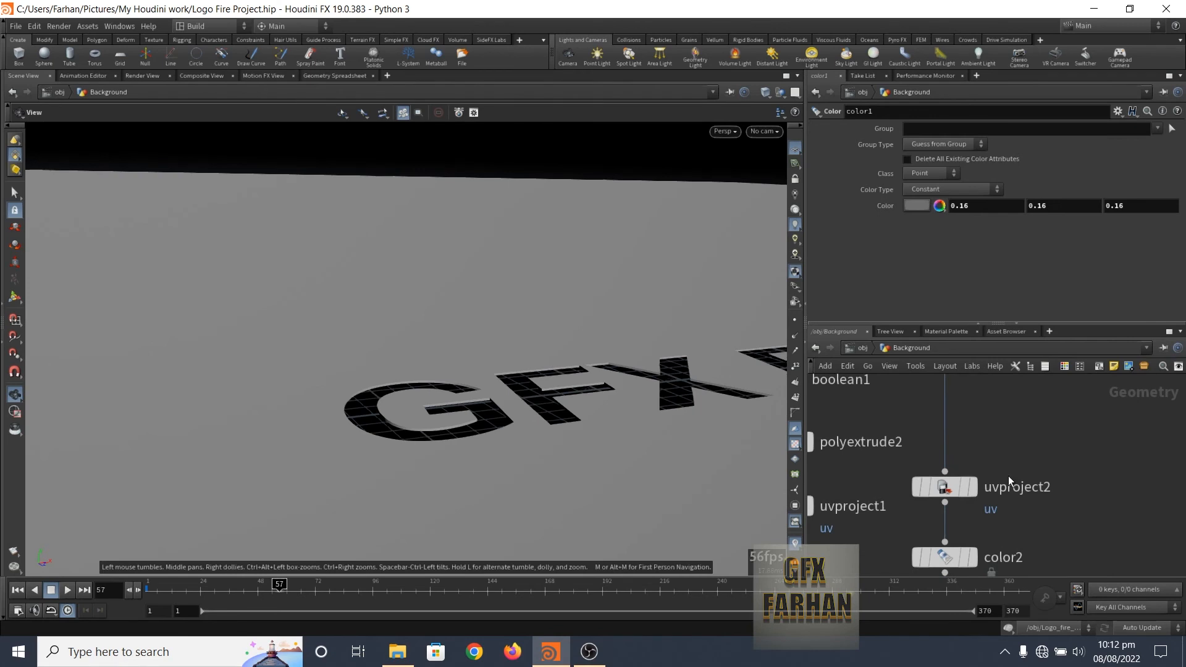
{"action": "left_click", "coordinate": [954, 490]}
{"action": "middle_click_drag", "start_coordinate": [1043, 458], "coordinate": [1081, 400]}
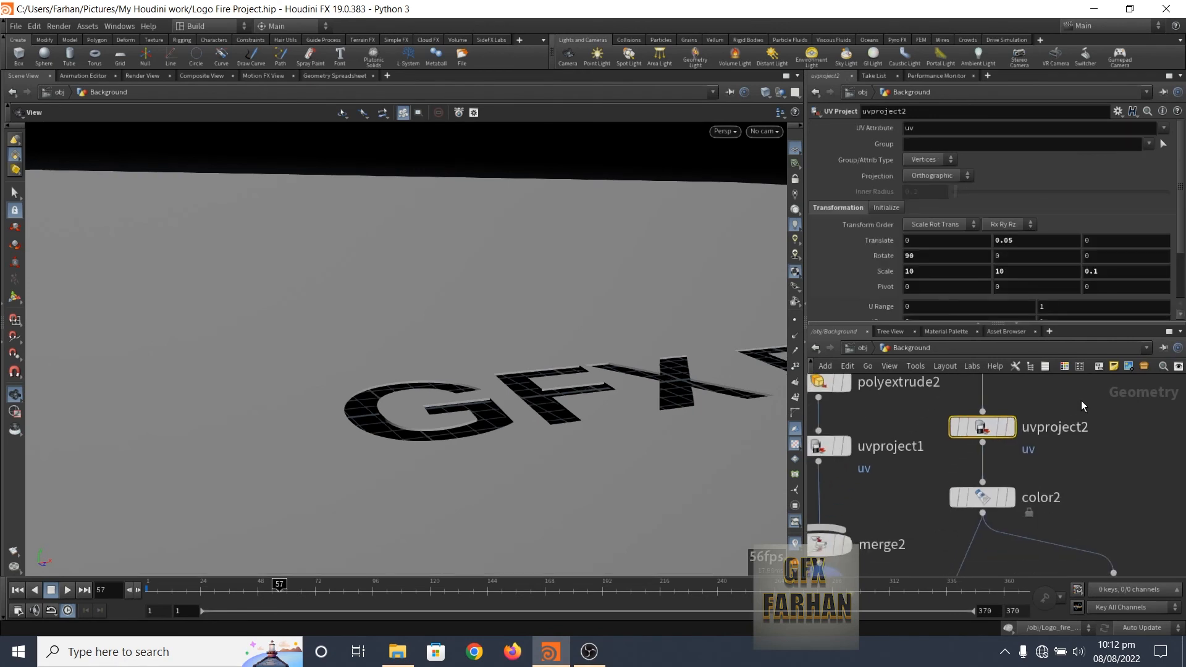
Step: Show the color settings of color2 below uvproject2 and examine how its branch connects
{"action": "scroll", "coordinate": [1087, 416], "scroll_direction": "down", "scroll_amount": 5}
{"action": "scroll", "coordinate": [1062, 515], "scroll_direction": "up", "scroll_amount": 2}
{"action": "middle_click_drag", "start_coordinate": [1070, 525], "coordinate": [1087, 465]}
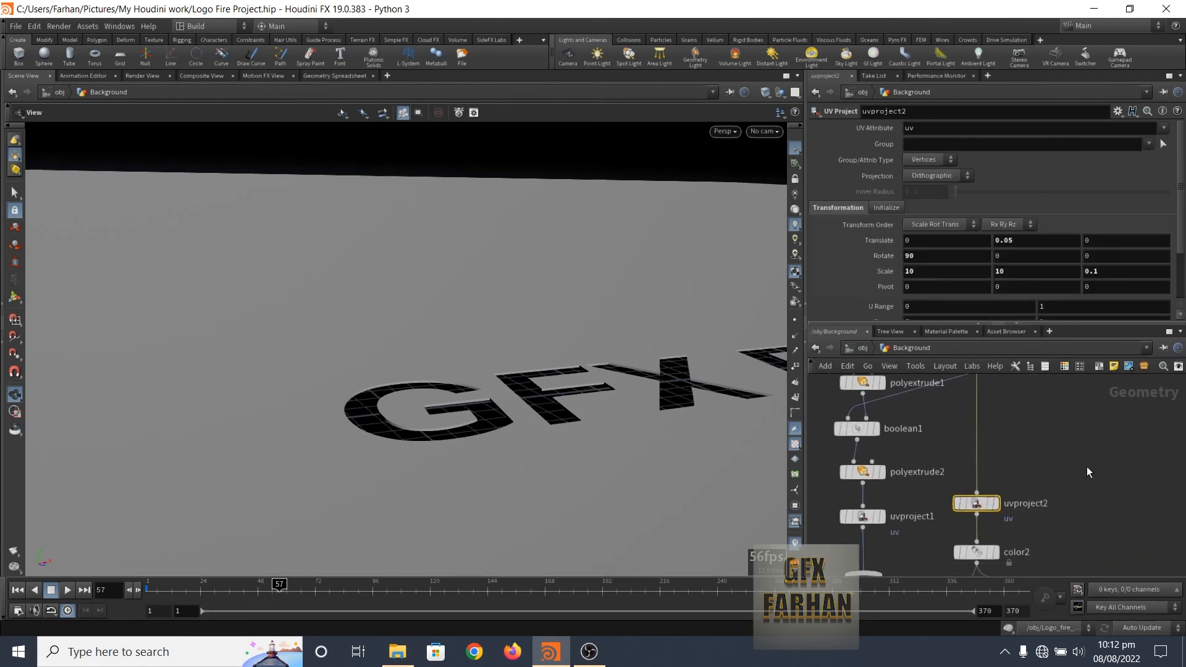
{"action": "scroll", "coordinate": [1008, 577], "scroll_direction": "up", "scroll_amount": 1}
{"action": "middle_click_drag", "start_coordinate": [1008, 577], "coordinate": [1077, 571]}
{"action": "left_click", "coordinate": [977, 494]}
Step: Show the parameters of normal1 above the OUT_RENDER null at the end of the Background network
{"action": "scroll", "coordinate": [1032, 486], "scroll_direction": "down", "scroll_amount": 5}
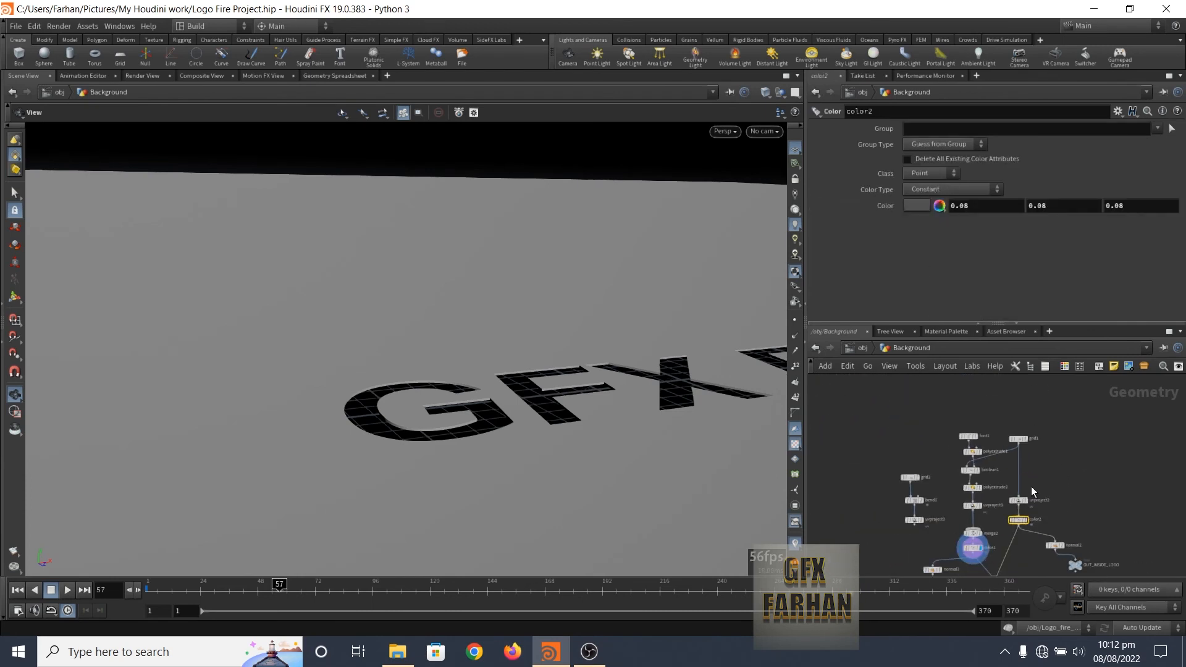
{"action": "scroll", "coordinate": [986, 525], "scroll_direction": "up", "scroll_amount": 3}
{"action": "middle_click_drag", "start_coordinate": [1075, 538], "coordinate": [1051, 384]}
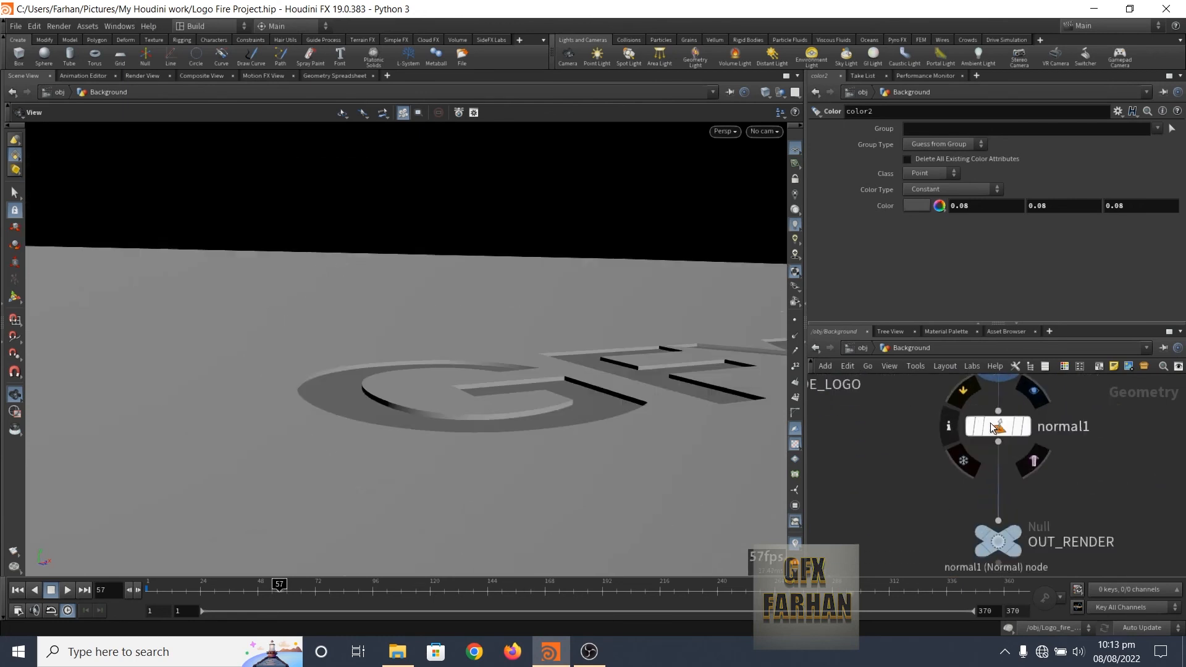
{"action": "left_click", "coordinate": [992, 427]}
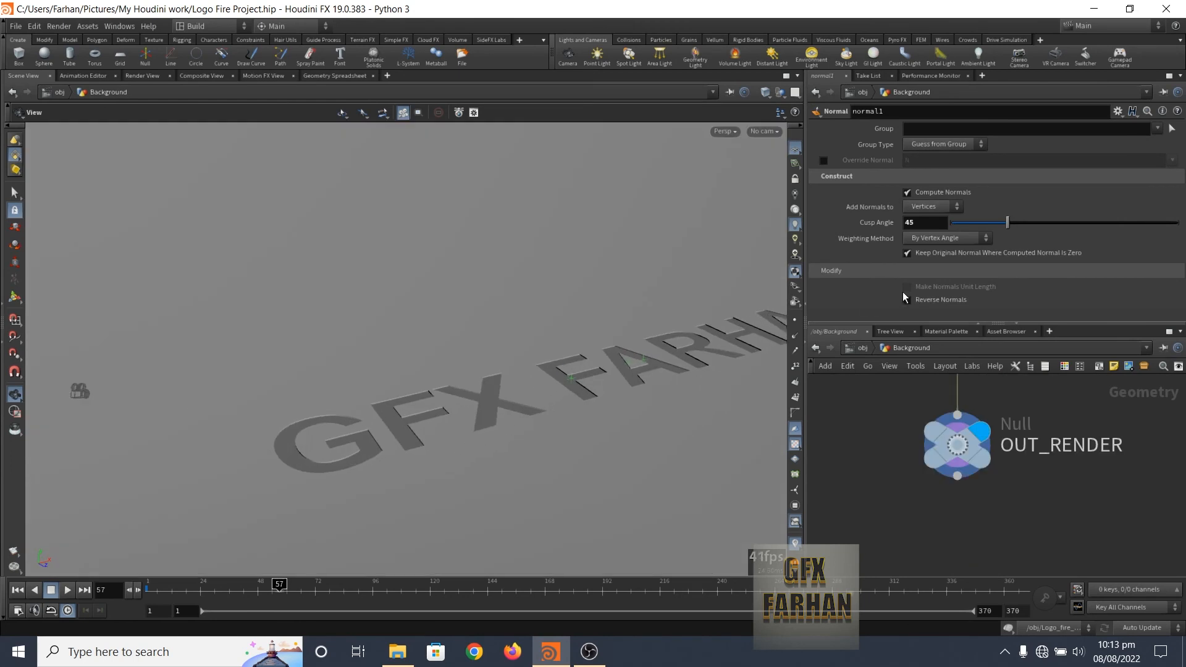
{"action": "scroll", "coordinate": [920, 409], "scroll_direction": "down", "scroll_amount": 4}
Step: Open the surface settings of Background_shader from the scene materials and set its base color to a very dark gray swatch
{"action": "left_click", "coordinate": [946, 331]}
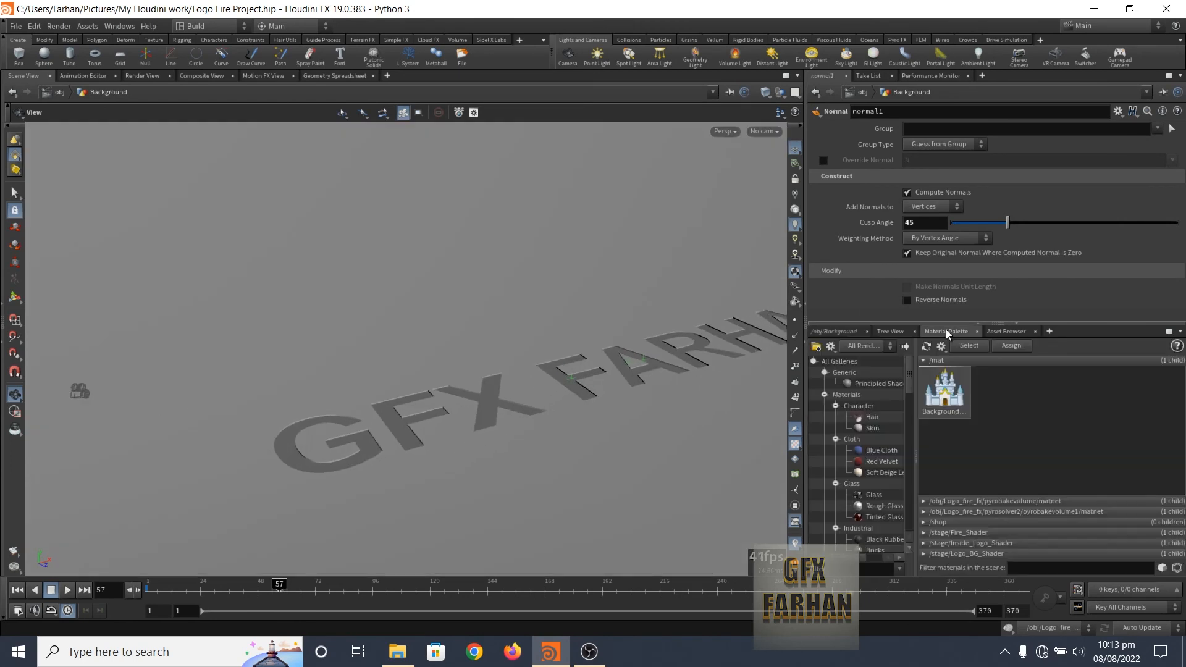
{"action": "left_click", "coordinate": [945, 401]}
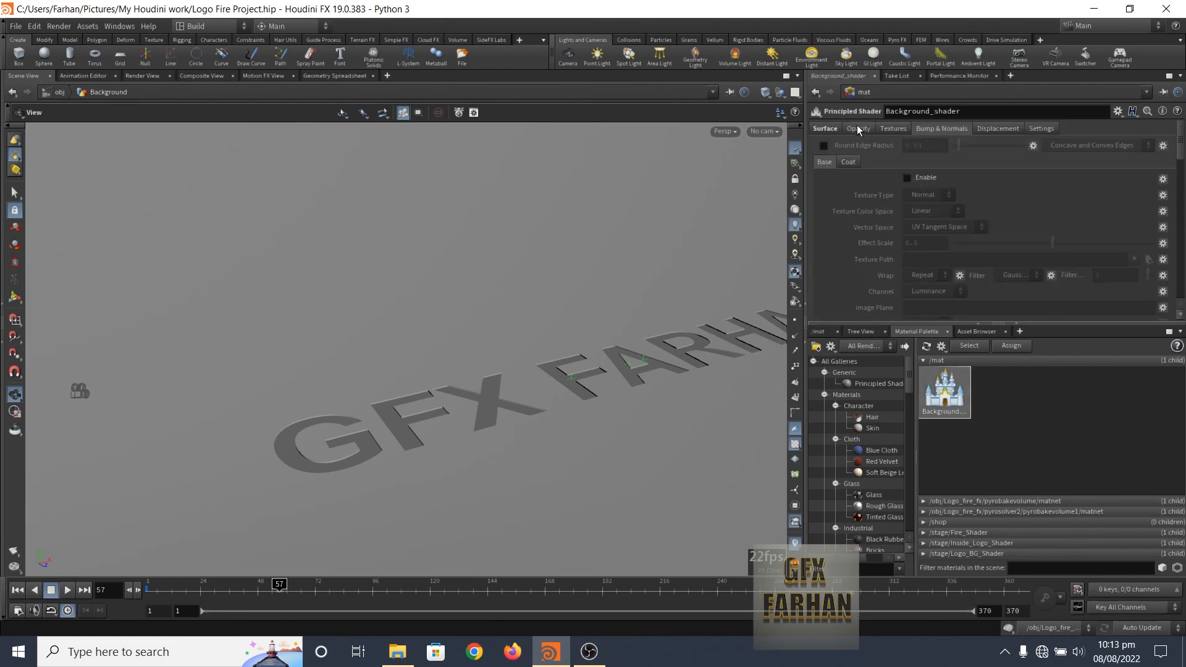
{"action": "left_click", "coordinate": [824, 128]}
{"action": "left_click", "coordinate": [918, 165]}
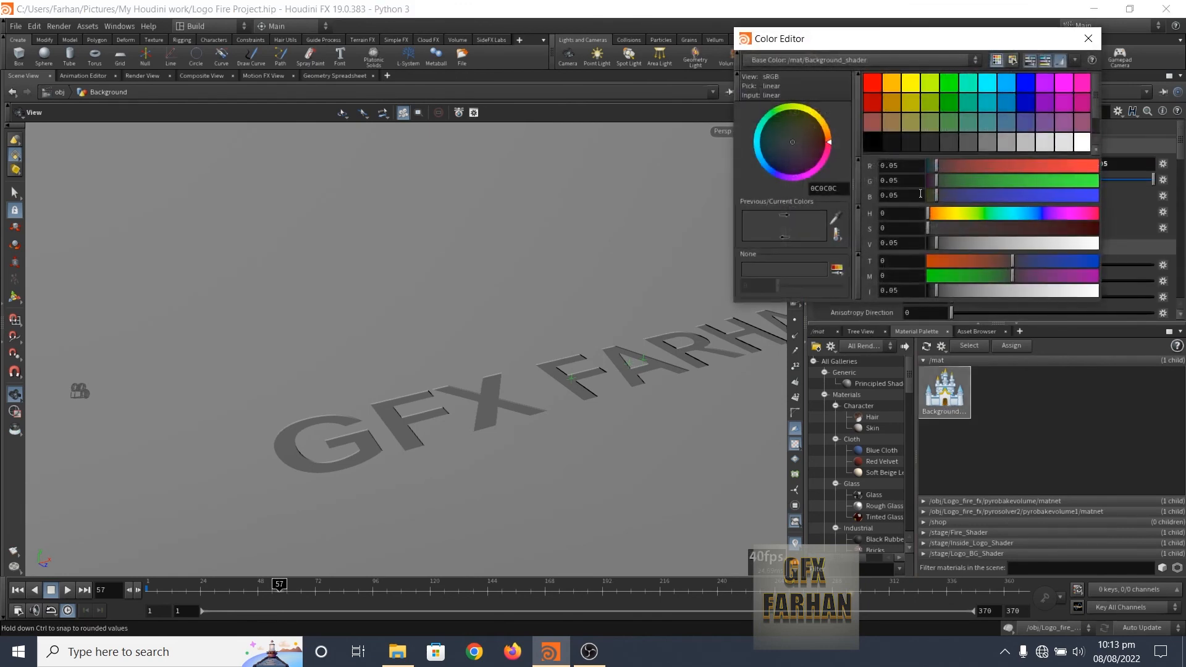
{"action": "left_click", "coordinate": [891, 145]}
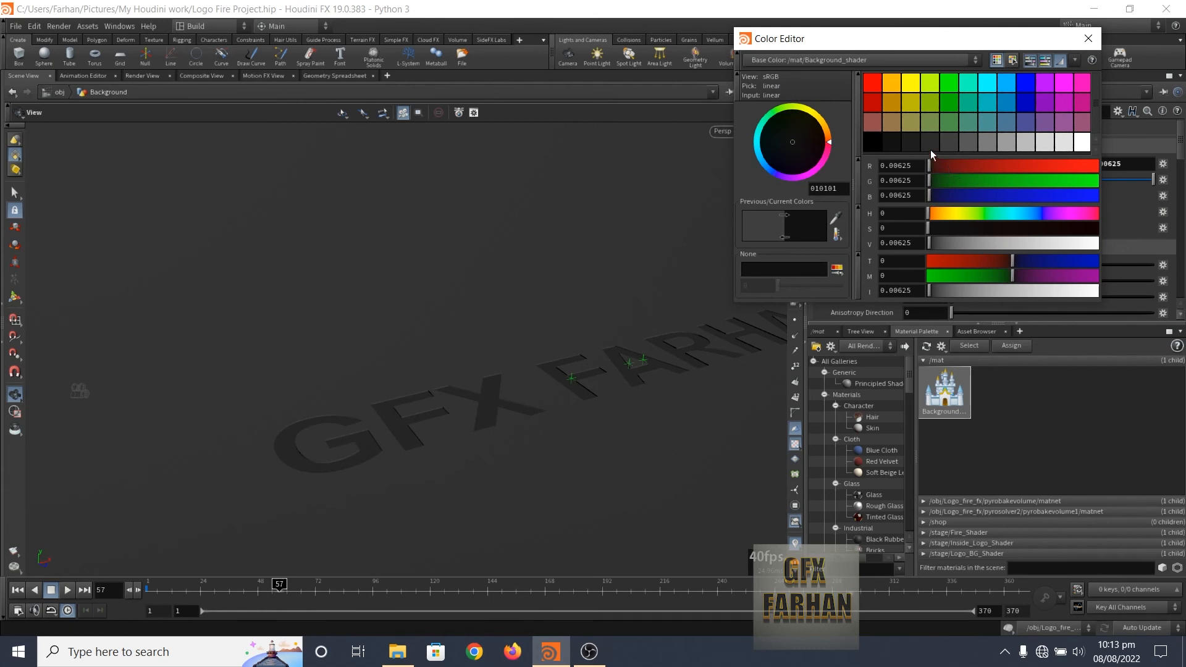
{"action": "left_click", "coordinate": [911, 147]}
{"action": "left_click", "coordinate": [898, 145]}
{"action": "left_click", "coordinate": [910, 147]}
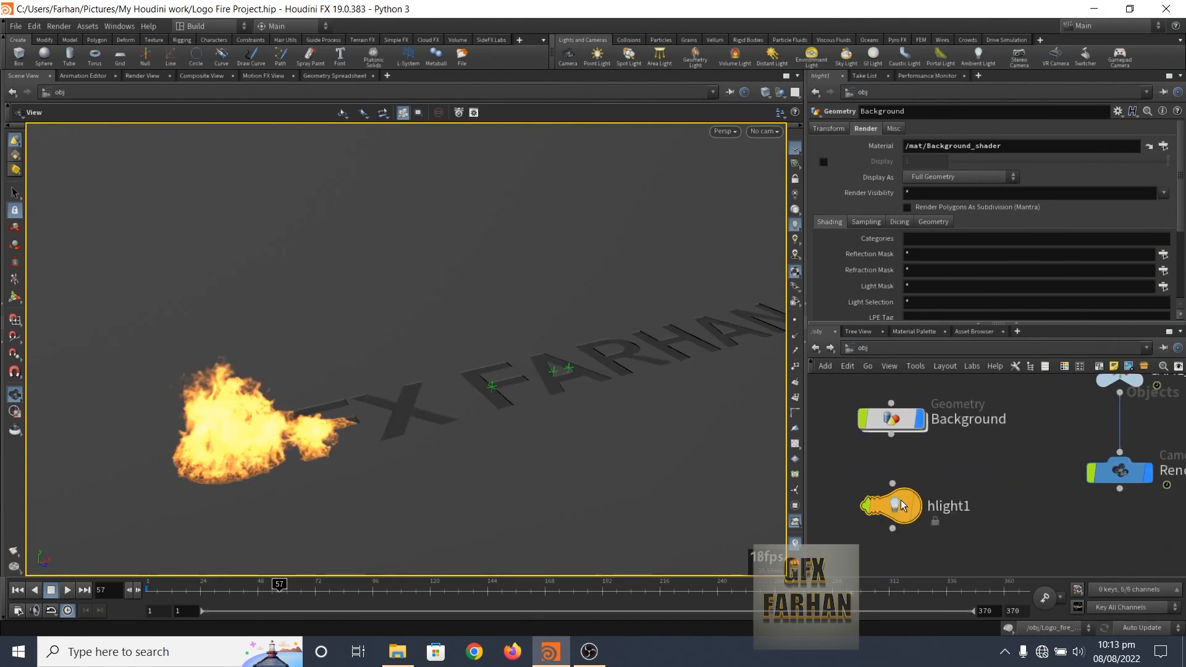
Step: Show the light settings of hlight1 and view the whole scene around the logo
{"action": "left_click", "coordinate": [900, 499]}
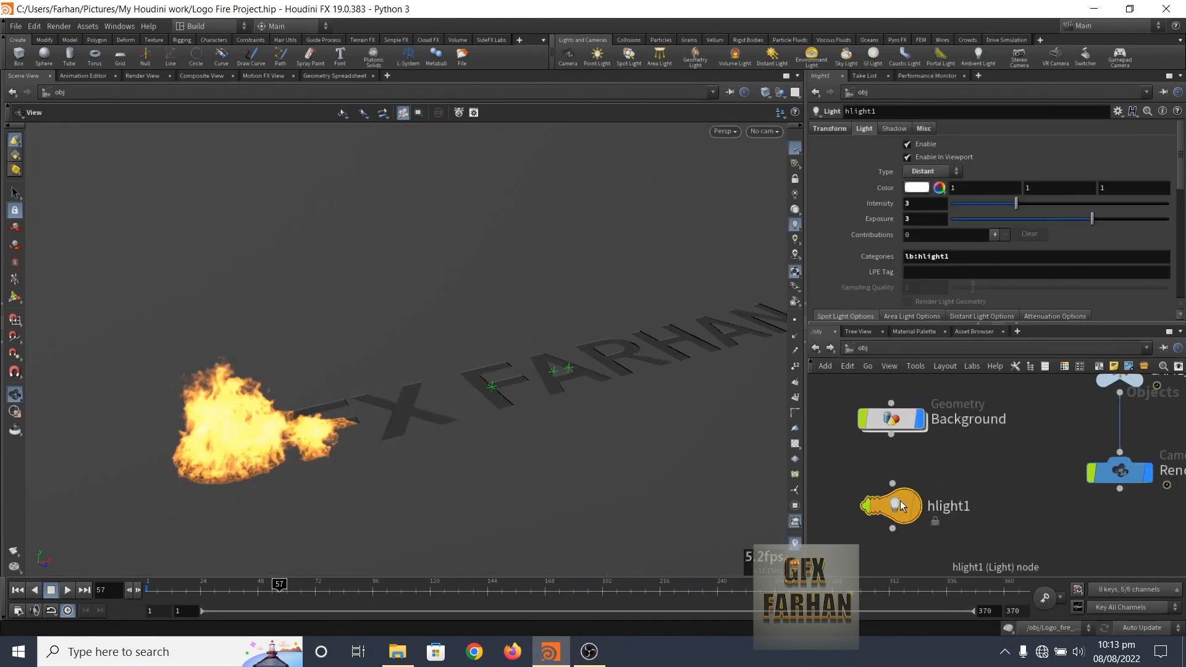
{"action": "scroll", "coordinate": [556, 401], "scroll_direction": "down", "scroll_amount": 6}
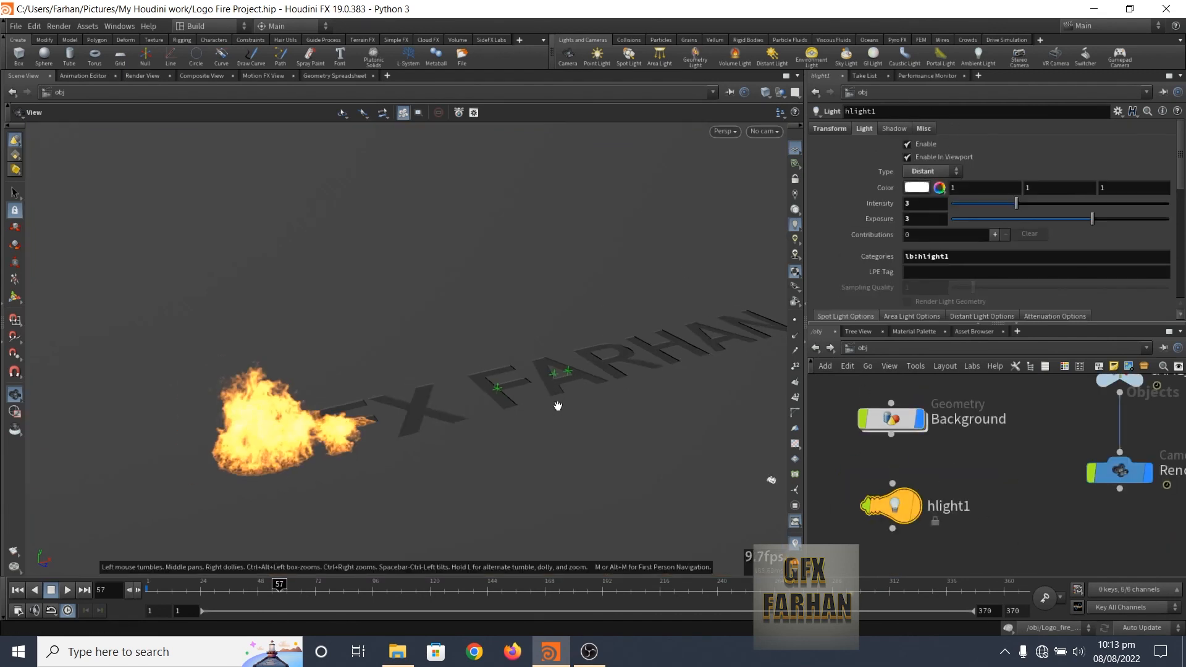
{"action": "left_click_drag", "start_coordinate": [560, 400], "coordinate": [846, 439]}
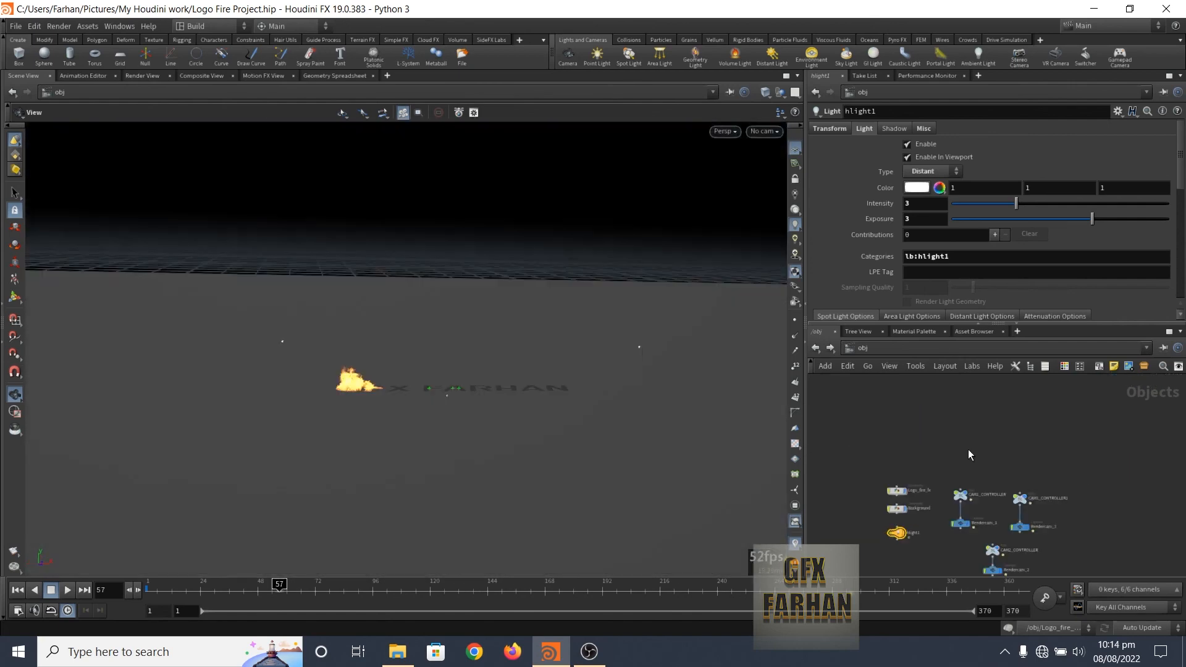
Step: Look through Rendercam_1 in the viewport
{"action": "middle_click_drag", "start_coordinate": [1083, 500], "coordinate": [1093, 450]}
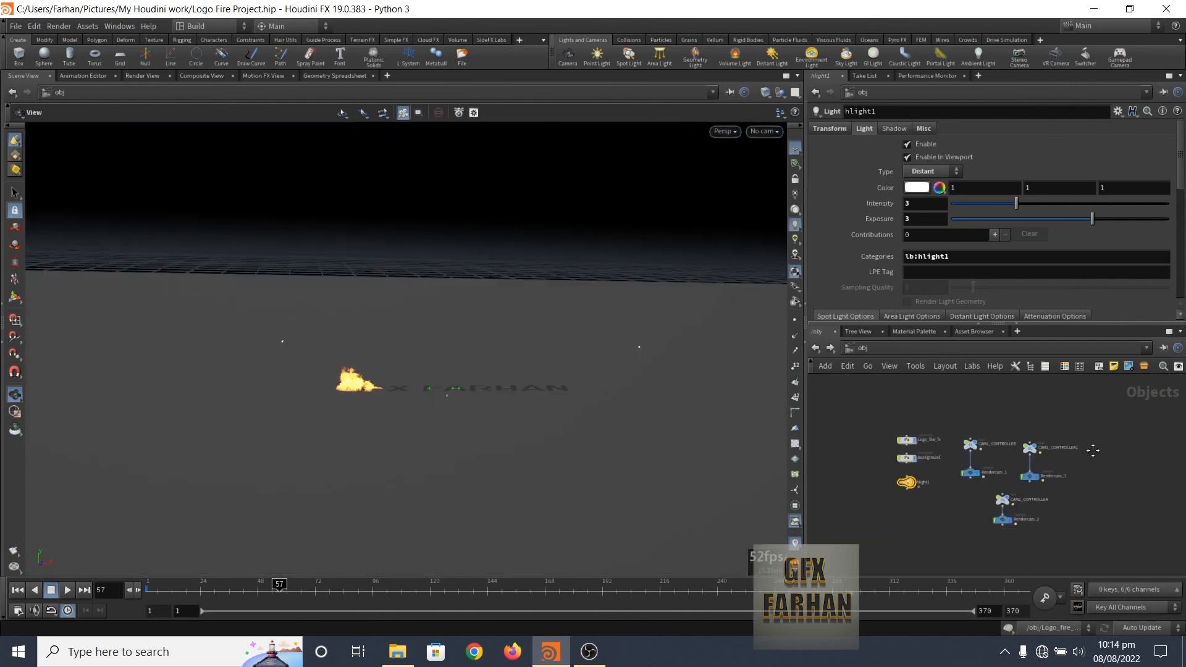
{"action": "left_click", "coordinate": [765, 131]}
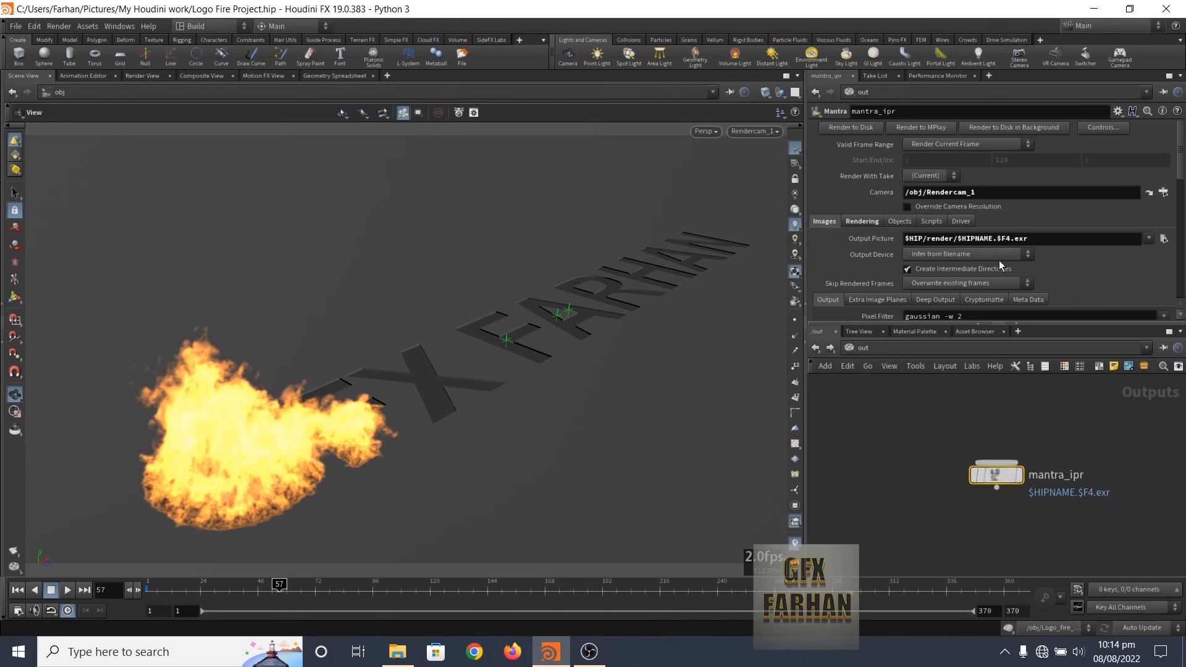
Step: Enable the Combined Lighting (per-component) and Combined Emission extra image planes on the mantra_ipr render node
{"action": "scroll", "coordinate": [861, 236], "scroll_direction": "down", "scroll_amount": 3}
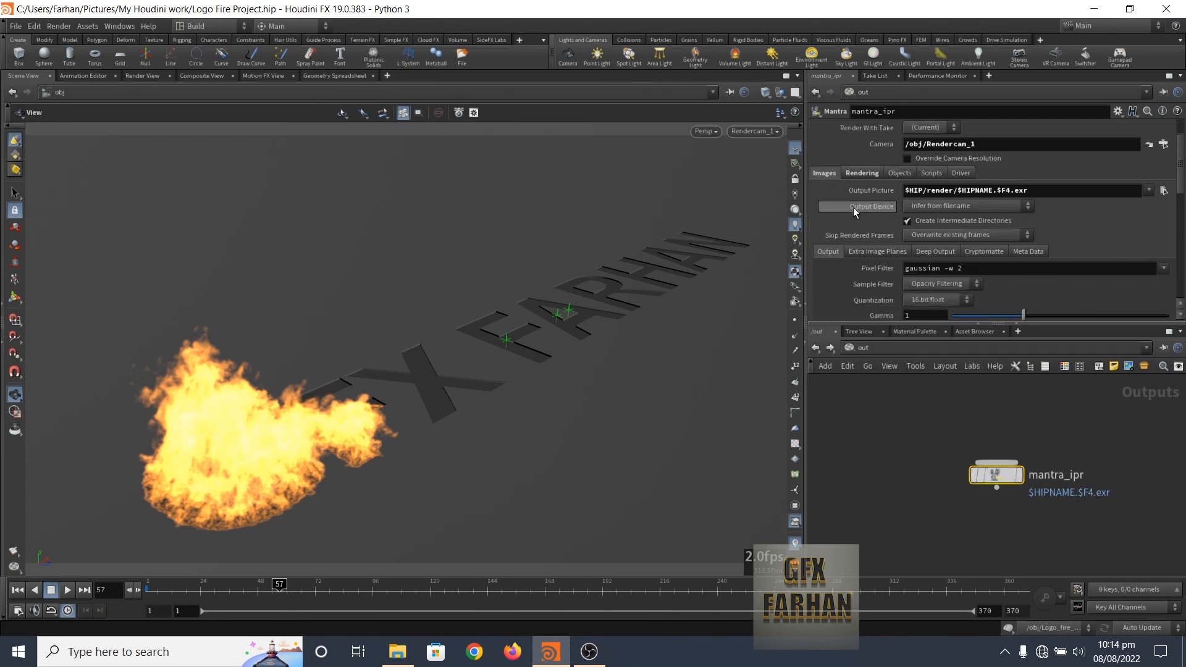
{"action": "left_click", "coordinate": [863, 174]}
{"action": "left_click", "coordinate": [827, 206]}
{"action": "scroll", "coordinate": [833, 229], "scroll_direction": "down", "scroll_amount": 2}
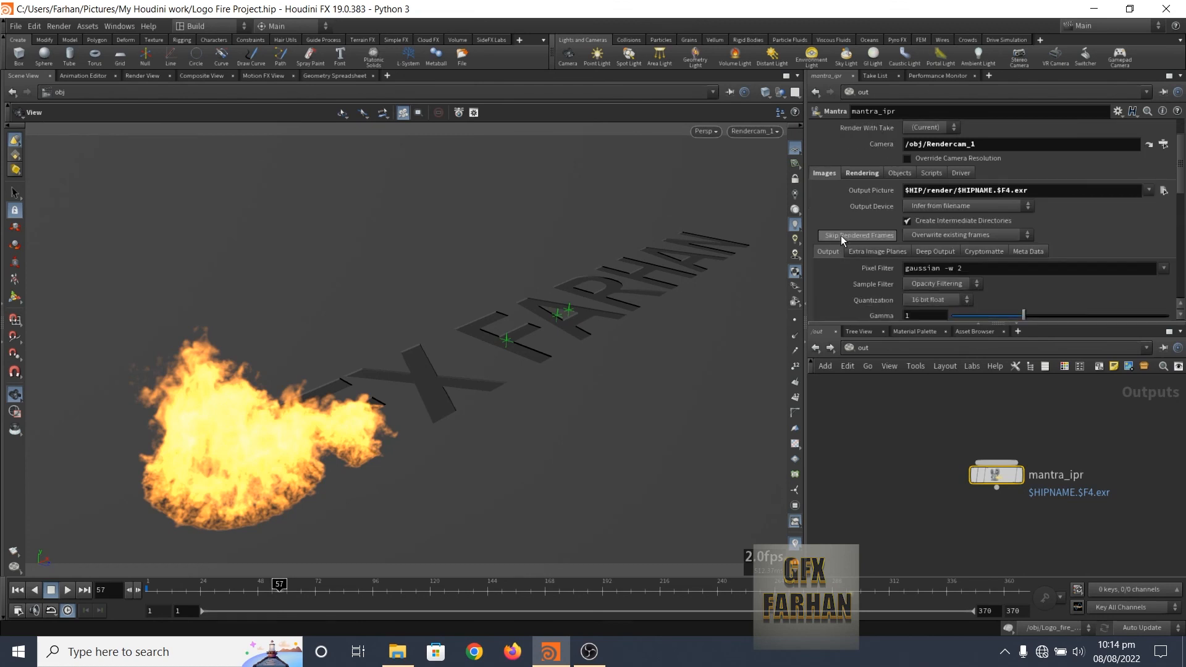
{"action": "left_click", "coordinate": [871, 250]}
{"action": "scroll", "coordinate": [877, 253], "scroll_direction": "down", "scroll_amount": 7}
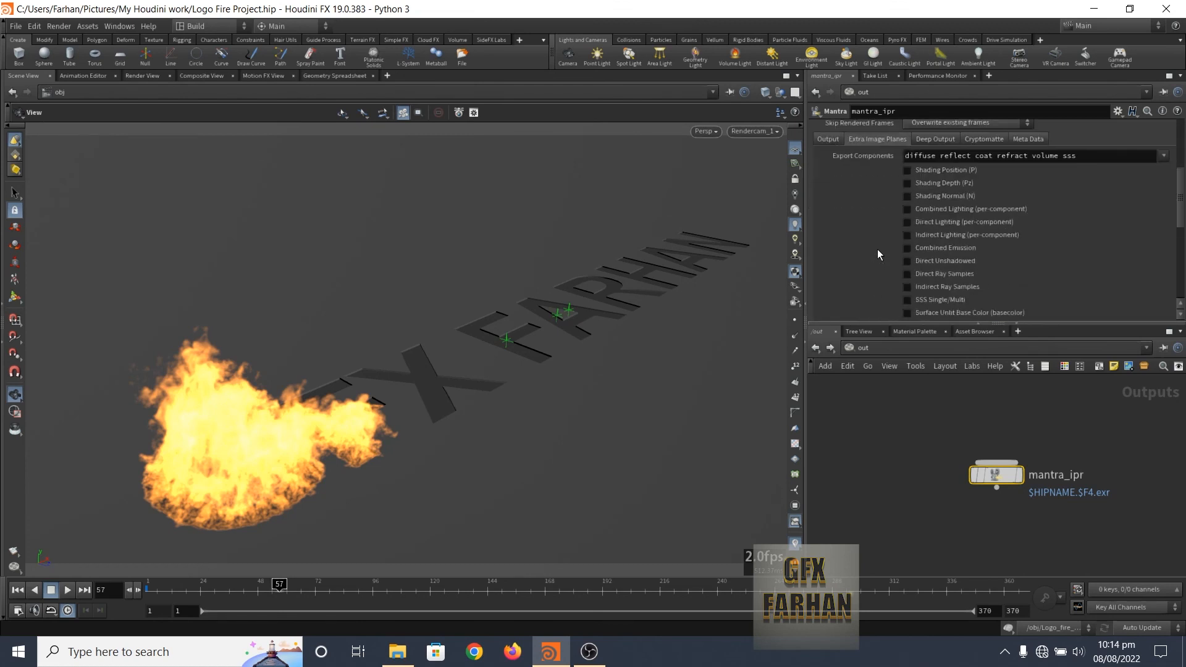
{"action": "left_click", "coordinate": [921, 209]}
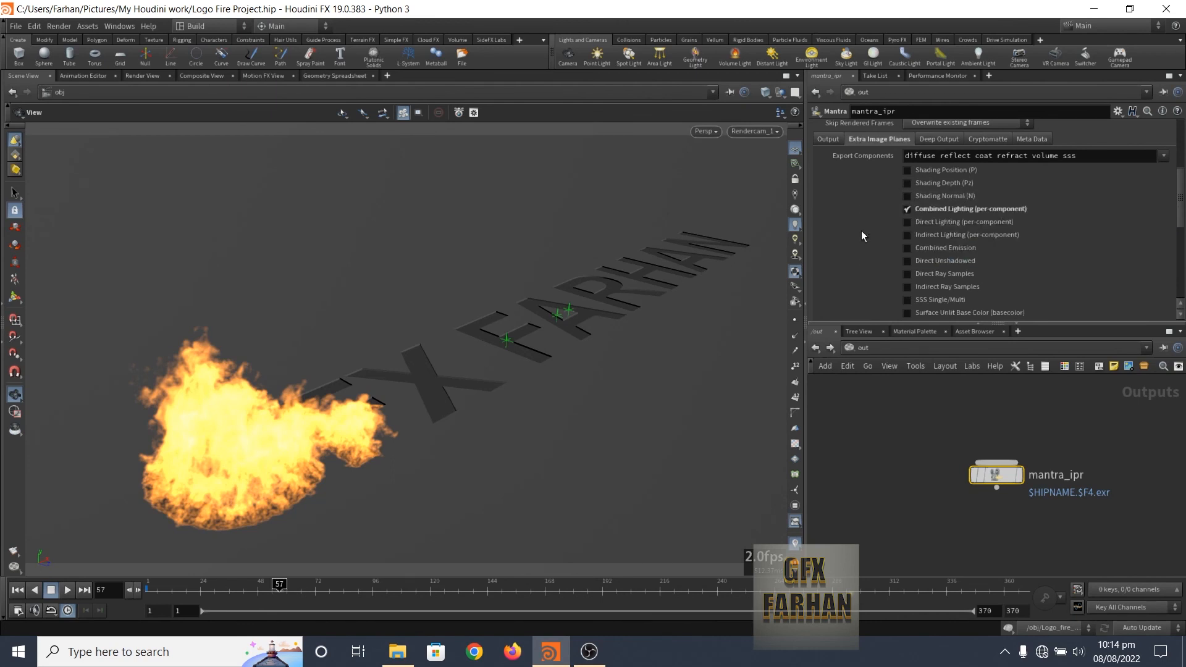
{"action": "left_click", "coordinate": [906, 248]}
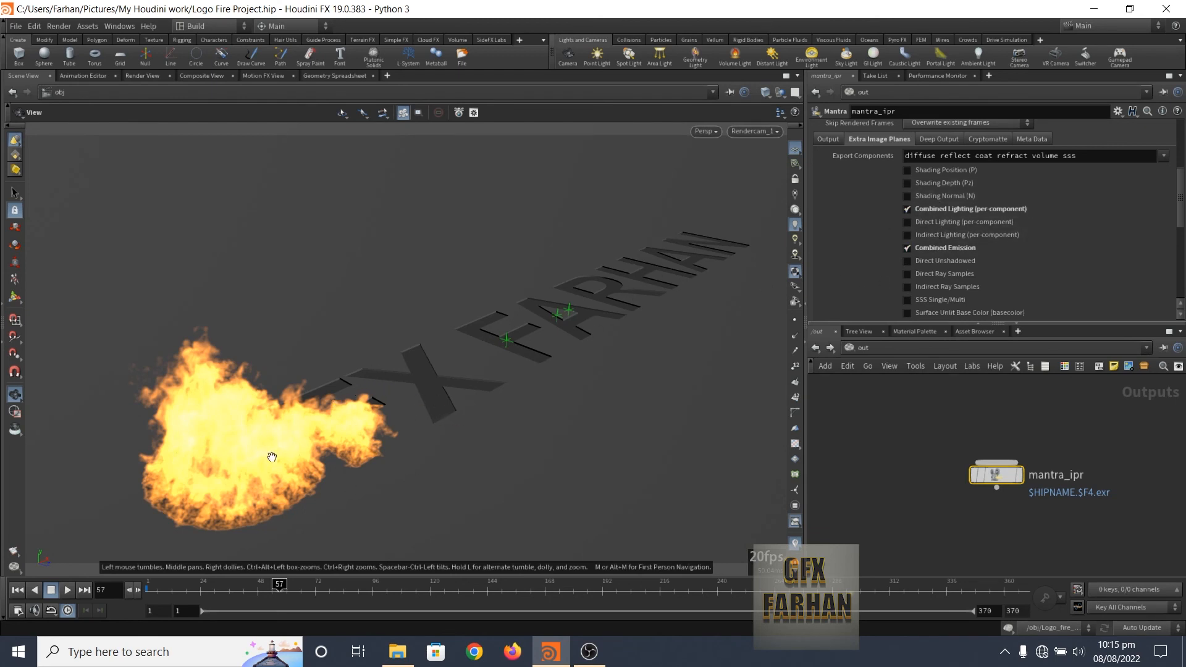
{"action": "scroll", "coordinate": [495, 402], "scroll_direction": "down", "scroll_amount": 4}
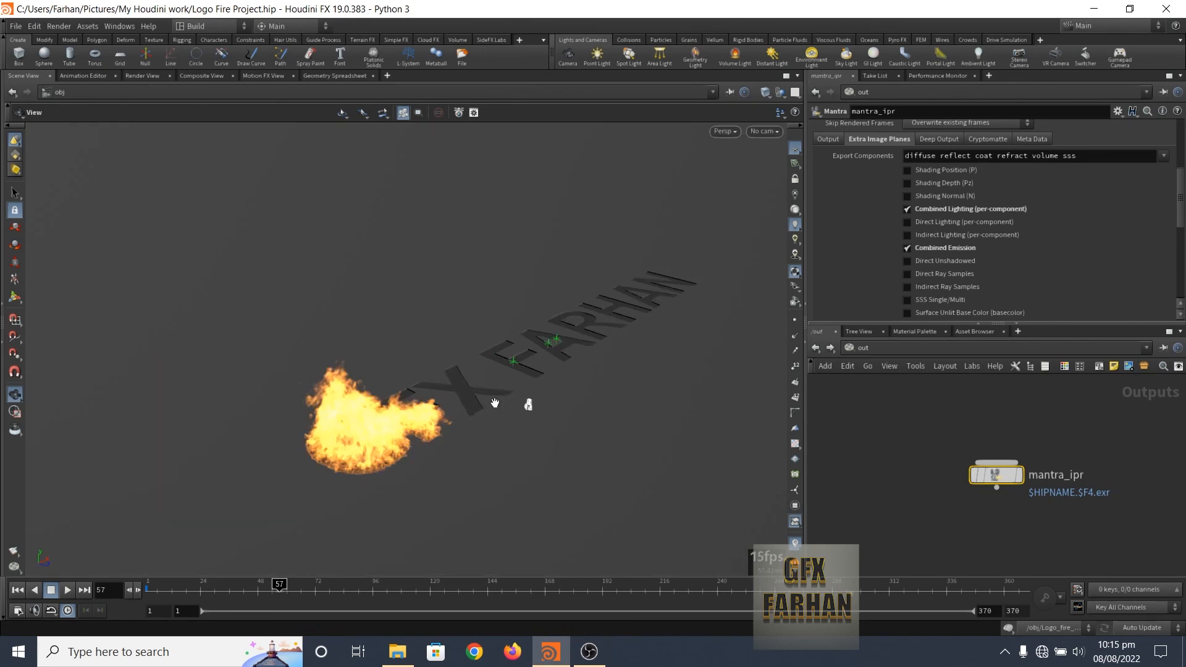